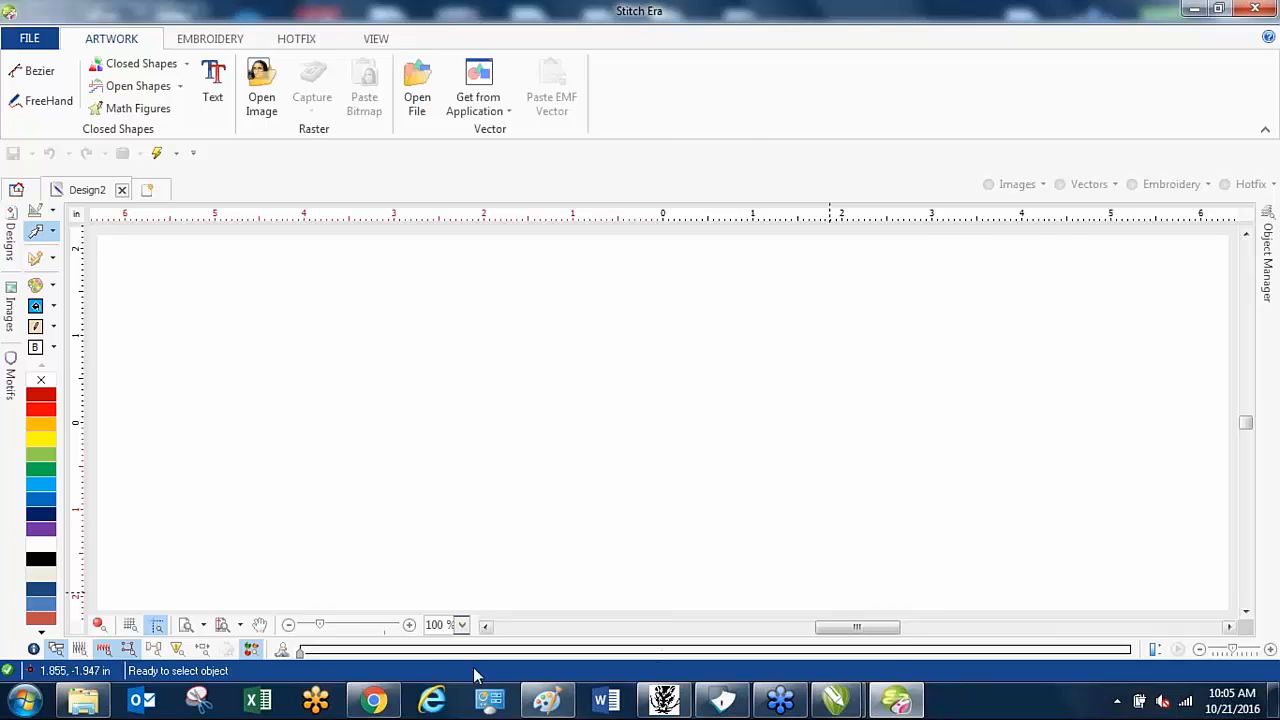
- Switch to Chrome and look through the Christmas rhinestone download designs on TheRhinestoneWorld
click(373, 699)
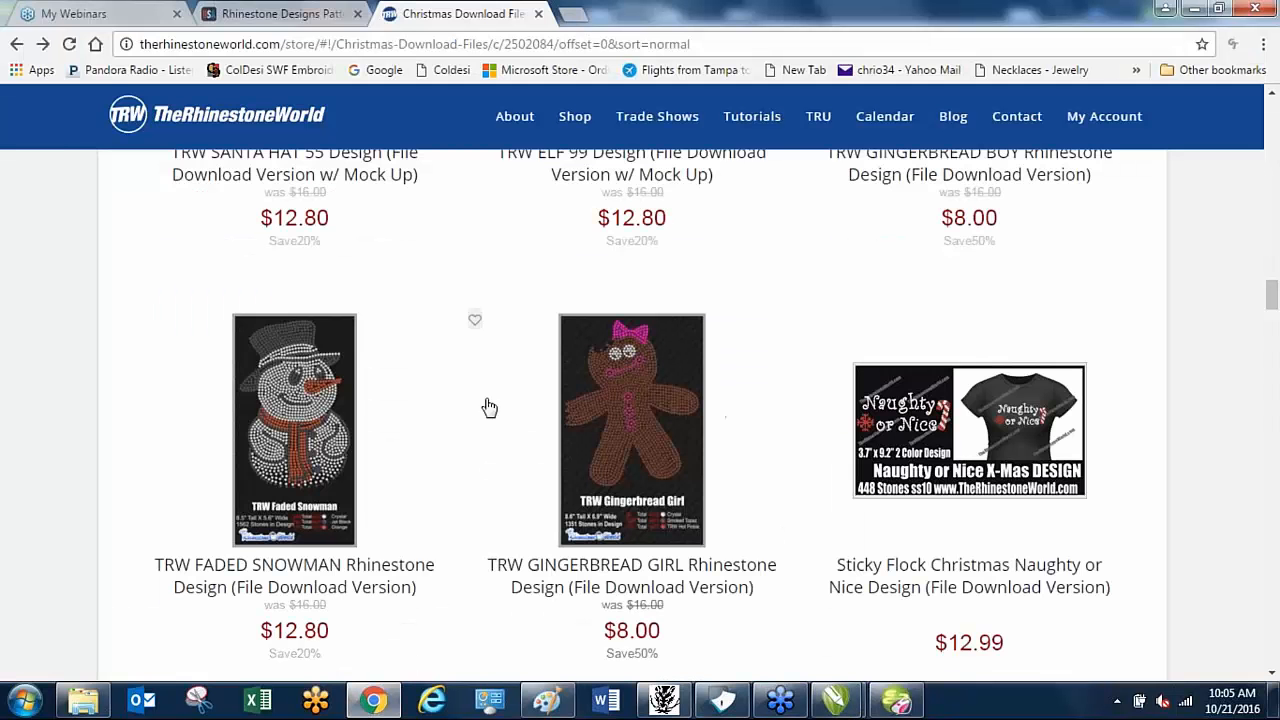
scroll(486, 400, up, 5)
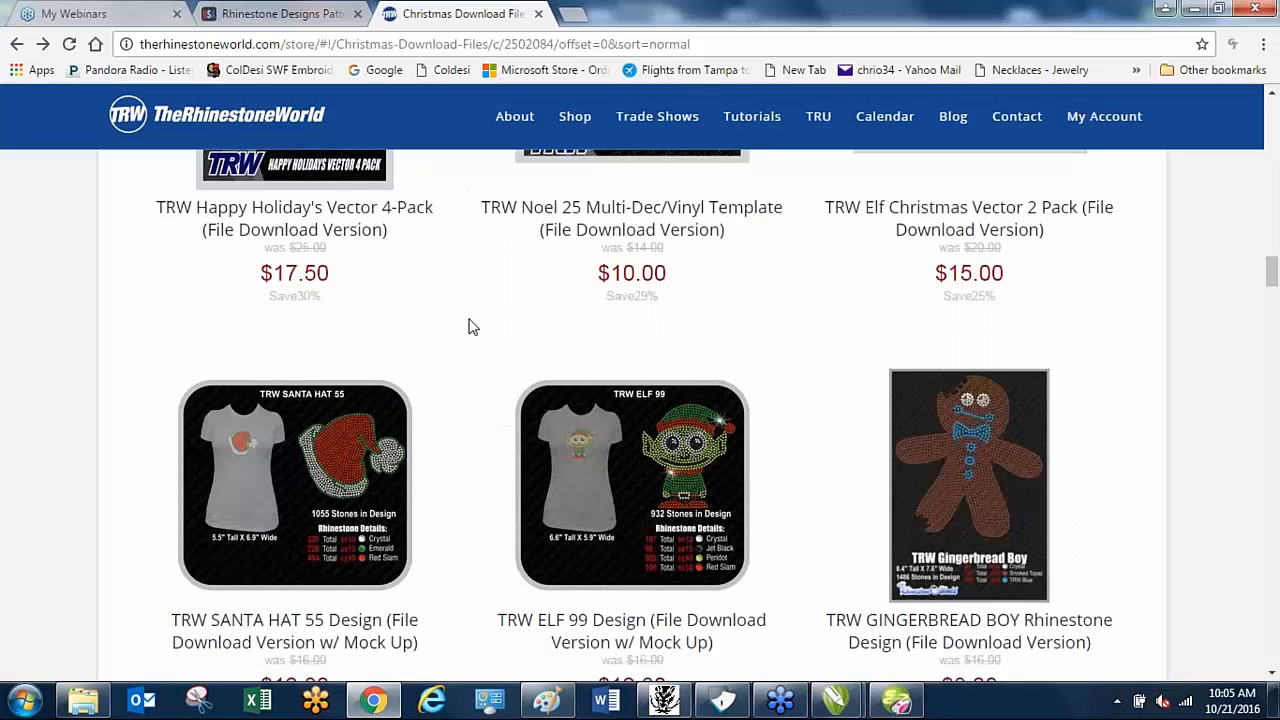
scroll(471, 326, up, 5)
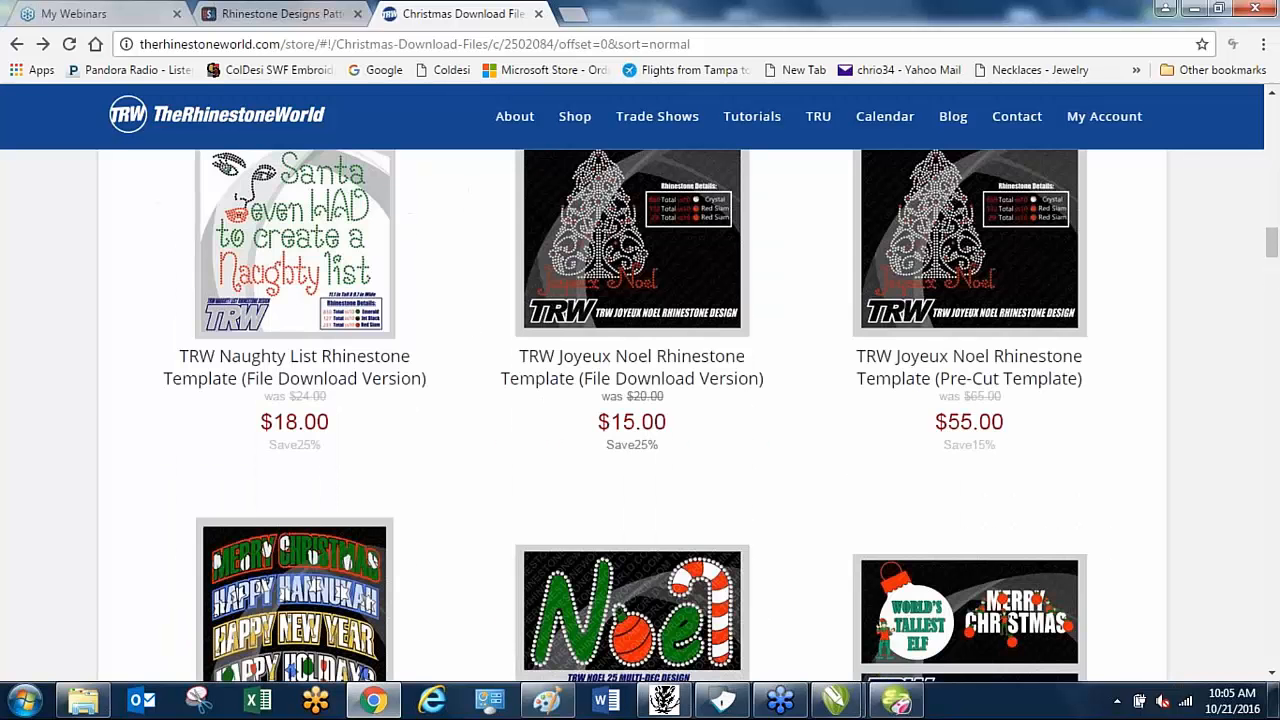
scroll(640, 400, up, 3)
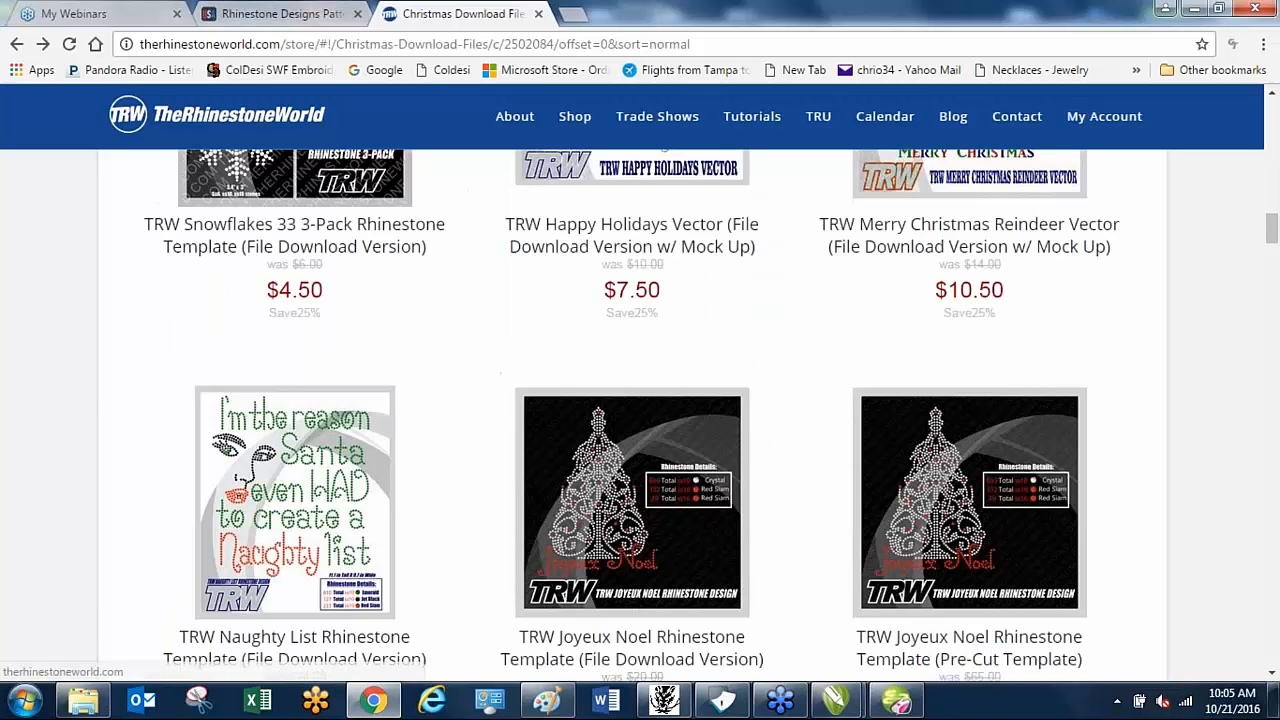
- Browse the Halloween rhinestone designs on the Bling Art USA home page and close the video ad
click(297, 17)
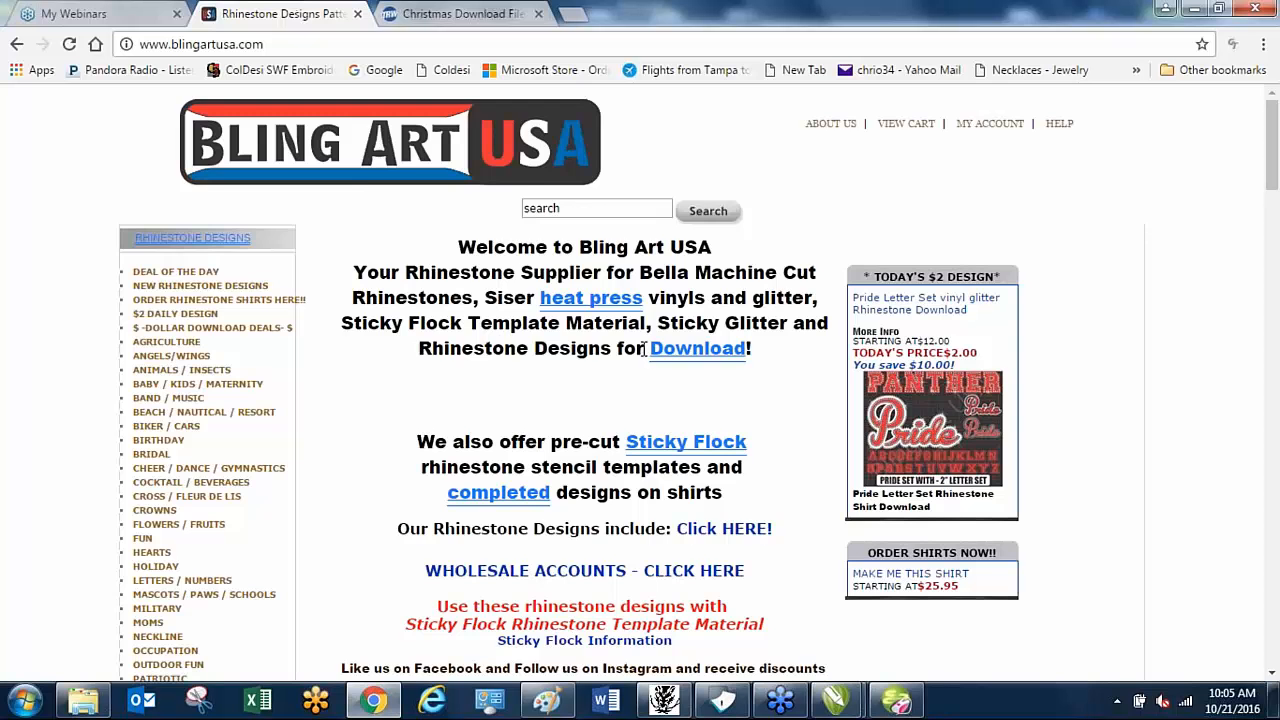
scroll(643, 348, down, 6)
scroll(640, 380, down, 2)
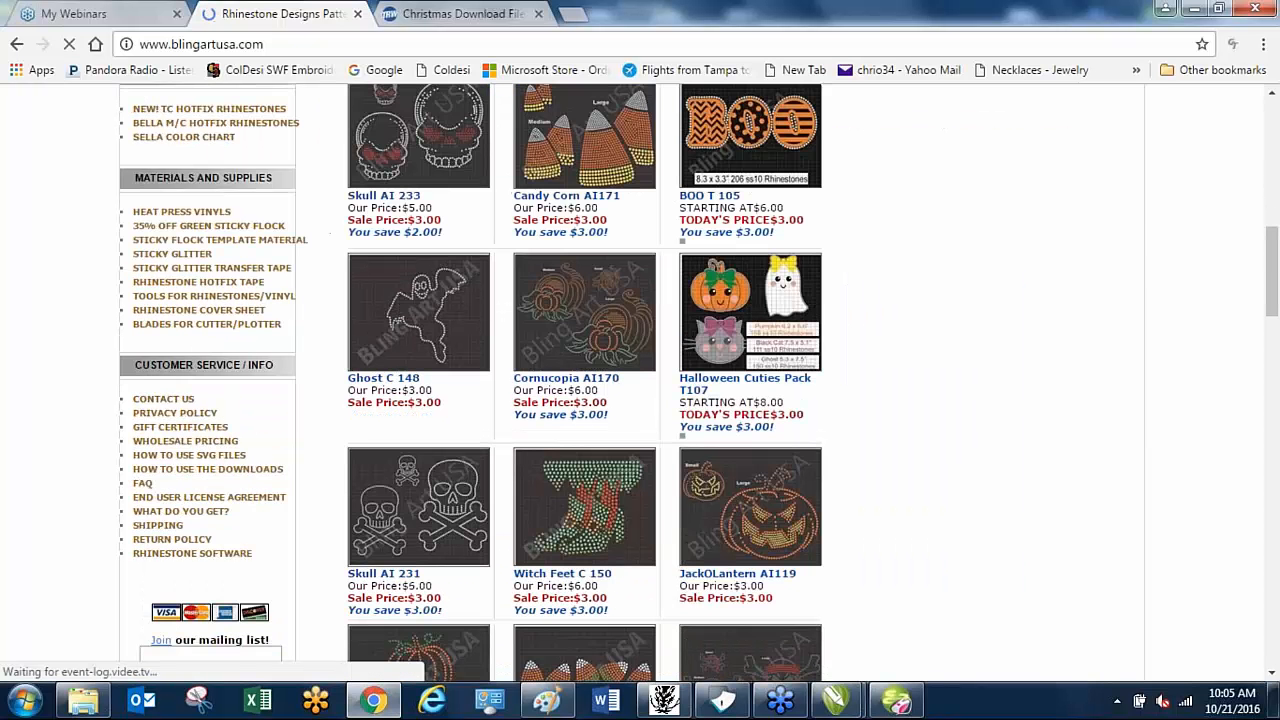
scroll(585, 220, down, 3)
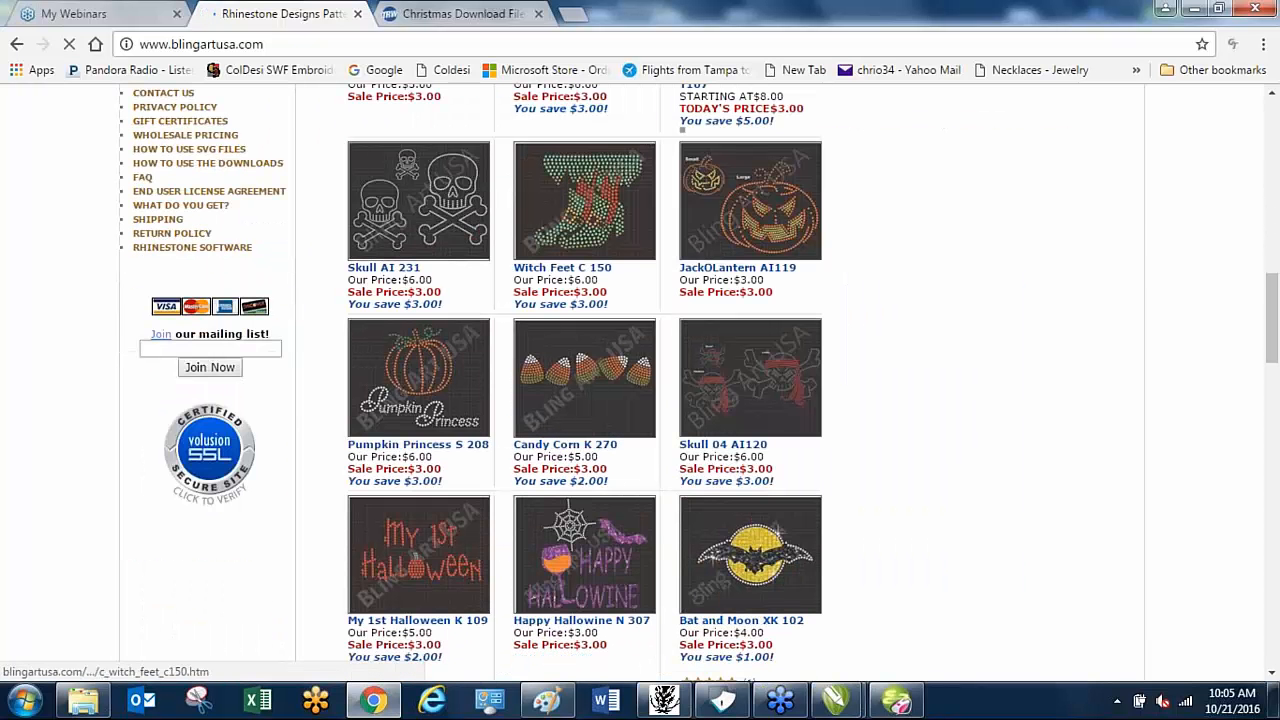
scroll(766, 478, down, 2)
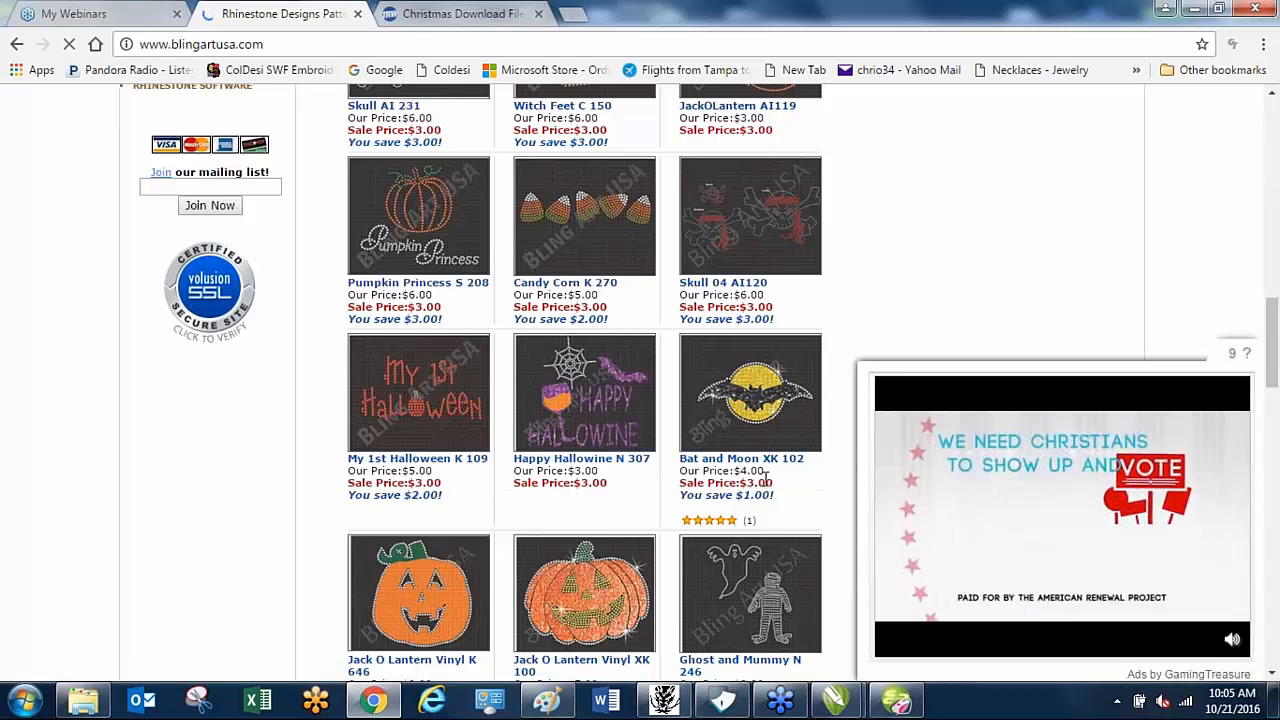
scroll(766, 479, down, 1)
scroll(766, 478, down, 2)
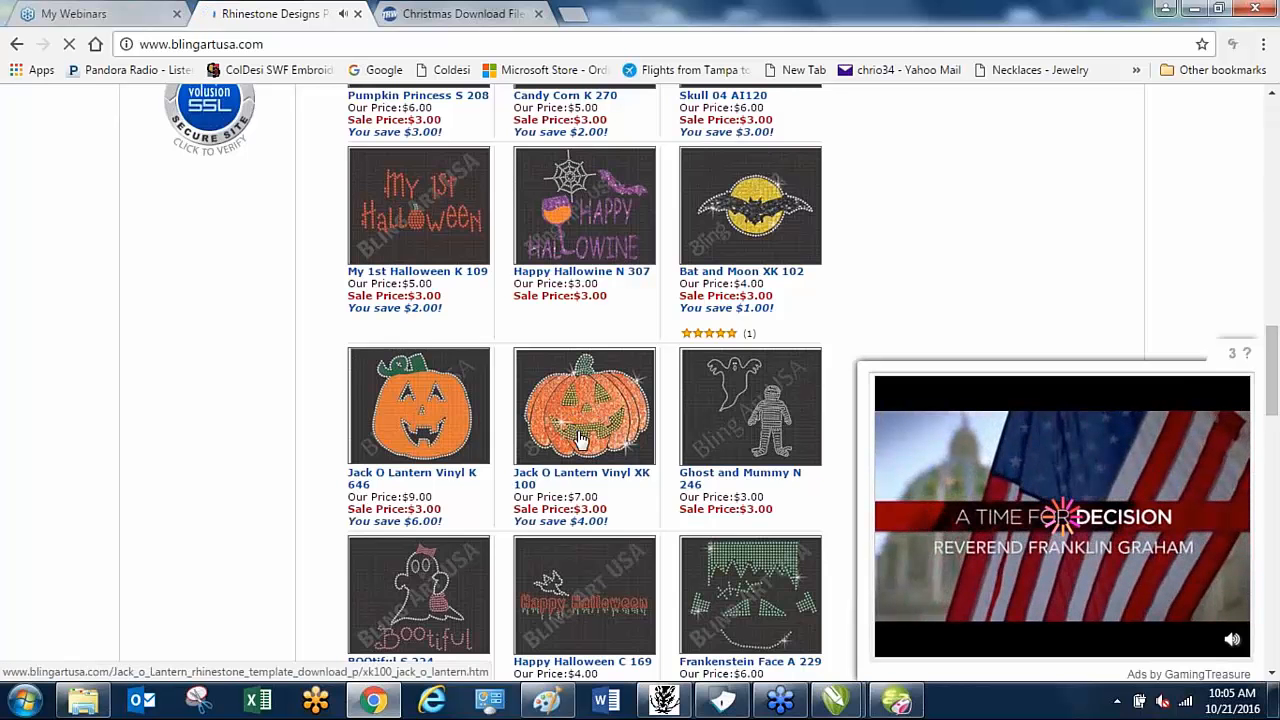
scroll(580, 438, down, 2)
scroll(580, 438, down, 1)
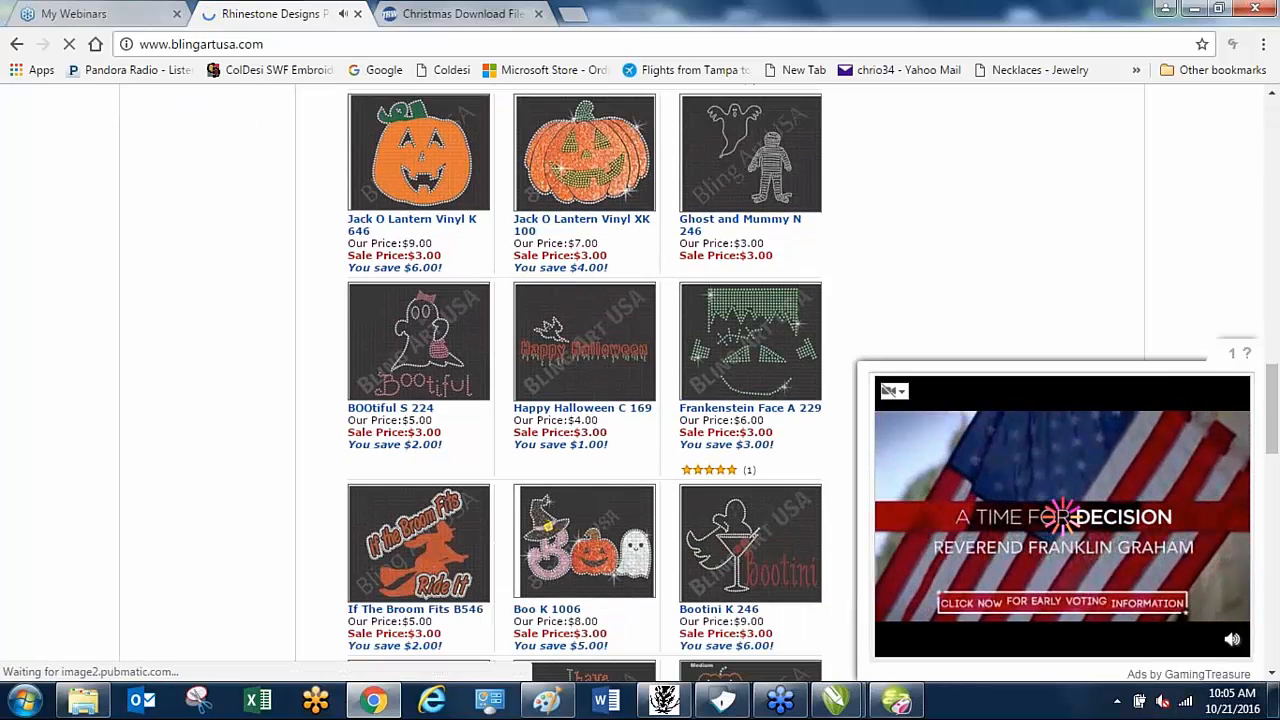
scroll(617, 462, down, 1)
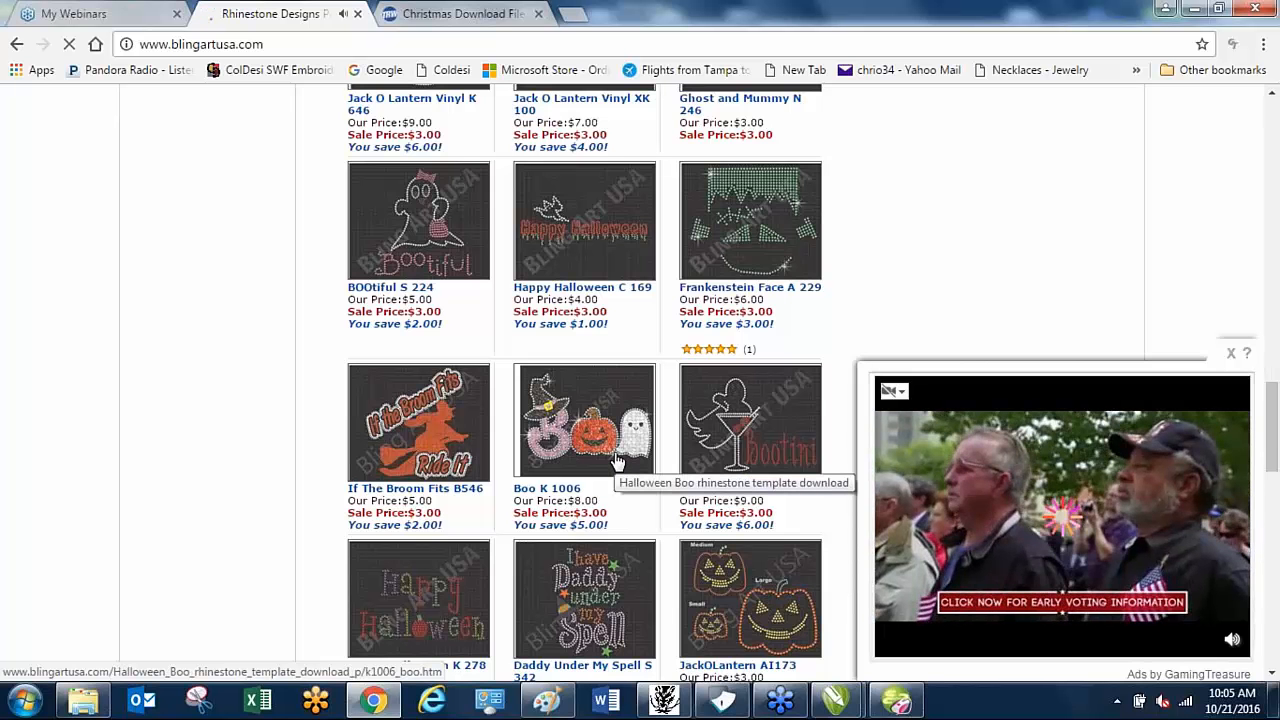
click(1228, 352)
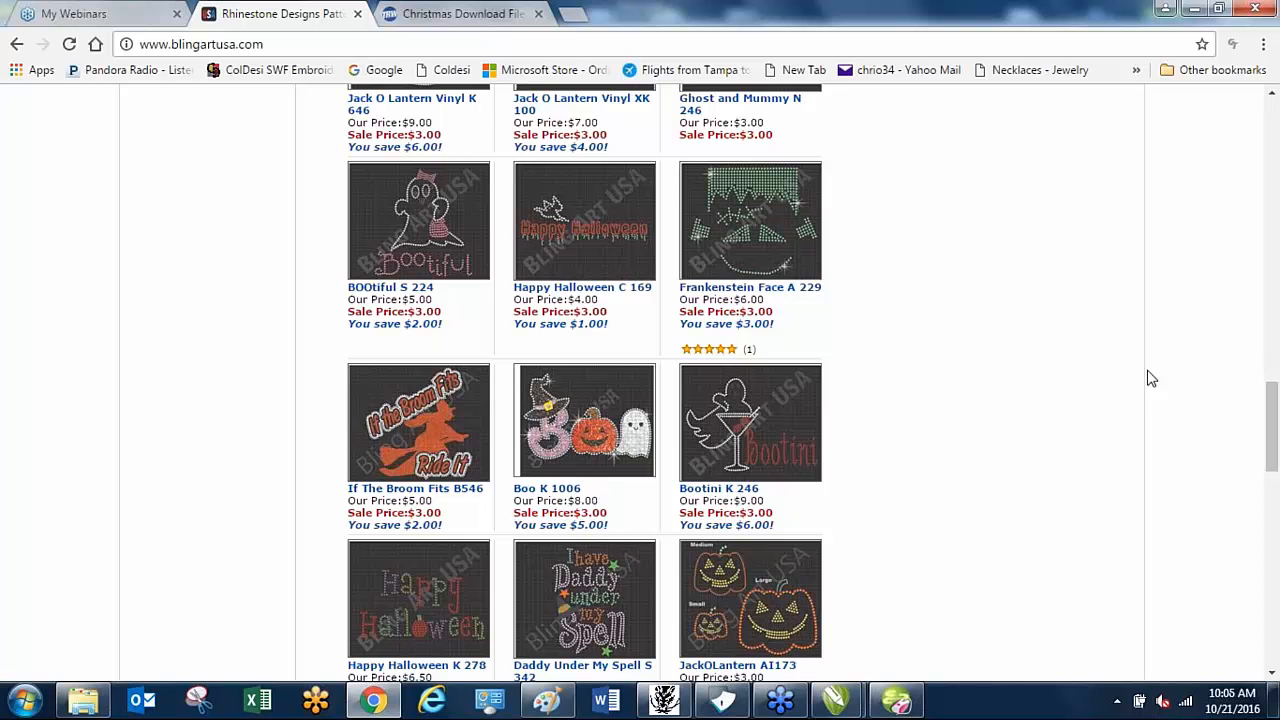
- Switch to CorelDRAW and examine the individual stone circles and the overall layout of the Girls gotta Wine design
click(1194, 9)
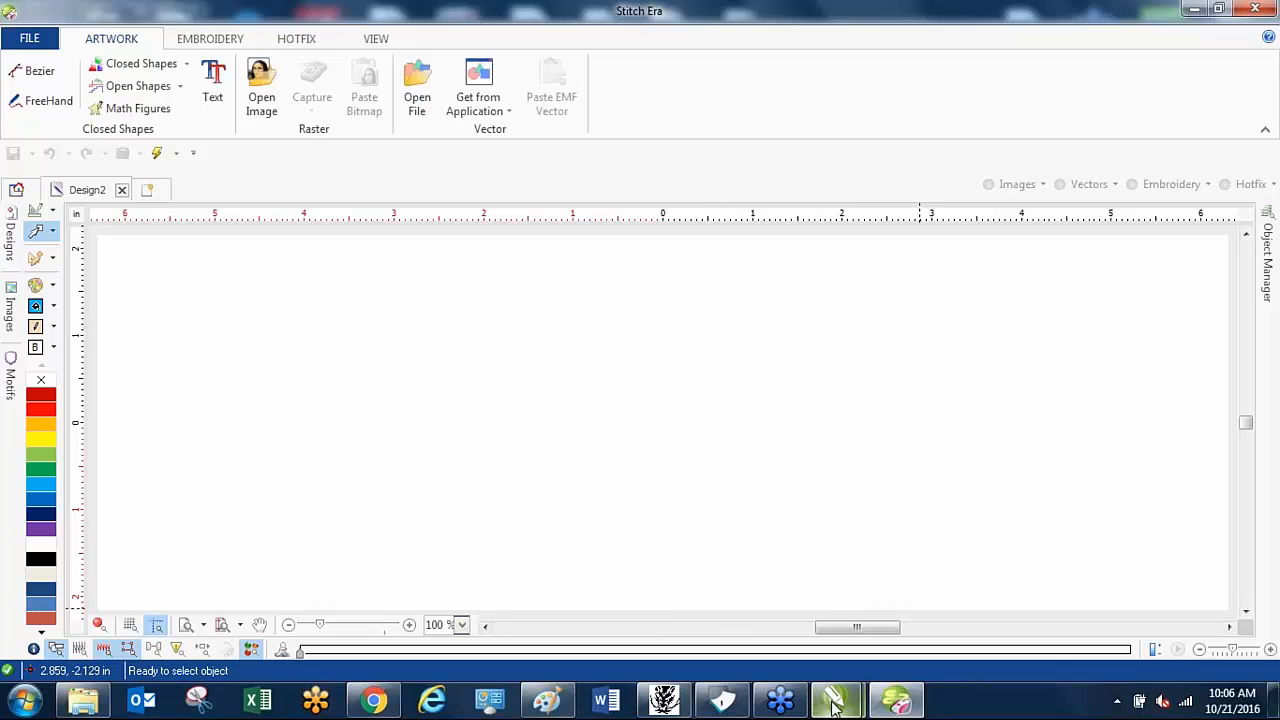
mouse_move(835, 705)
click(780, 588)
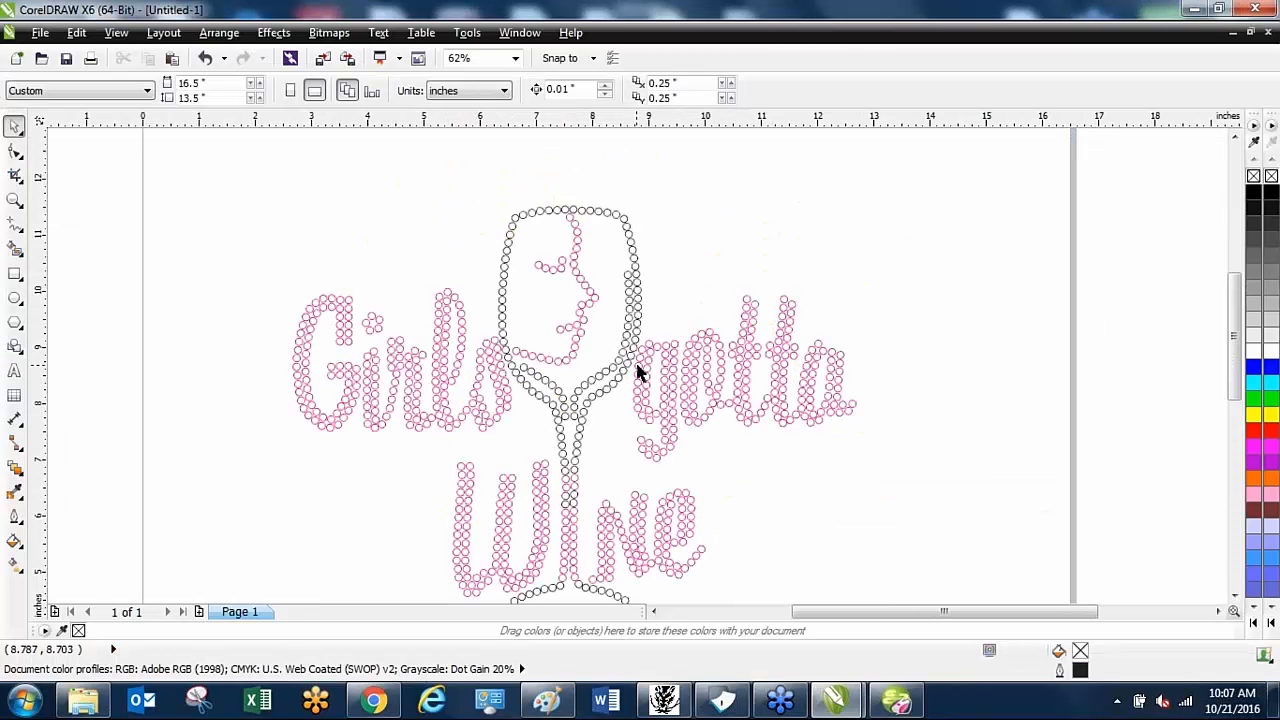
scroll(645, 385, up, 5)
scroll(653, 397, down, 2)
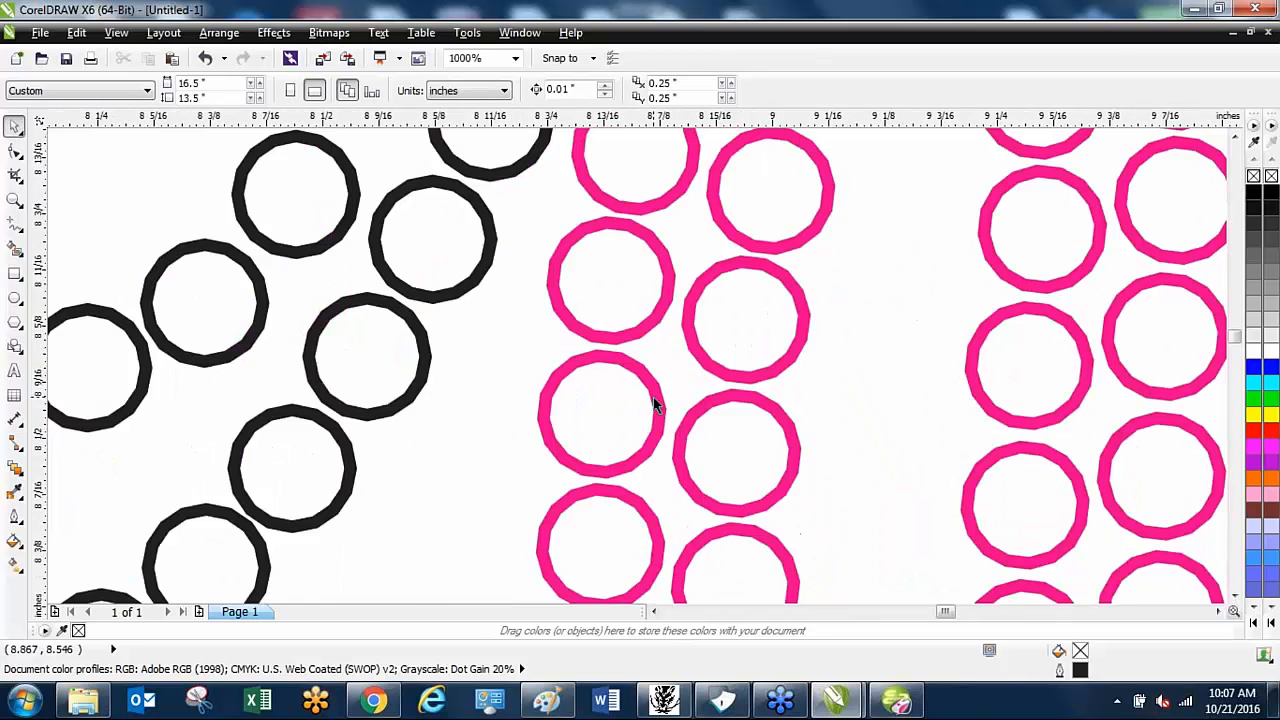
scroll(653, 397, down, 1)
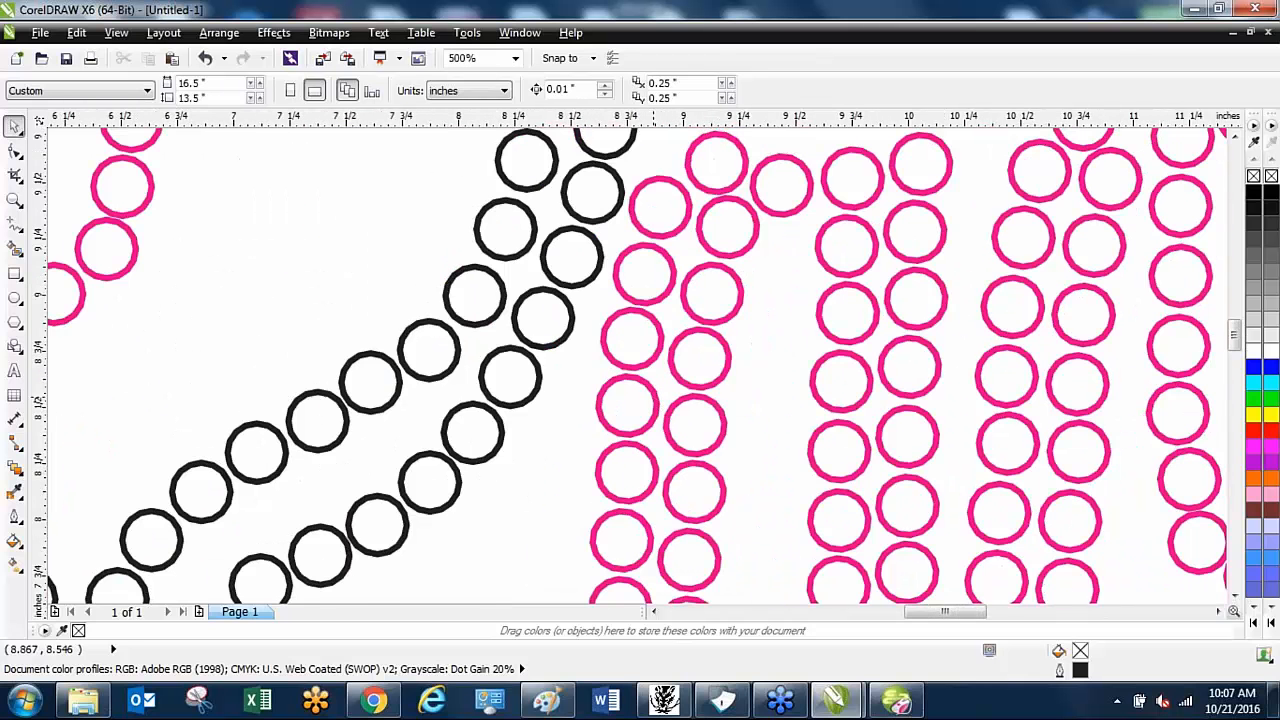
scroll(657, 401, down, 1)
scroll(657, 401, down, 4)
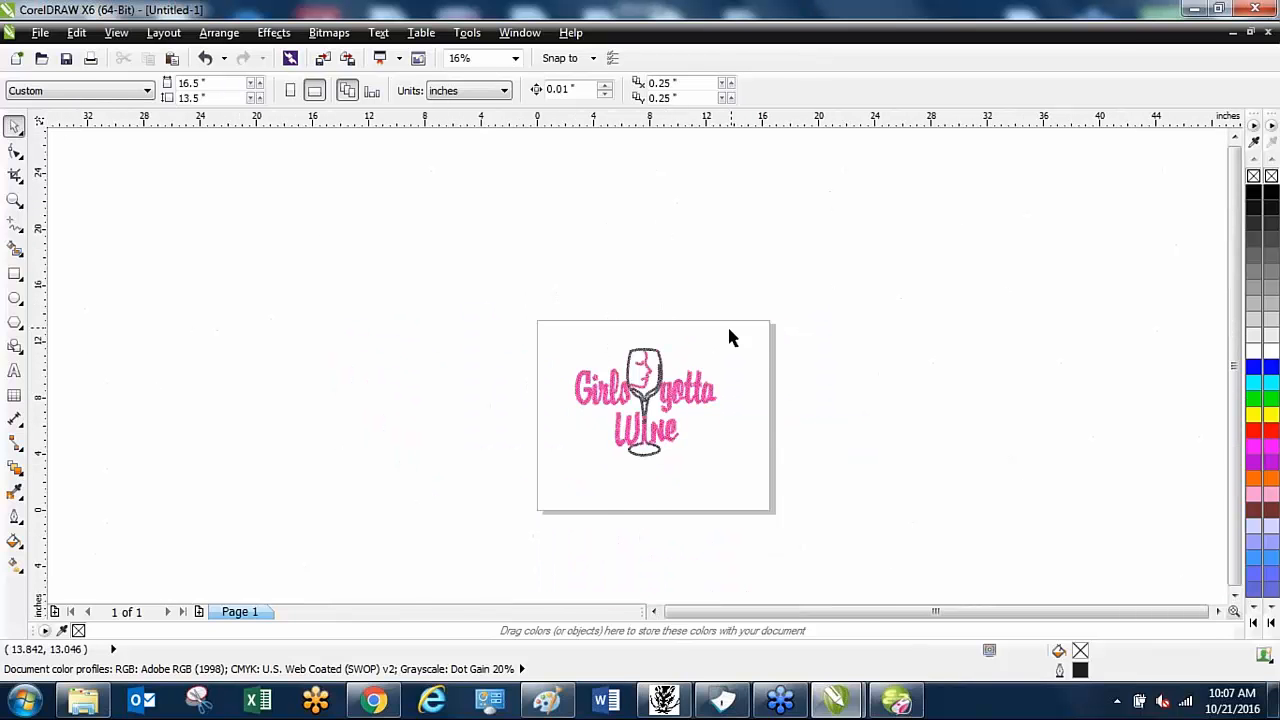
scroll(661, 405, up, 1)
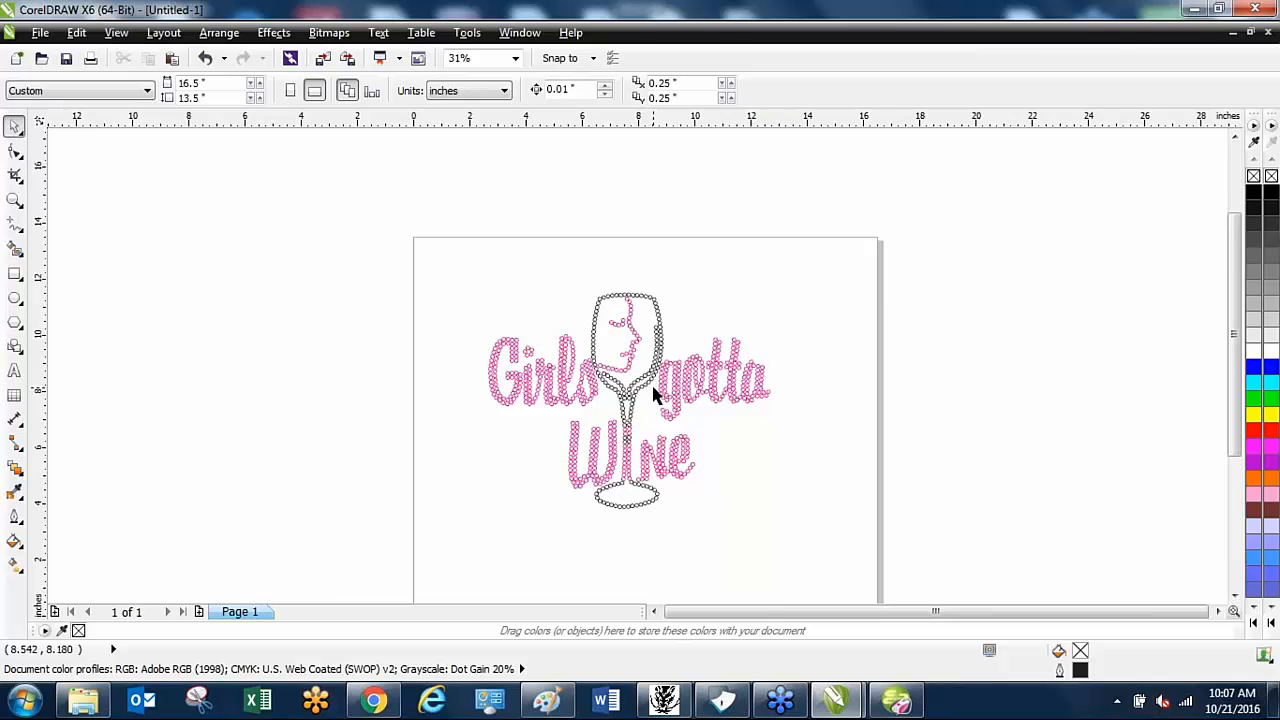
scroll(655, 390, up, 2)
scroll(653, 396, down, 1)
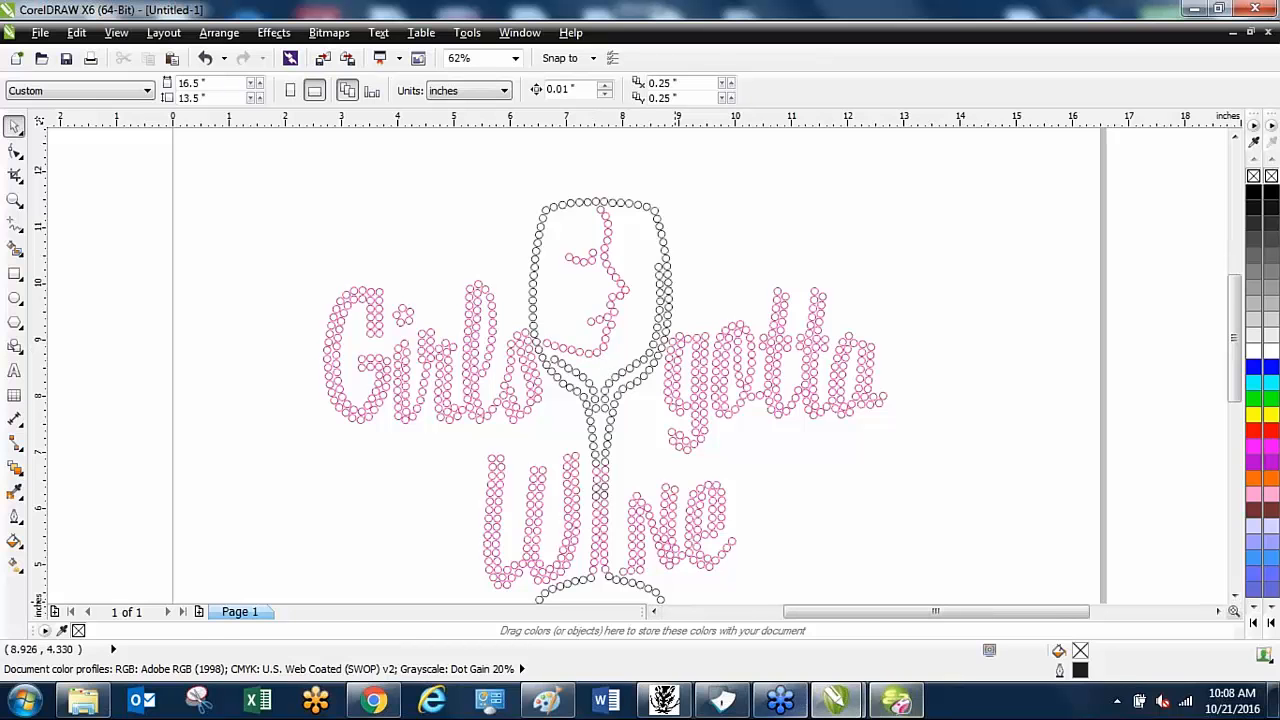
- Switch to Stitch Era and start creating a design document from a Rhinestone Stencil file (HPGL/PLT format)
click(893, 706)
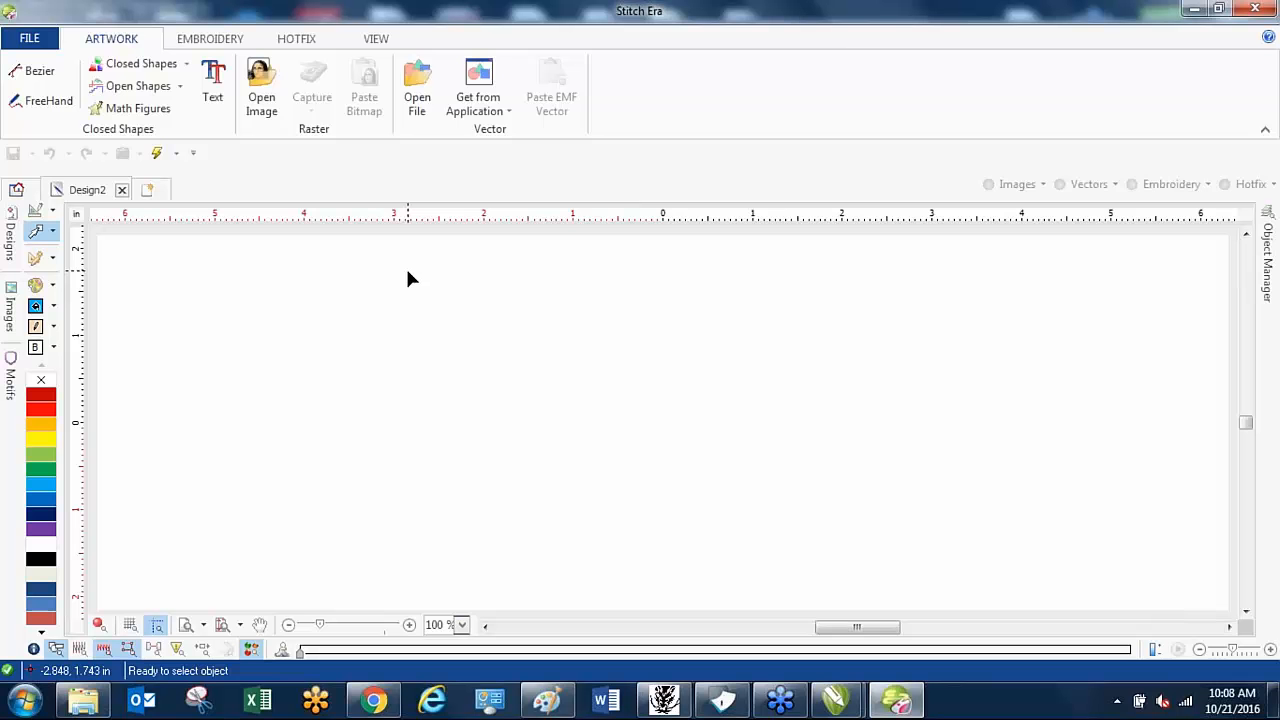
click(29, 38)
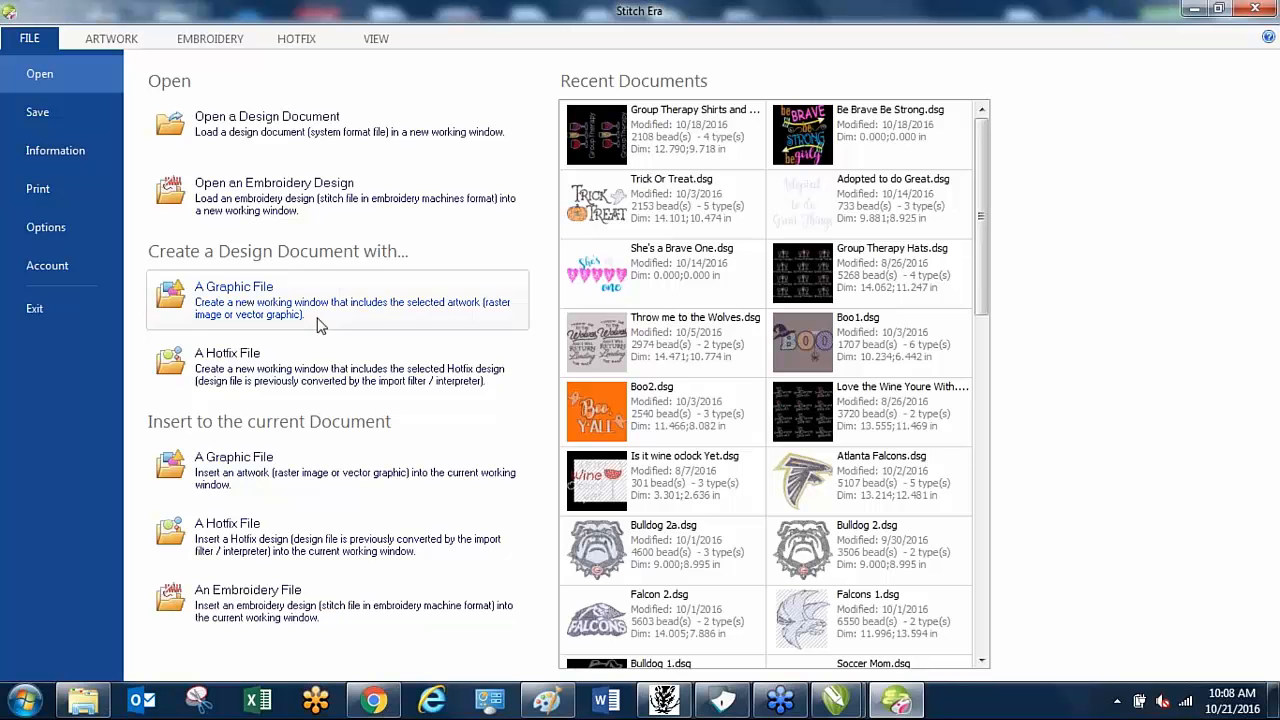
click(198, 372)
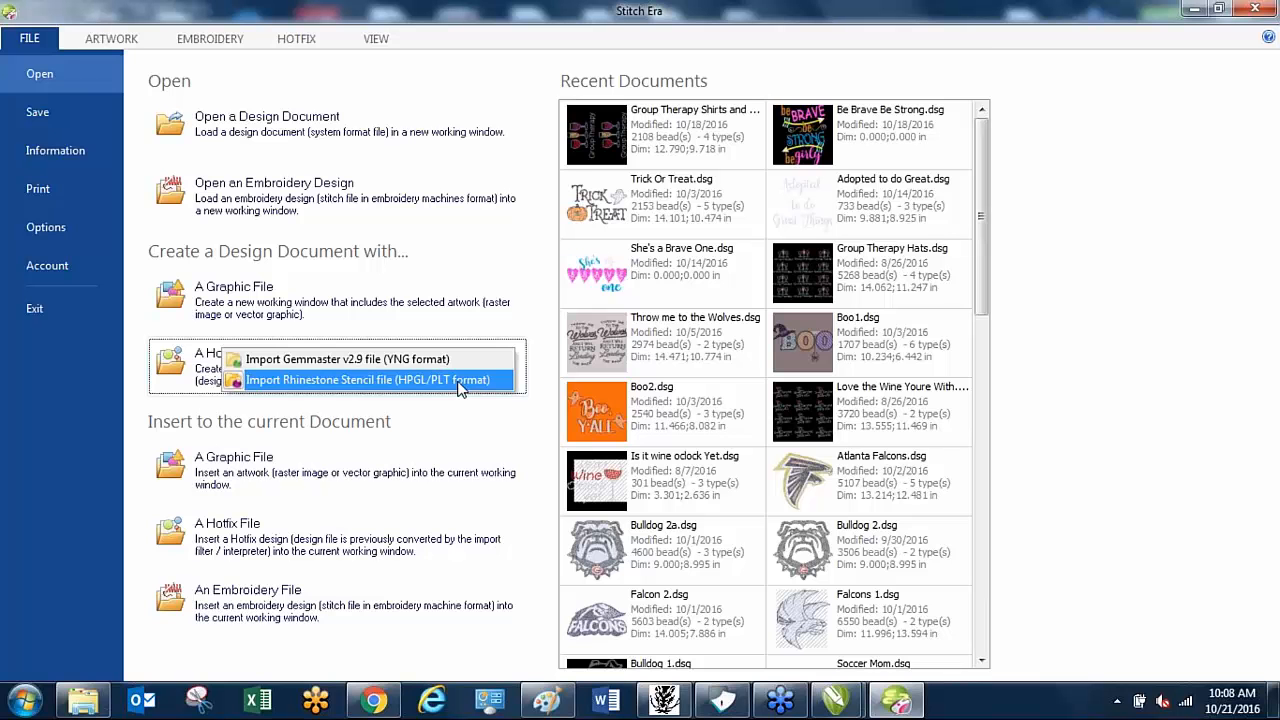
click(461, 380)
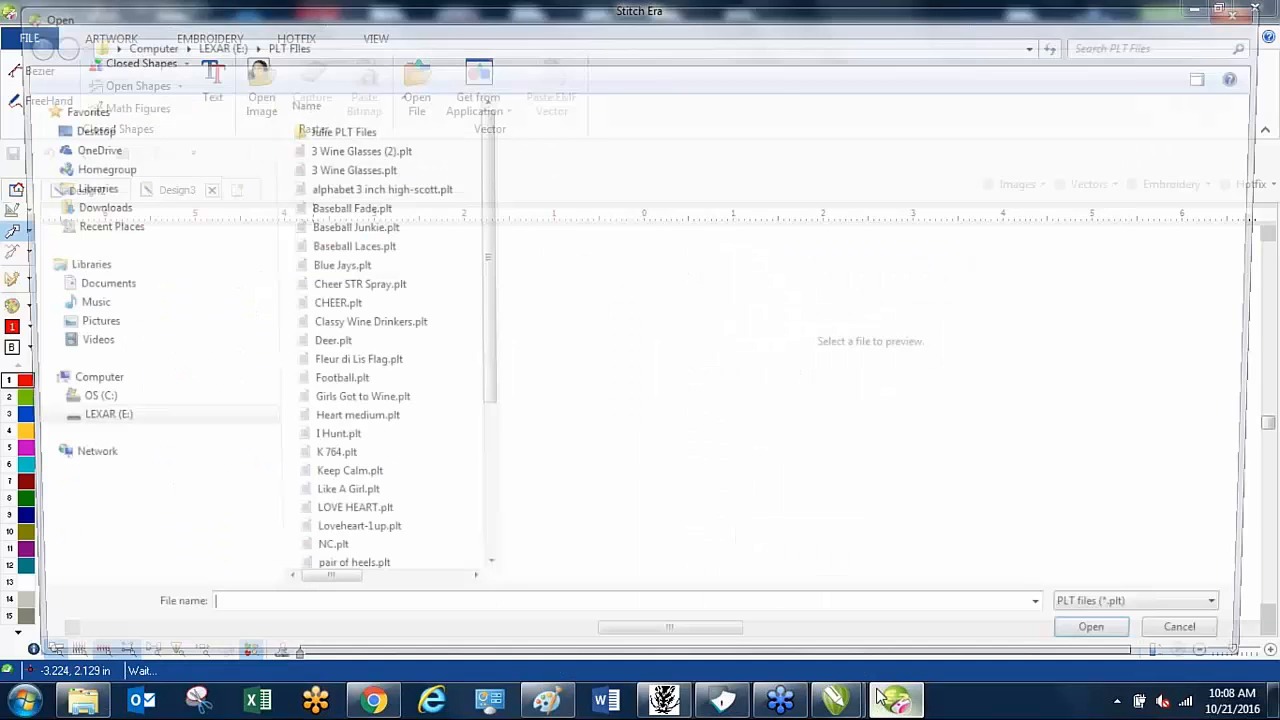
- Return to CorelDRAW and select the whole Girls gotta Wine design to check its overall width and height
mouse_move(835, 700)
click(763, 603)
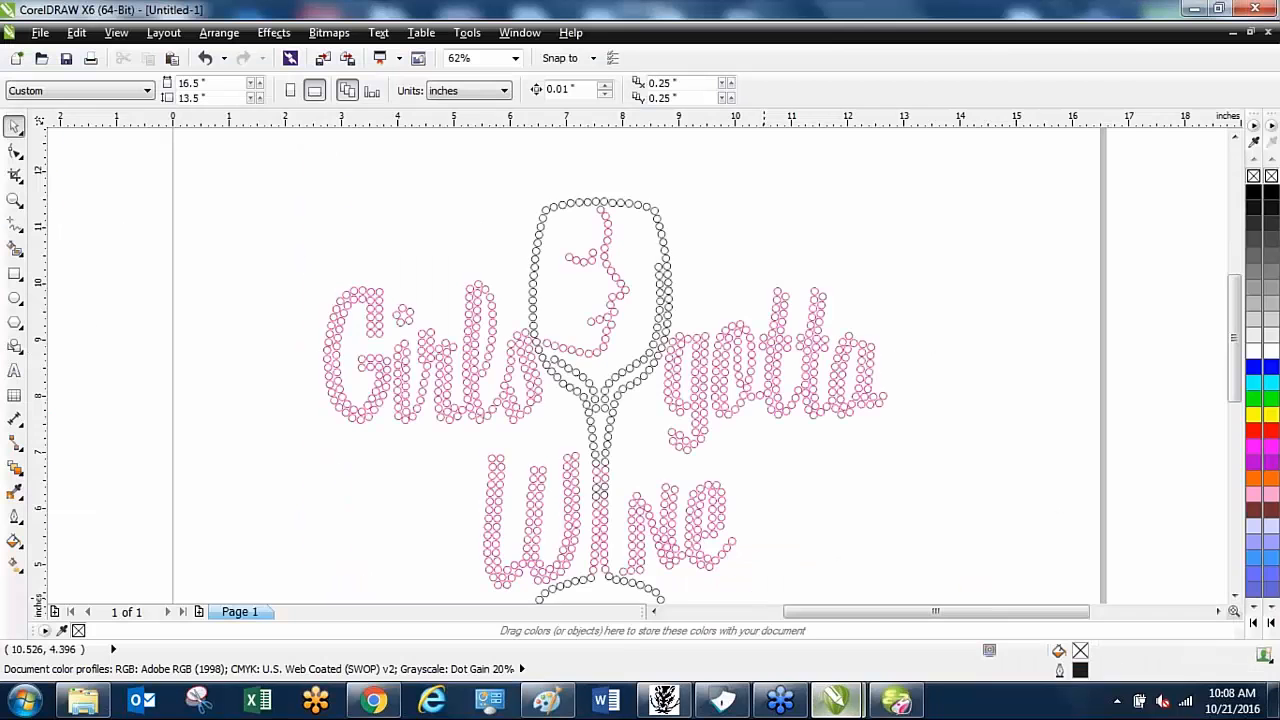
scroll(727, 572, down, 4)
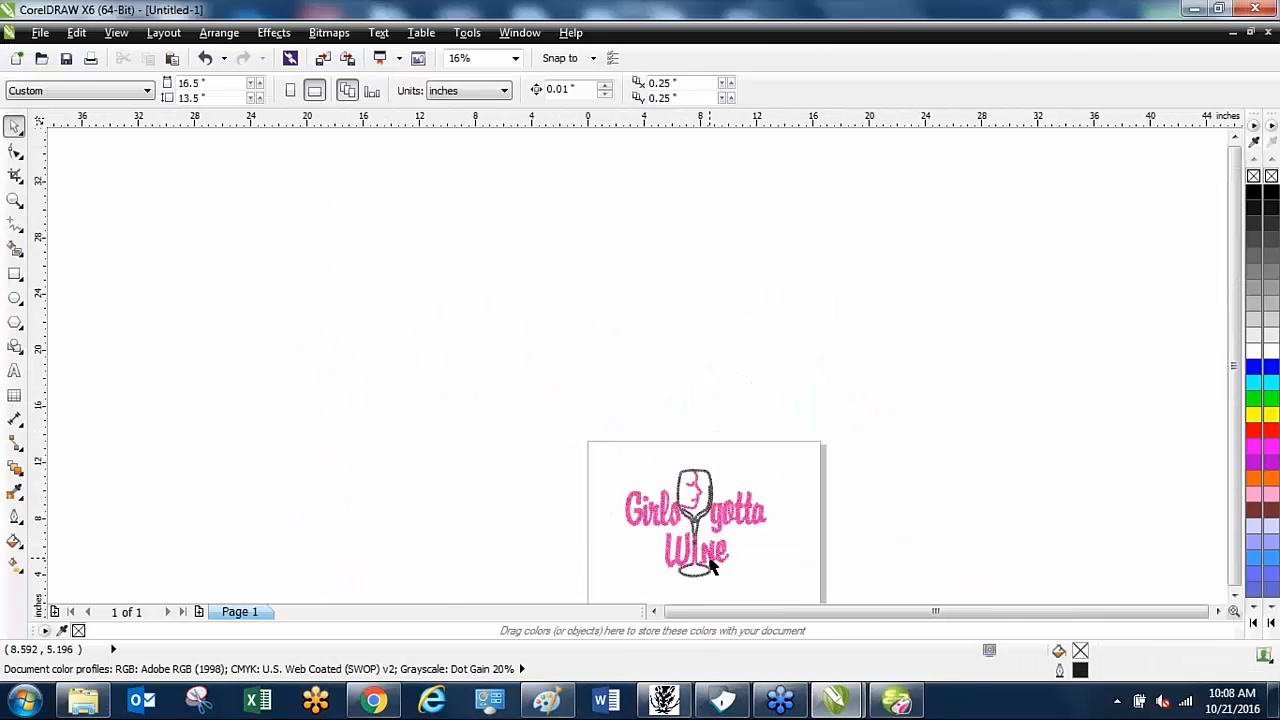
scroll(713, 562, up, 2)
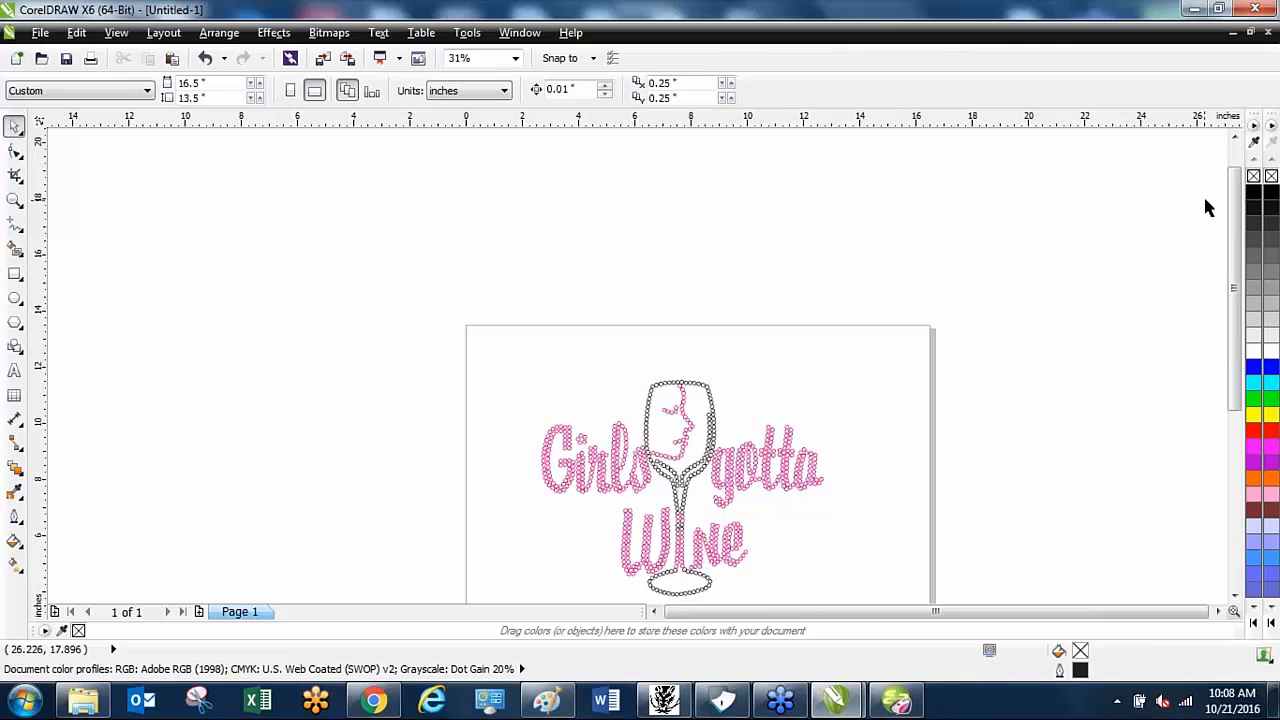
drag(1232, 192, 1230, 248)
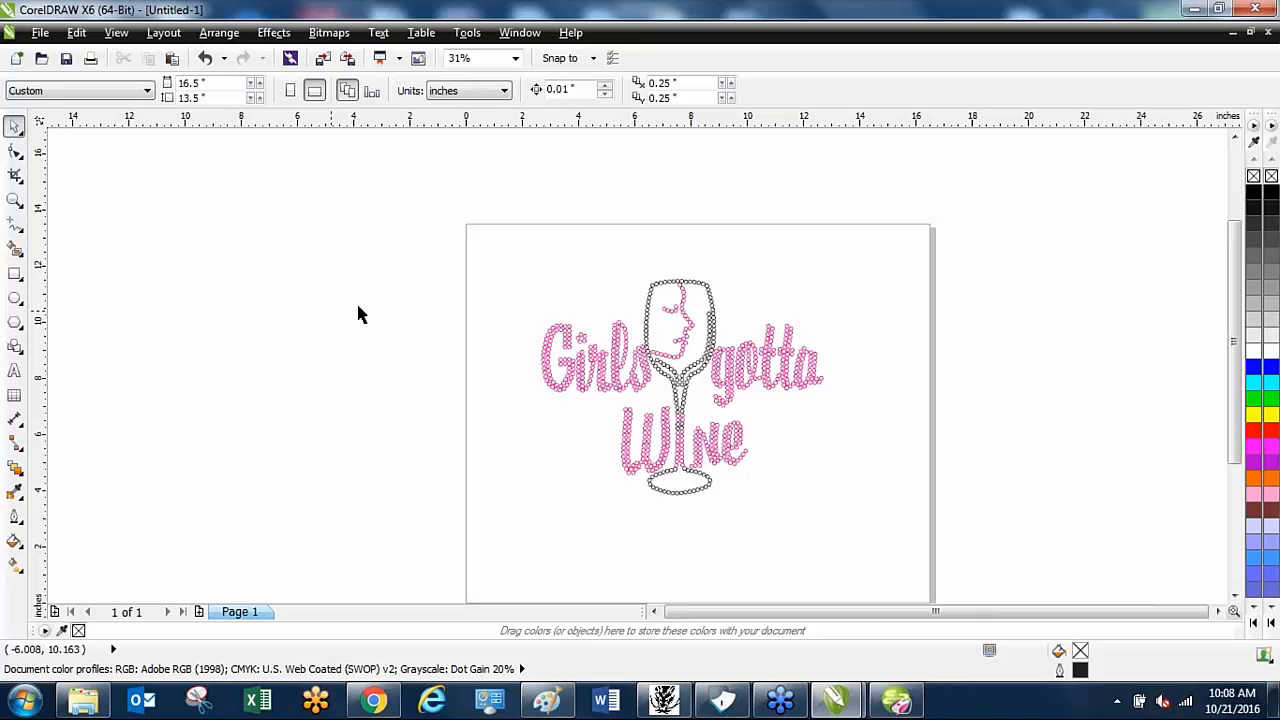
drag(494, 256, 840, 510)
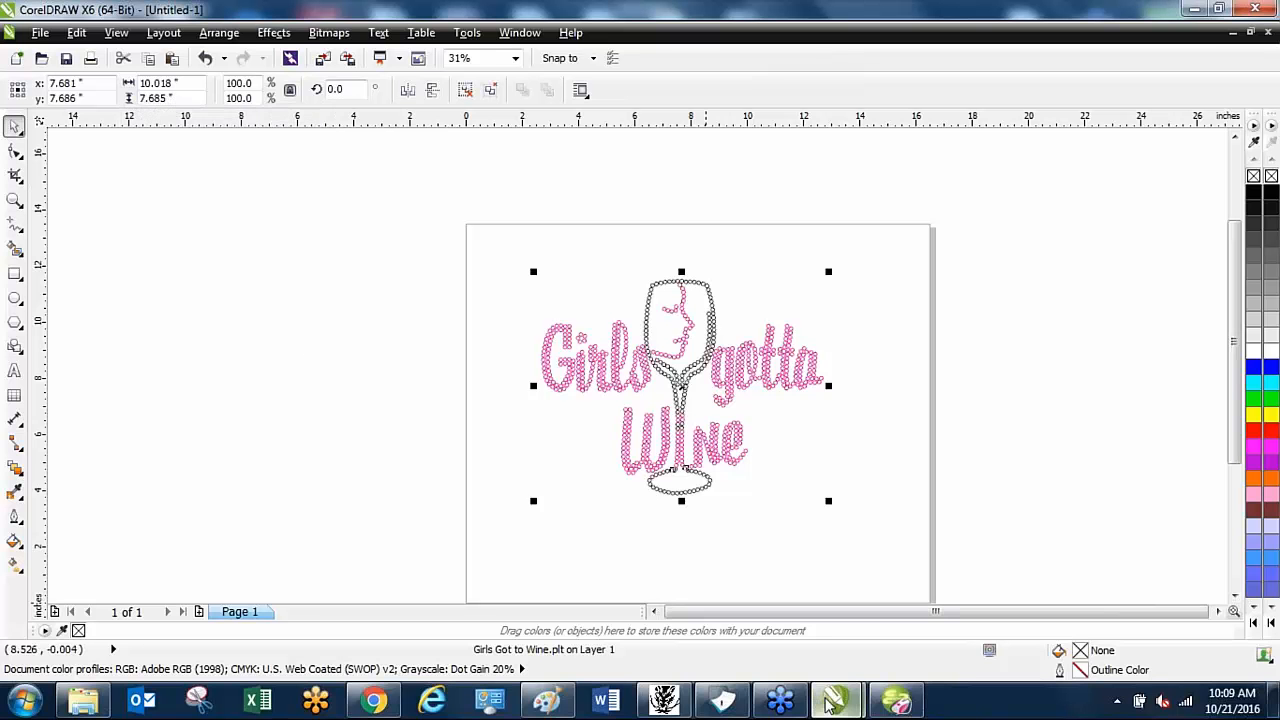
- Switch back to Stitch Era and import Girls Got to Wine.plt from the PLT Files folder
click(896, 701)
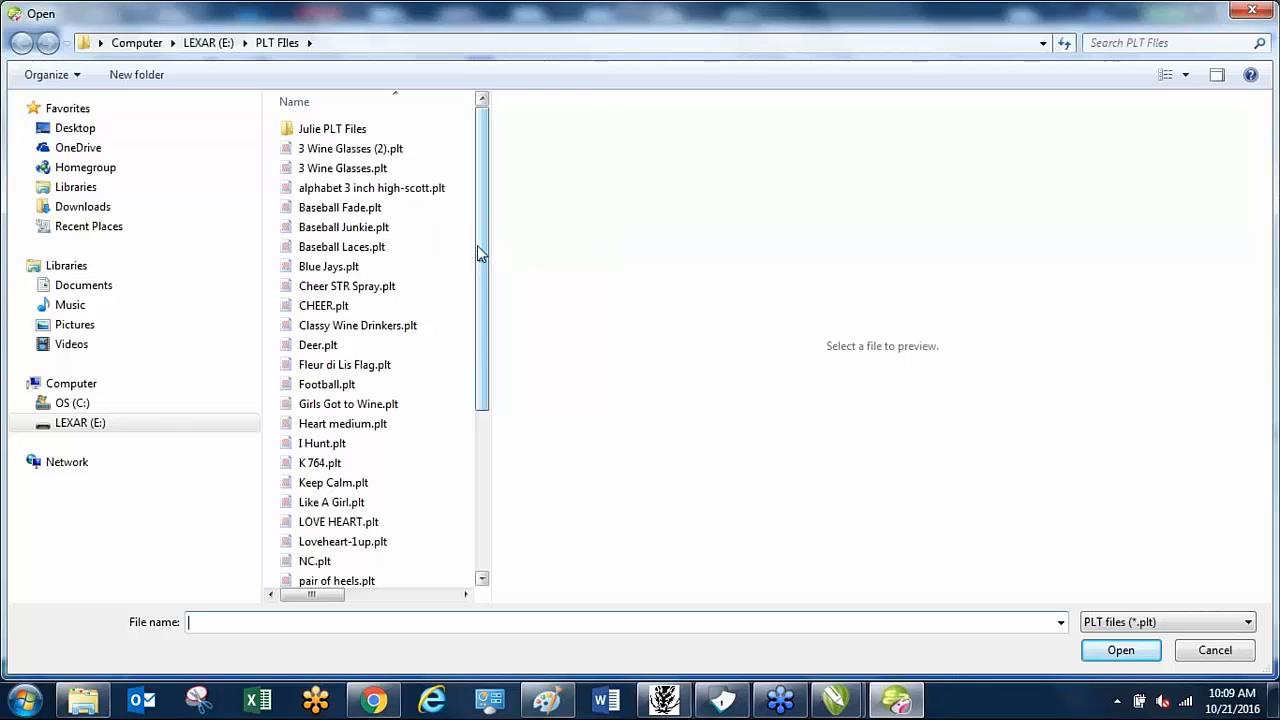
drag(477, 249, 466, 429)
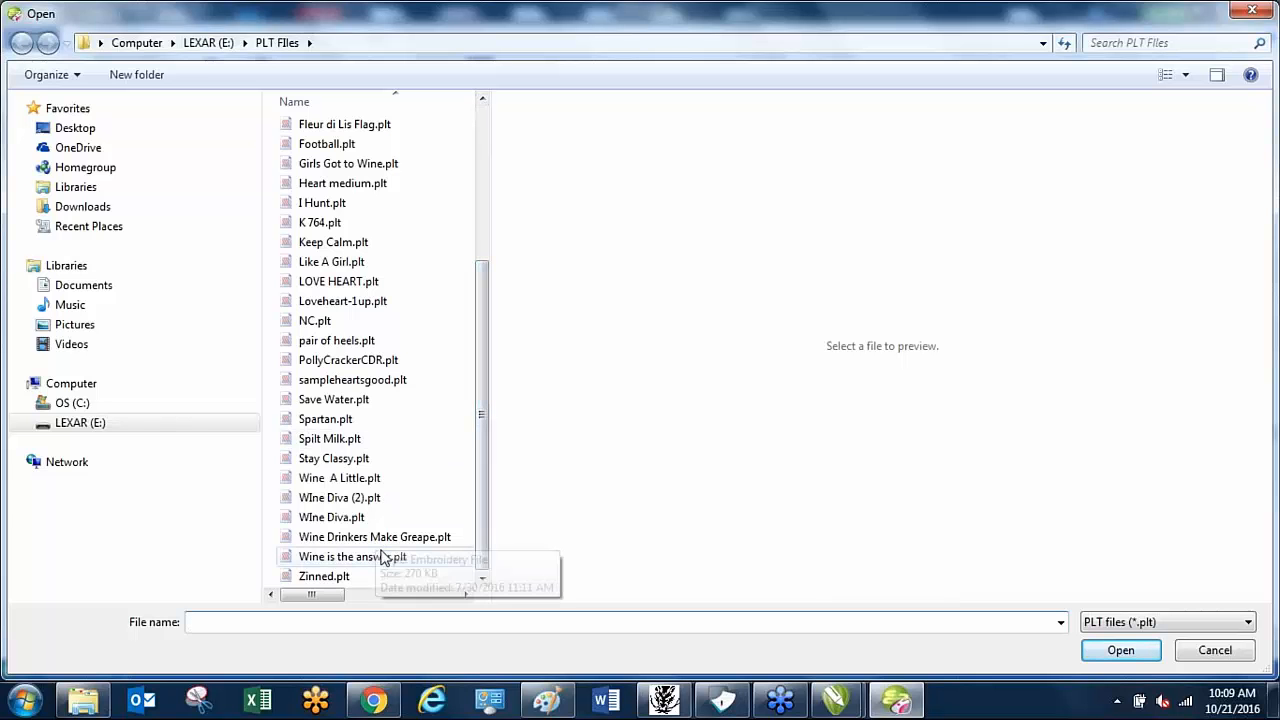
drag(489, 471, 490, 363)
click(348, 332)
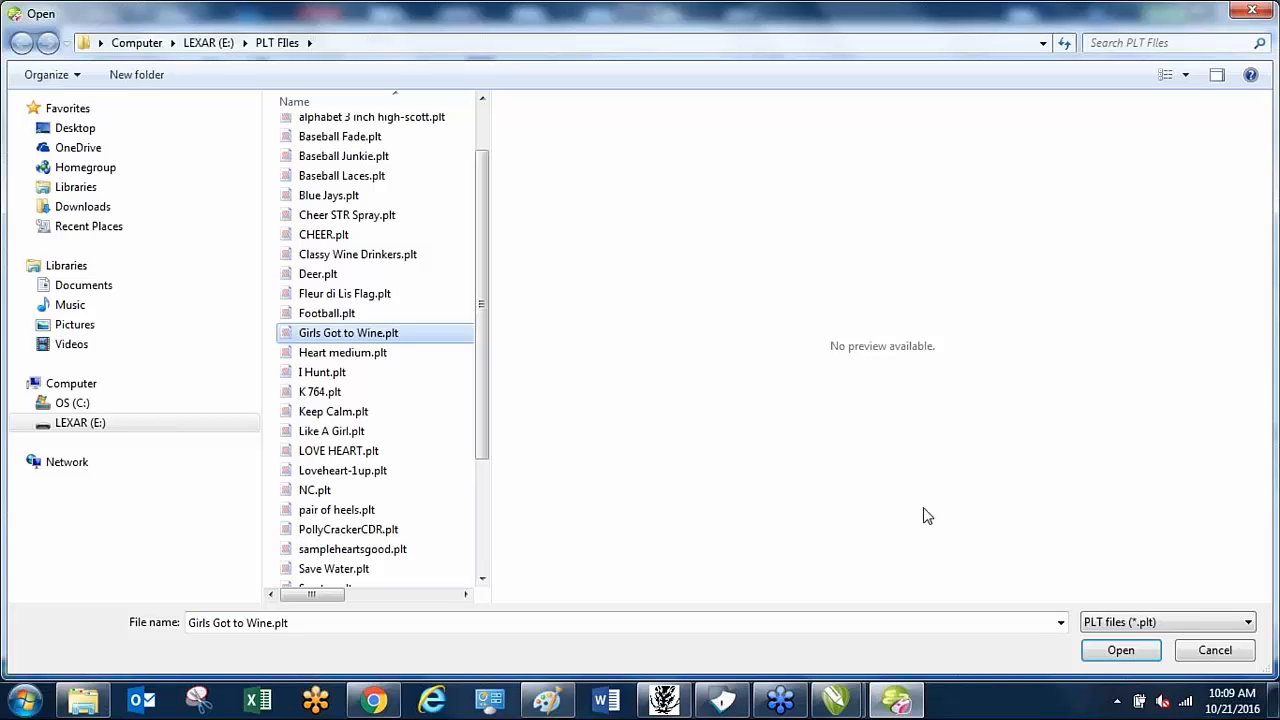
click(1125, 653)
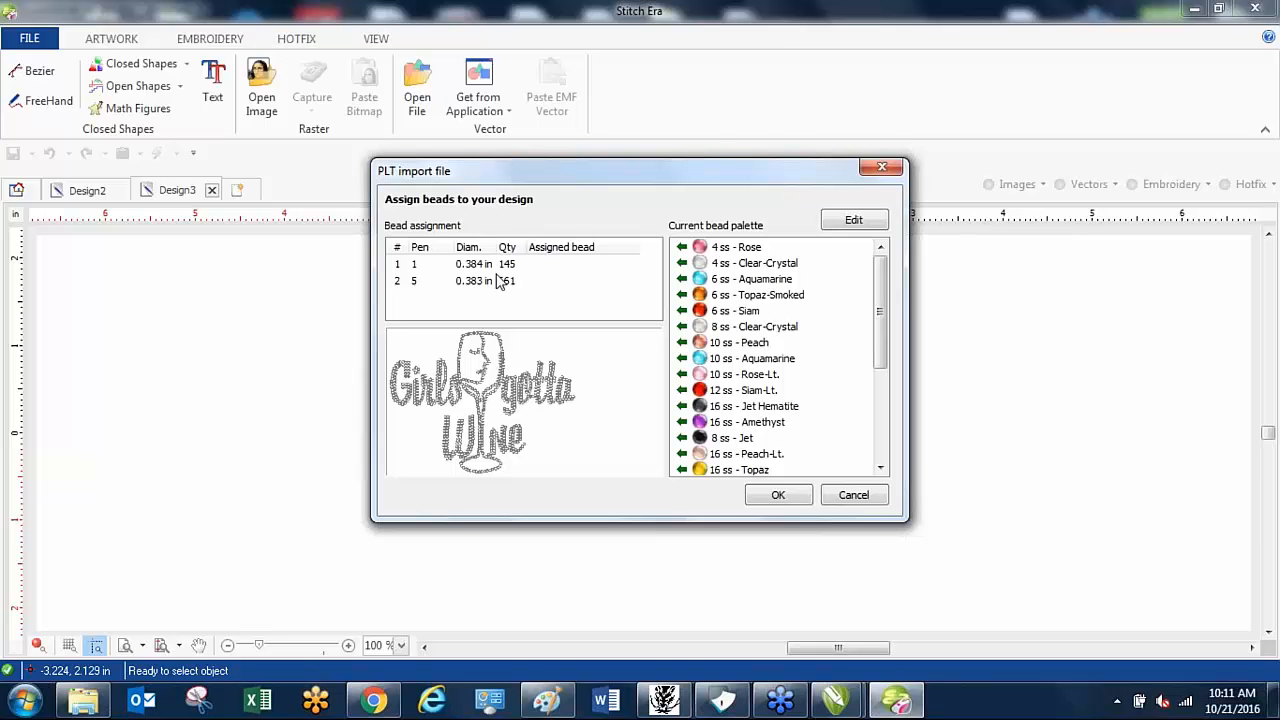
- Preview the stones in both pen groups and clear all beads from the current bead palette
click(487, 266)
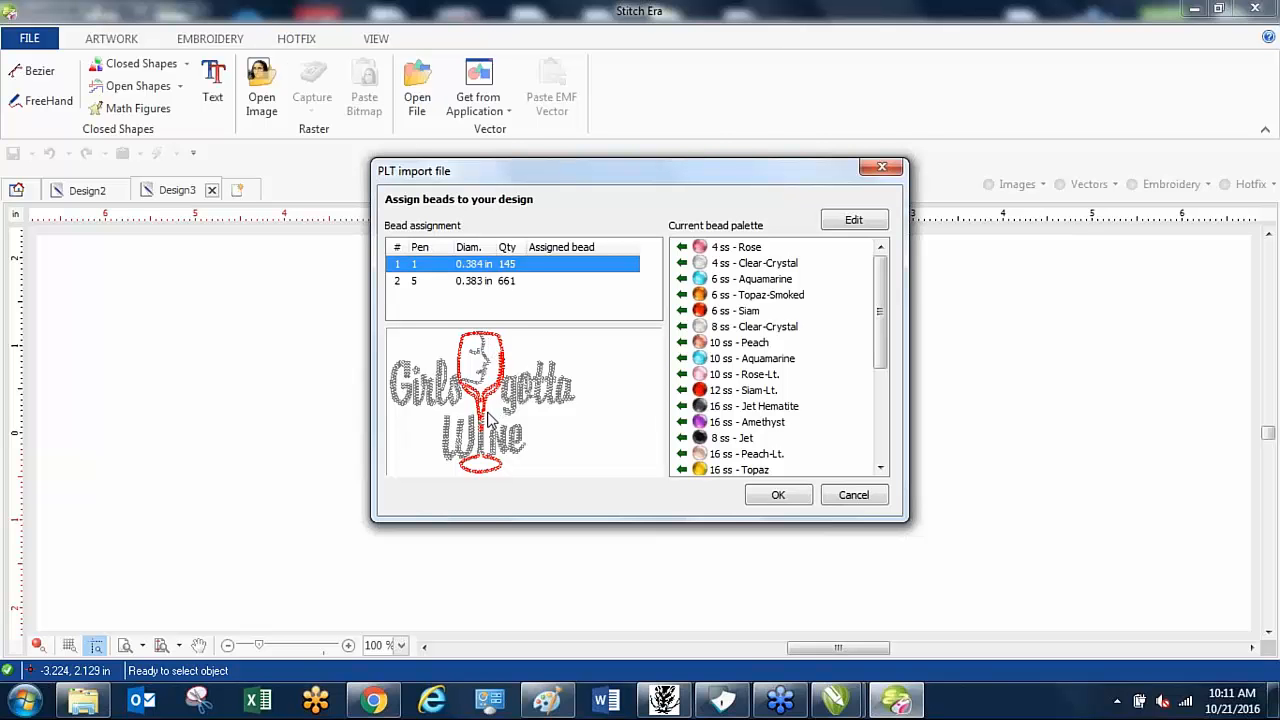
click(480, 286)
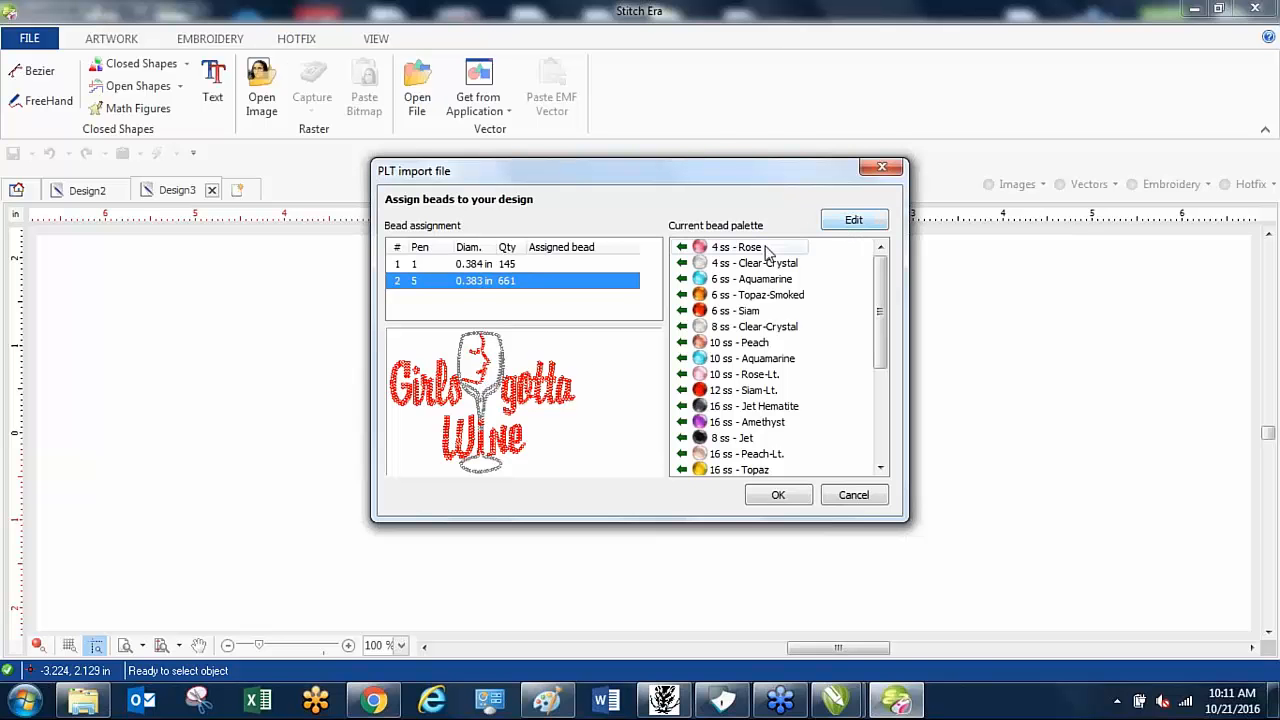
click(869, 222)
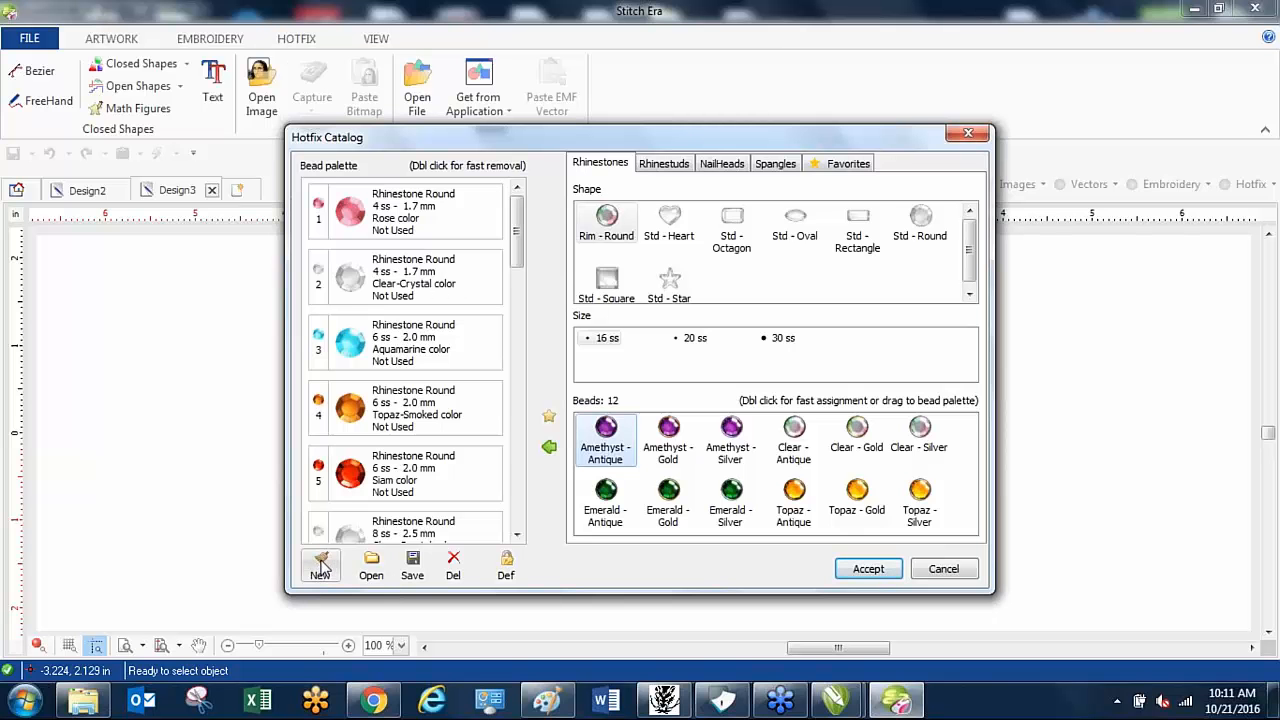
click(321, 567)
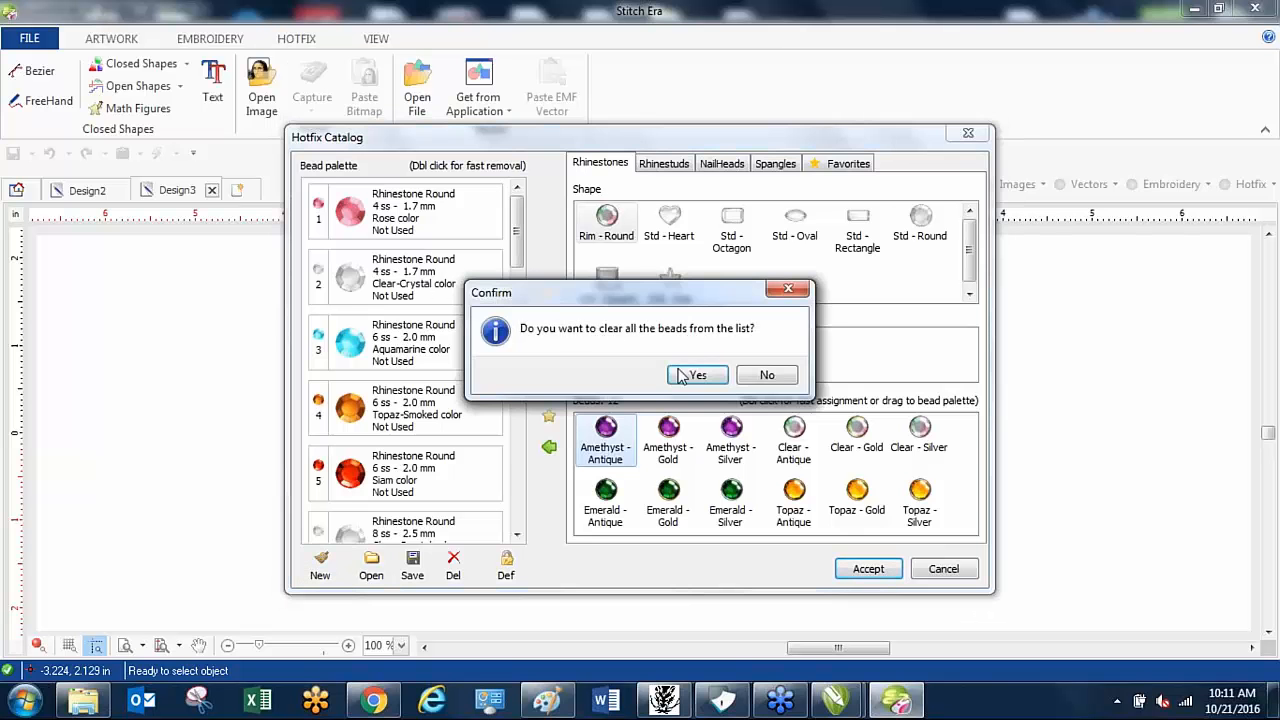
click(697, 375)
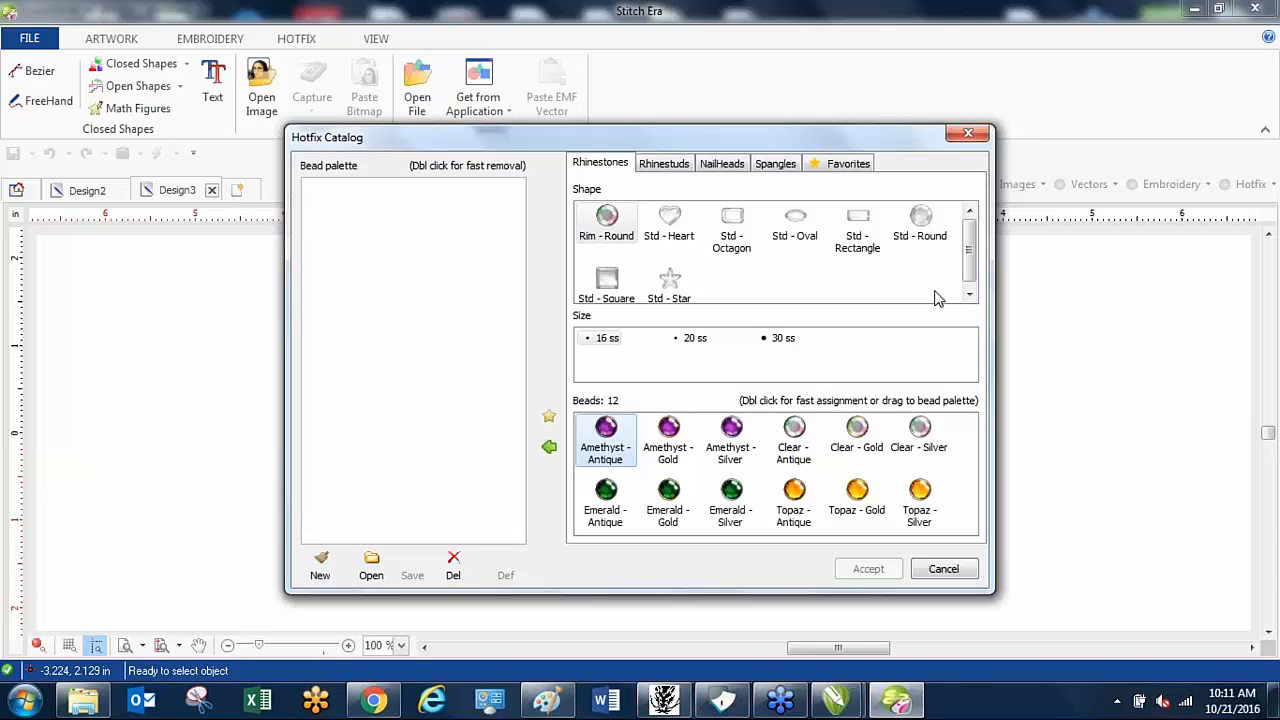
- Add the 3.0 mm Std - Round spangle in HS 219 to the empty bead palette
click(784, 168)
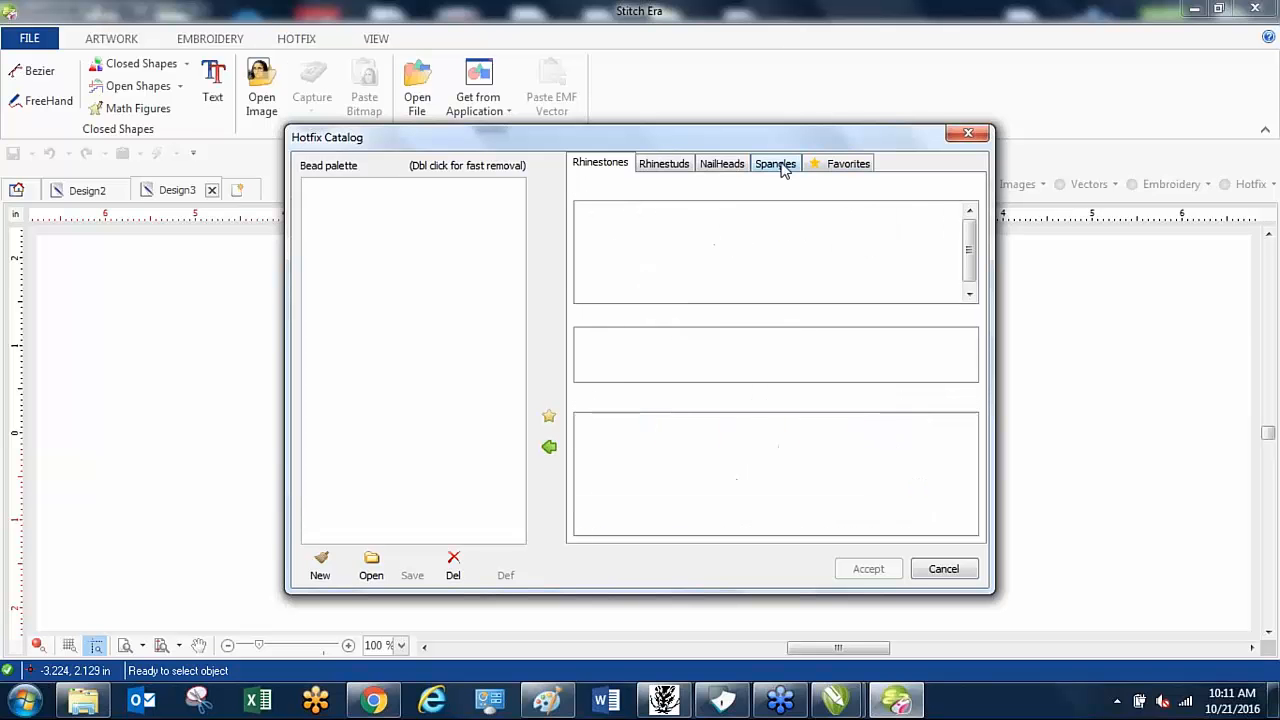
drag(966, 229, 966, 272)
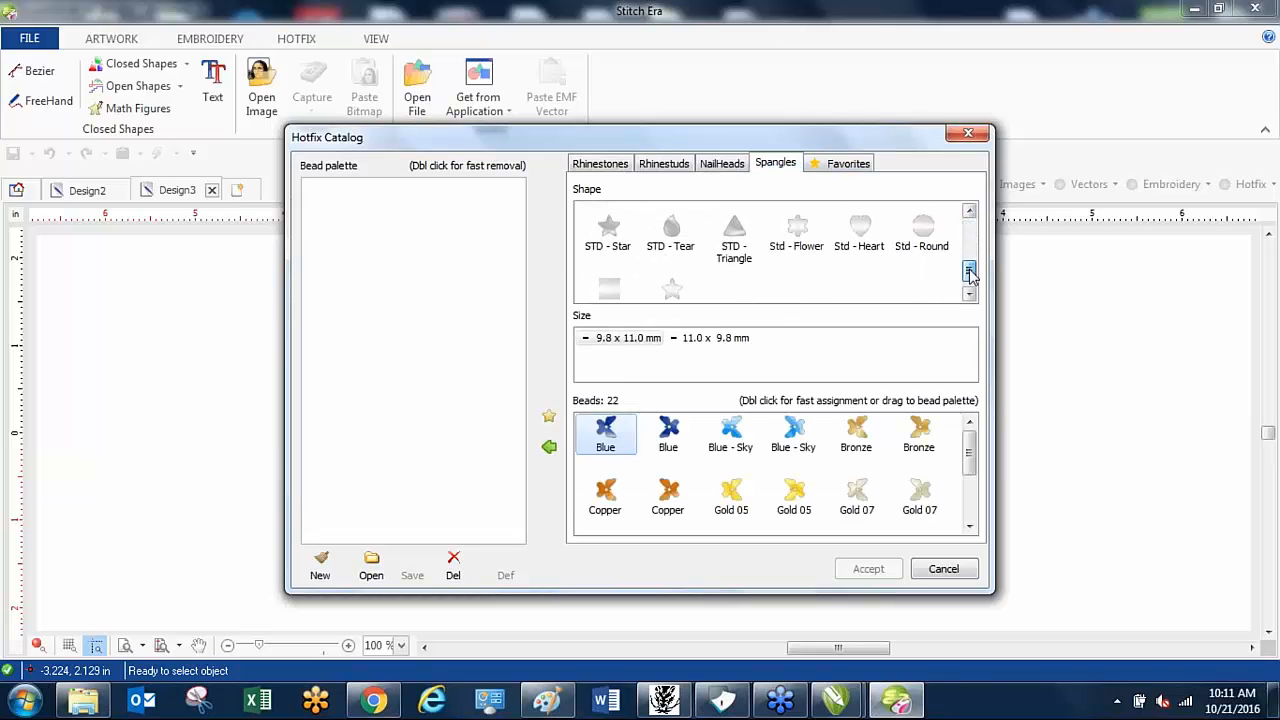
click(904, 250)
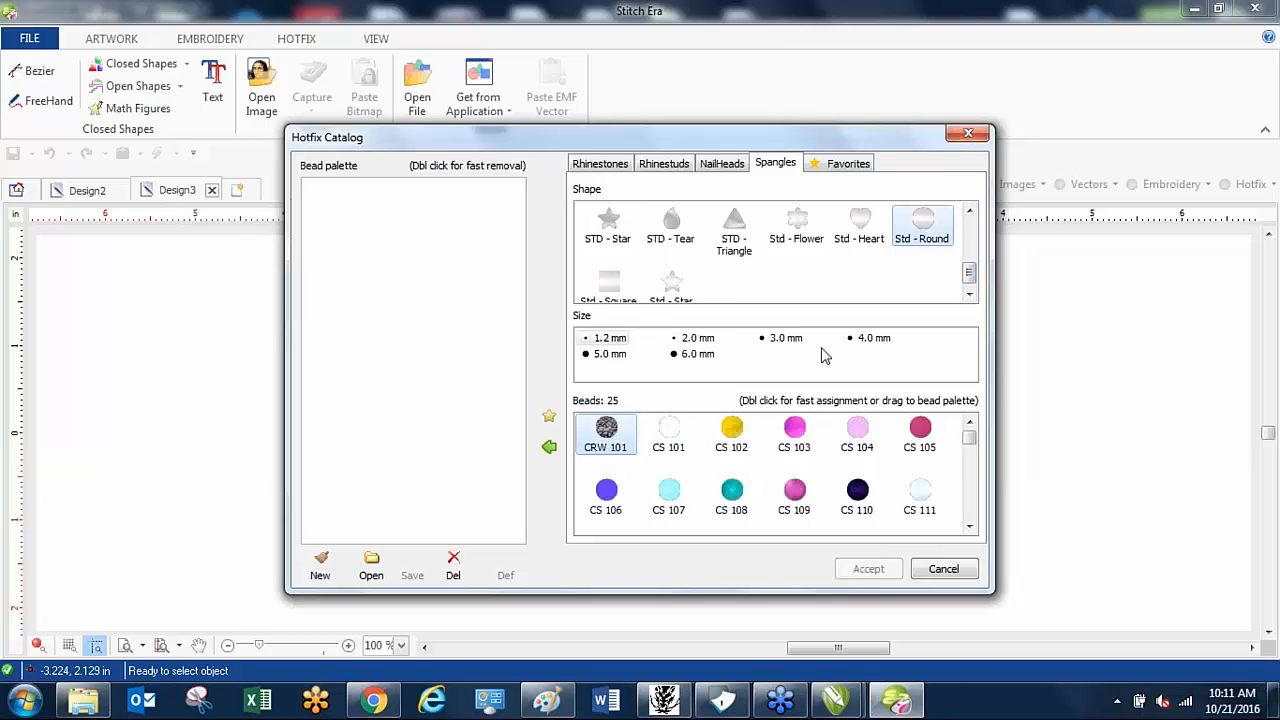
click(788, 340)
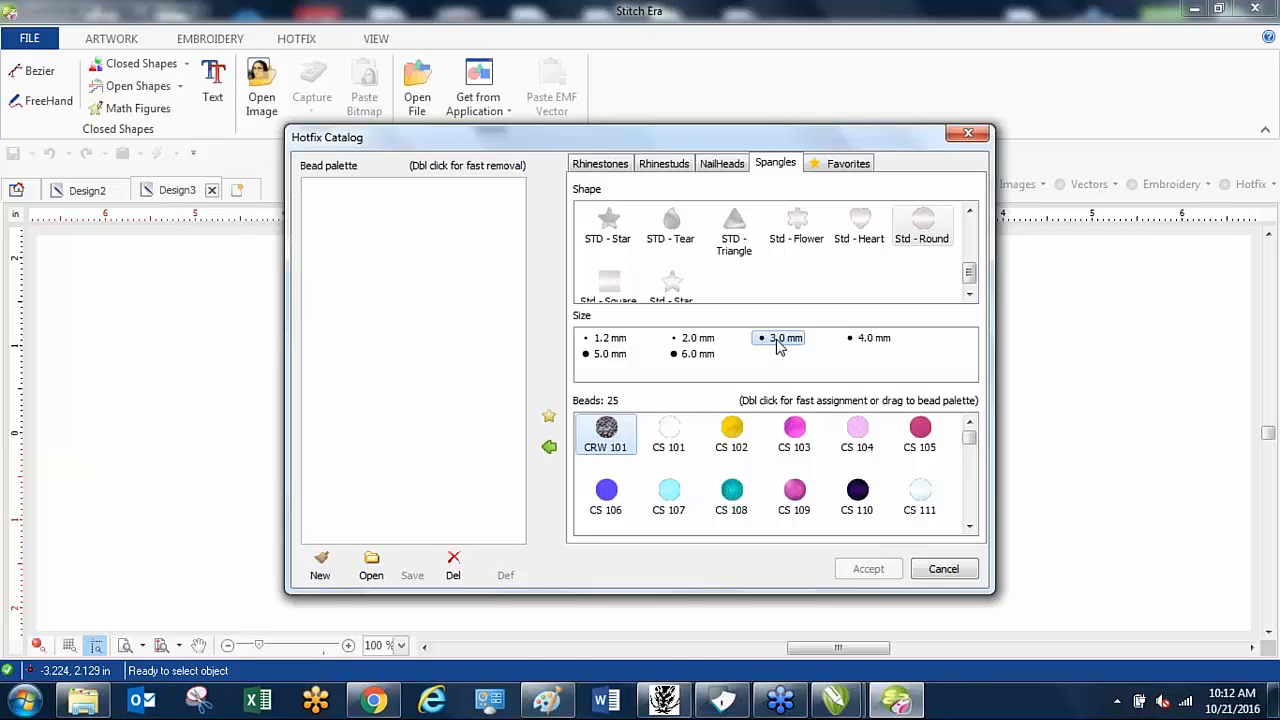
scroll(975, 445, down, 1)
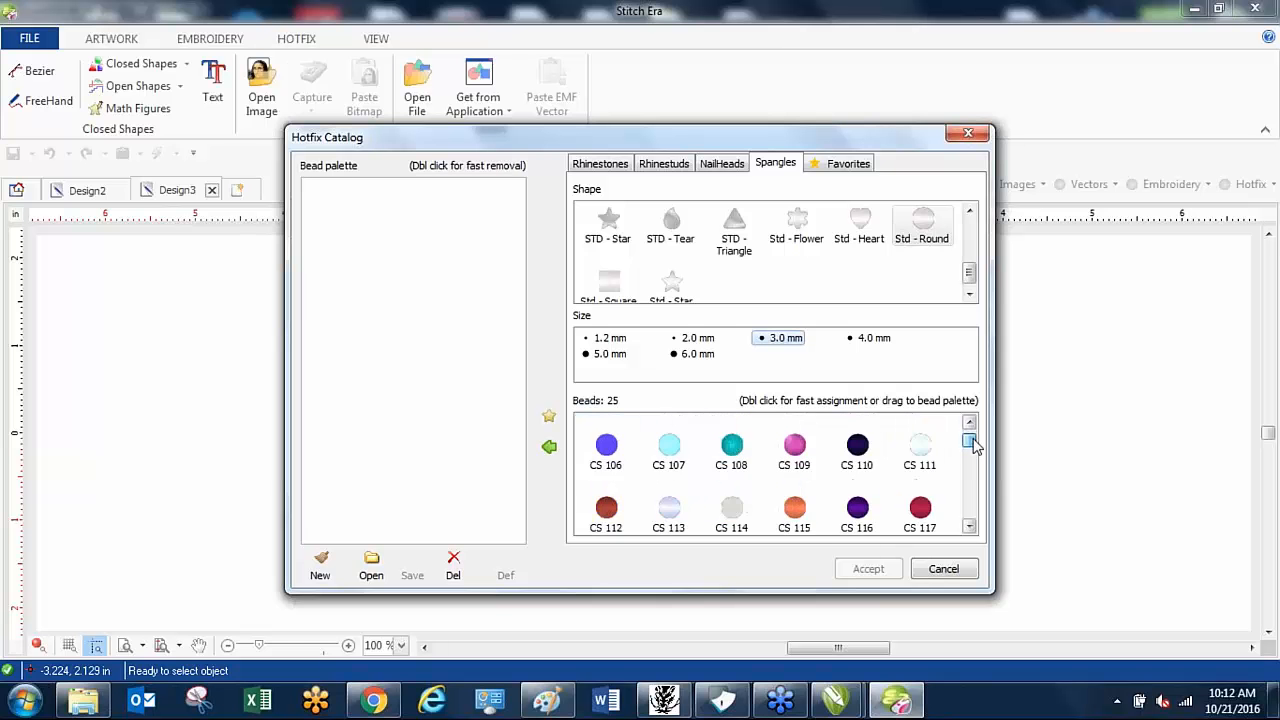
drag(975, 445, 971, 476)
click(731, 485)
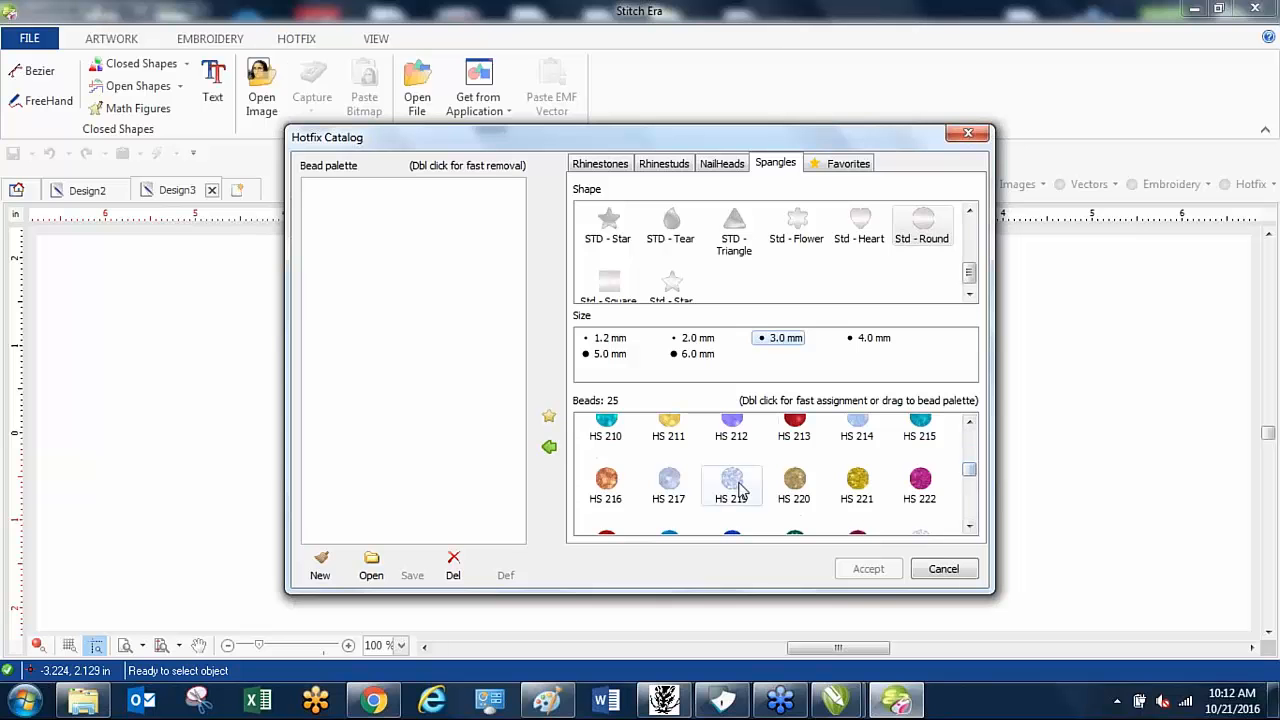
click(549, 448)
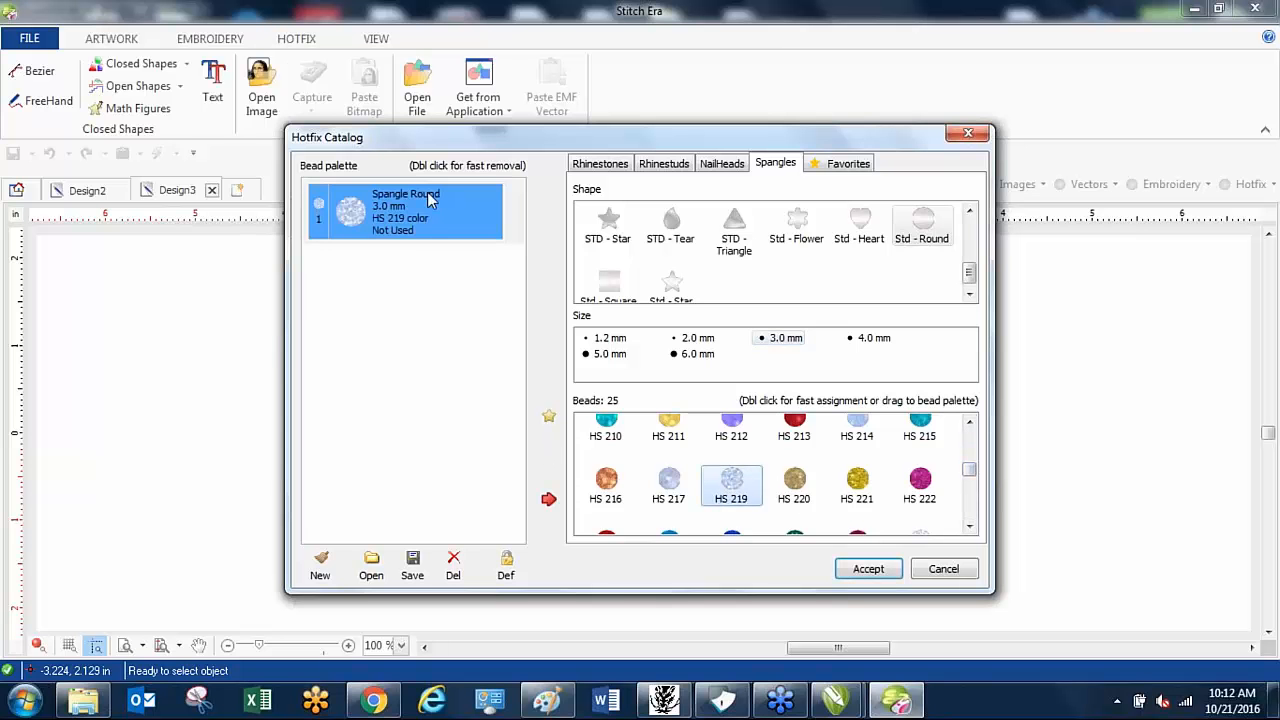
- Add the 3.0 mm round spangle in HS 223 to the bead palette and accept the palette
click(974, 481)
mouse_move(974, 484)
mouse_down()
mouse_move(974, 507)
mouse_move(971, 477)
mouse_up()
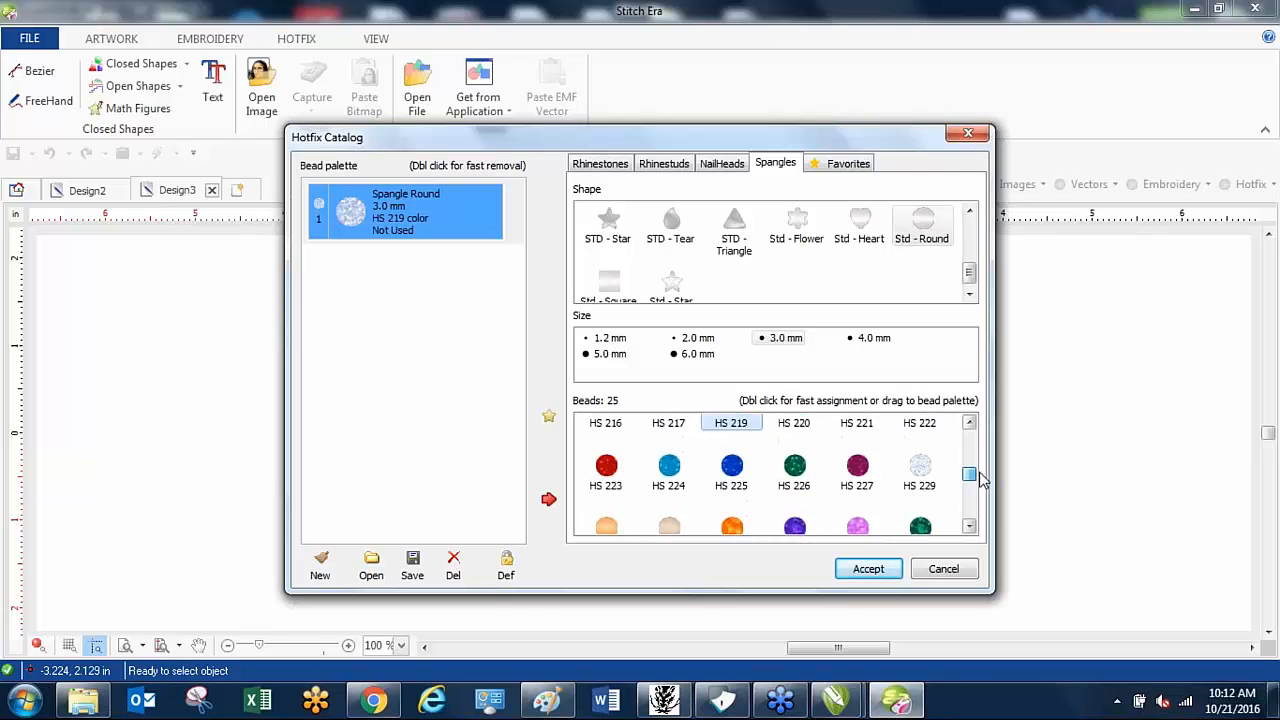
click(613, 468)
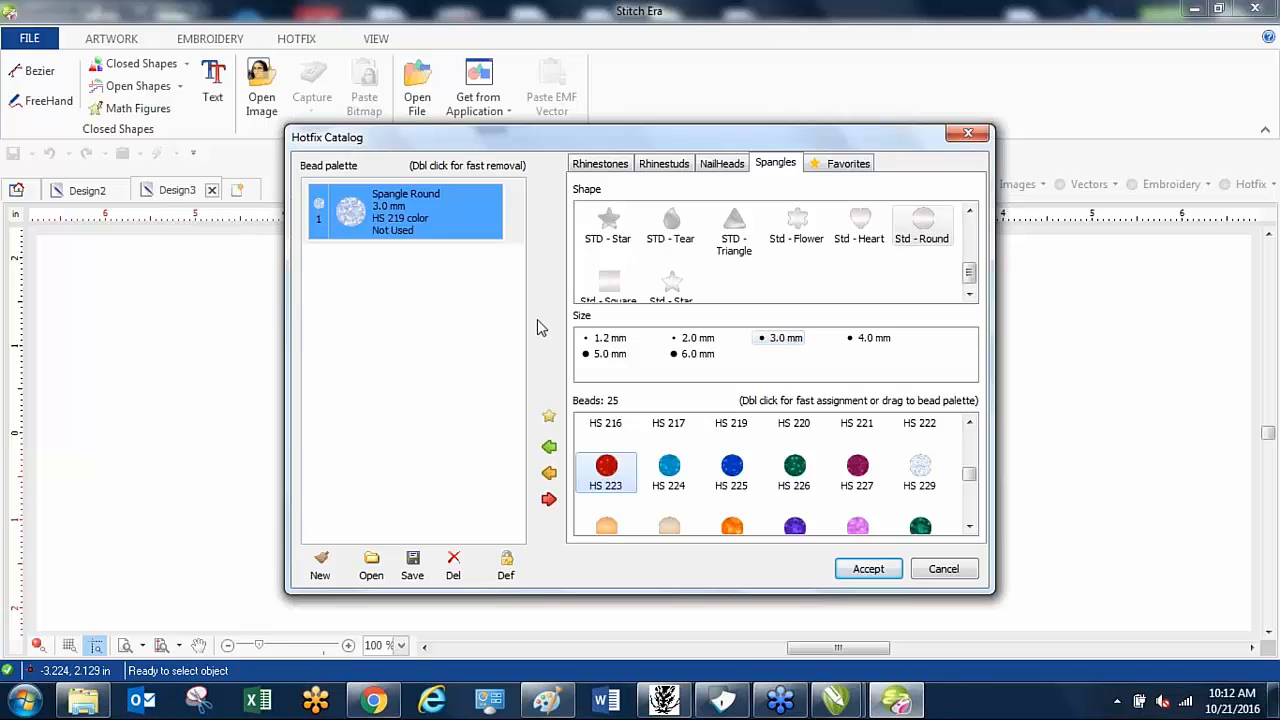
click(545, 444)
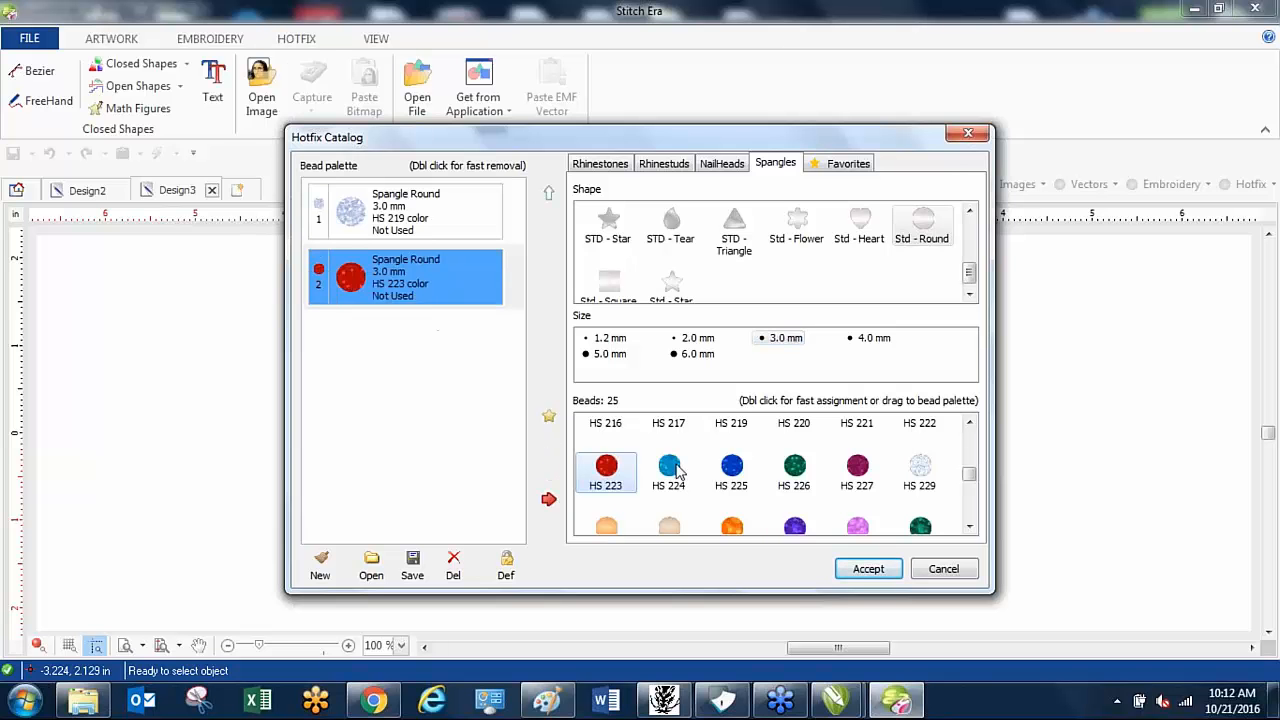
click(860, 570)
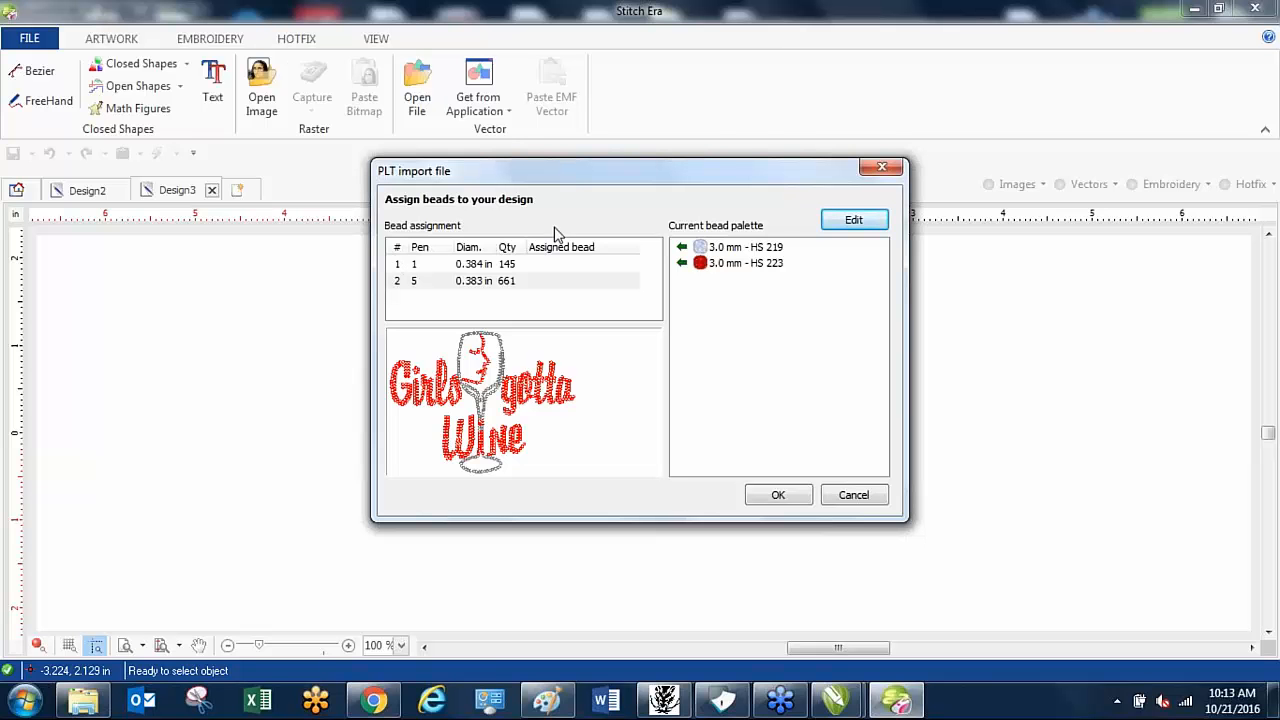
- Examine in the import preview which stones belong to pen group 1 and which to pen group 5
click(490, 265)
click(490, 281)
click(491, 265)
click(494, 282)
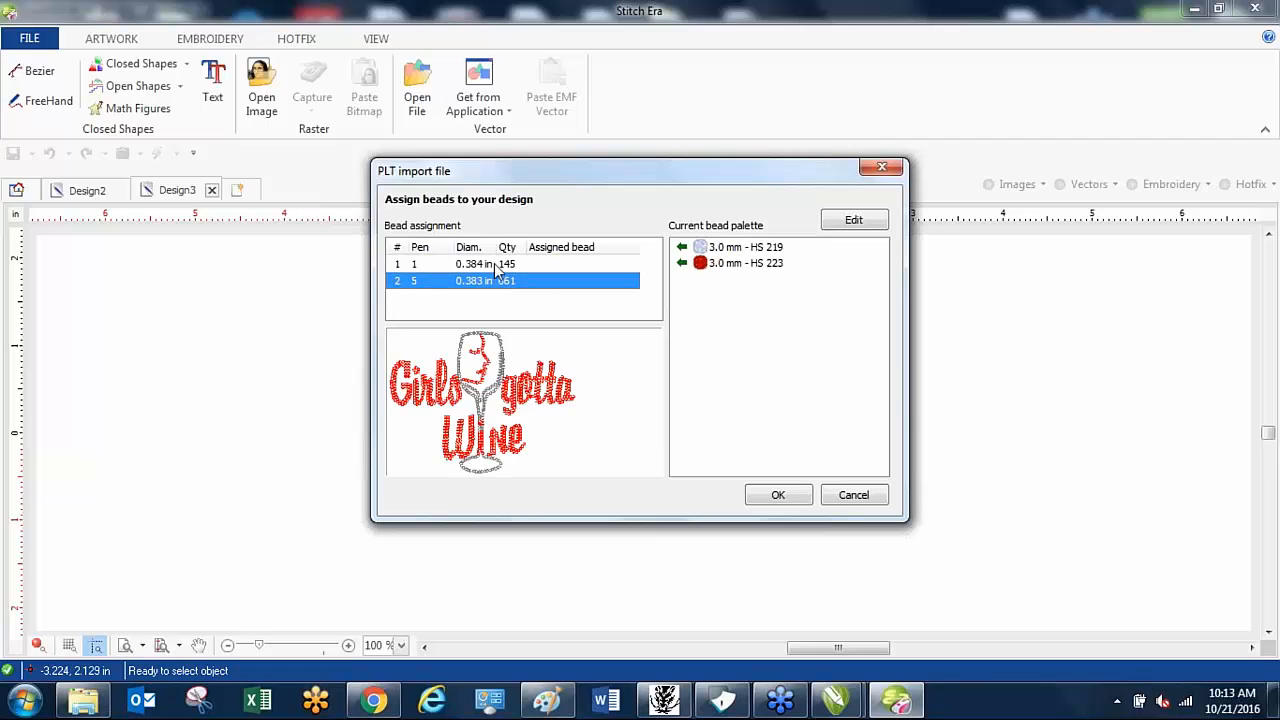
click(495, 266)
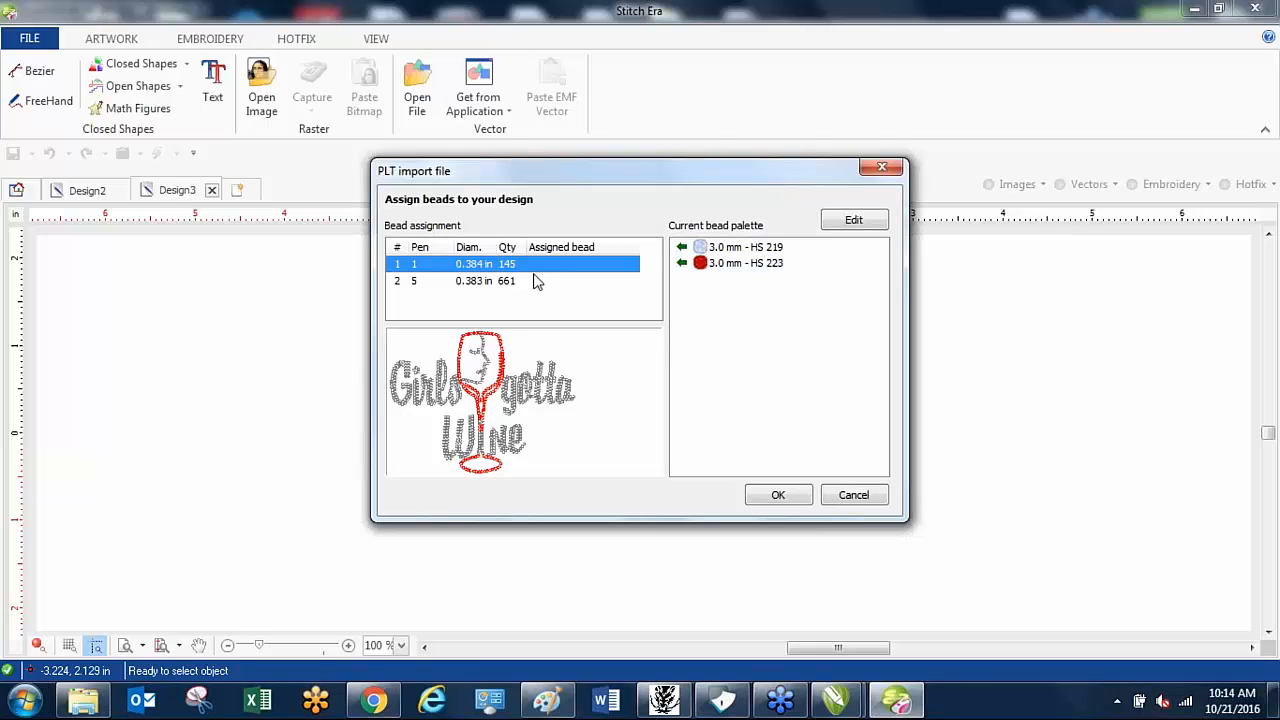
click(501, 279)
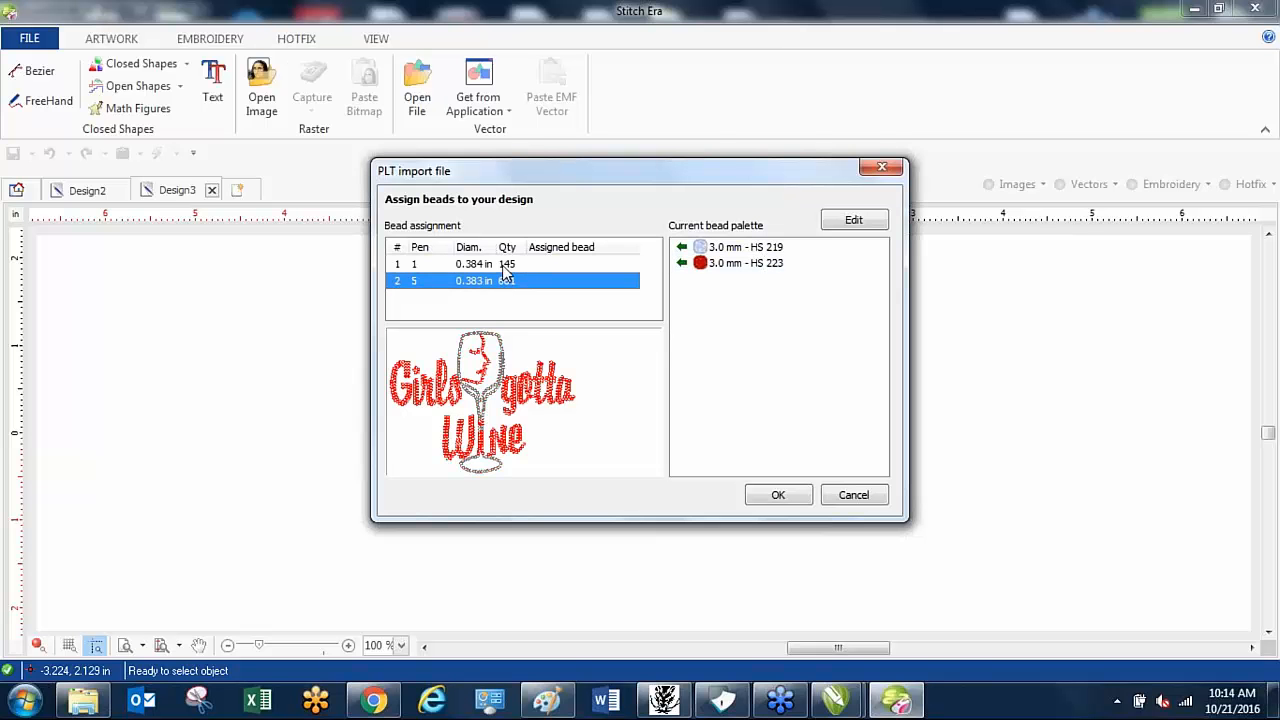
click(502, 266)
click(502, 279)
- Assign the HS 219 bead to pen 1 and the HS 223 bead to pen 5, and complete the import
click(503, 264)
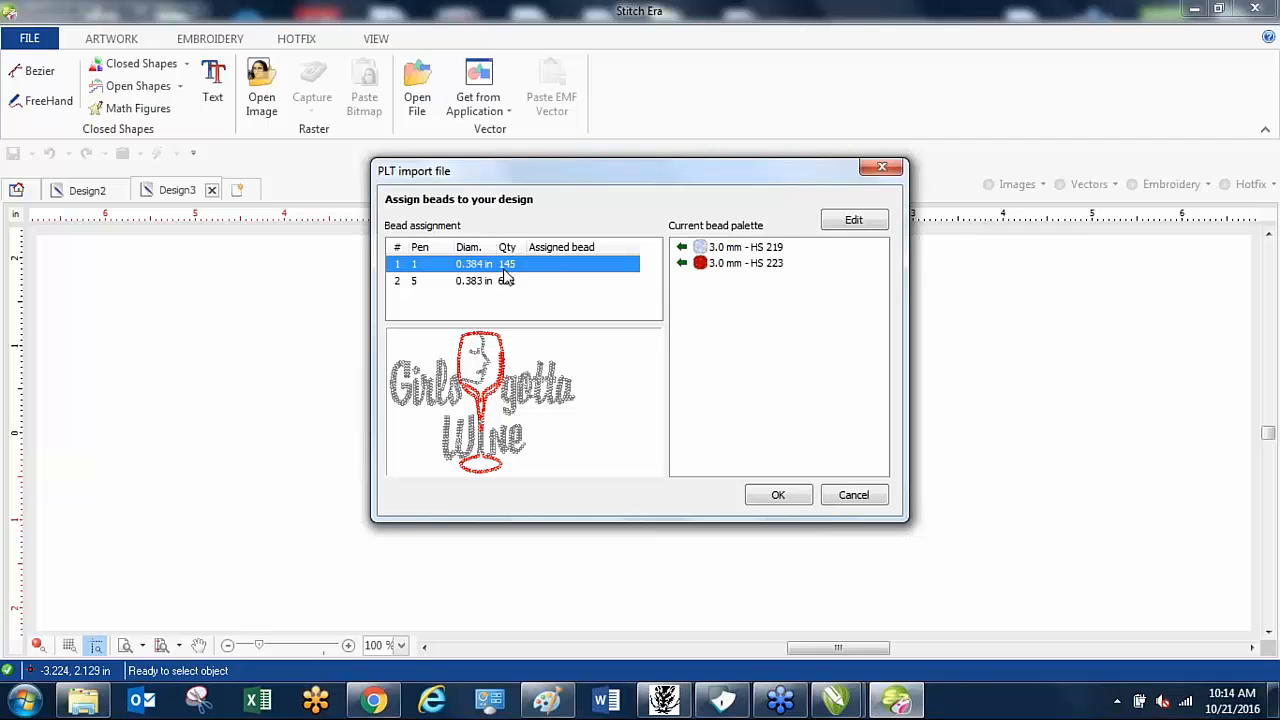
click(681, 247)
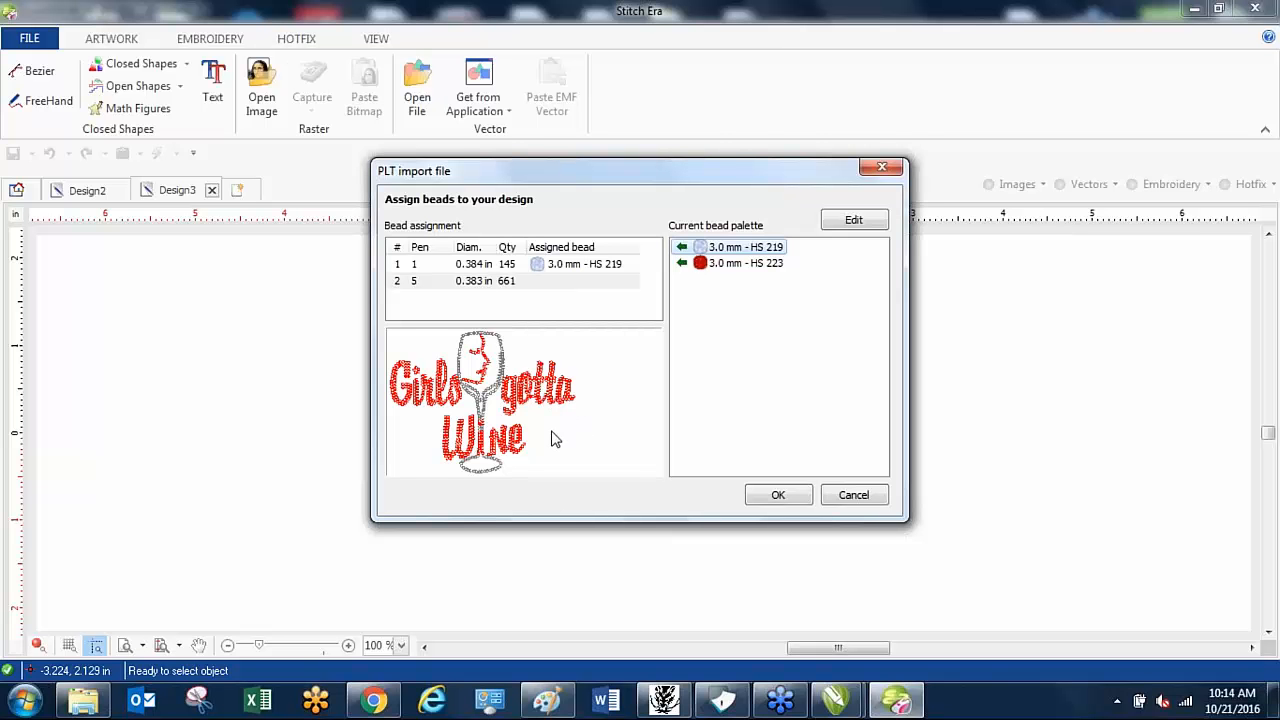
click(682, 264)
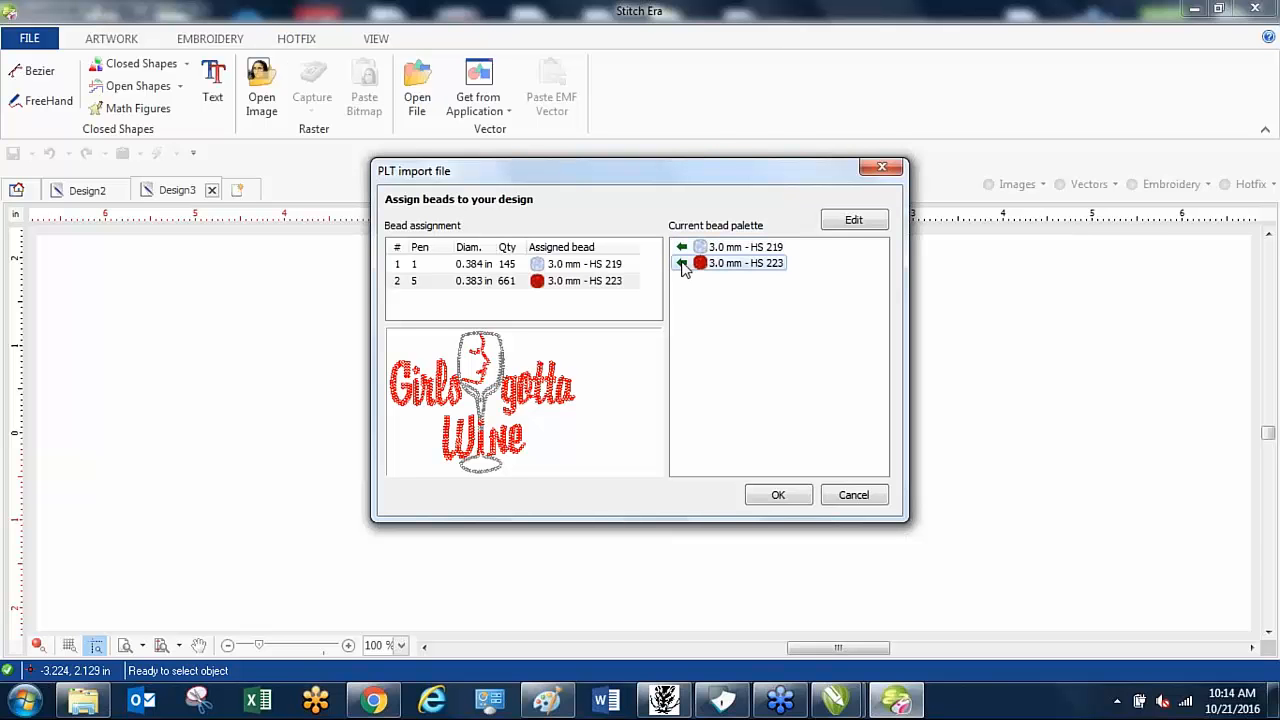
click(770, 495)
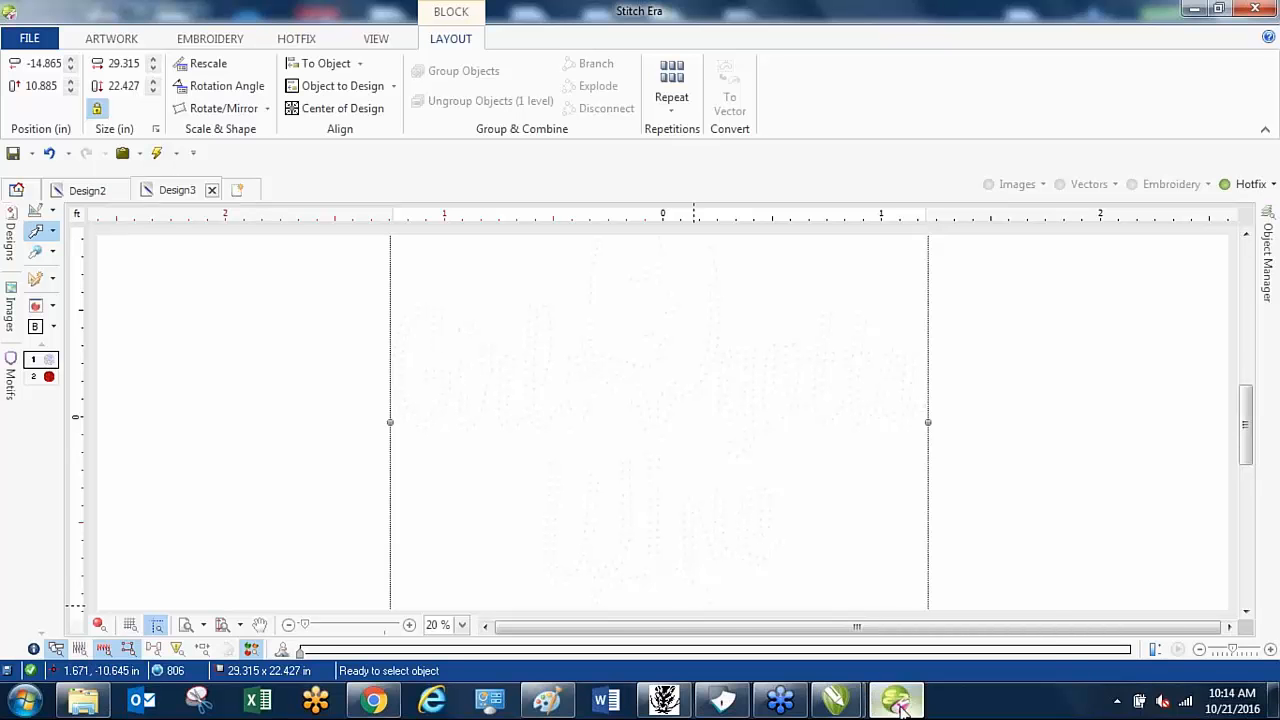
- Switch to the Untitled-1 document in CorelDRAW and check the original design's overall width and height
mouse_move(840, 703)
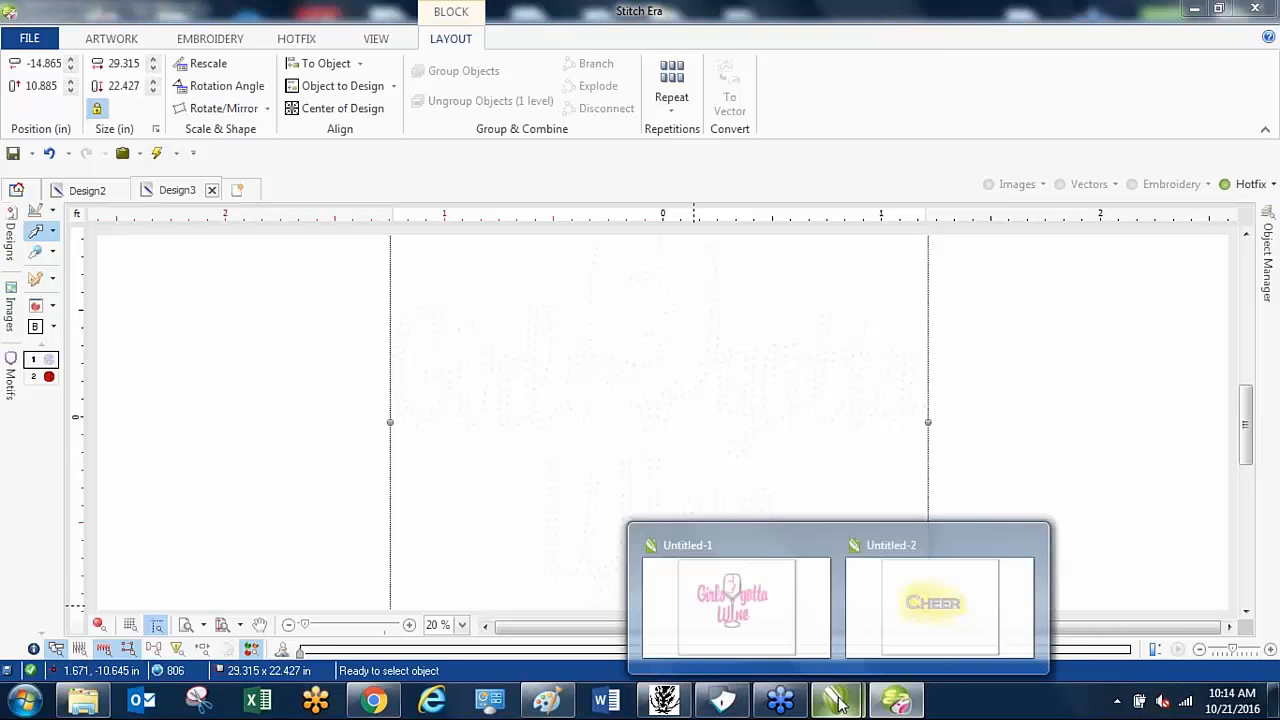
click(822, 647)
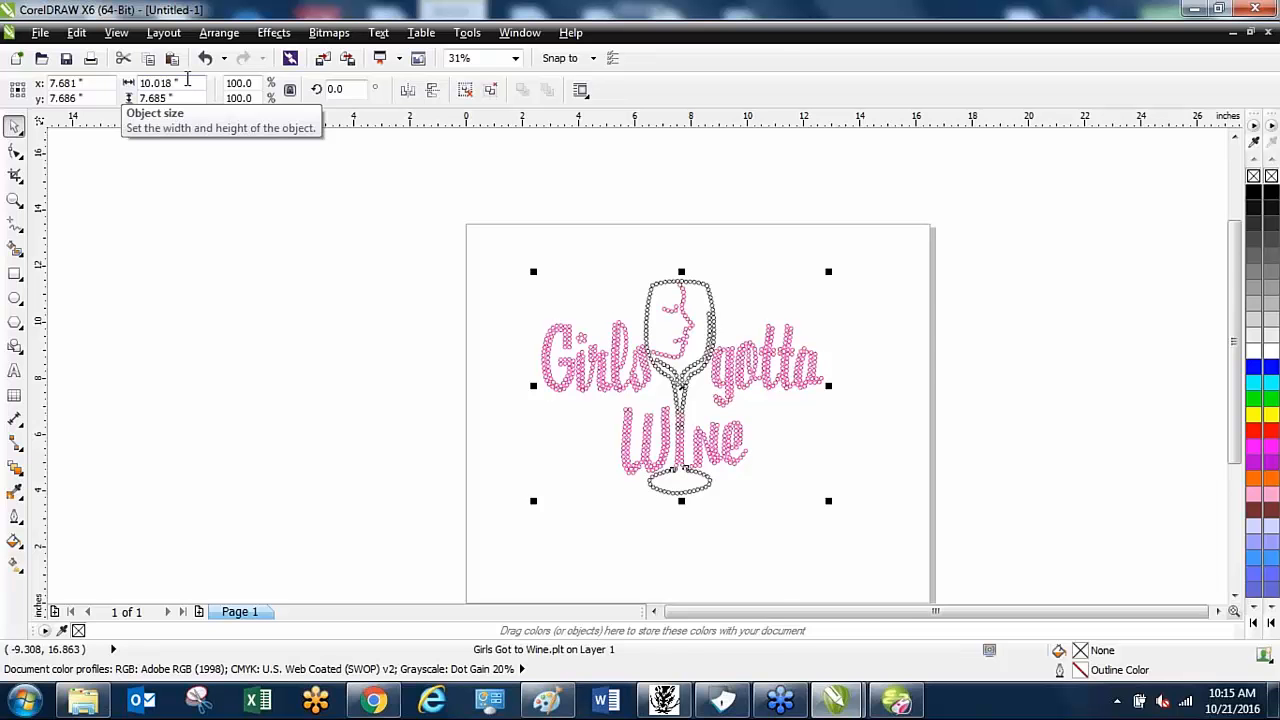
scroll(187, 79, up, 1)
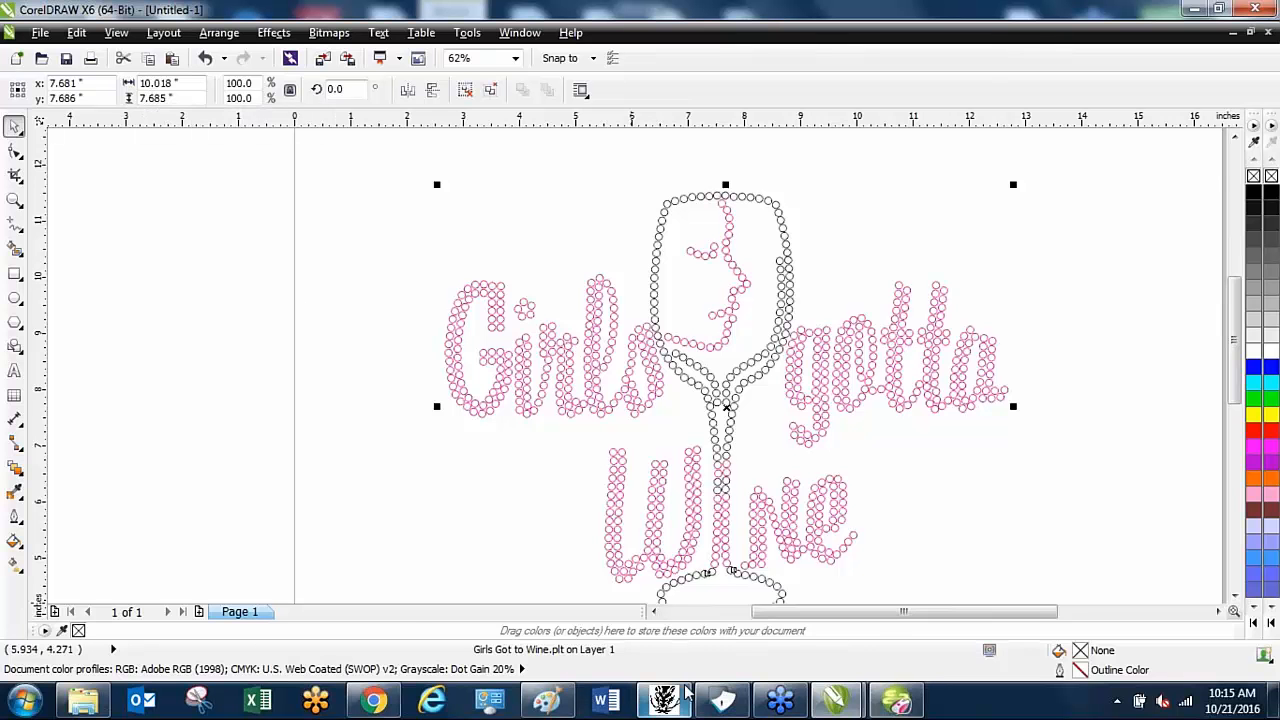
- Switch back to Stitch Era and set the imported design's width to 10.018 in, keeping its proportions
click(897, 699)
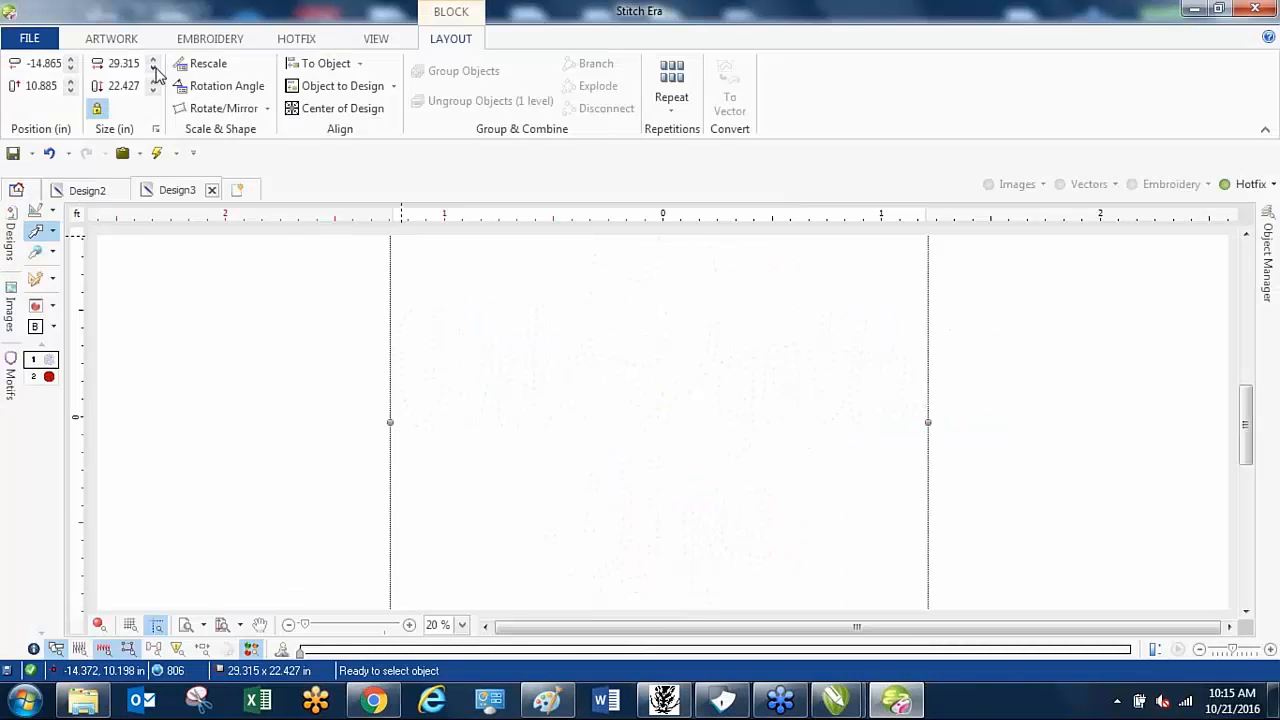
double_click(124, 63)
text(10.018)
key(Return)
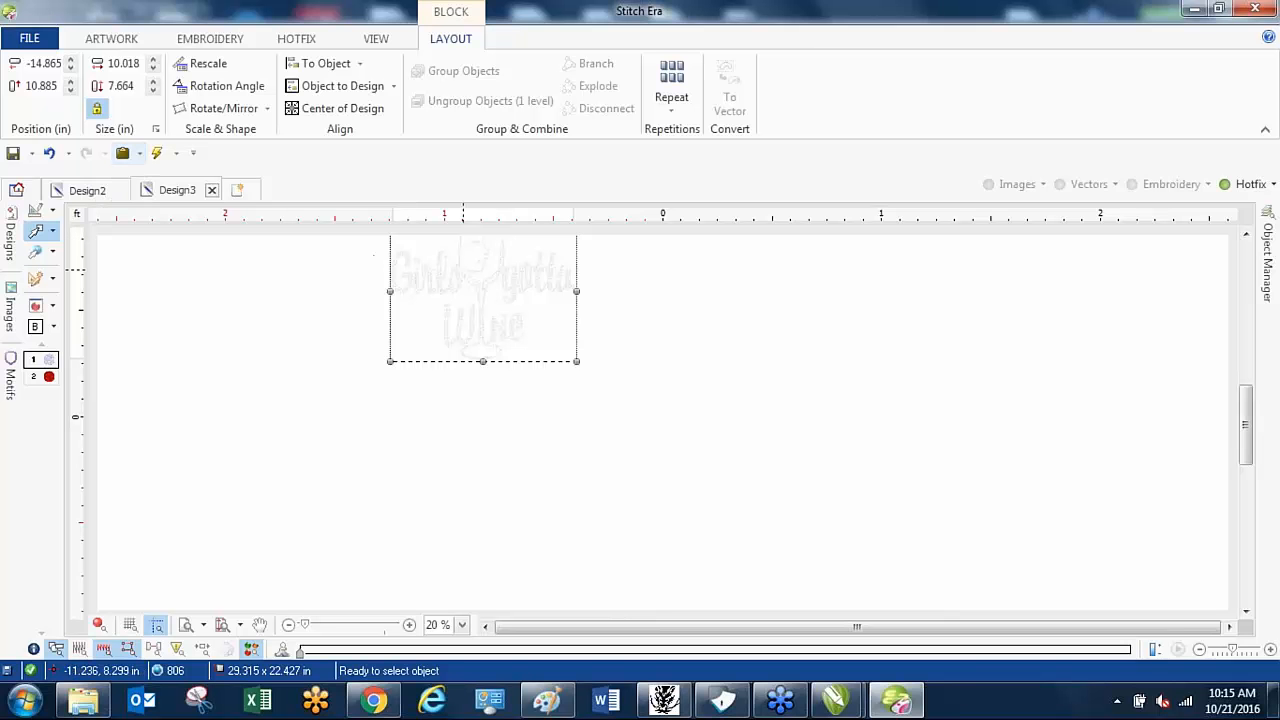
- Move the resized design nearer the workspace centre, to about X -6.4 in and Y 5.1 in
drag(497, 309, 624, 382)
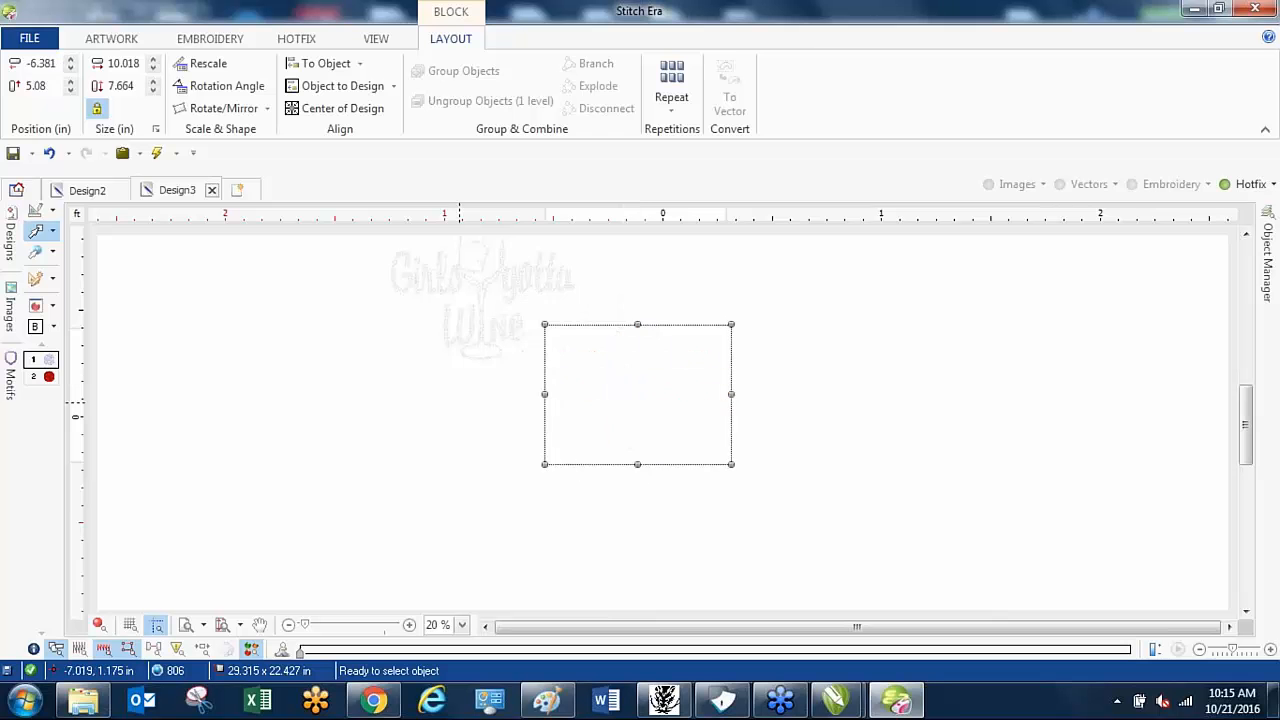
scroll(624, 362, up, 3)
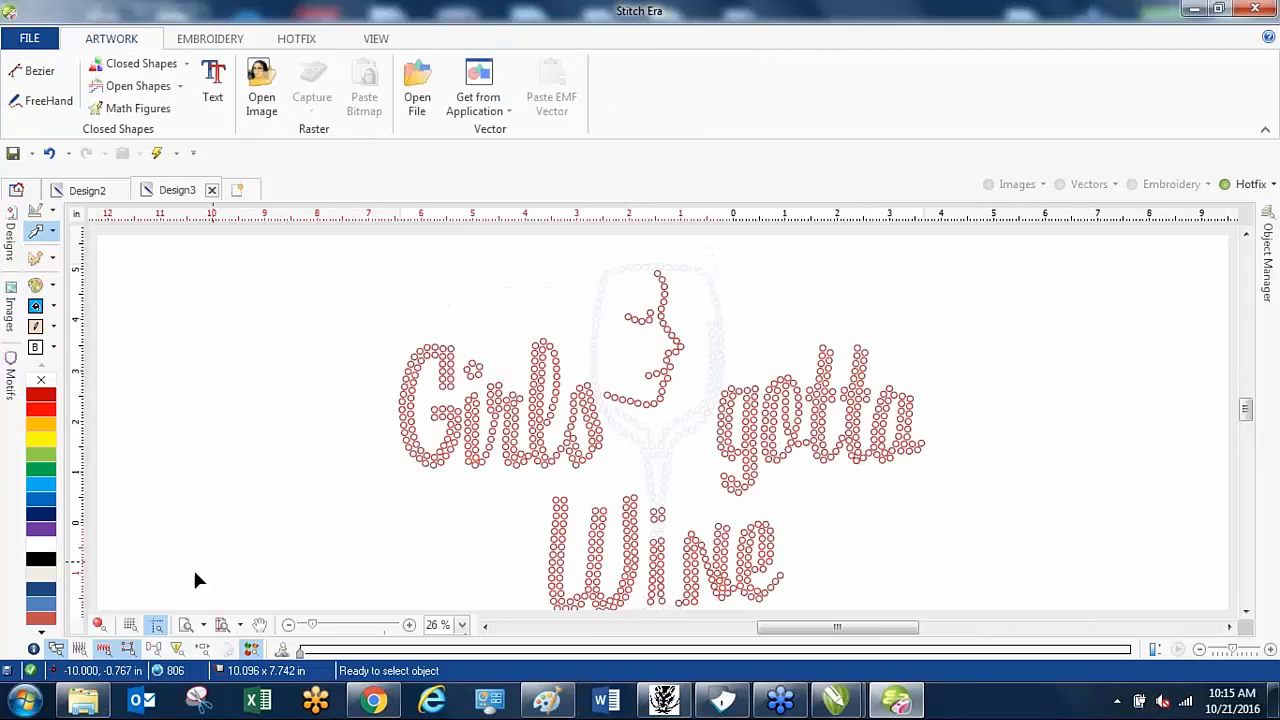
scroll(300, 402, down, 2)
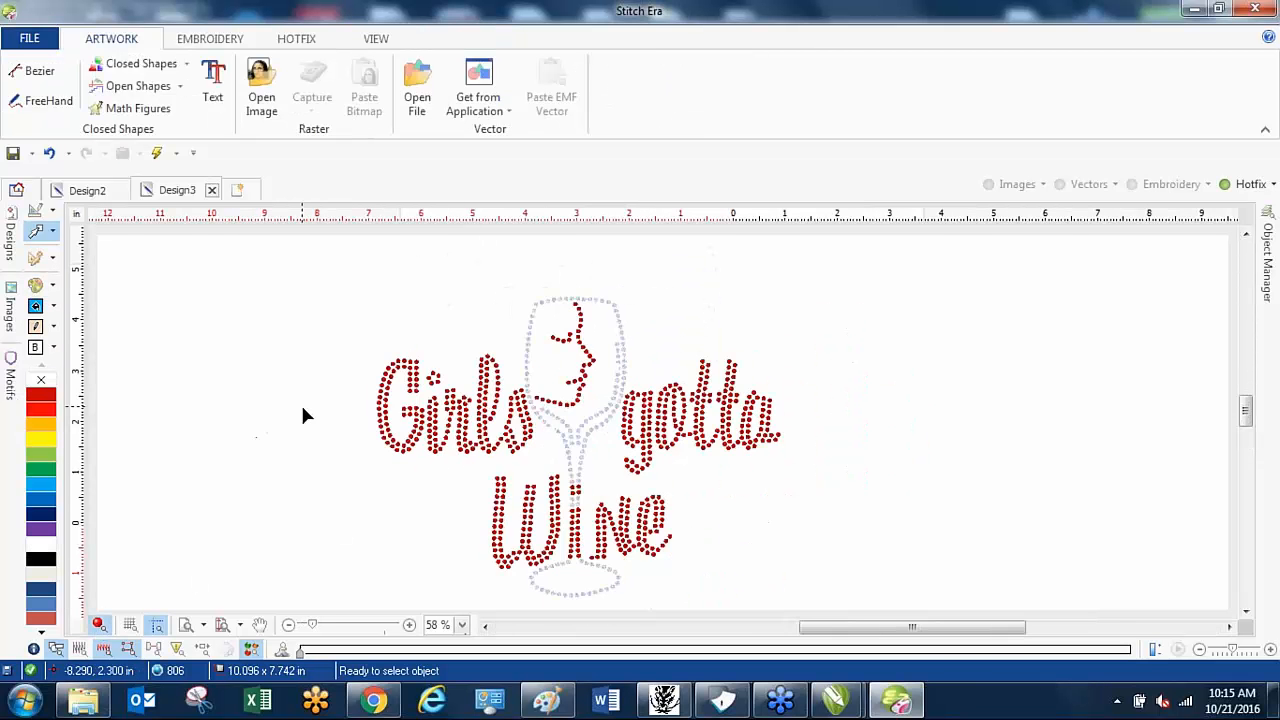
- Set the workspace background colour to black (RGB 0, 0, 0)
click(35, 347)
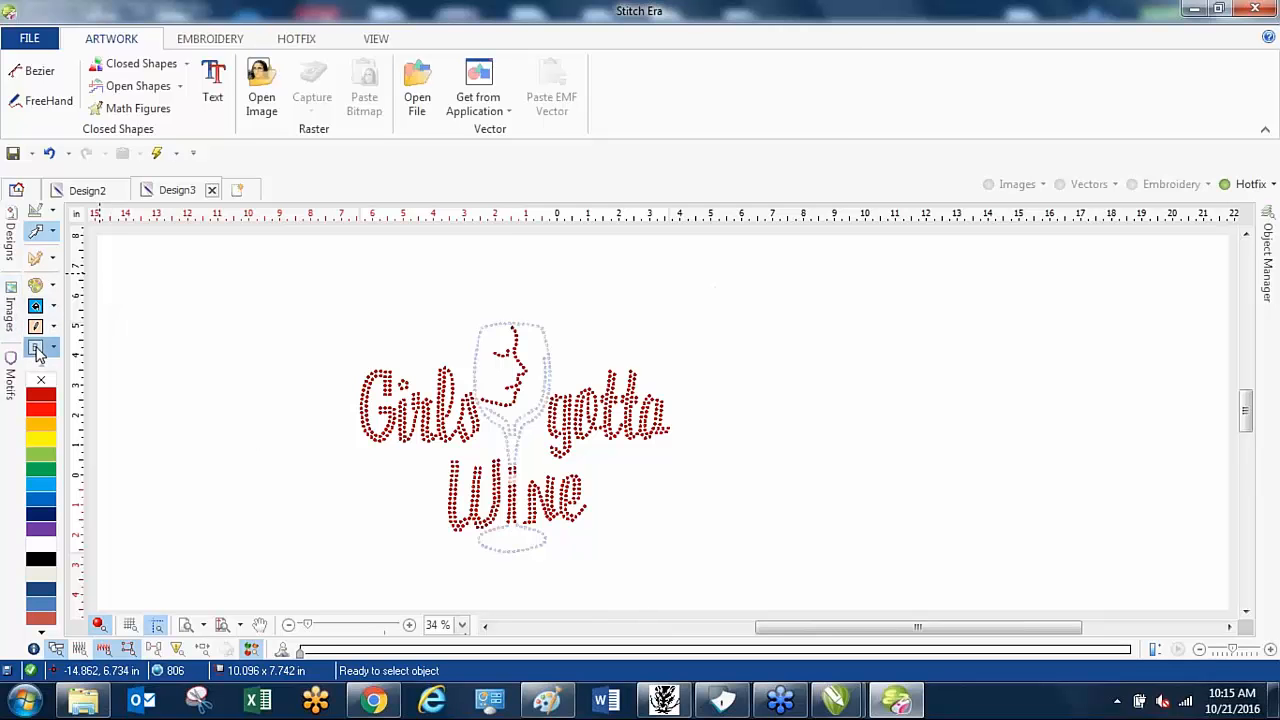
click(600, 268)
drag(600, 268, 600, 233)
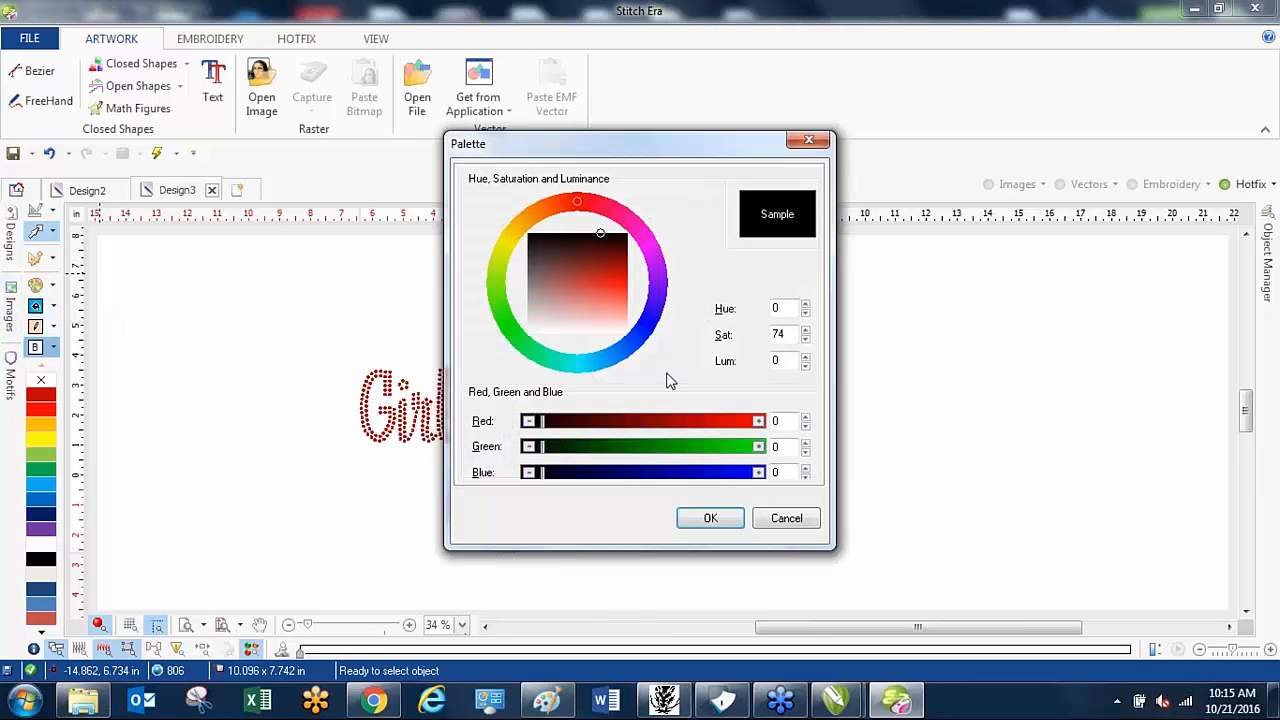
click(710, 517)
scroll(508, 455, up, 1)
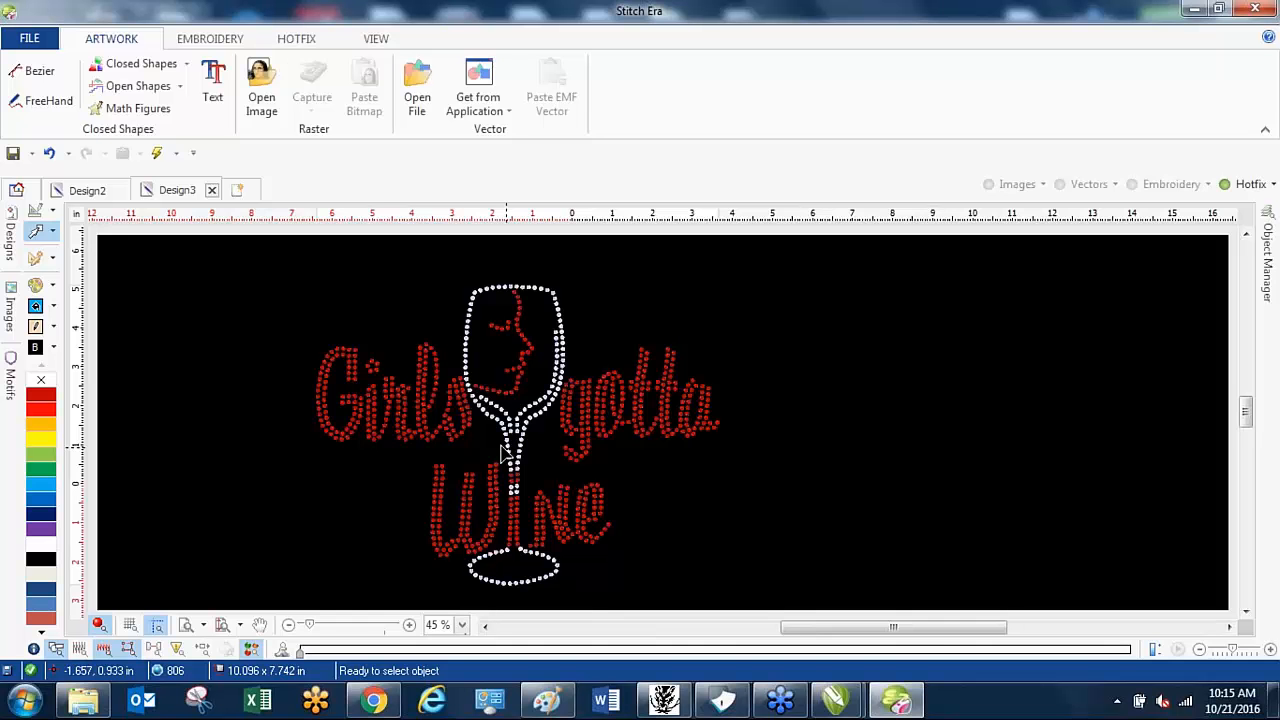
- Open the HotFix file export for the design and review the tray assignment of its two beads
click(28, 39)
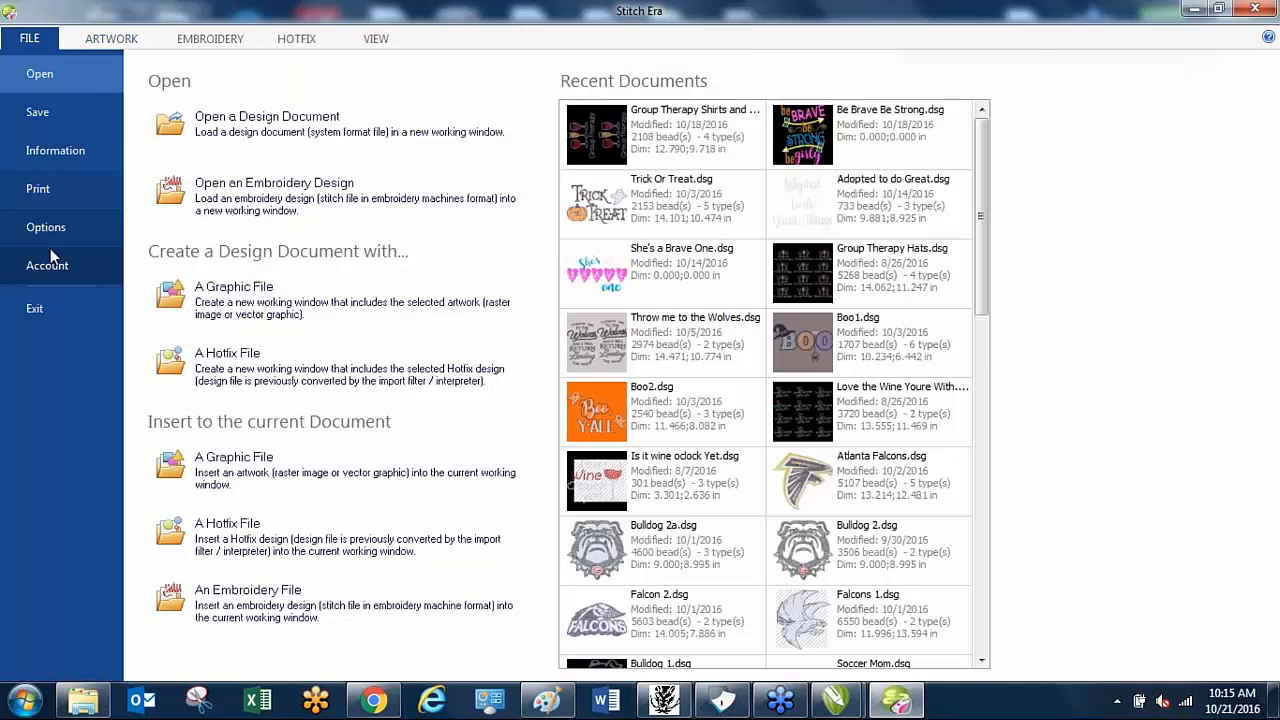
click(58, 118)
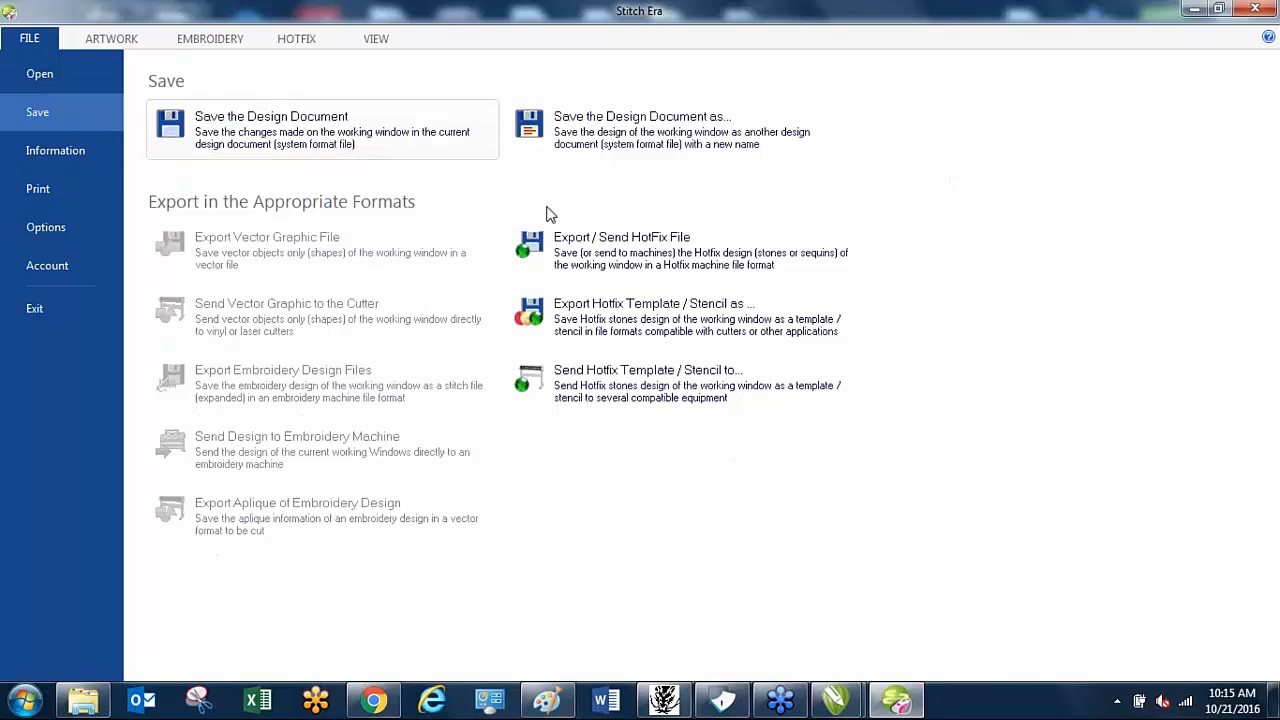
click(645, 247)
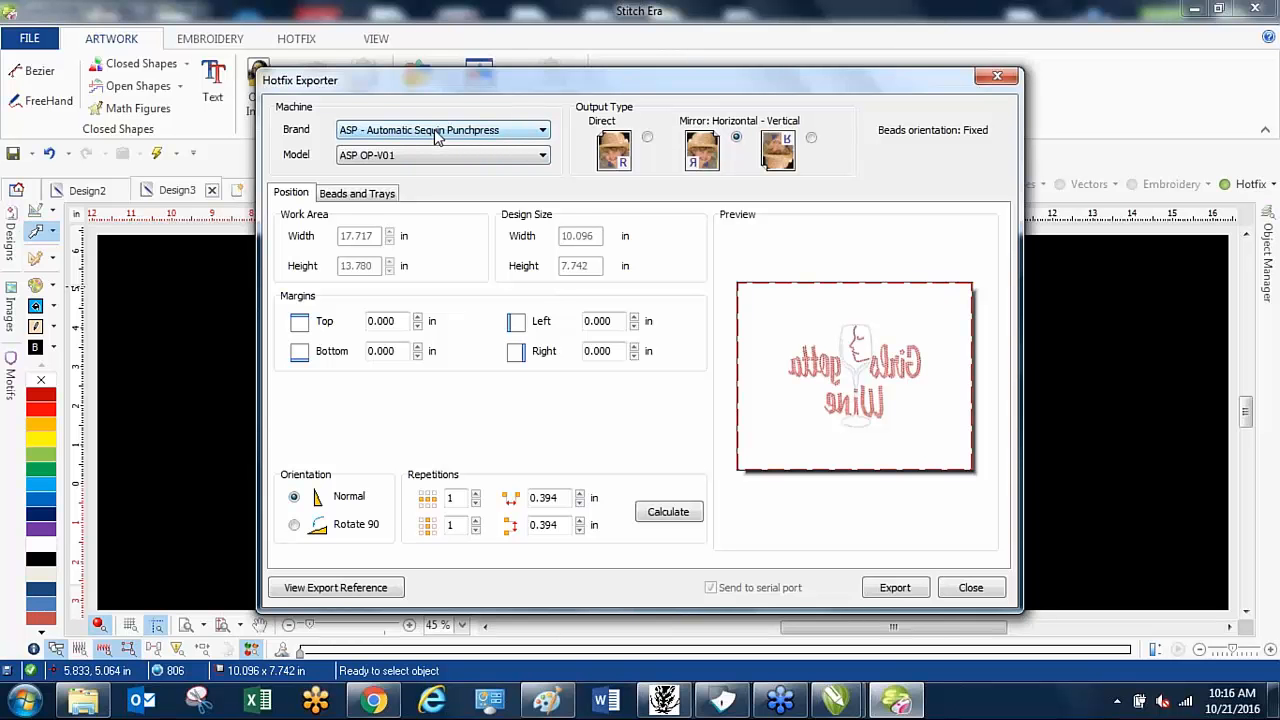
click(370, 196)
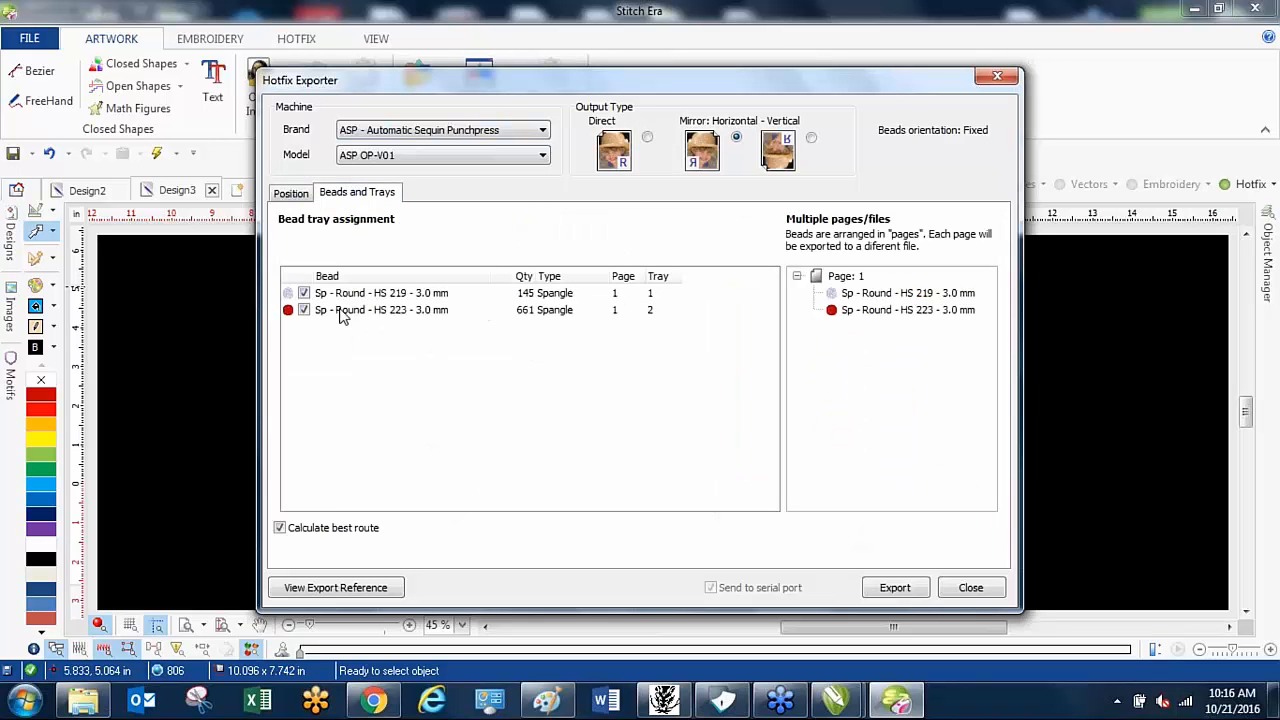
click(392, 294)
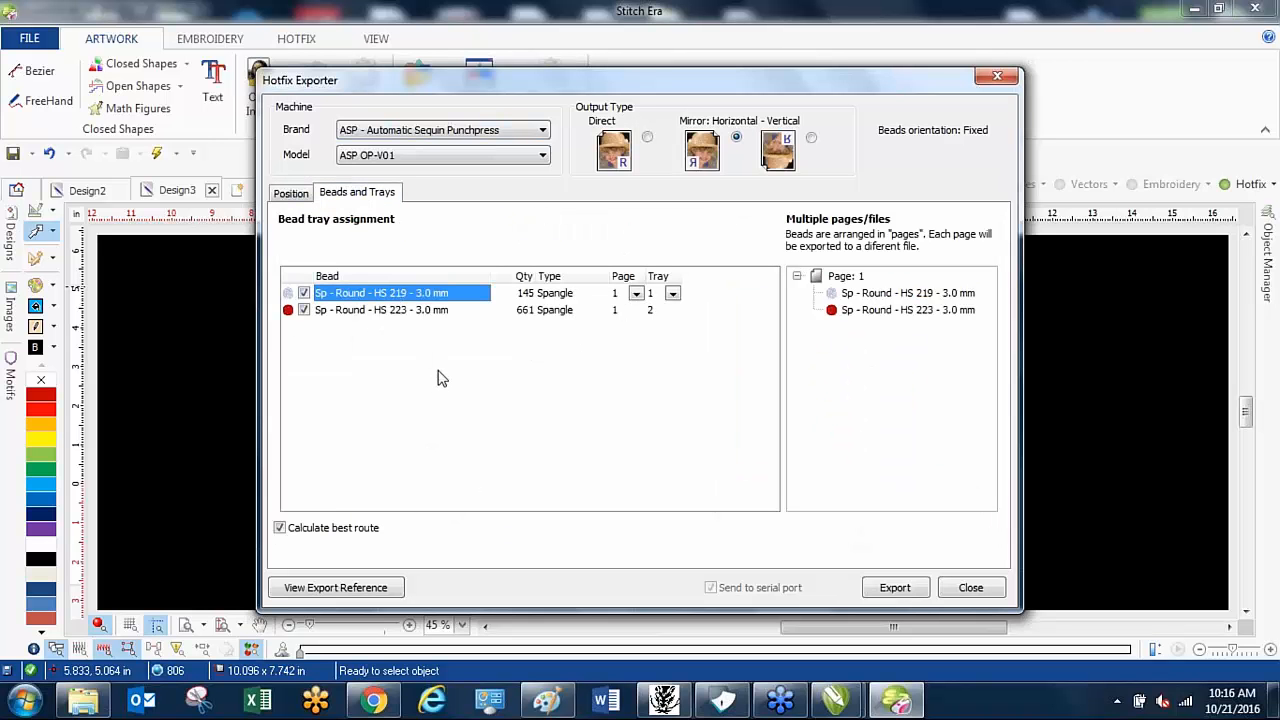
click(422, 313)
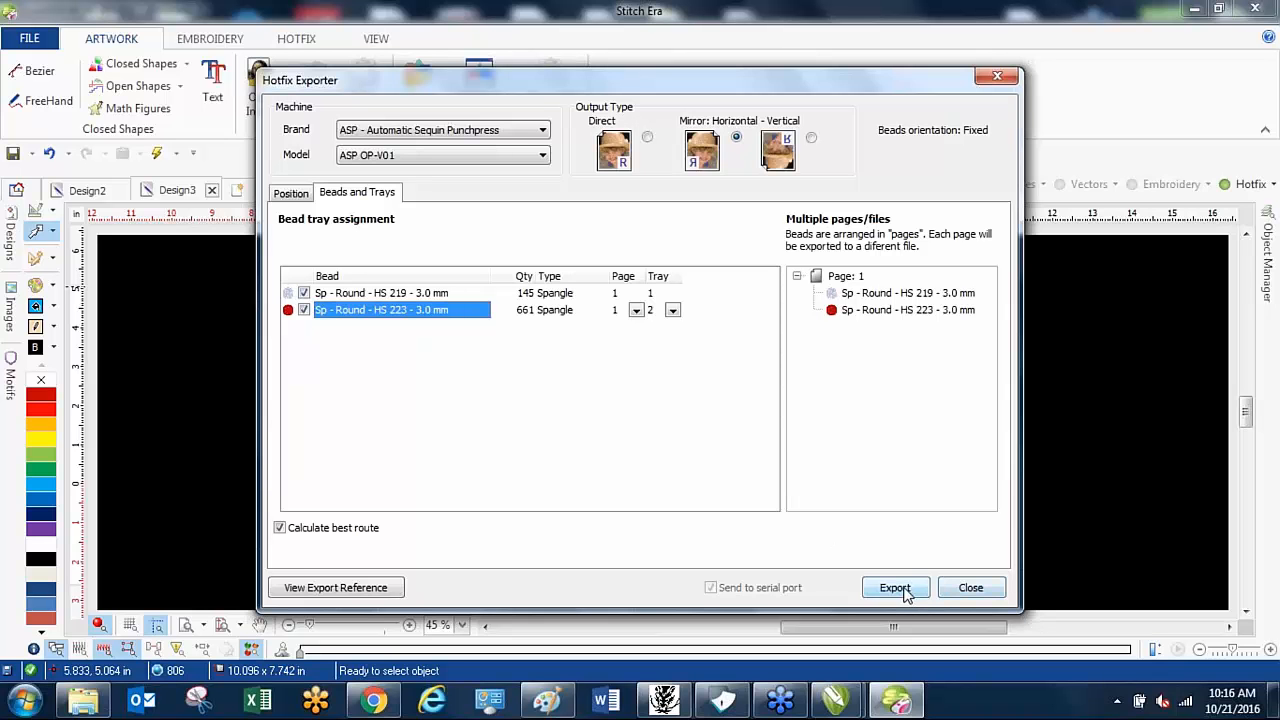
- Compare the exporter's Yongnam Machines - CAMS models and DST - AAS Sequin brand settings, and close the exporter without exporting
click(493, 133)
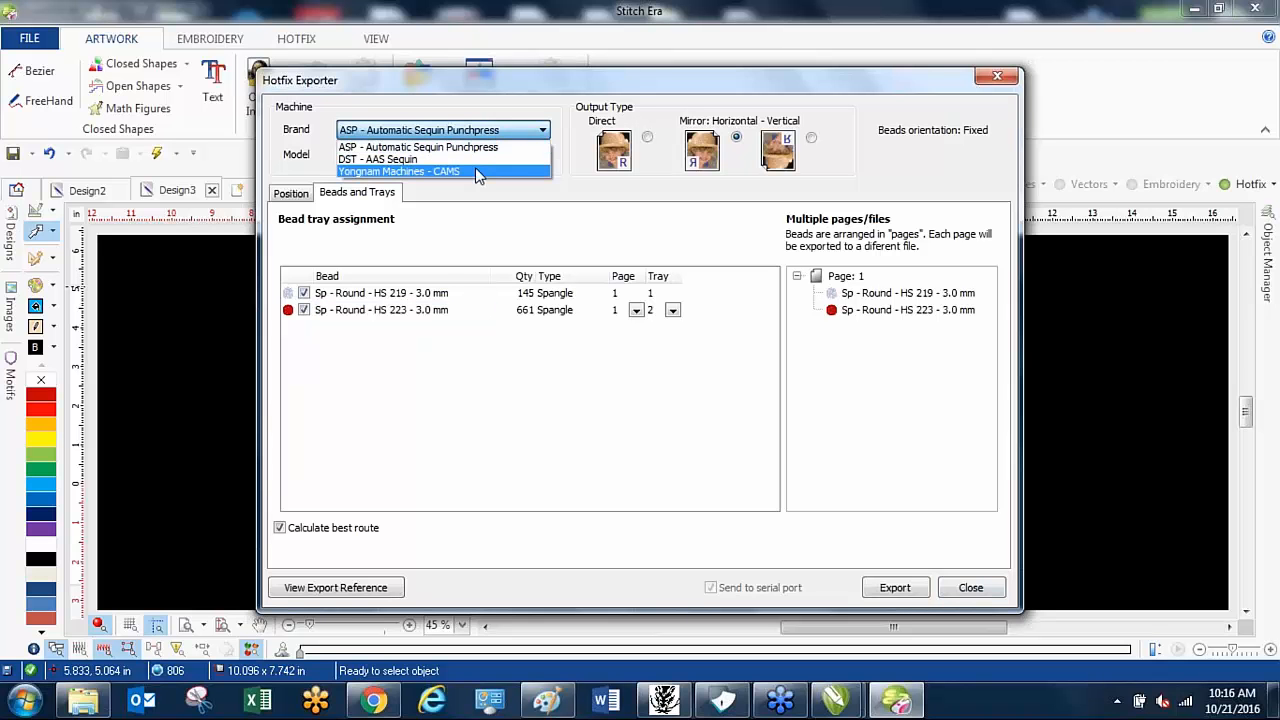
click(475, 171)
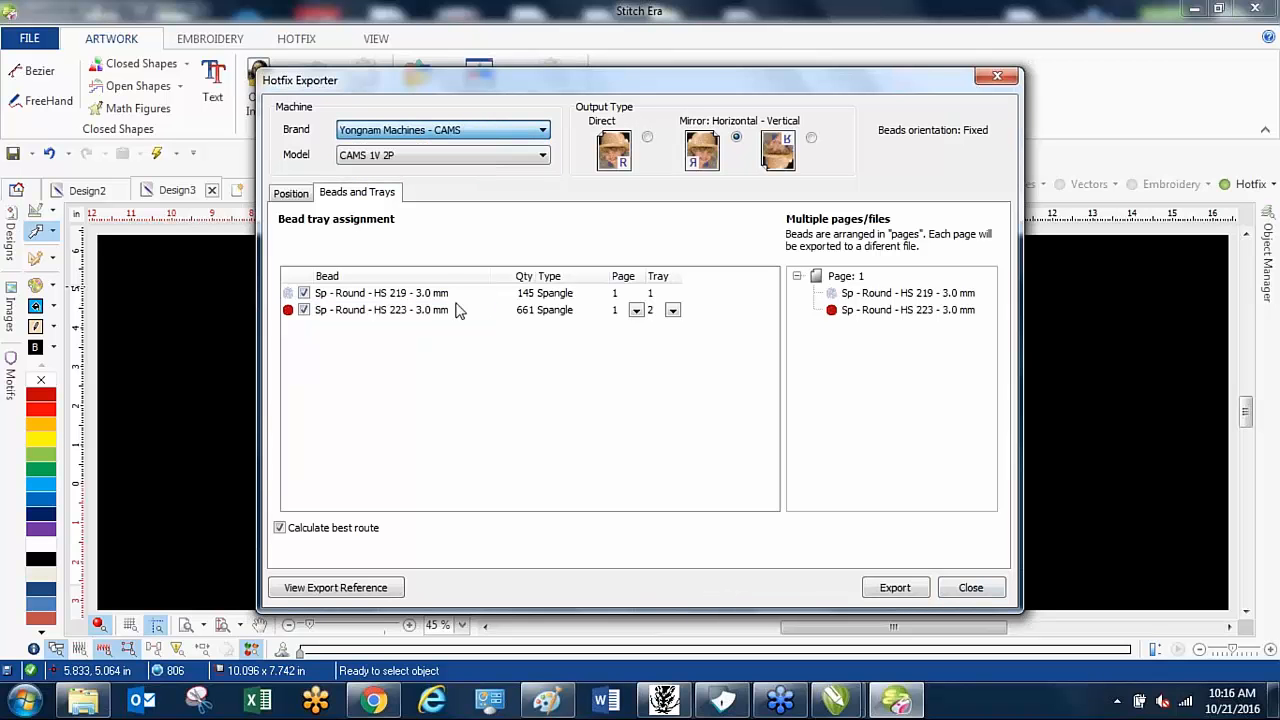
click(435, 155)
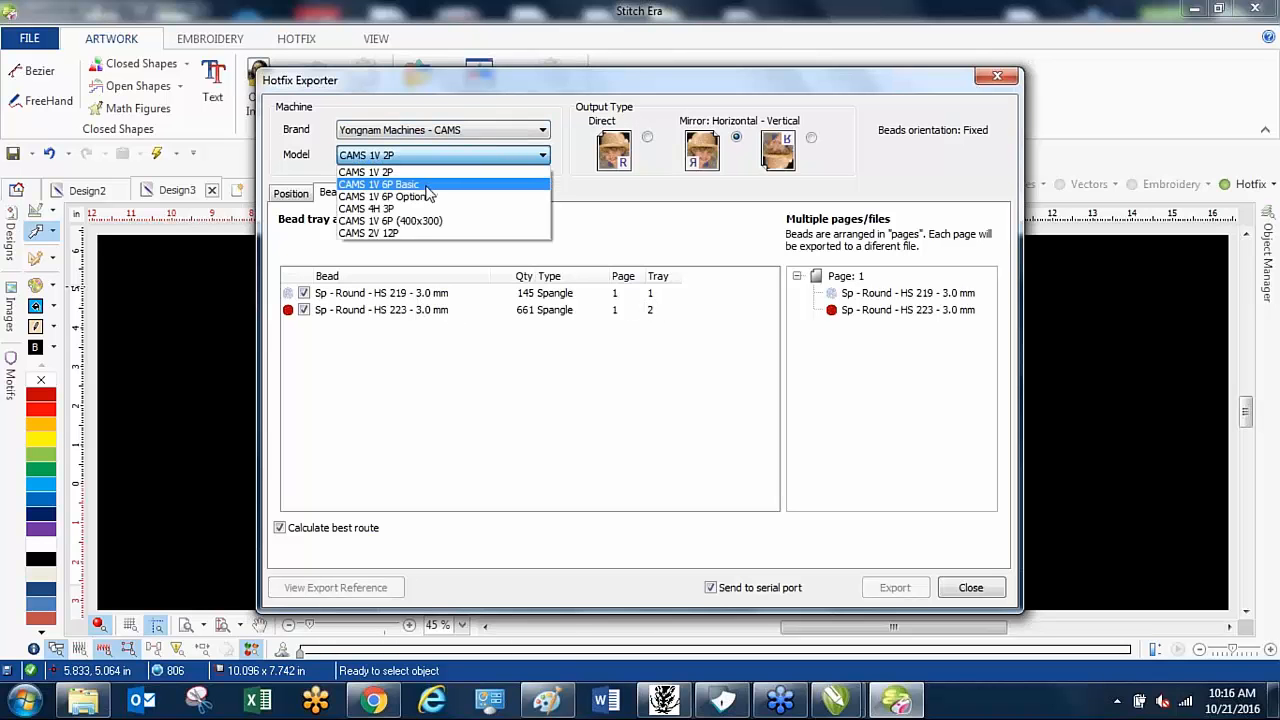
click(430, 354)
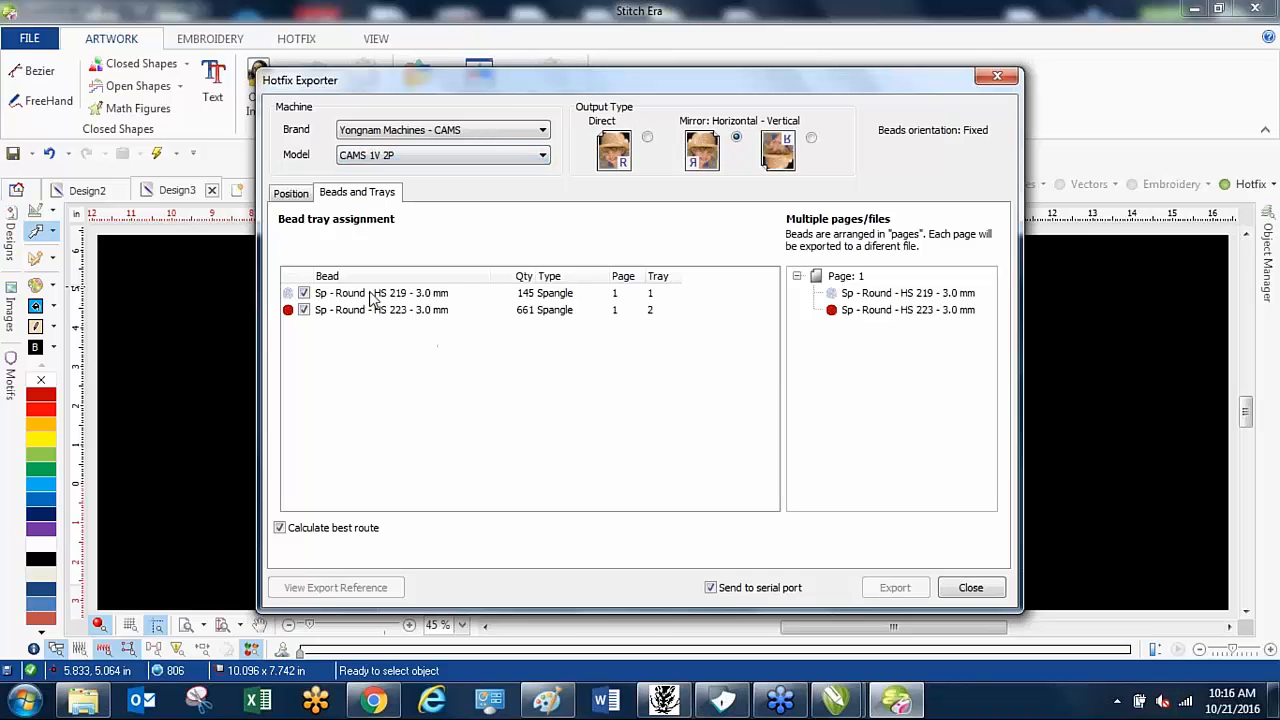
click(517, 137)
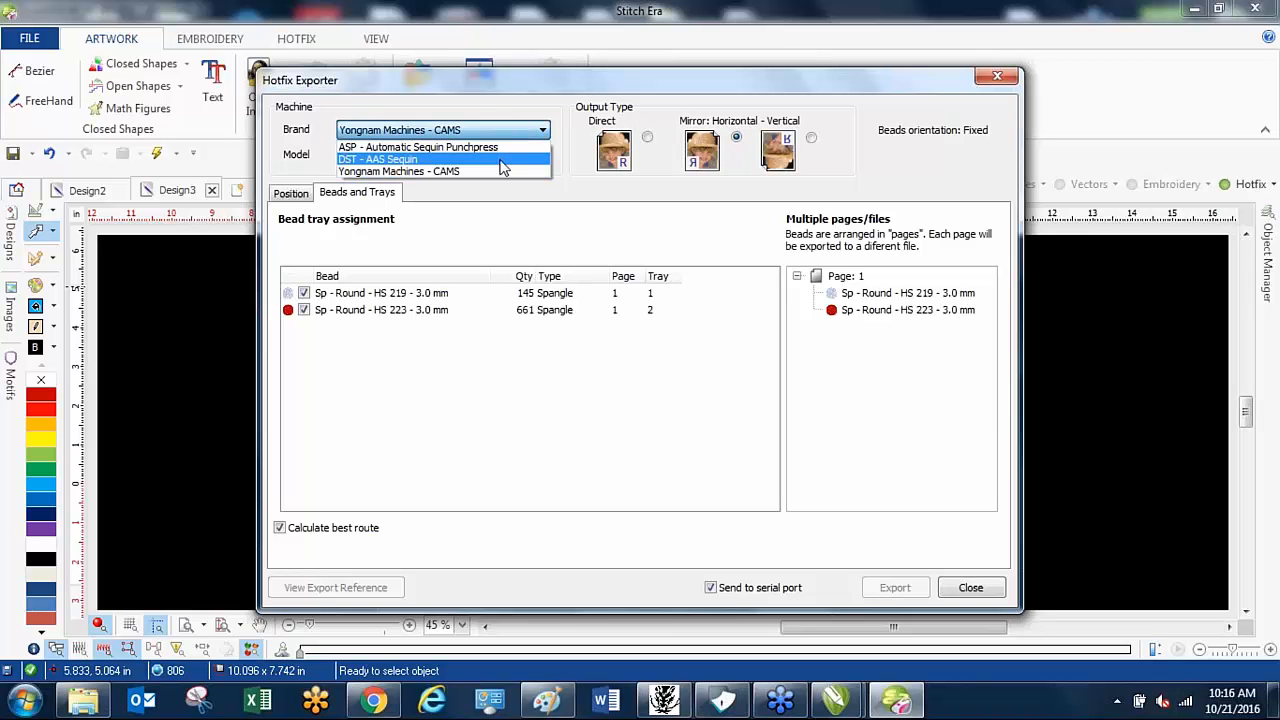
click(501, 161)
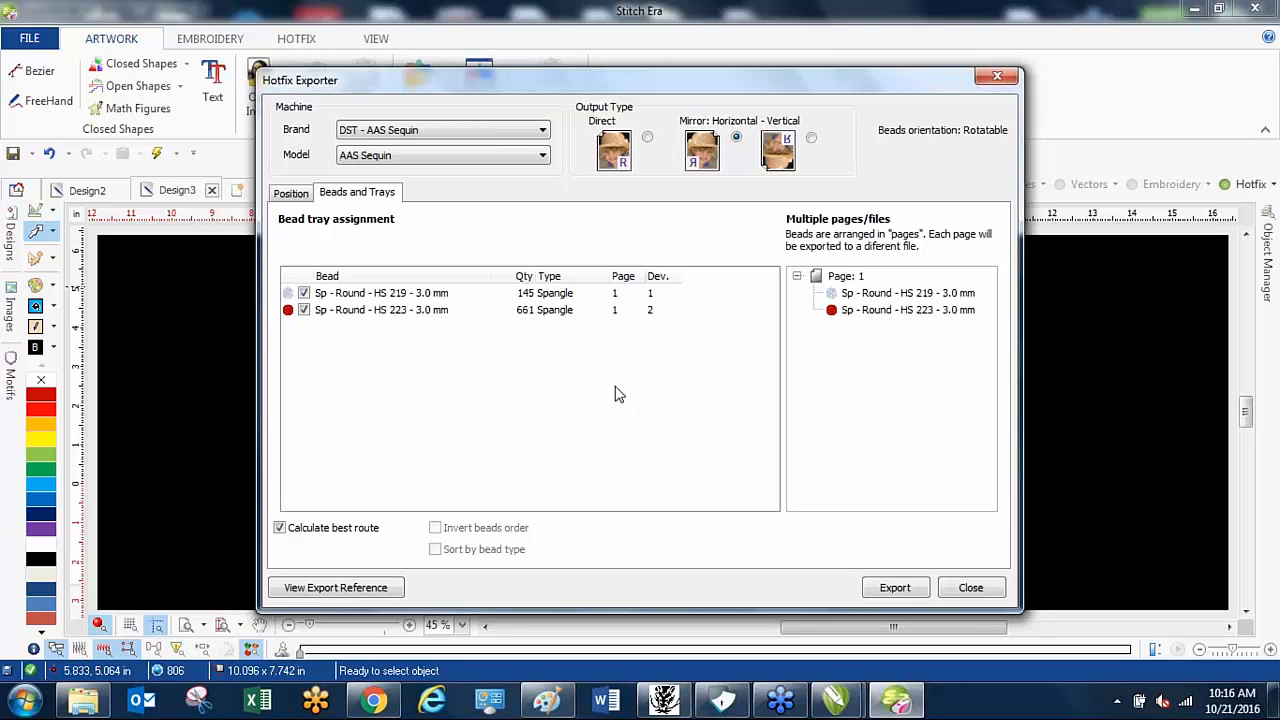
click(996, 78)
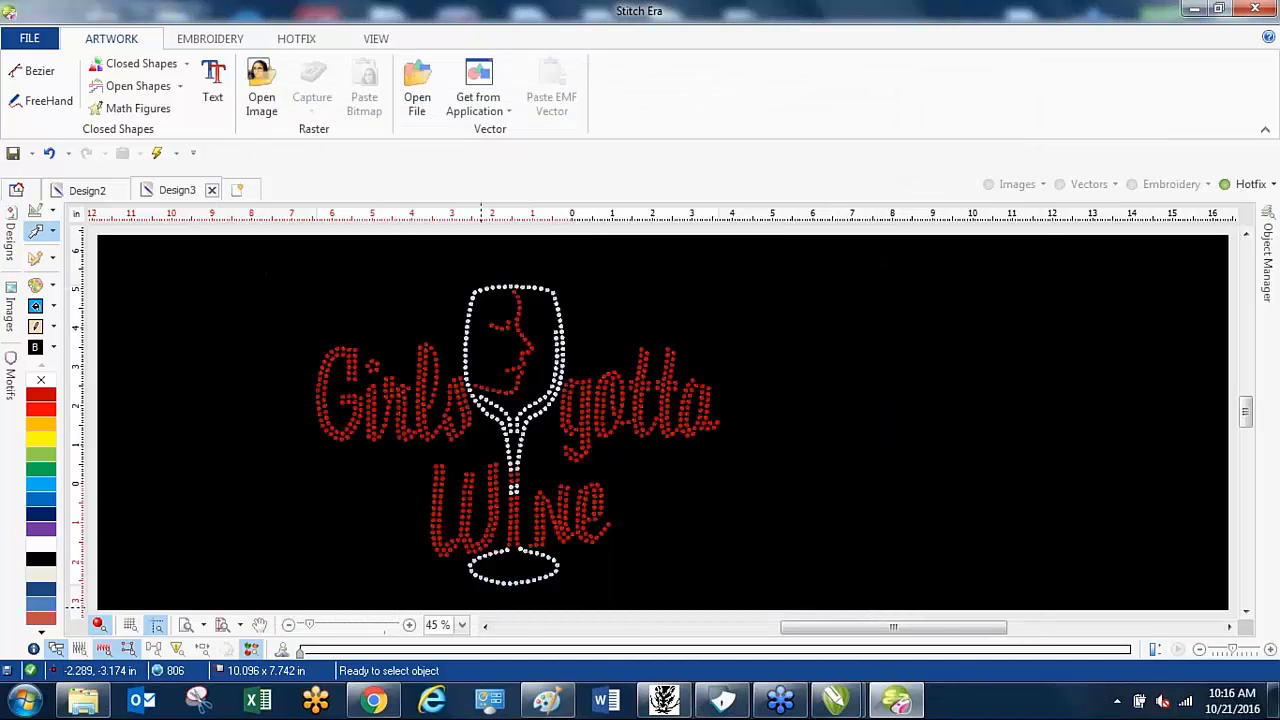
- Switch to the Untitled-2 document in CorelDRAW and examine the spacing of the stones in the Cheer design
mouse_move(846, 703)
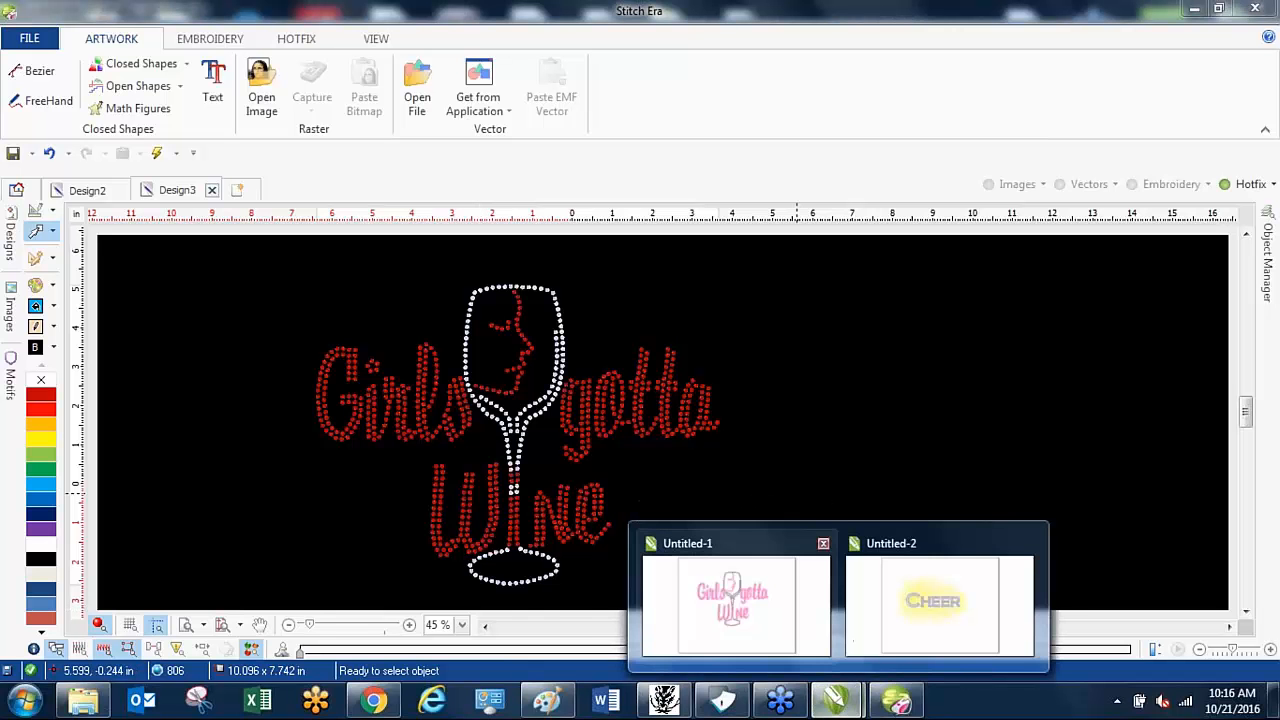
click(886, 606)
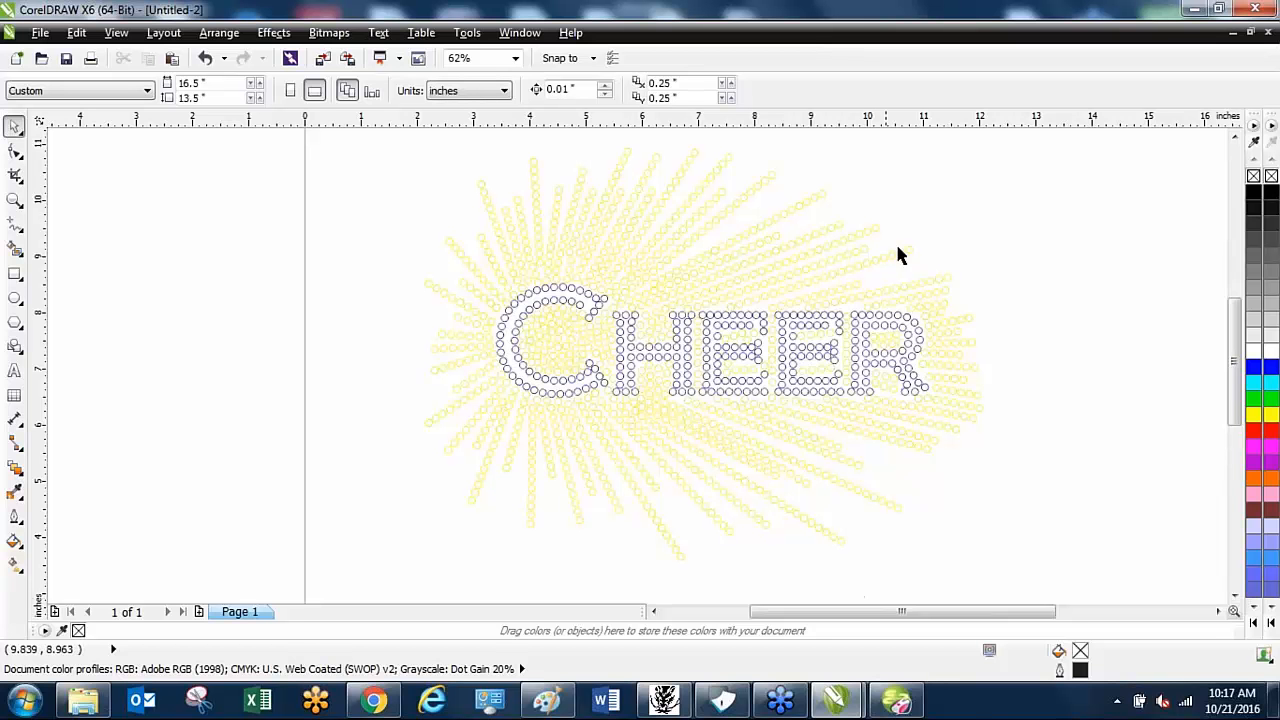
scroll(665, 262, up, 1)
scroll(665, 262, up, 2)
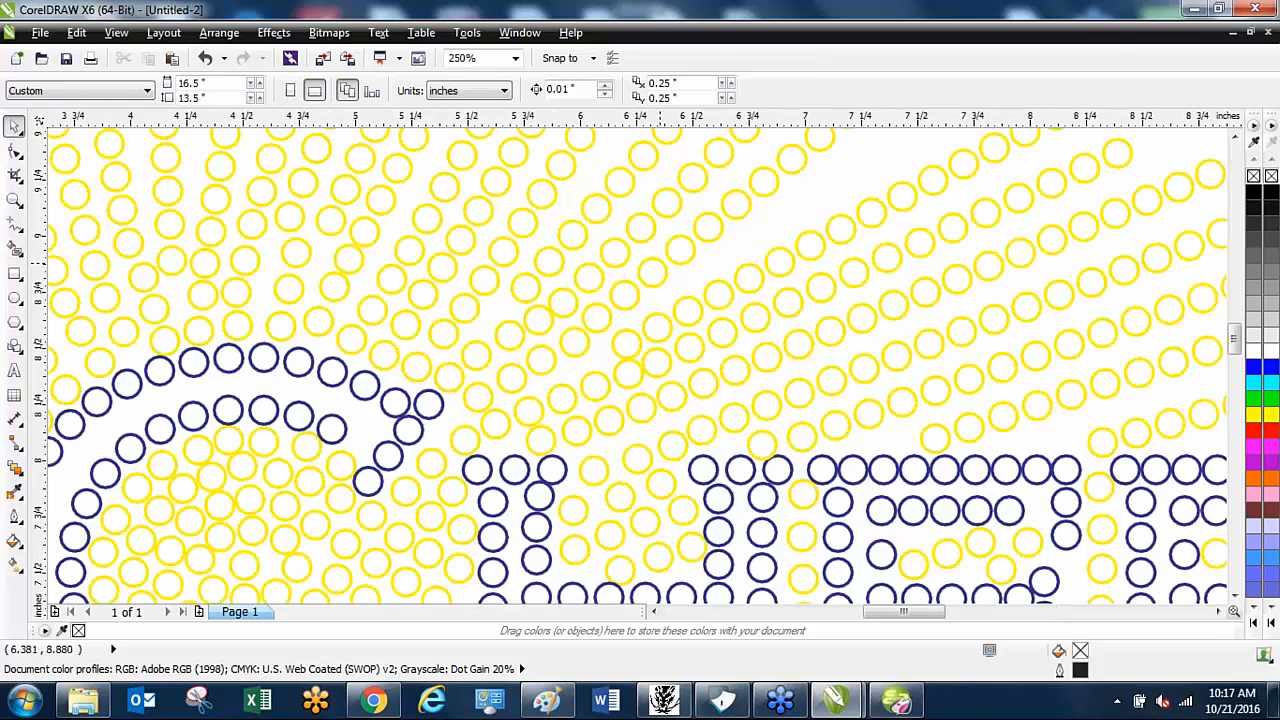
scroll(665, 265, up, 2)
scroll(665, 265, down, 5)
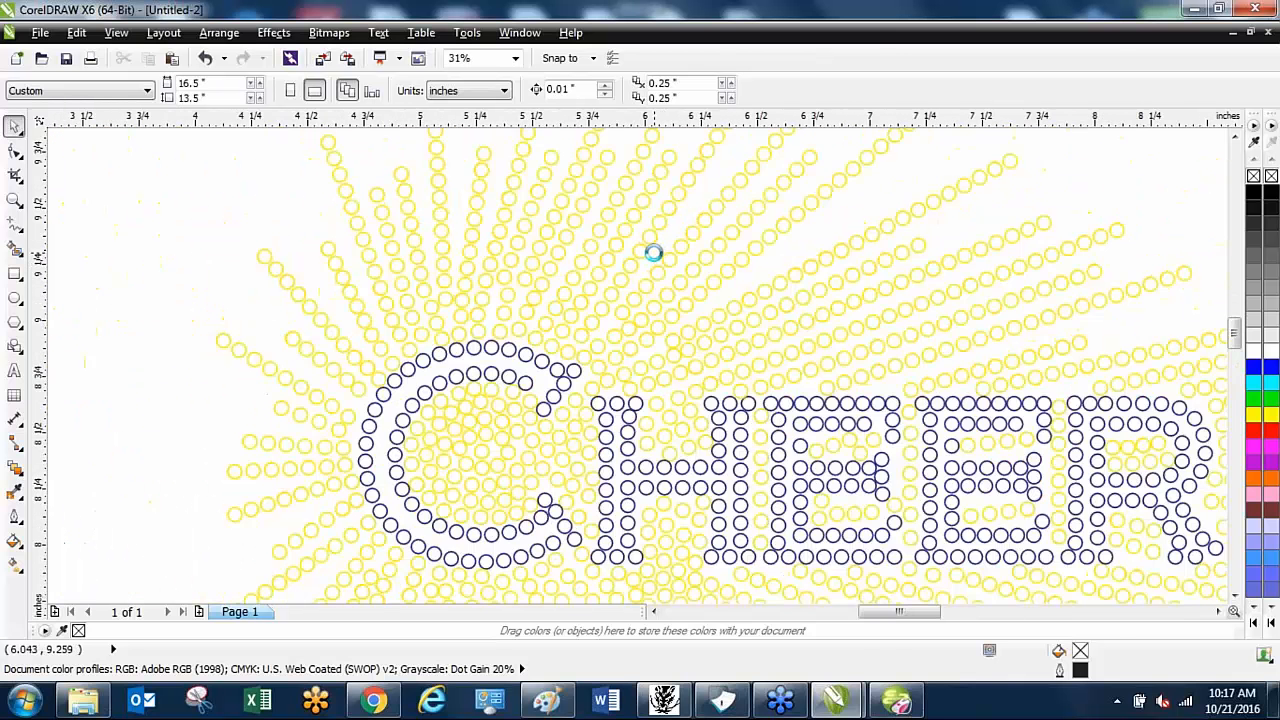
scroll(435, 485, up, 3)
scroll(435, 485, up, 2)
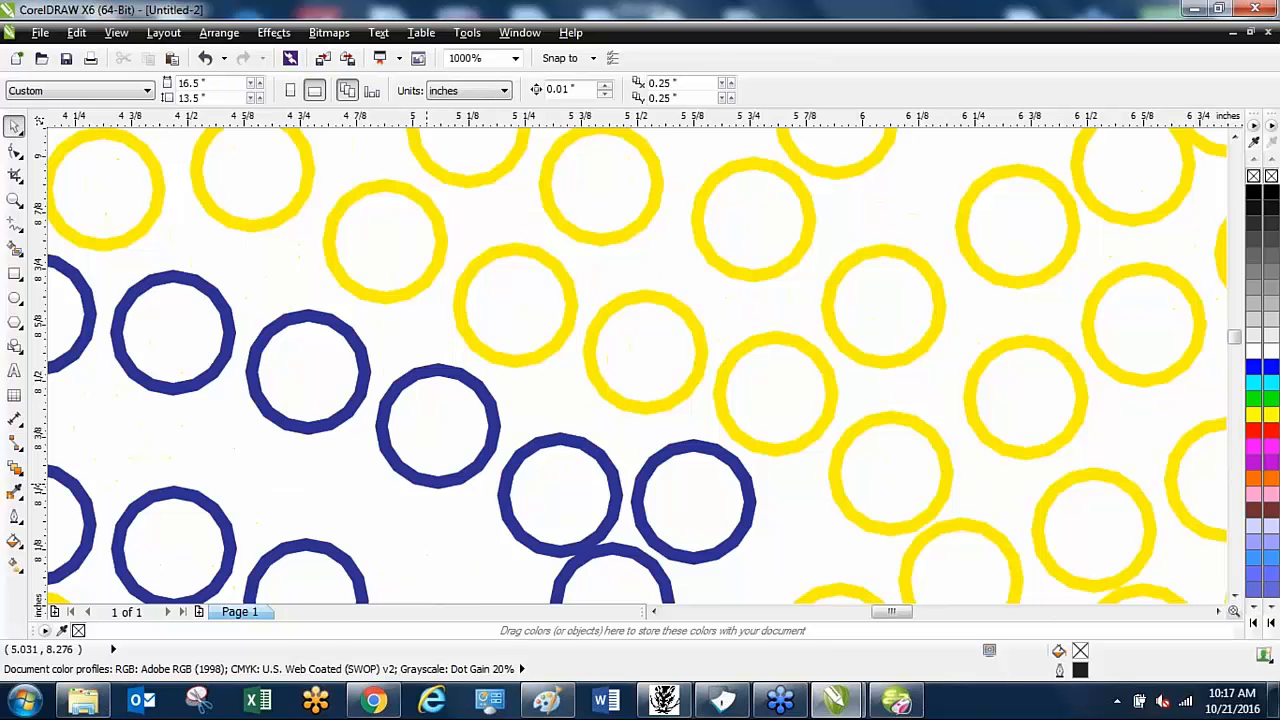
scroll(363, 292, down, 5)
scroll(363, 292, up, 6)
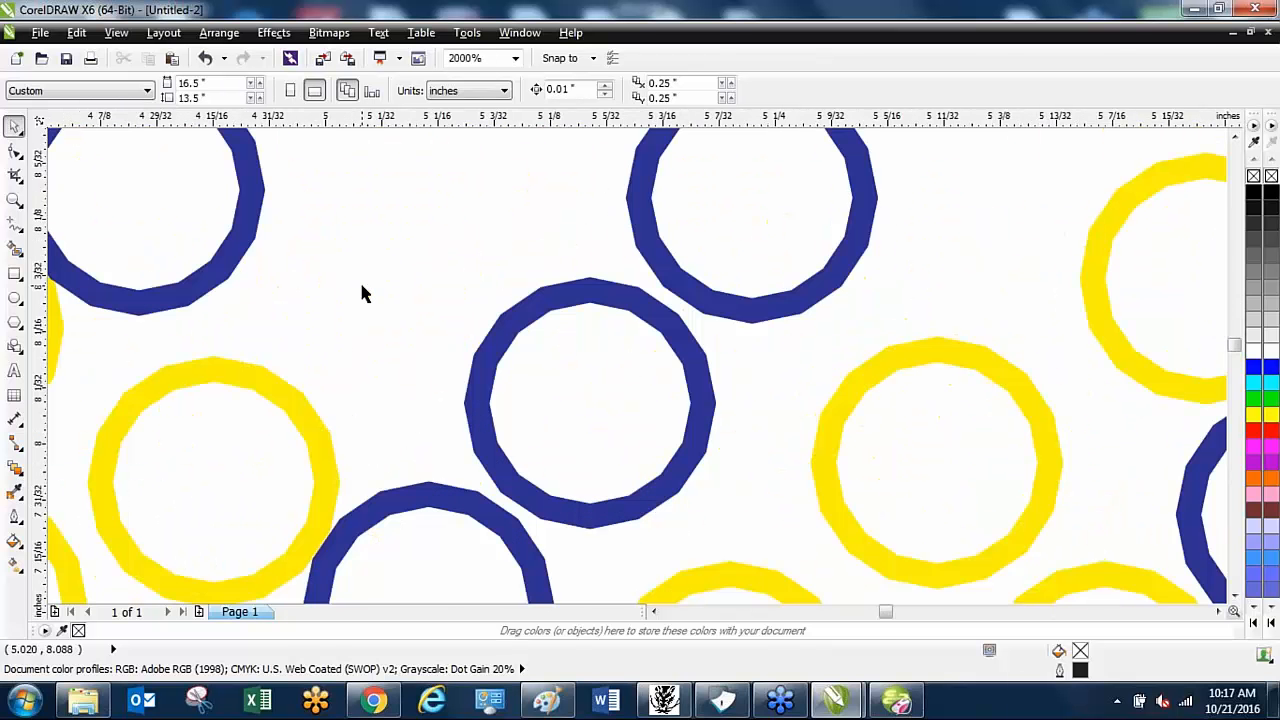
scroll(363, 292, down, 3)
- Ungroup all stones of the imported Cheer STR Spray design and clear the selection
click(358, 316)
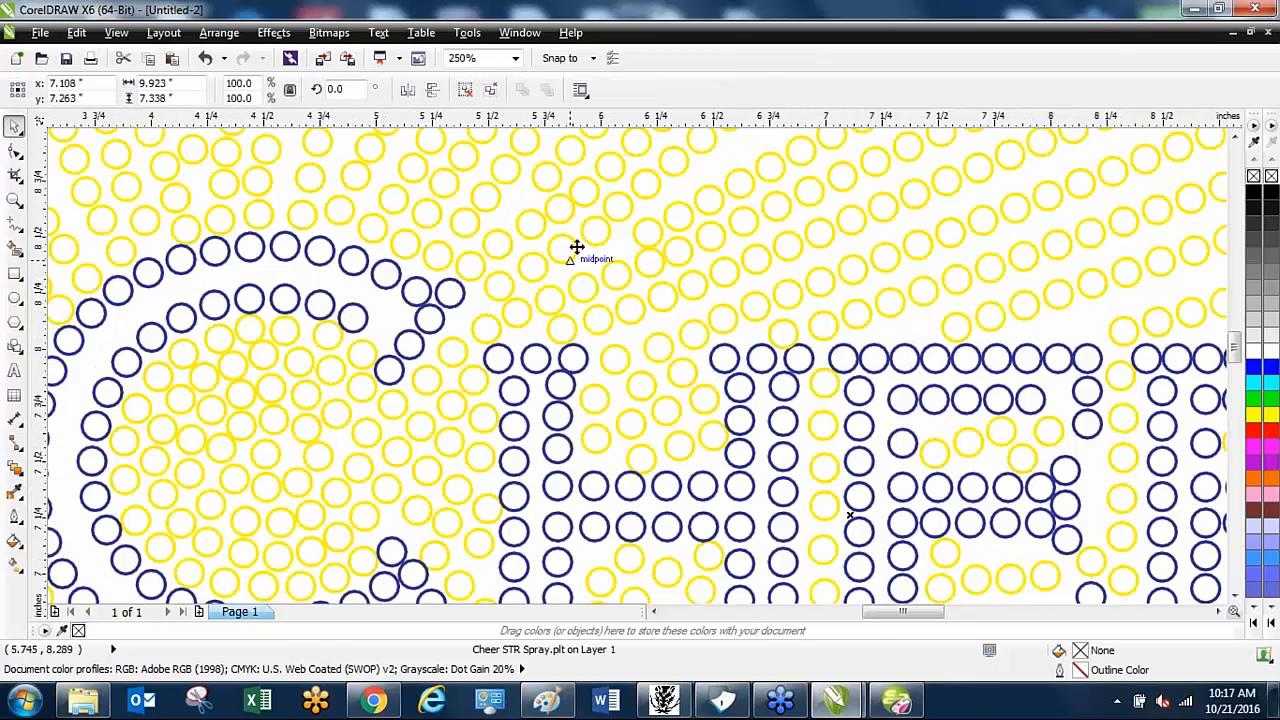
right_click(557, 325)
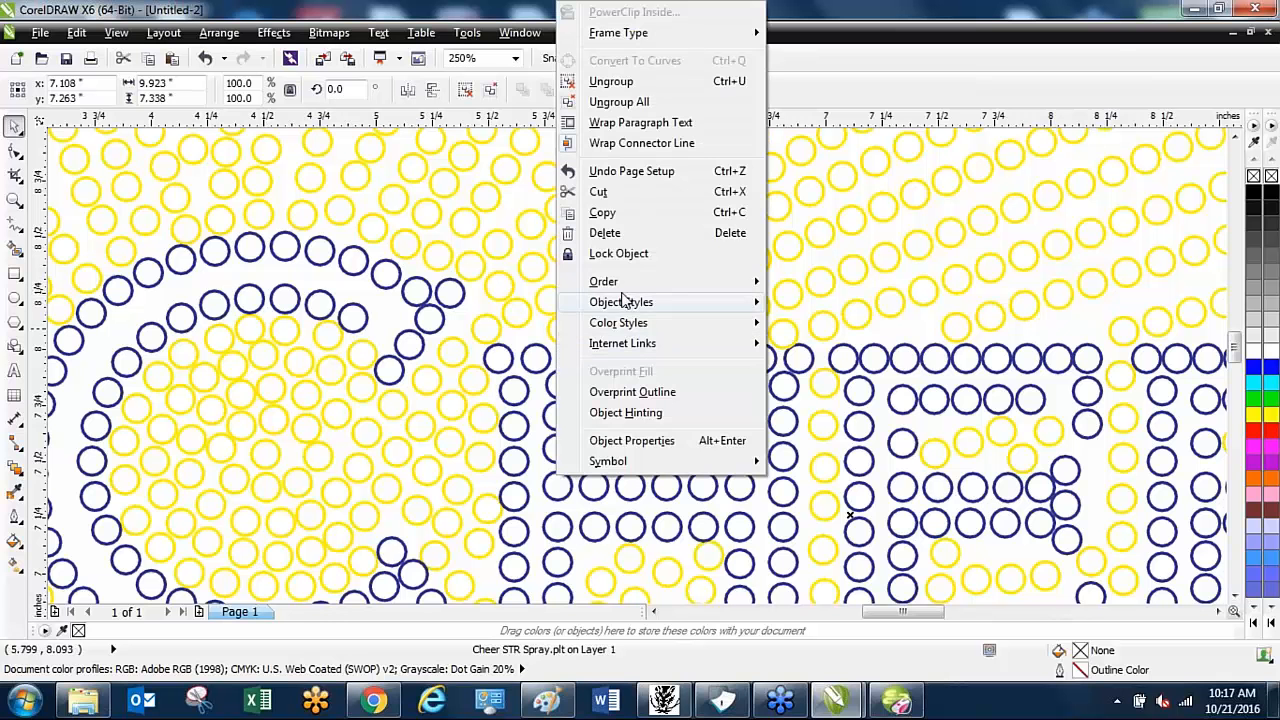
click(619, 101)
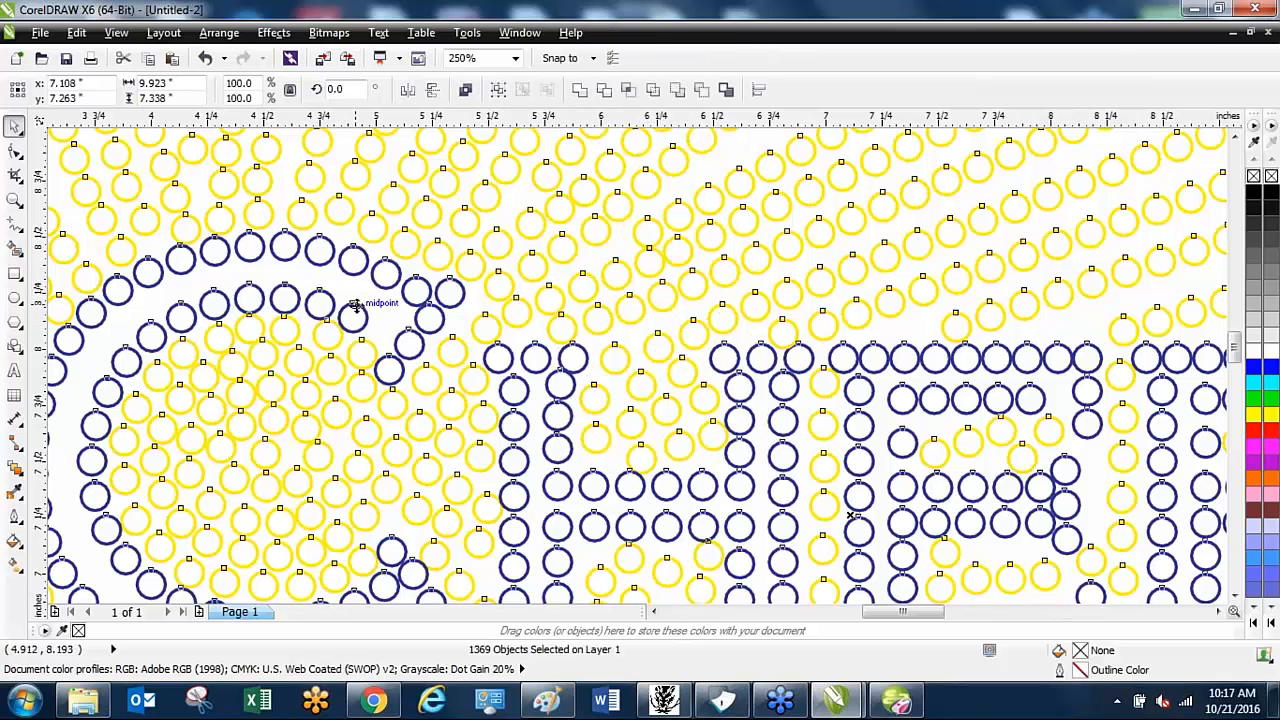
scroll(398, 328, down, 8)
key(Escape)
scroll(445, 329, up, 6)
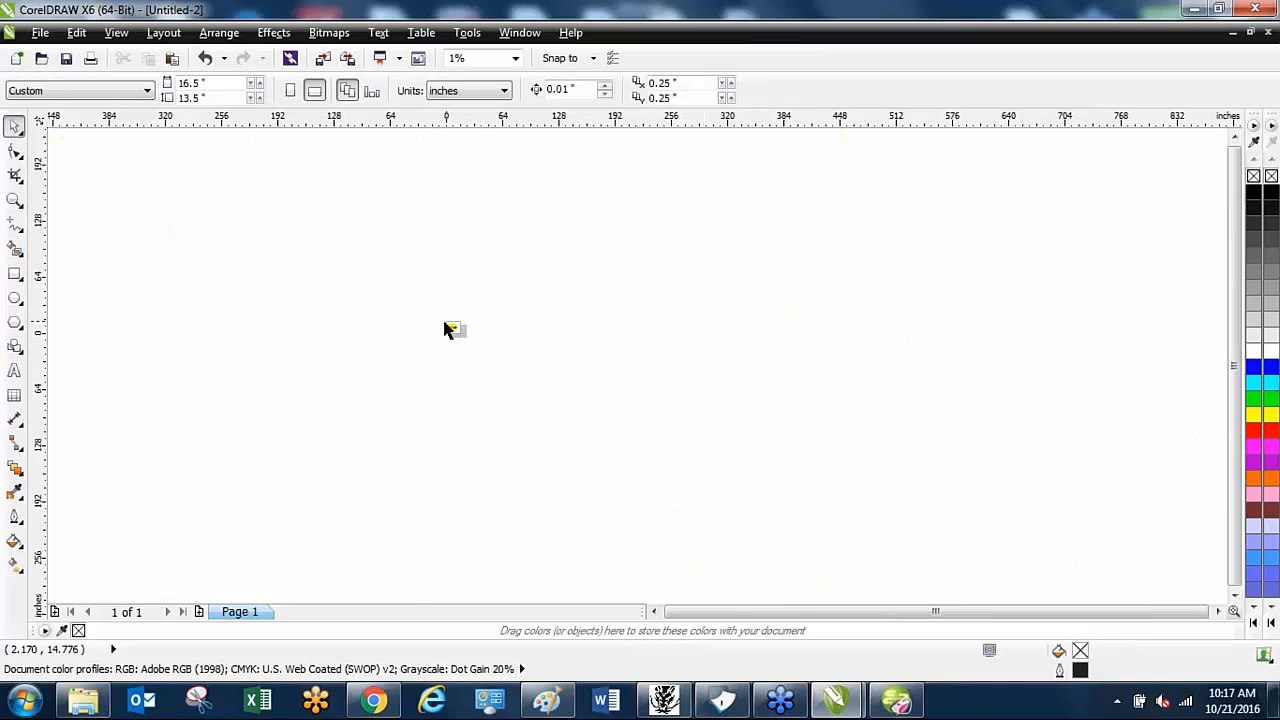
scroll(549, 391, up, 7)
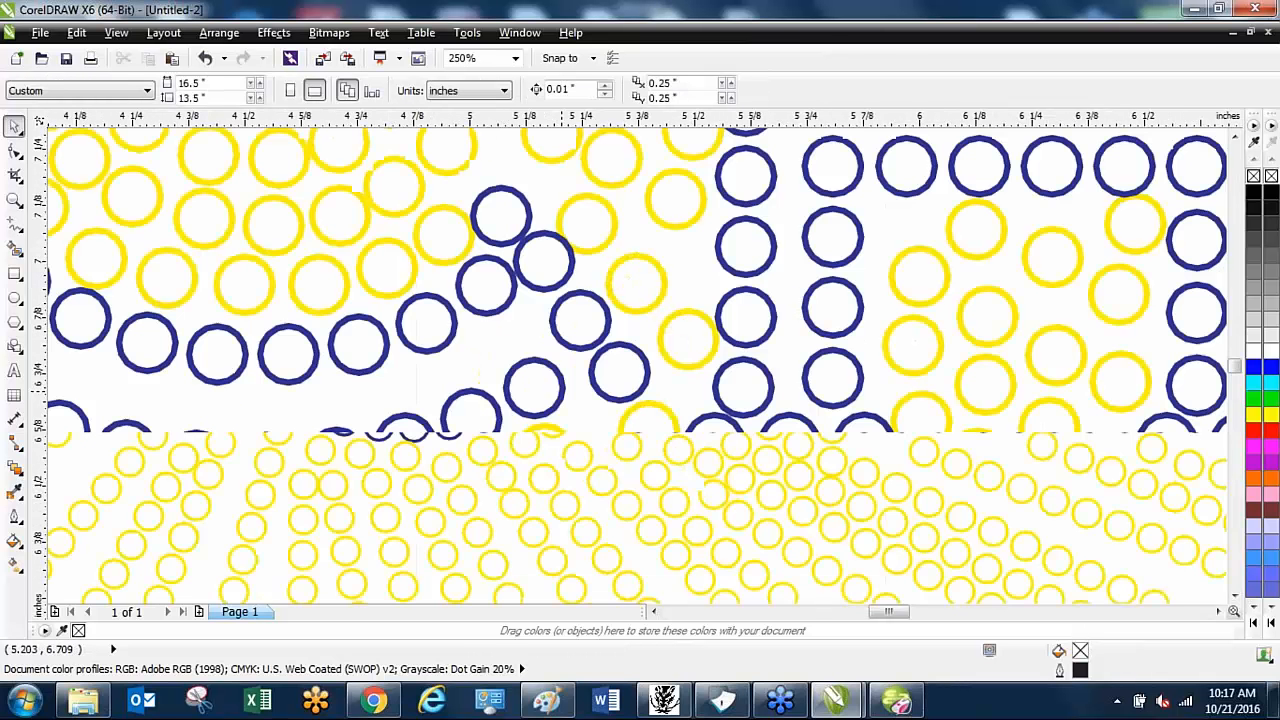
scroll(513, 240, down, 2)
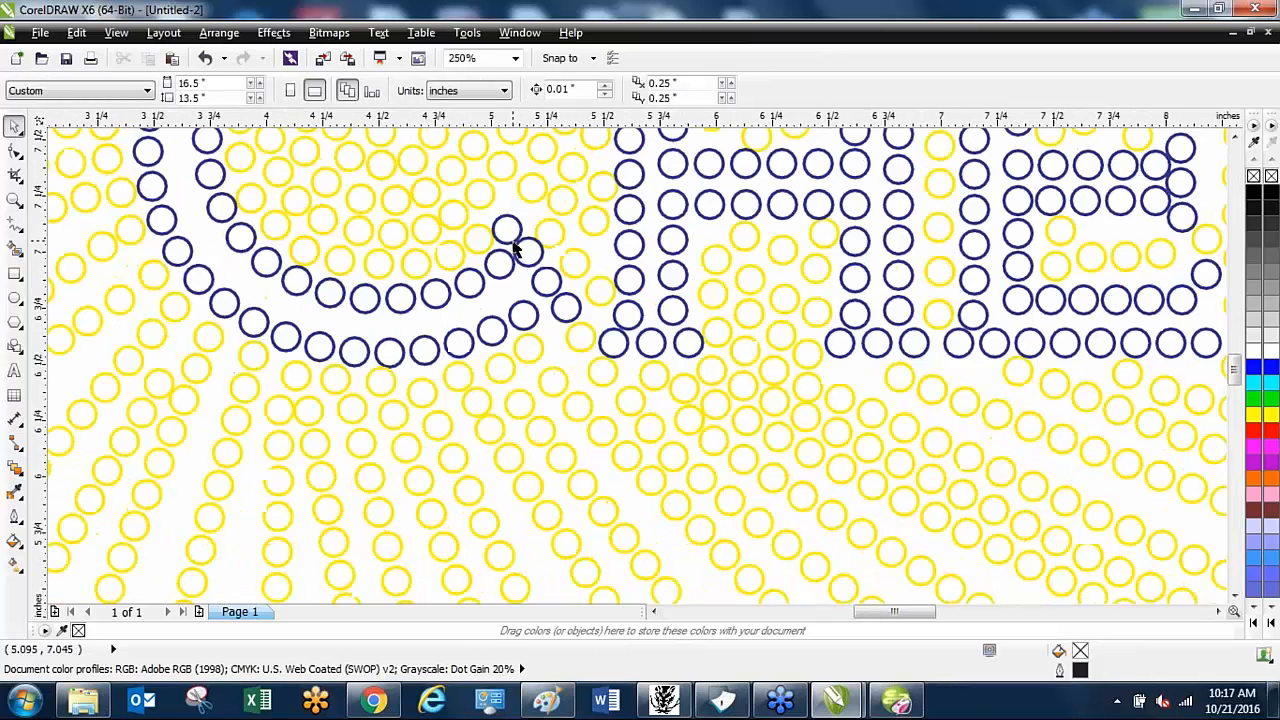
scroll(508, 225, up, 3)
key(F1)
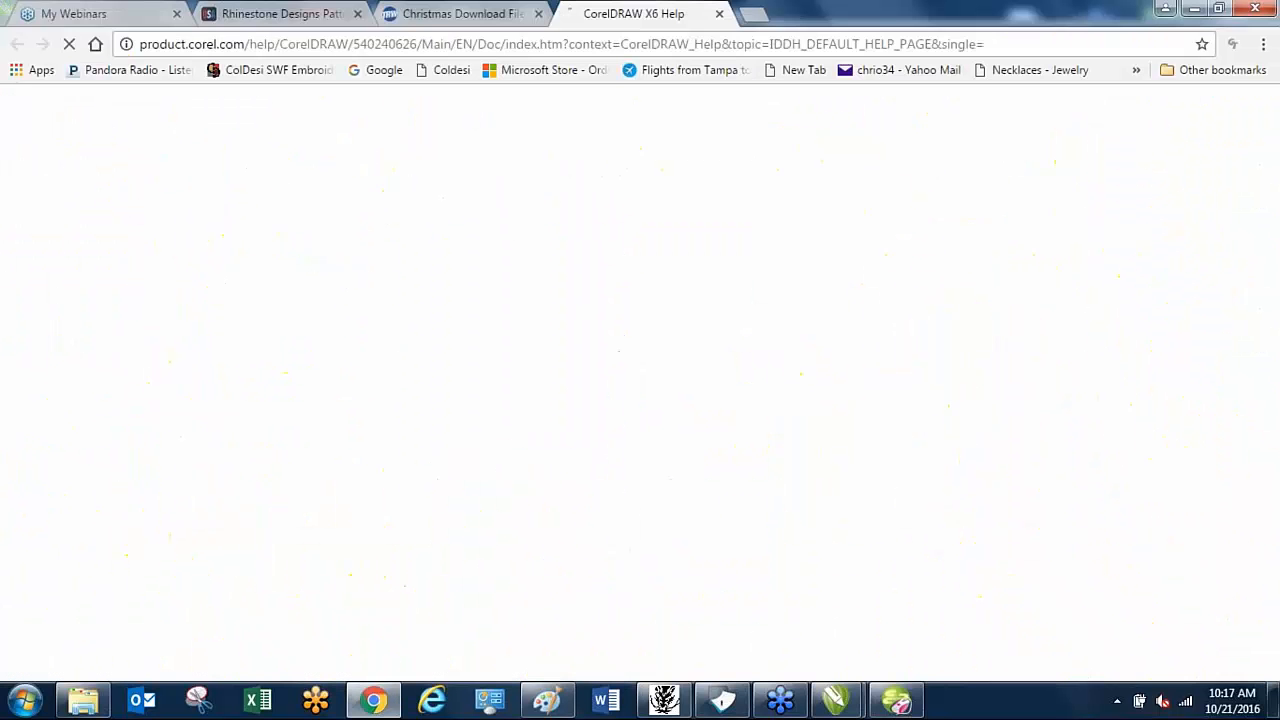
click(719, 14)
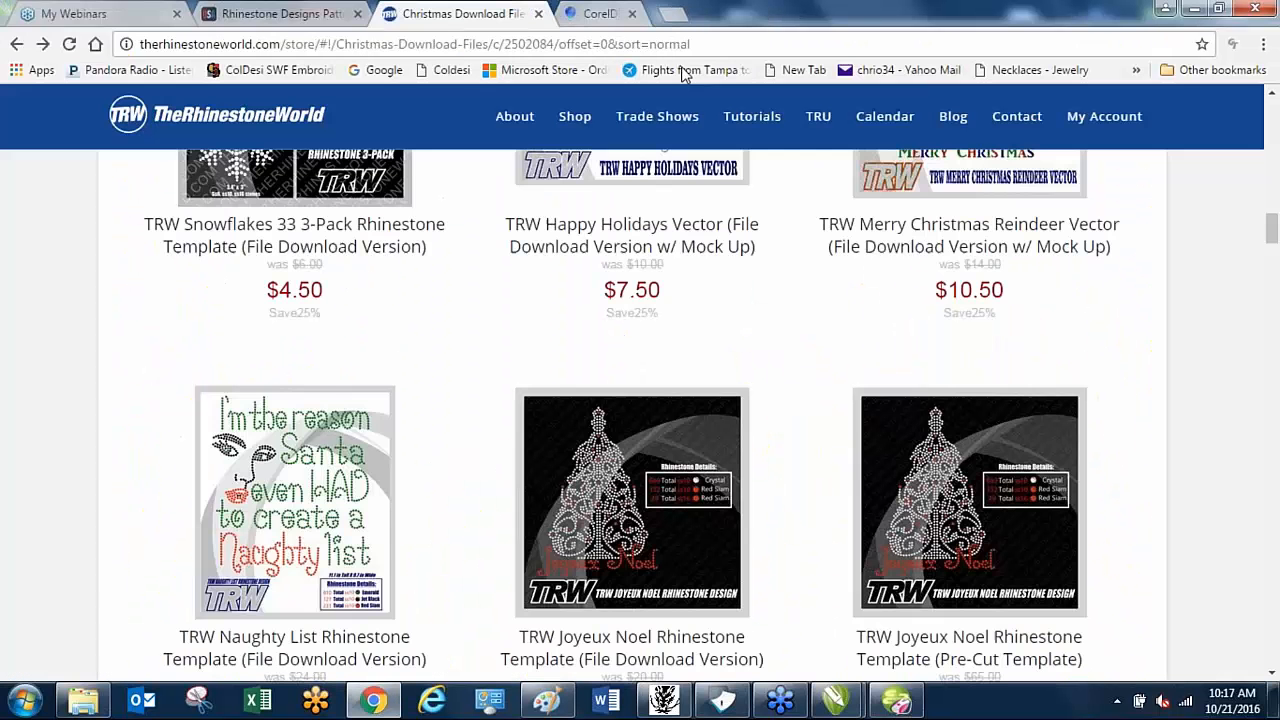
scroll(543, 243, down, 2)
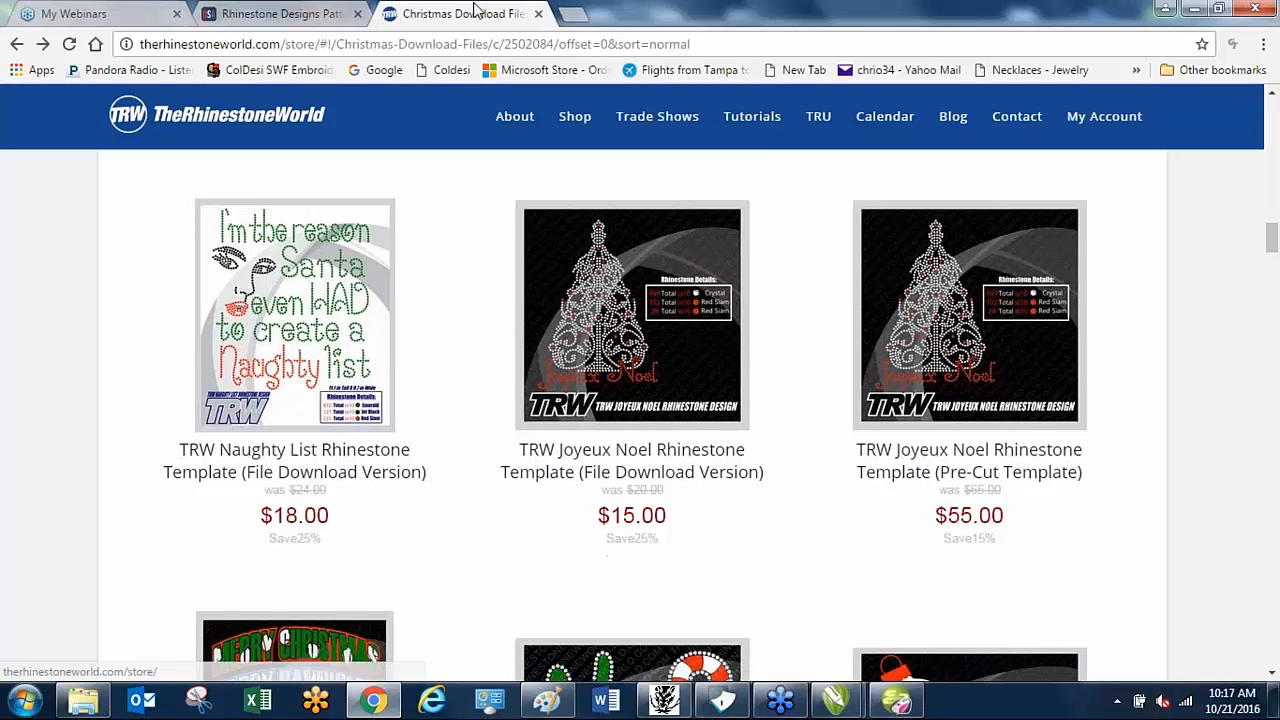
mouse_move(836, 700)
click(949, 621)
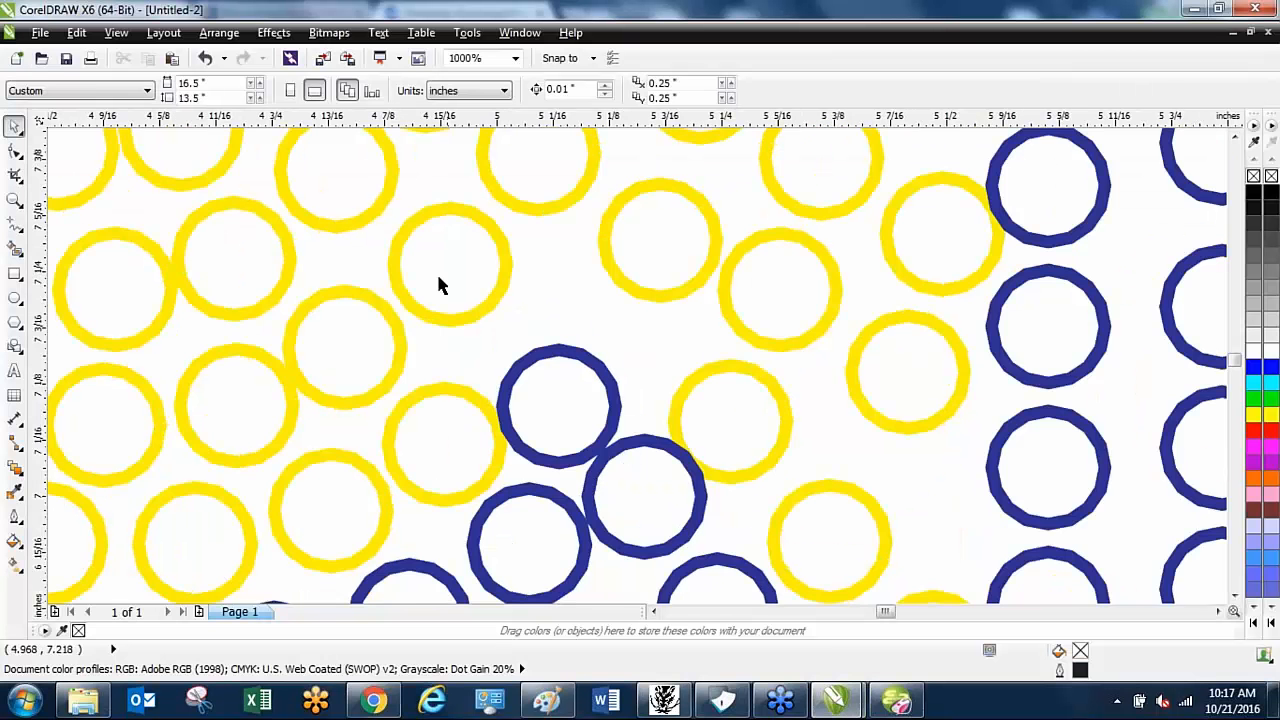
- Copy the last blue stone of the C's upper inner row into the gap beside it, at about X 5.025 in, Y 8.09 in
scroll(437, 280, down, 2)
scroll(437, 298, down, 3)
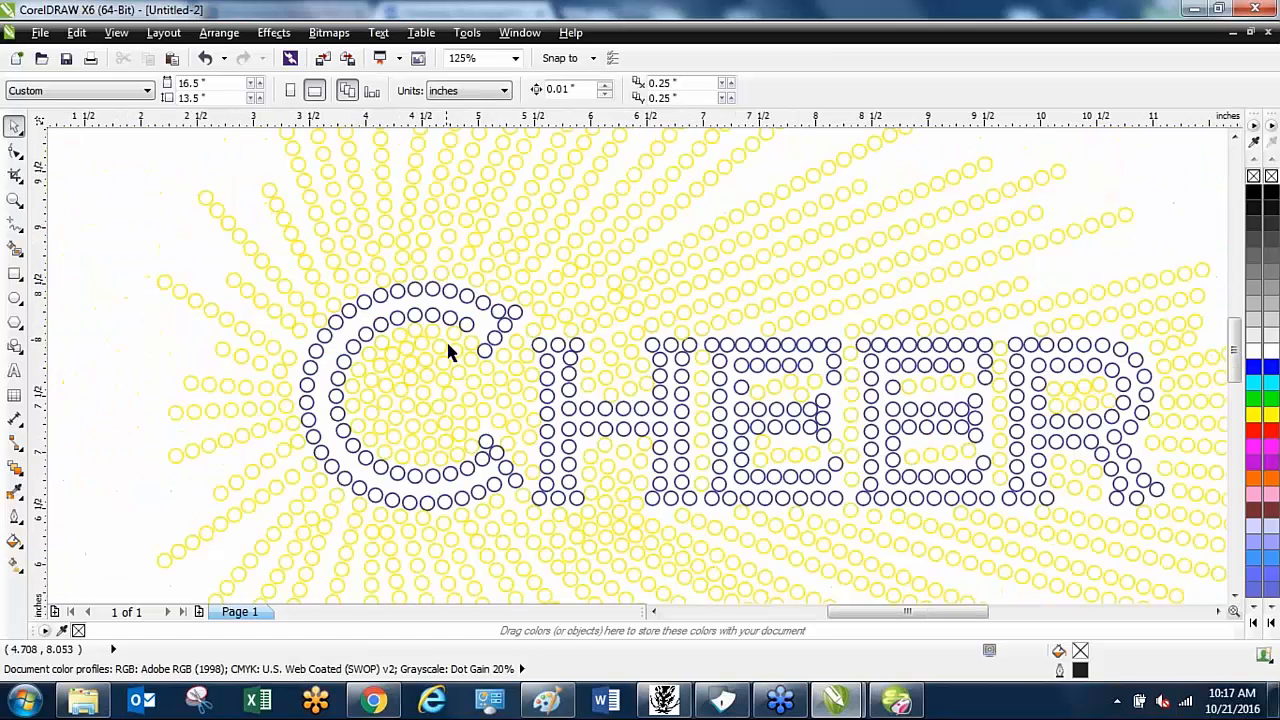
scroll(448, 352, up, 3)
click(475, 349)
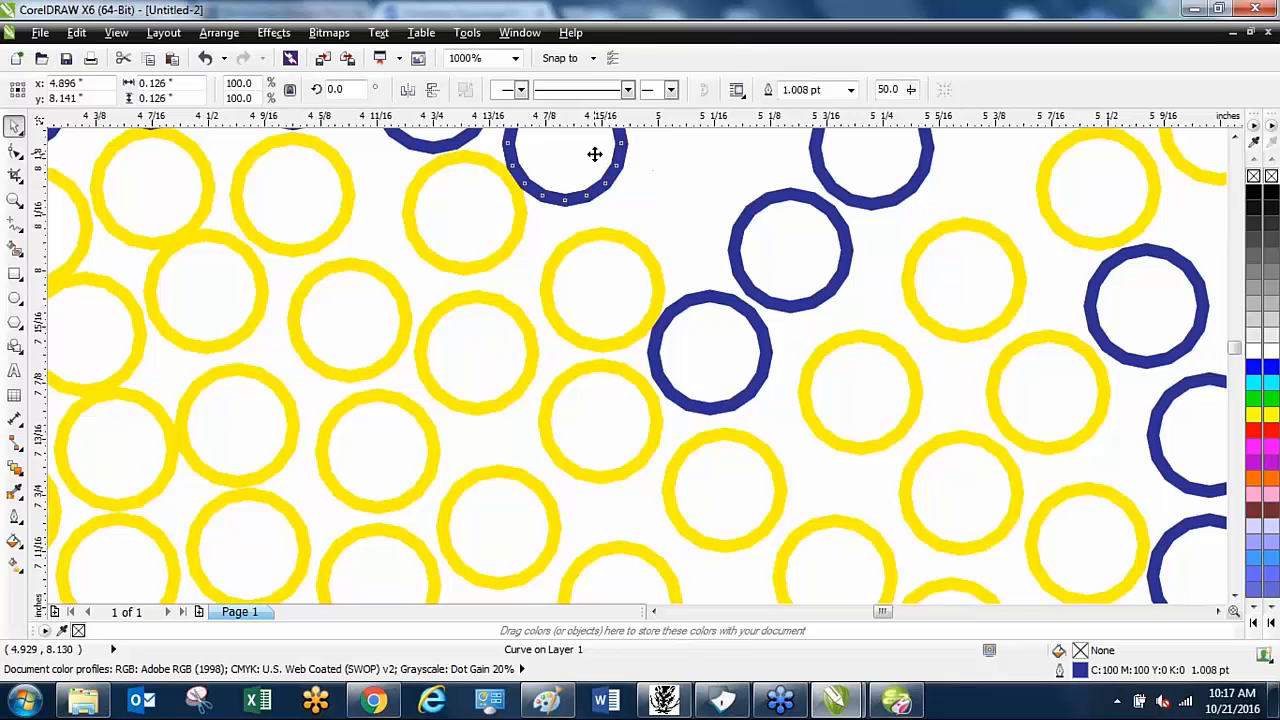
drag(594, 154, 711, 198)
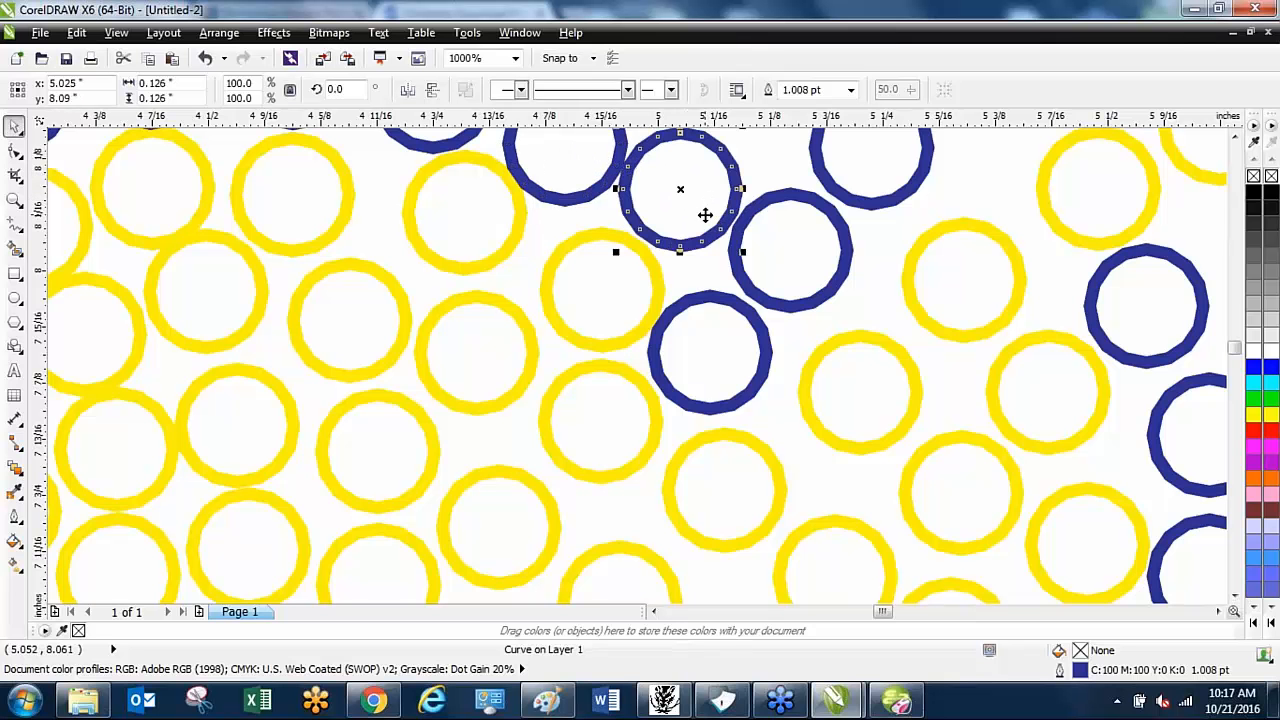
- Nudge the two neighbouring blue stones in the C's upper inner row slightly upward, the second to about X 4.75 in, Y 8.21 in
scroll(706, 218, down, 3)
scroll(667, 208, up, 2)
scroll(800, 214, up, 4)
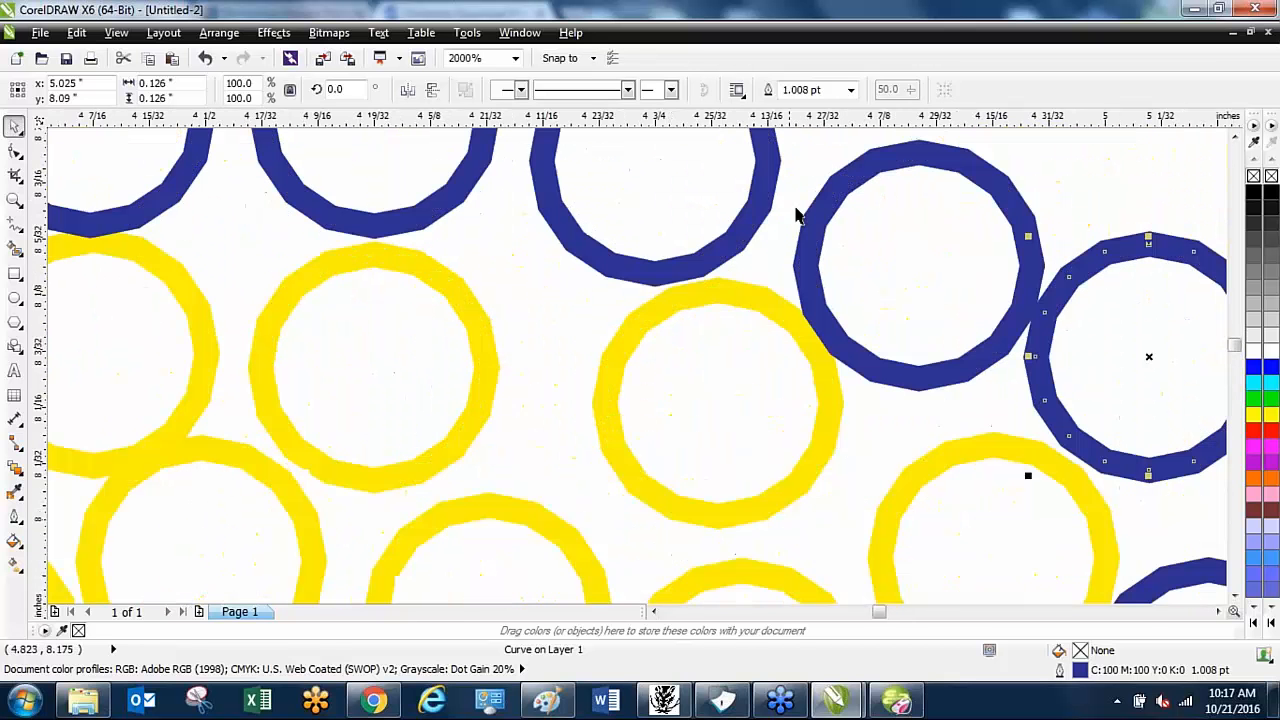
click(886, 229)
drag(896, 249, 894, 211)
click(700, 228)
drag(697, 214, 697, 195)
- Lower the first E's lone inner blue stone to about X 7.338 in, Y 7.541 in, and move the inner row's first stone into the gap above
scroll(703, 205, down, 10)
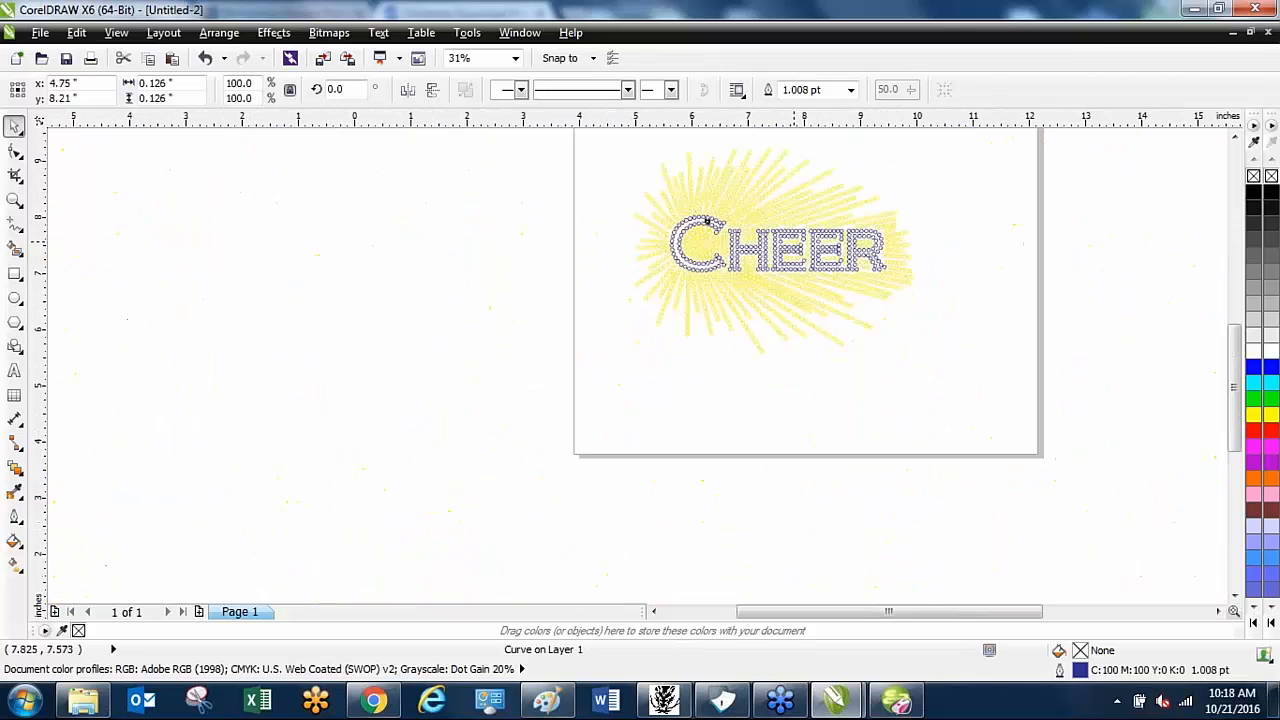
scroll(706, 220, up, 4)
scroll(443, 166, up, 4)
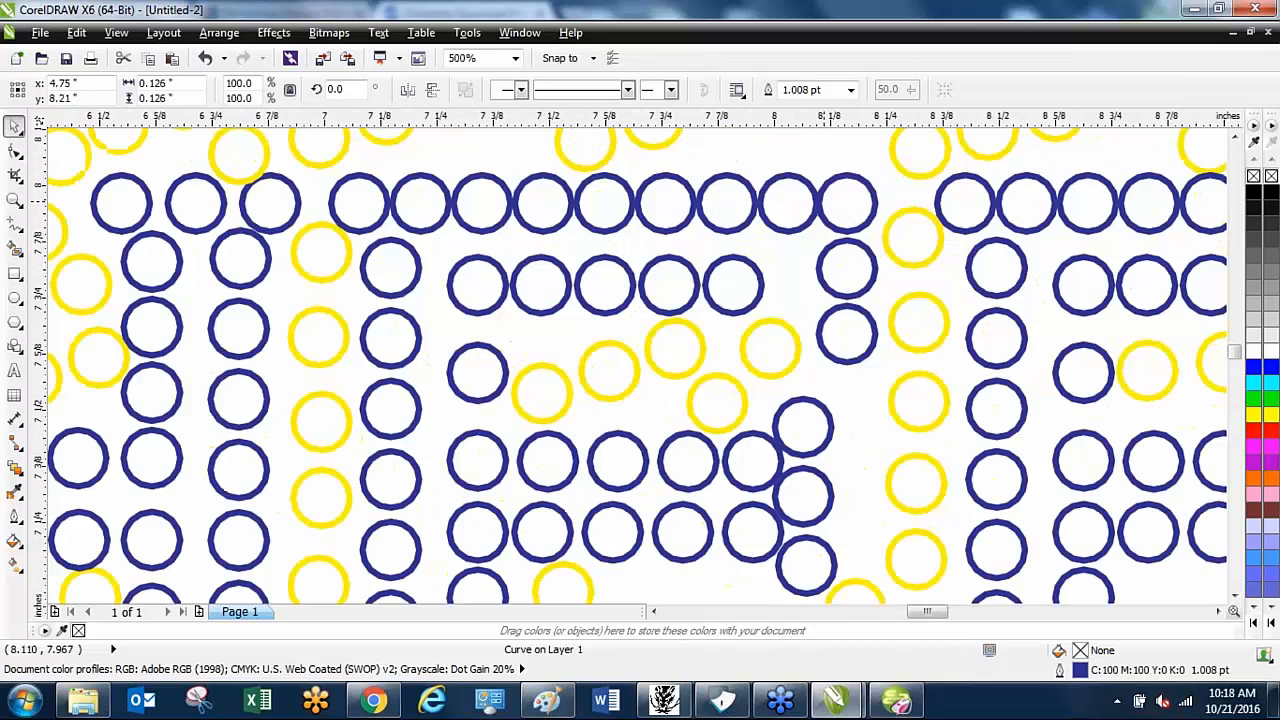
scroll(497, 328, up, 1)
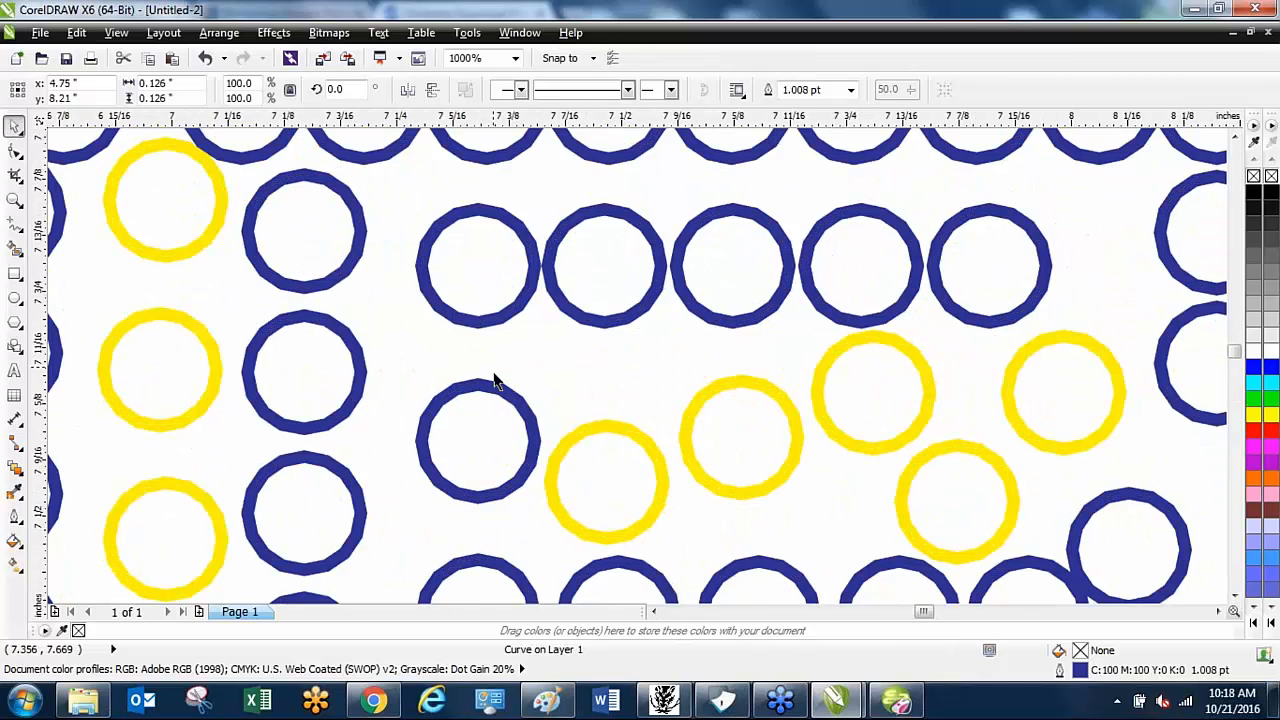
click(495, 427)
drag(495, 426, 496, 469)
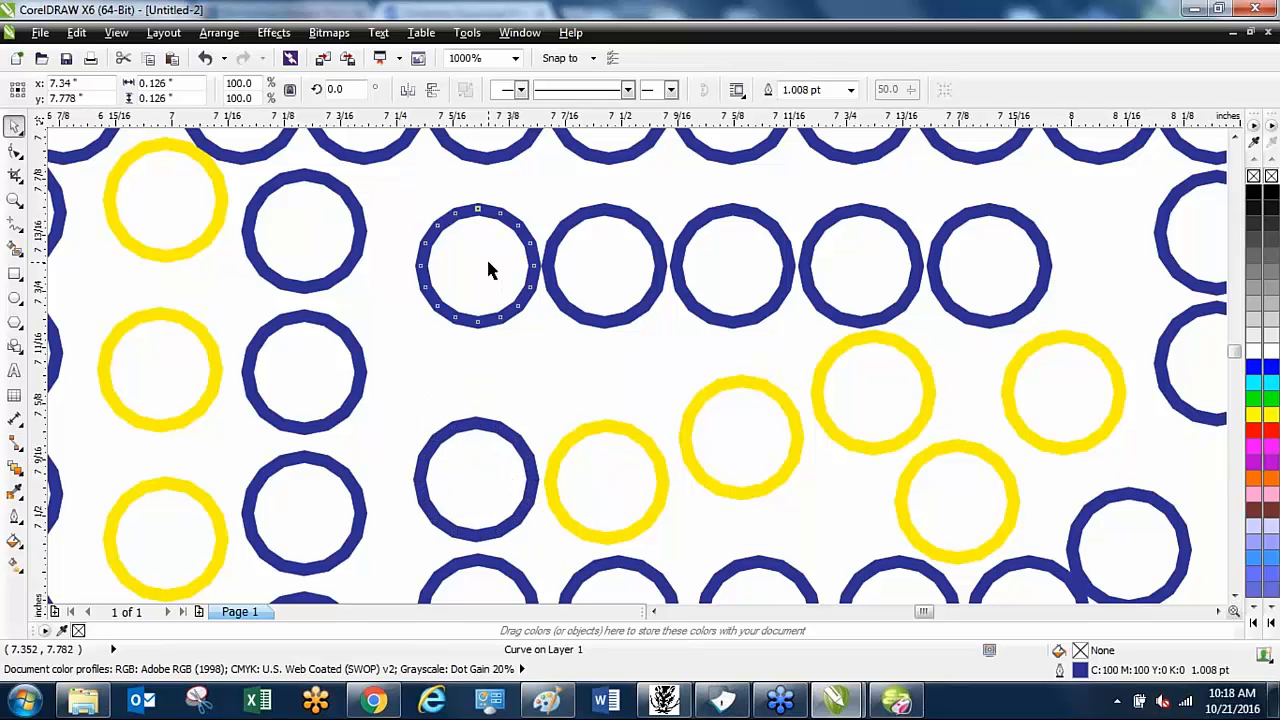
drag(486, 266, 481, 349)
click(491, 475)
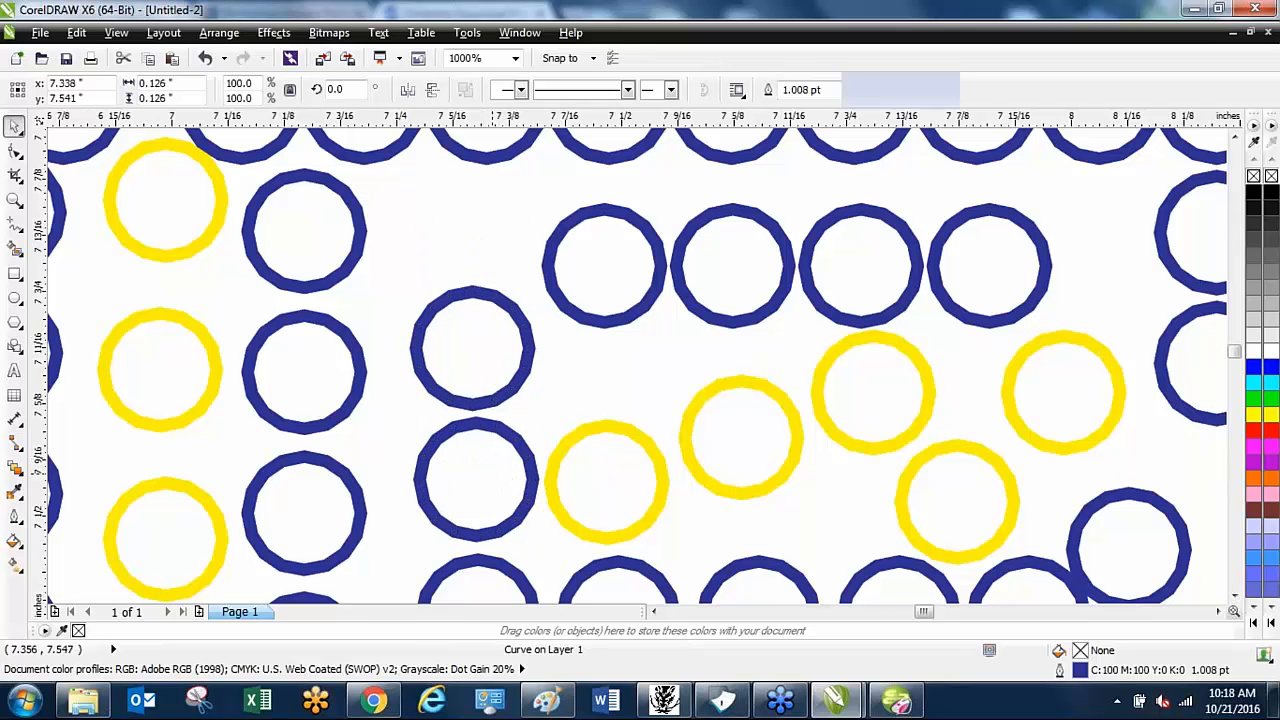
- Fine-tune the E's two inner column stones, the lower to about X 7.336 in, Y 7.528 in, the upper to X 7.34 in, Y 7.677 in
key(F10)
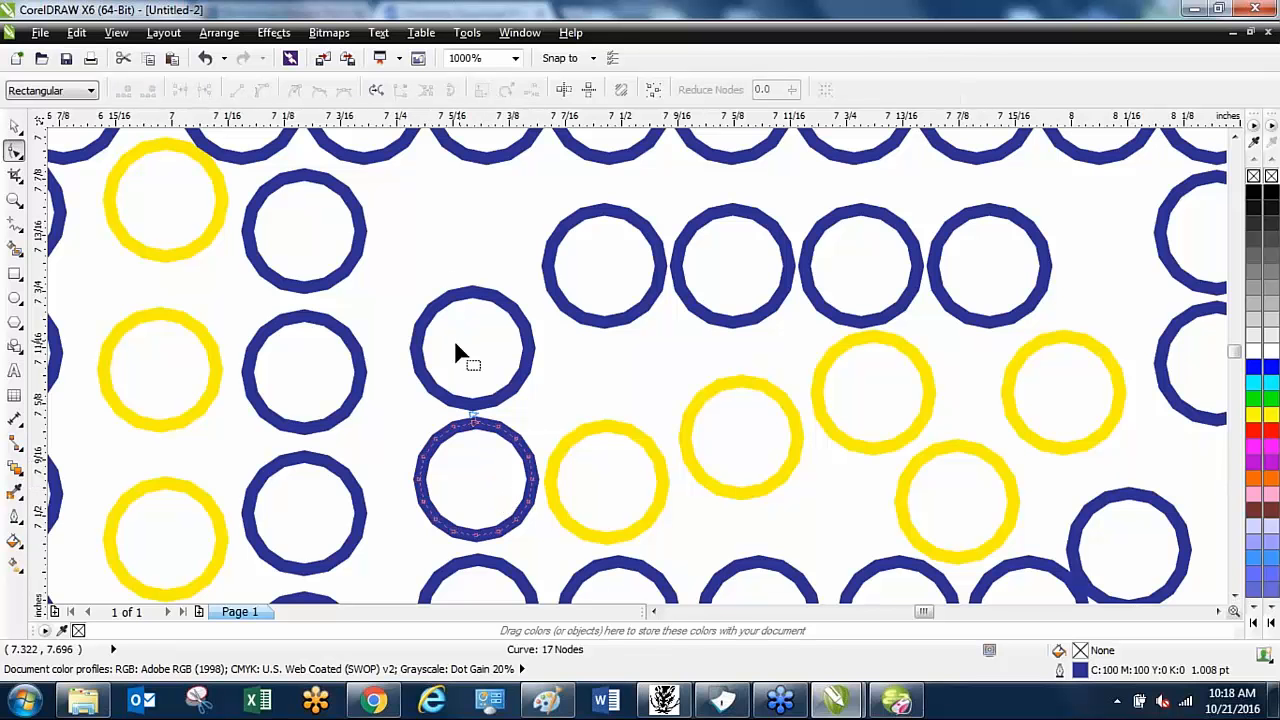
click(266, 200)
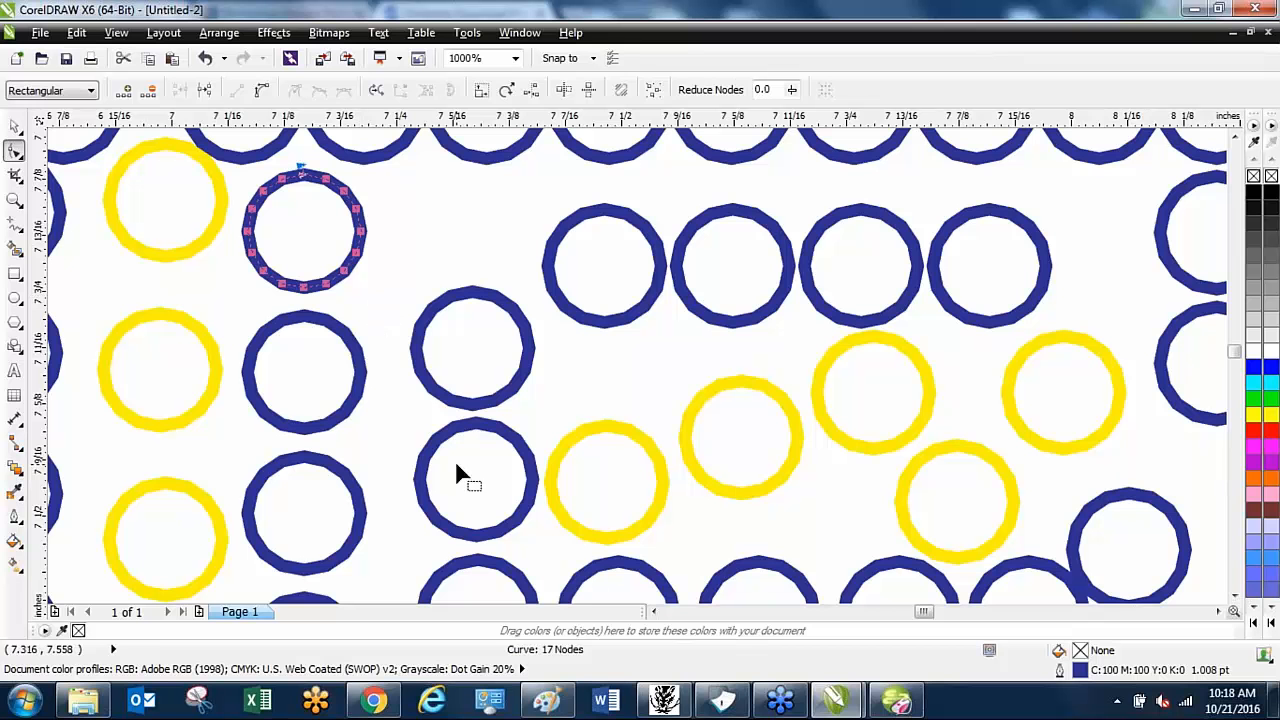
click(15, 126)
click(478, 476)
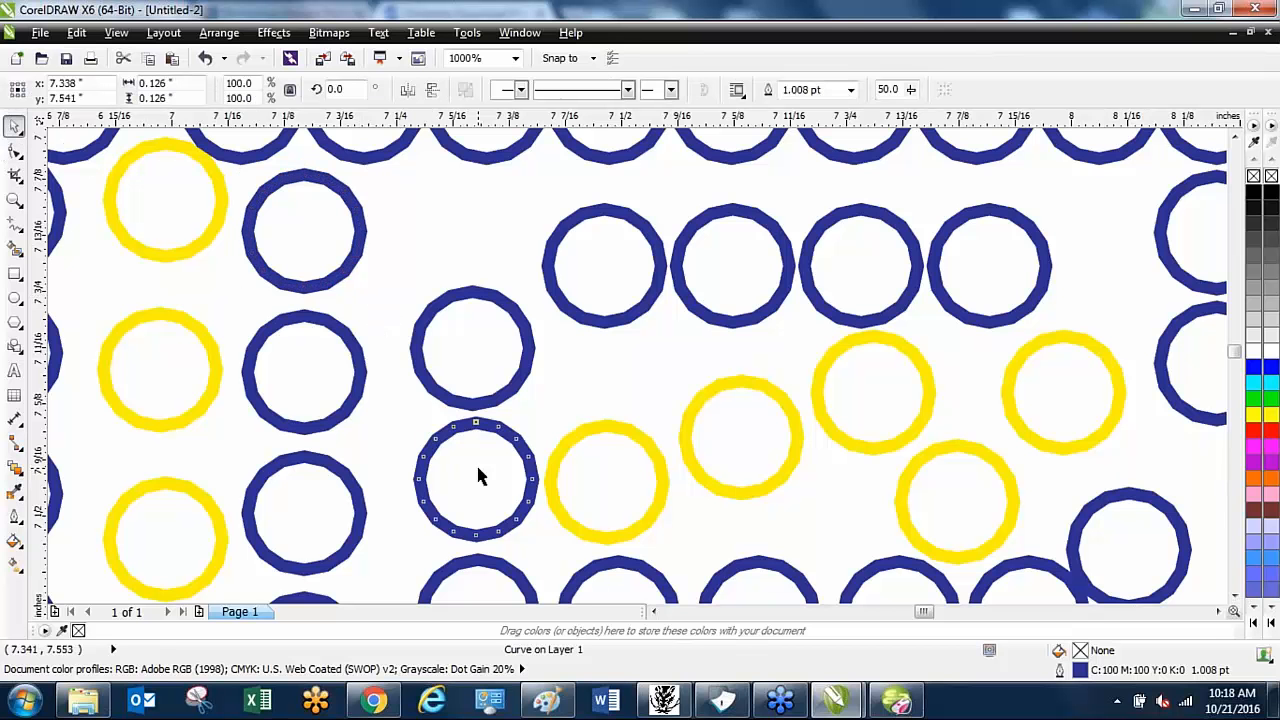
drag(478, 469, 476, 480)
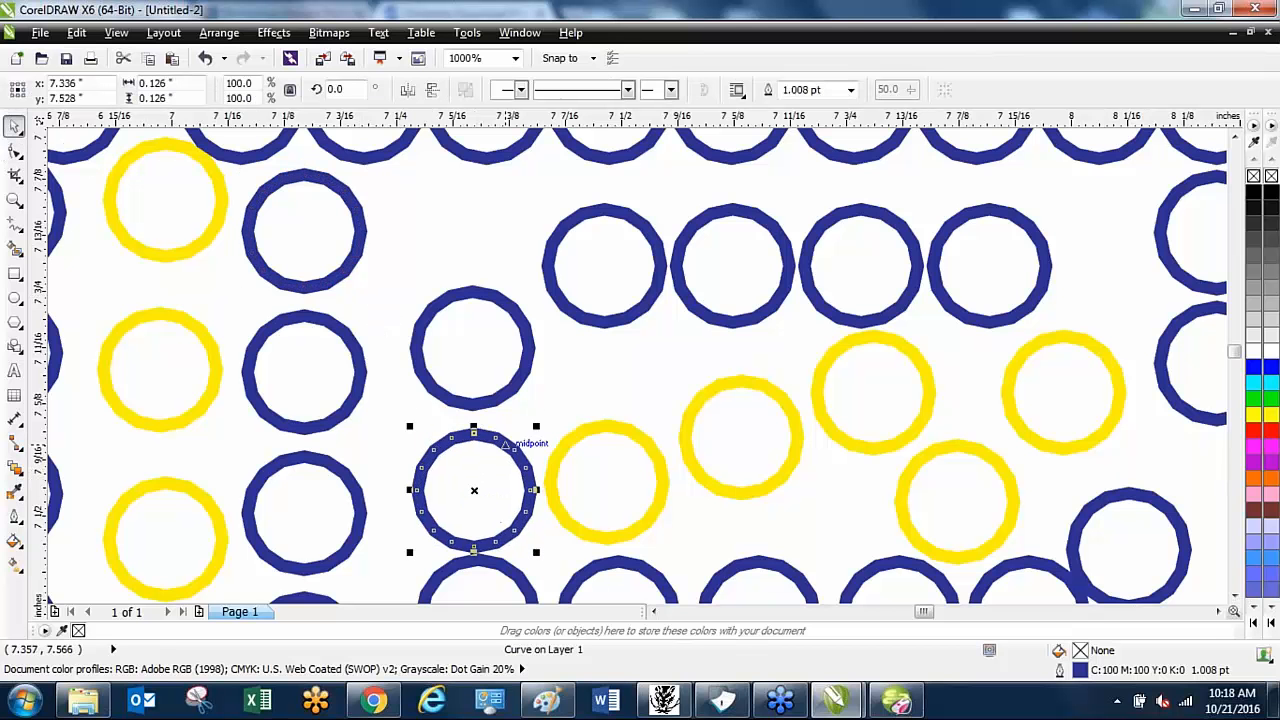
double_click(495, 333)
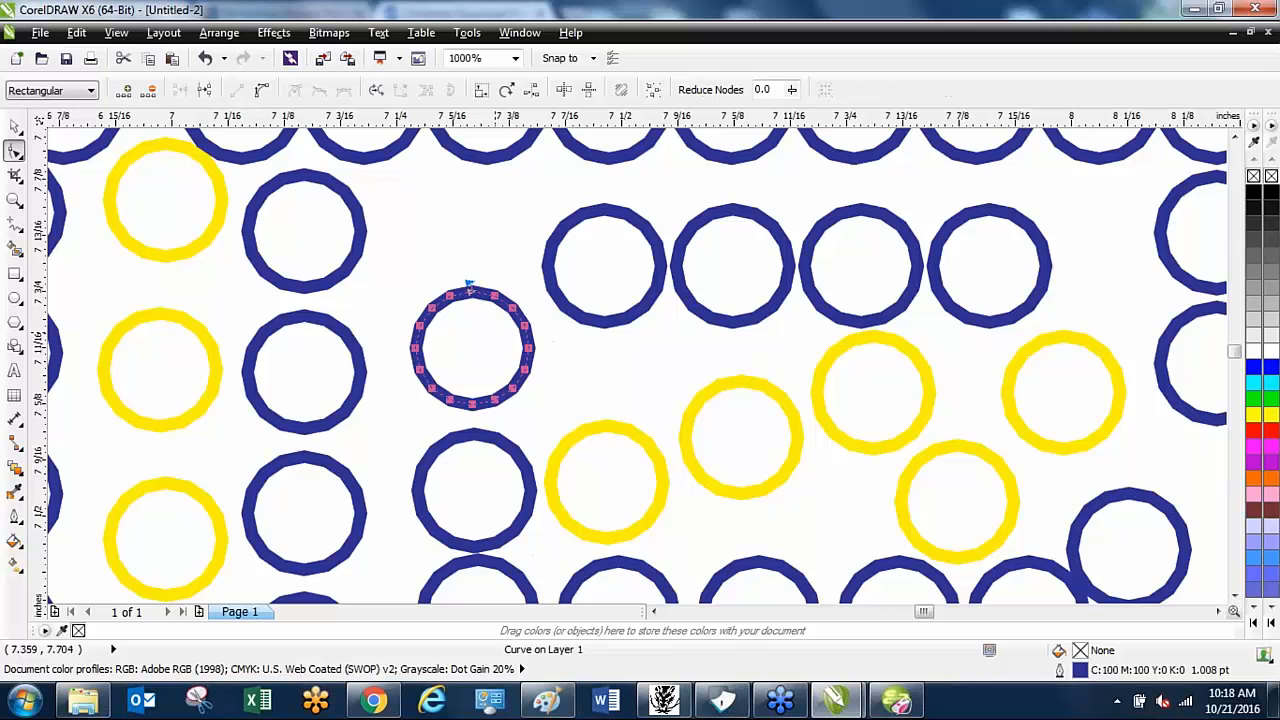
click(15, 126)
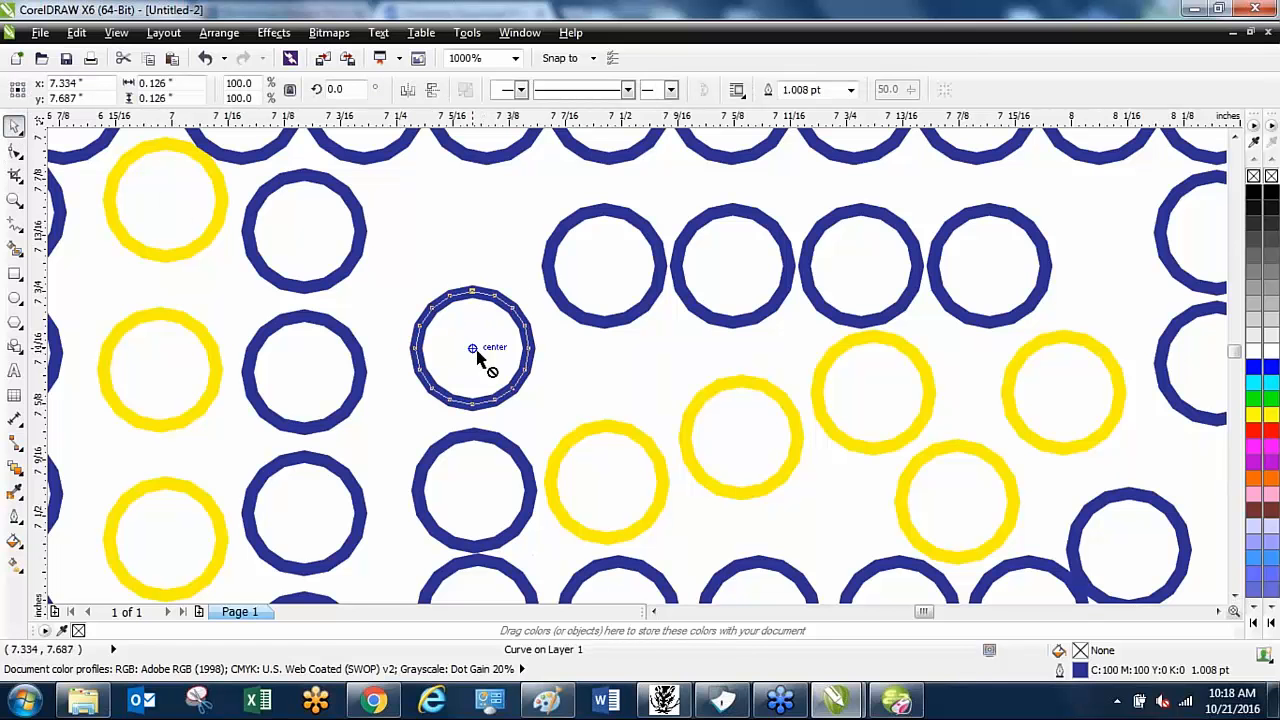
drag(486, 351, 490, 360)
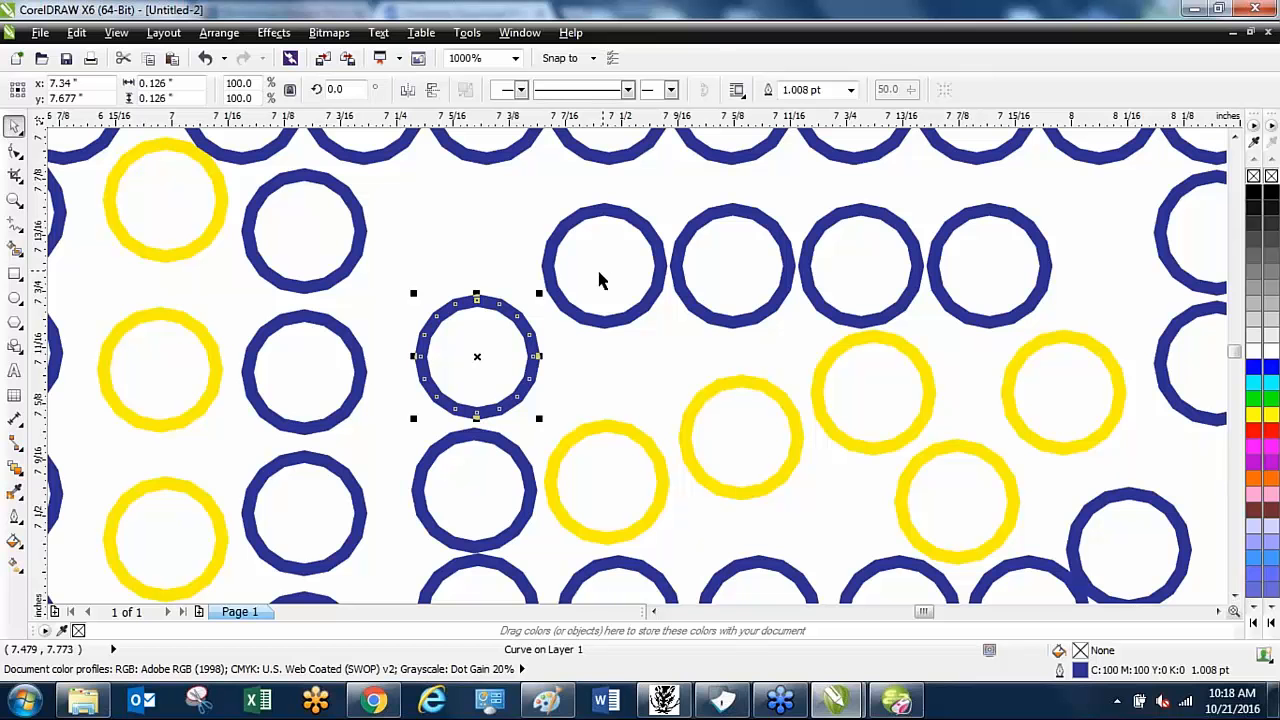
- Shift the E's four remaining inner-row stones up and left, from about X 7.346 in to X 7.776 in at Y 7.815 in
drag(597, 274, 477, 242)
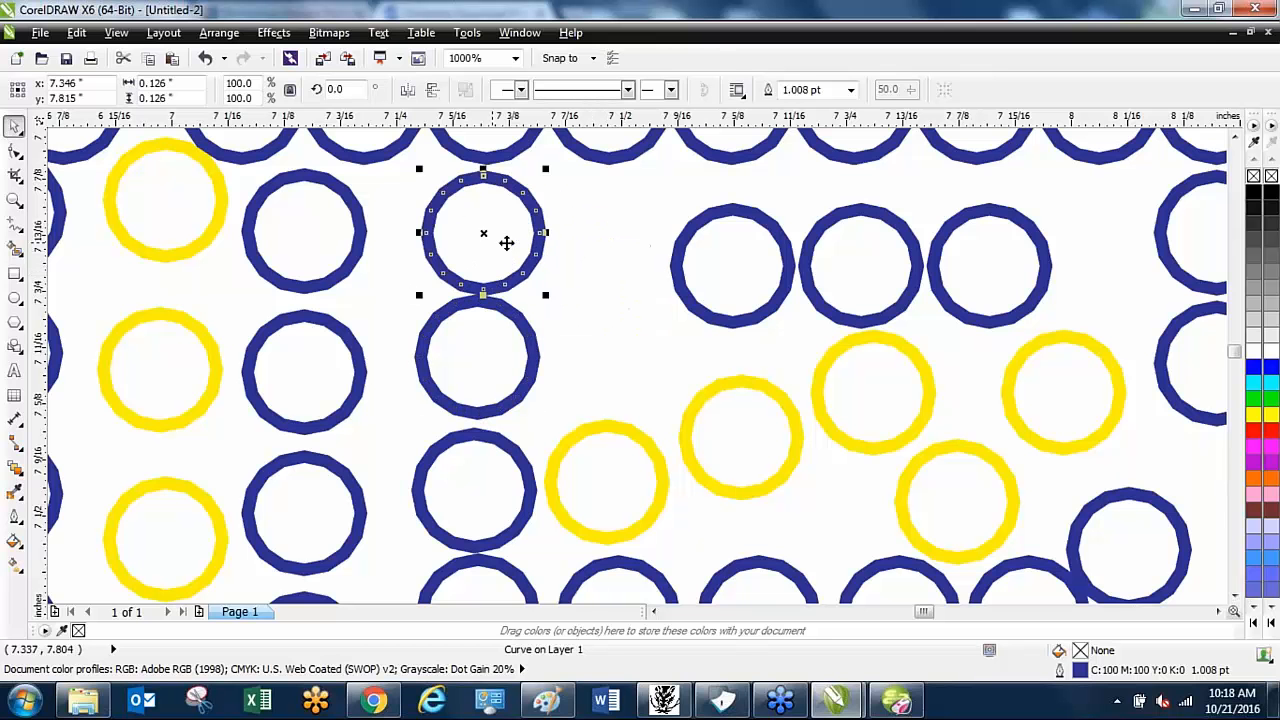
double_click(727, 268)
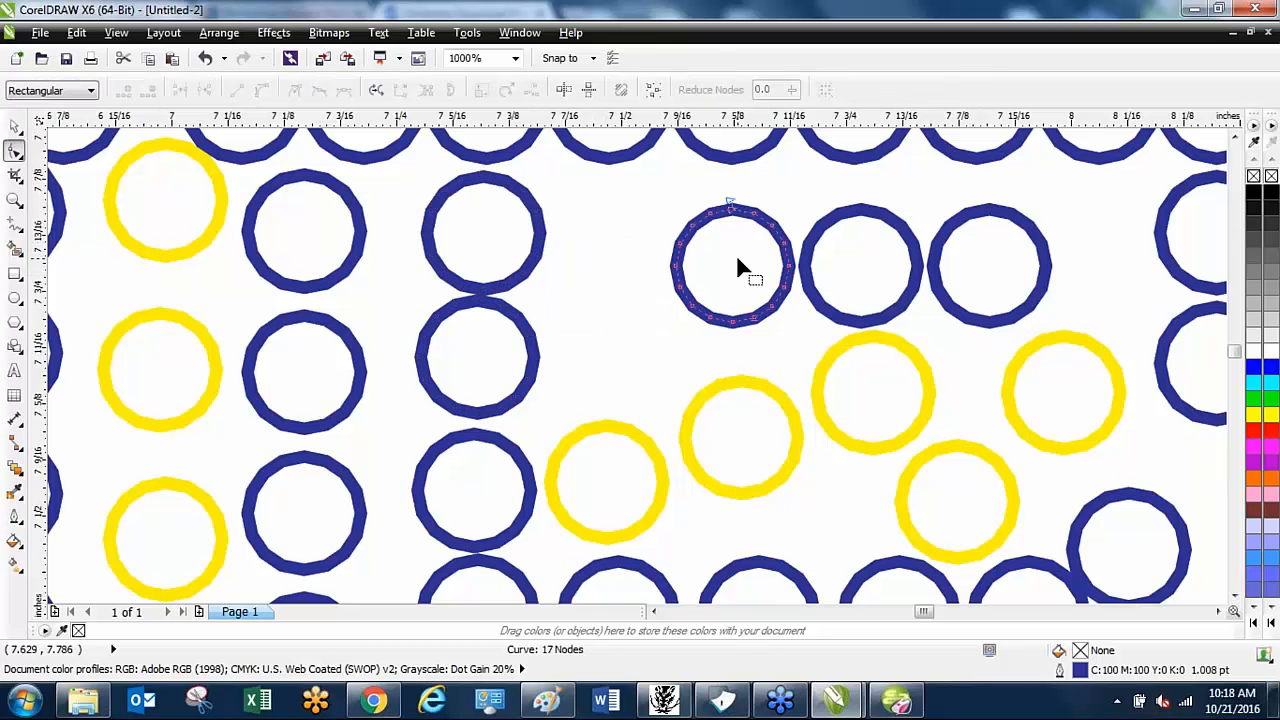
click(14, 125)
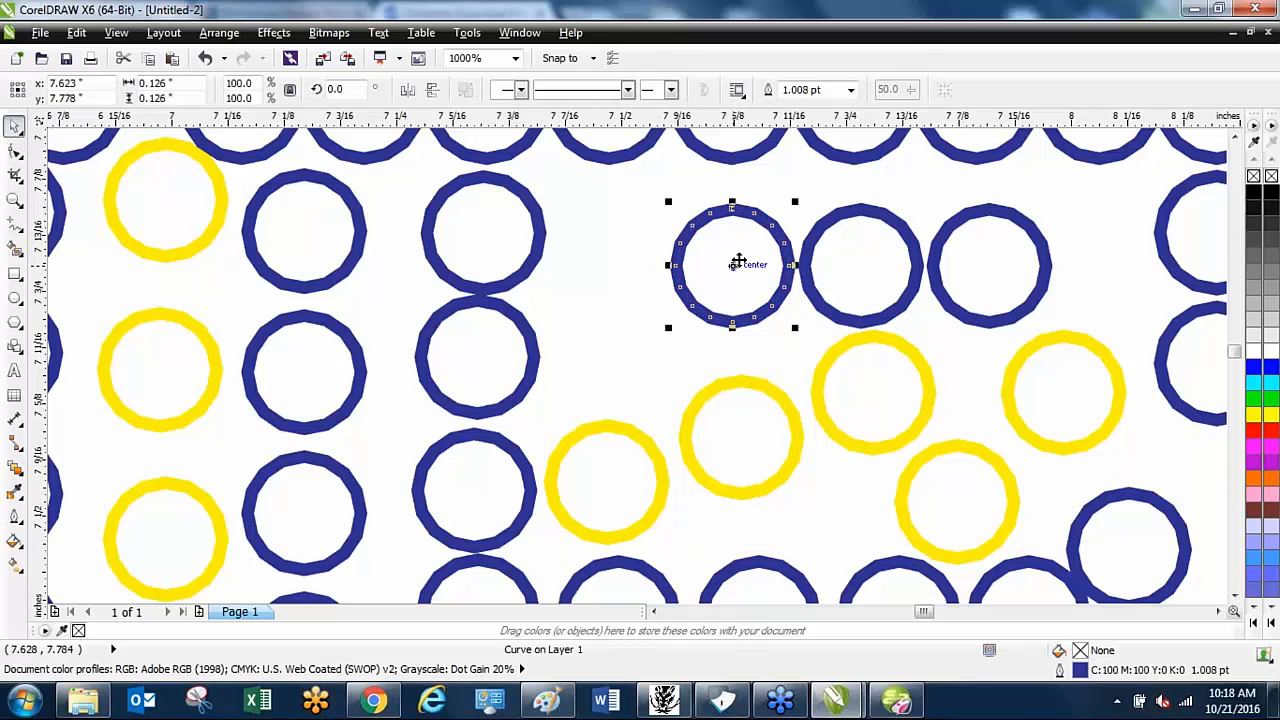
drag(730, 261, 615, 234)
drag(866, 260, 750, 228)
click(993, 250)
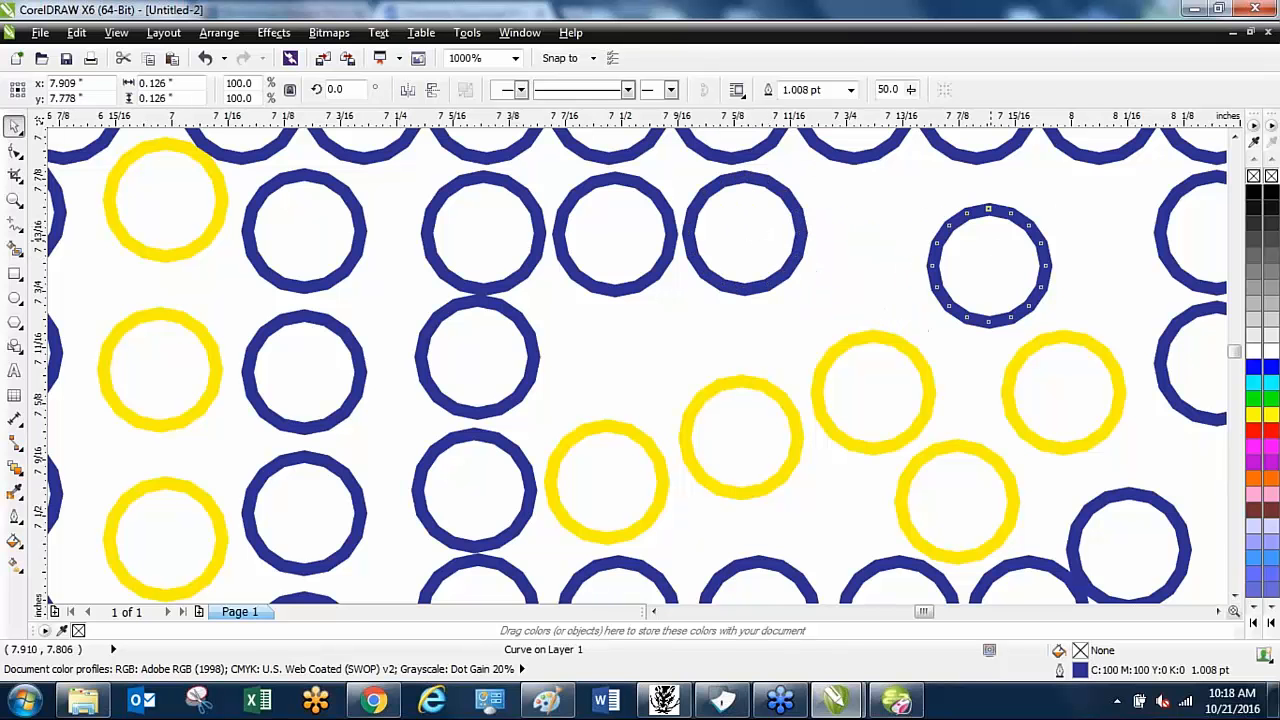
drag(993, 241, 872, 210)
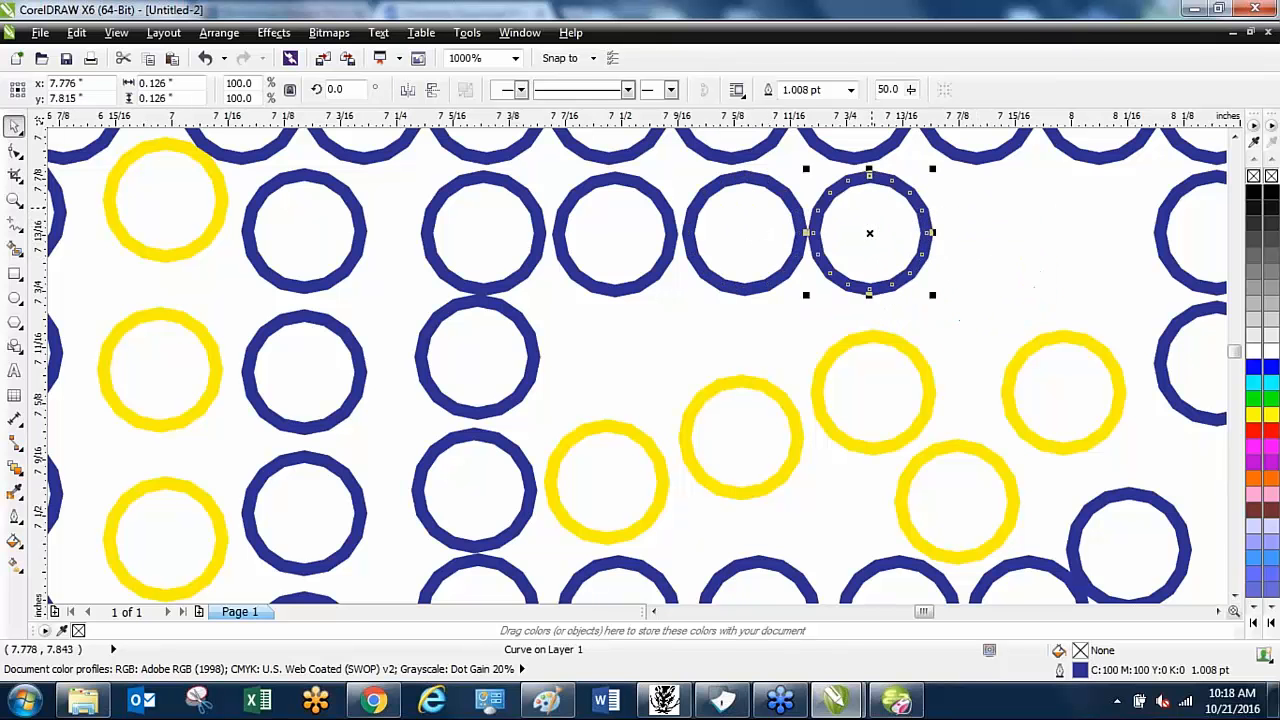
- Copy the last stone of the E's upper inner row and place the duplicate at the row's open end, at about X 8 in
right_click(872, 210)
click(918, 192)
right_click(937, 200)
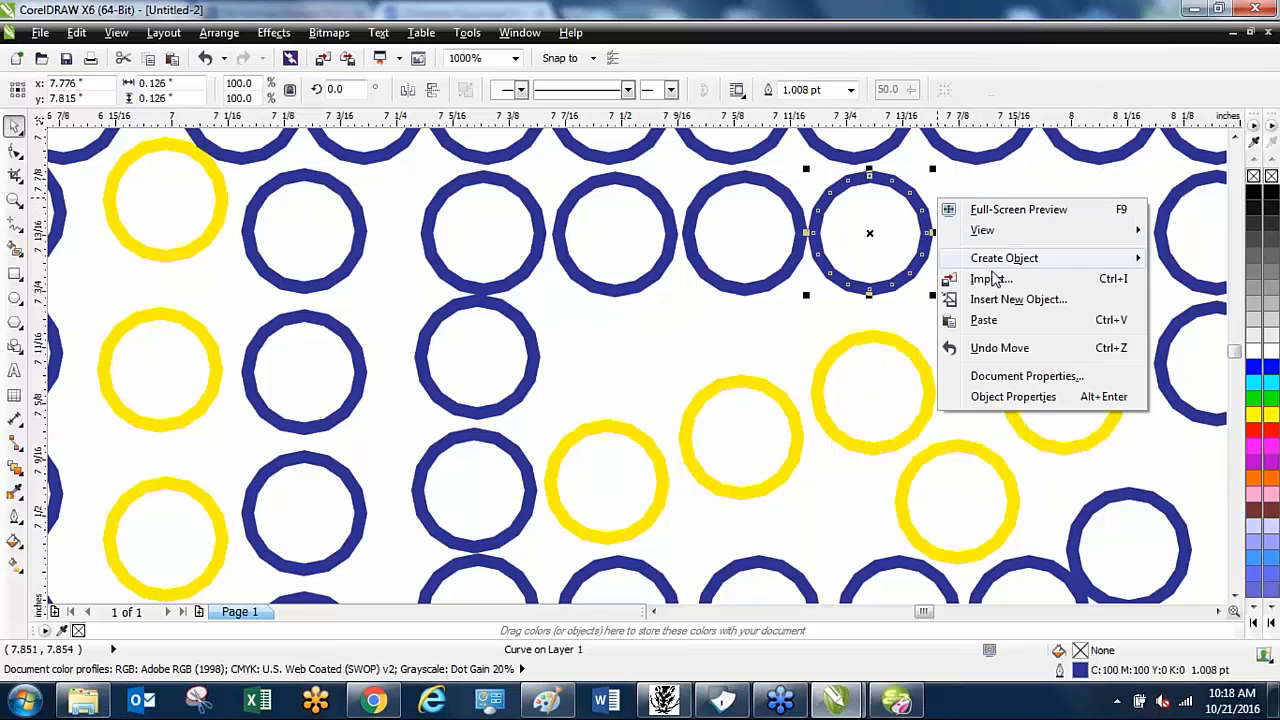
click(982, 322)
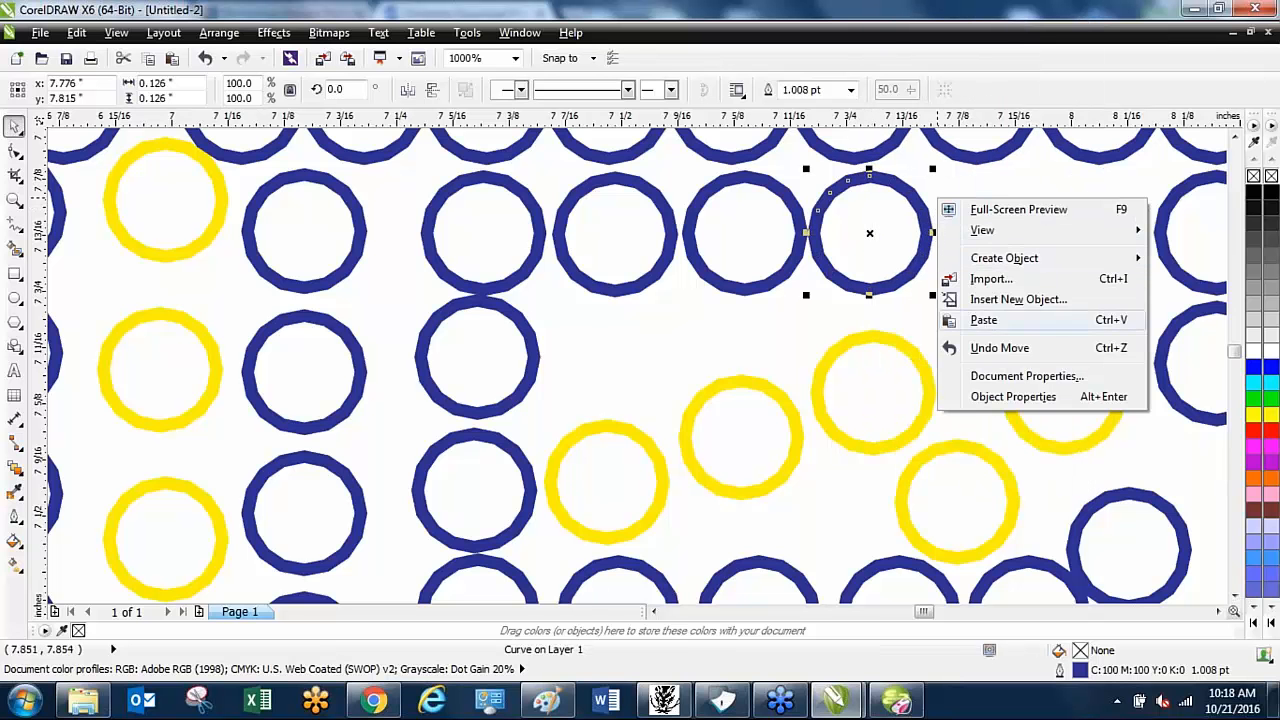
drag(869, 233, 1077, 231)
- Space out the E's middle inner-row stones evenly toward the duplicate, placing the second stone at about X 7.511 in, Y 7.812 in
drag(871, 231, 928, 233)
drag(754, 244, 783, 242)
click(630, 235)
key(F10)
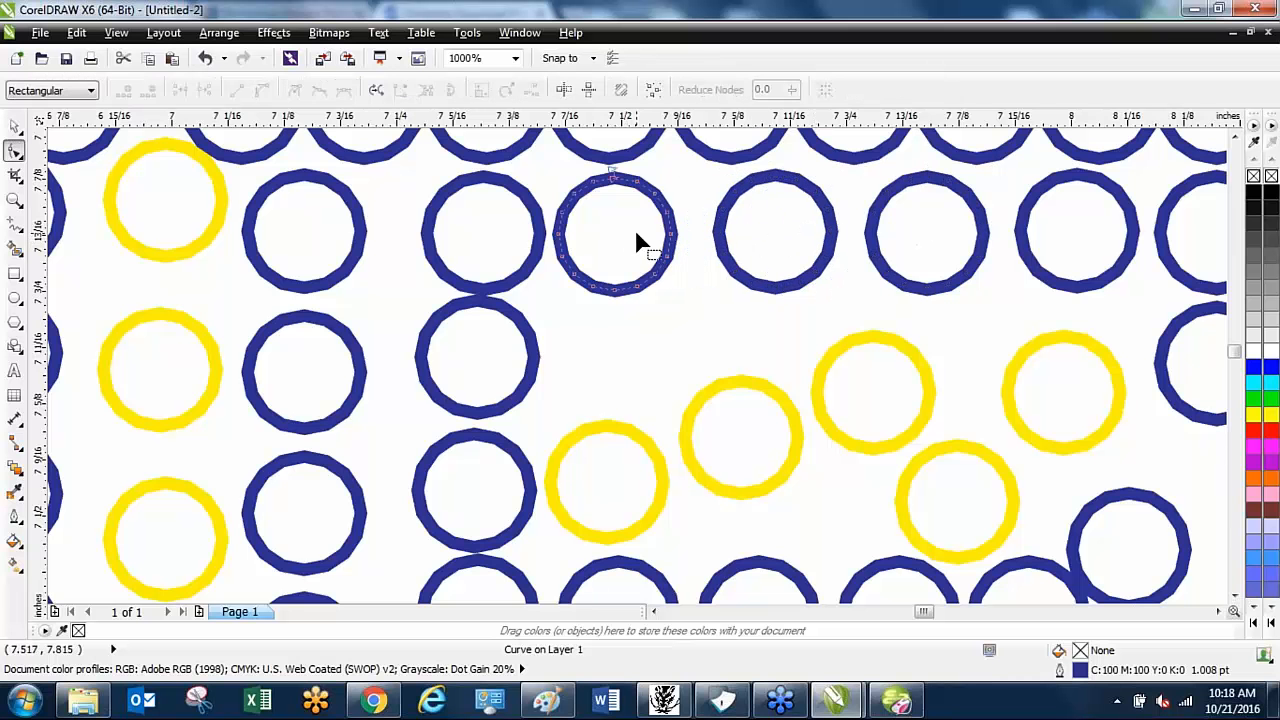
click(17, 127)
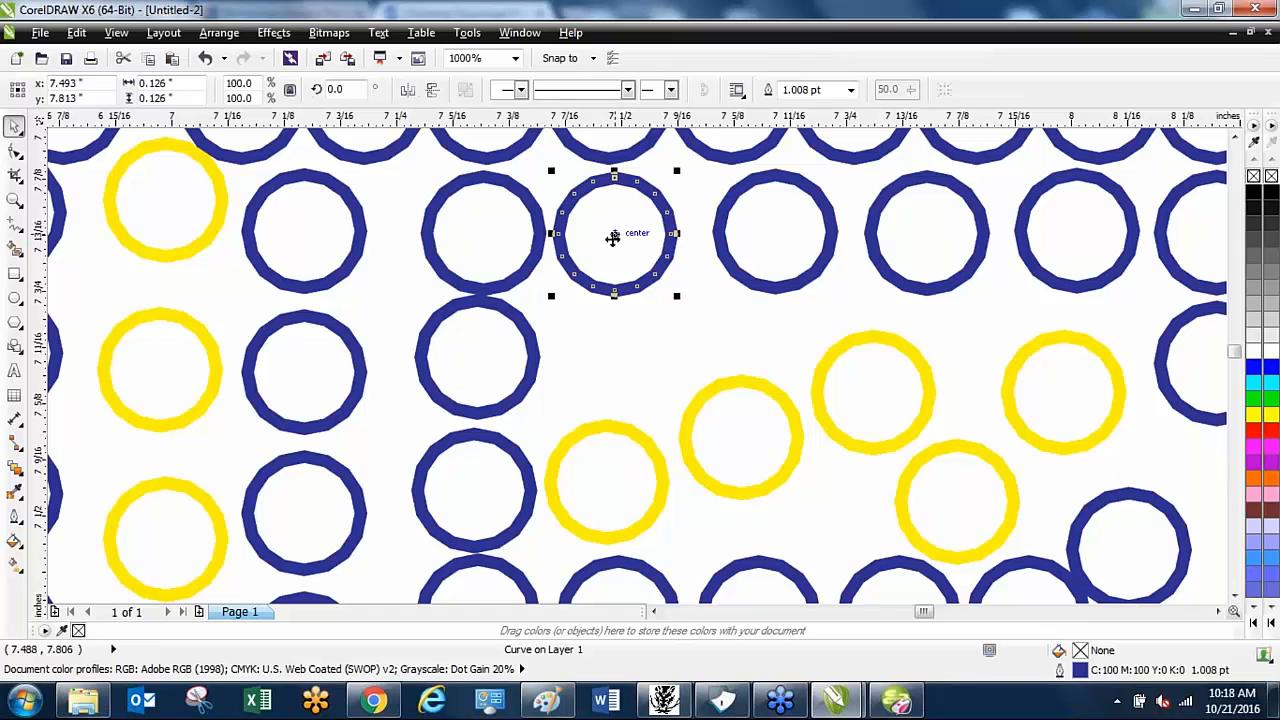
drag(617, 229, 633, 235)
- Clear the selection and nudge the crowded blue stone near the C's upper tip to about X 5.178 in, Y 8.273 in
scroll(638, 240, down, 10)
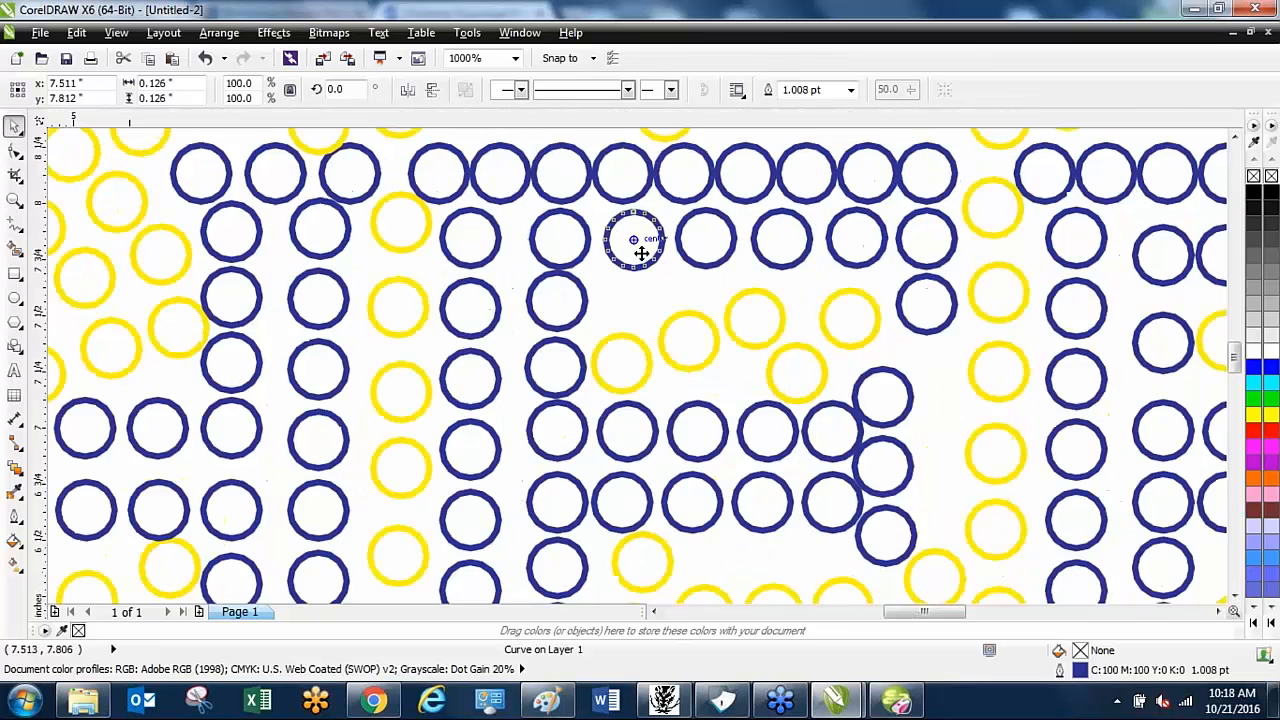
scroll(647, 216, up, 5)
scroll(655, 201, down, 2)
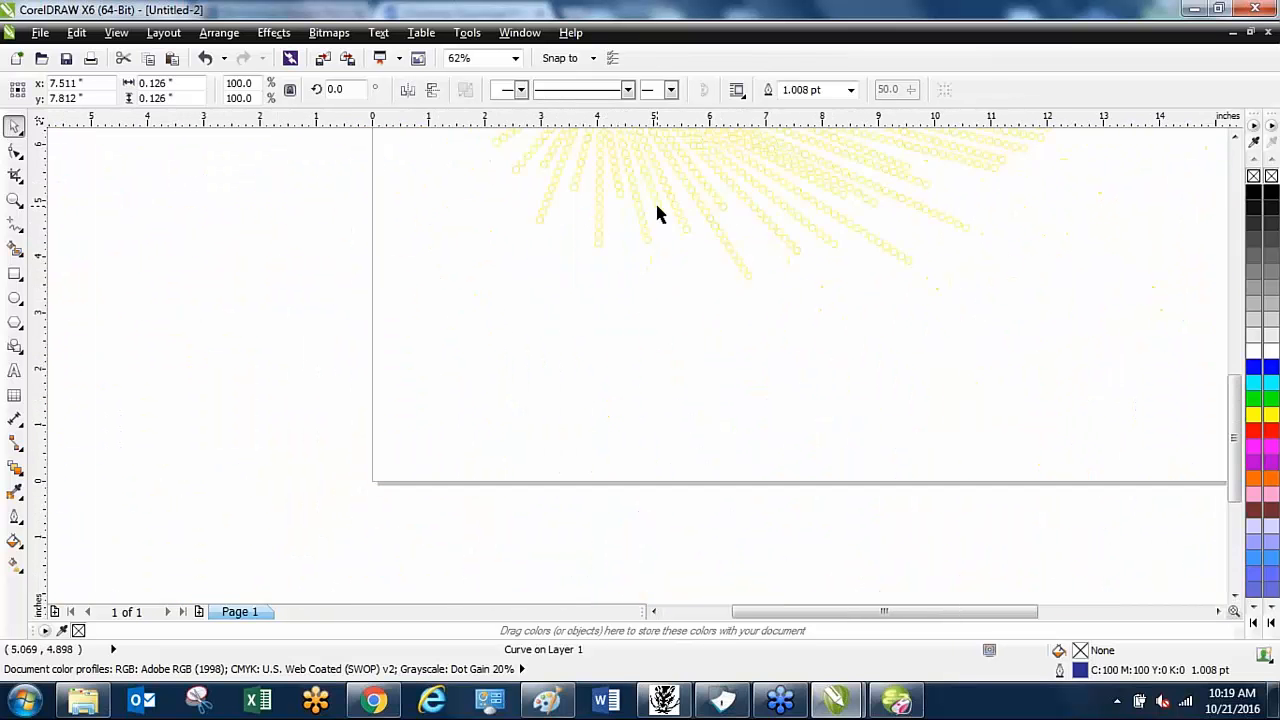
drag(1237, 386, 1236, 286)
click(249, 314)
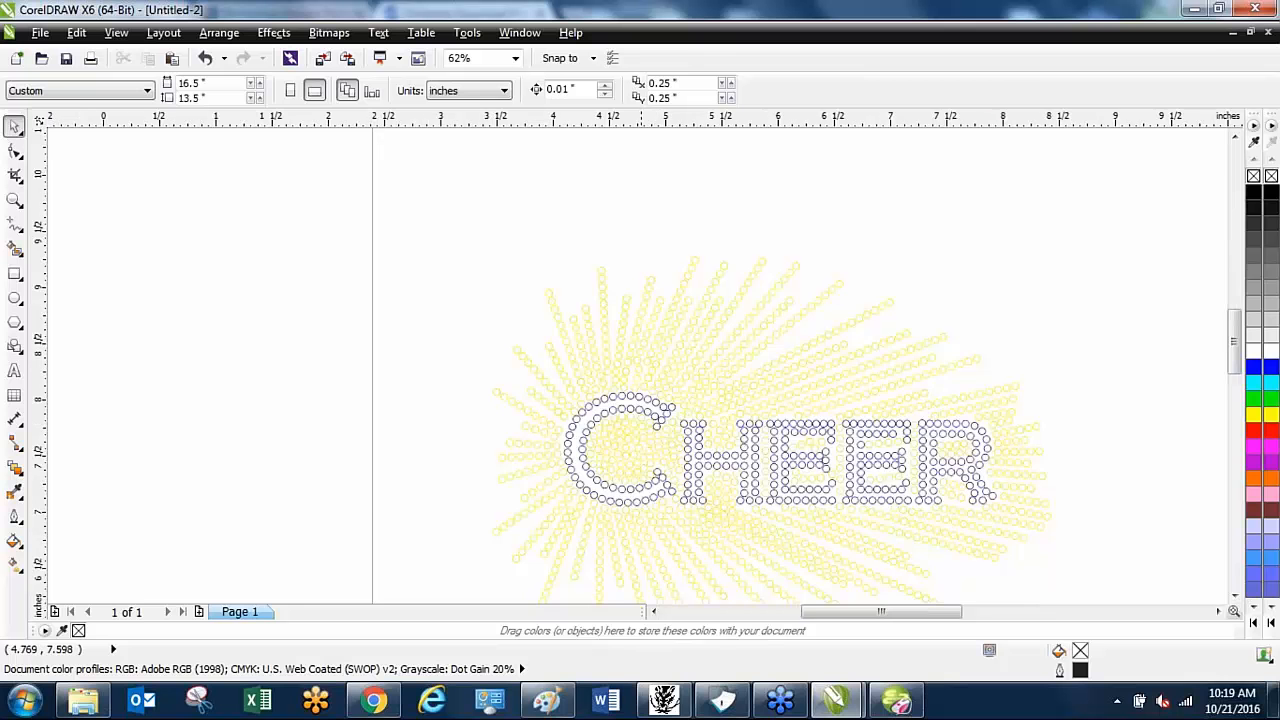
scroll(640, 440, up, 3)
scroll(640, 440, up, 8)
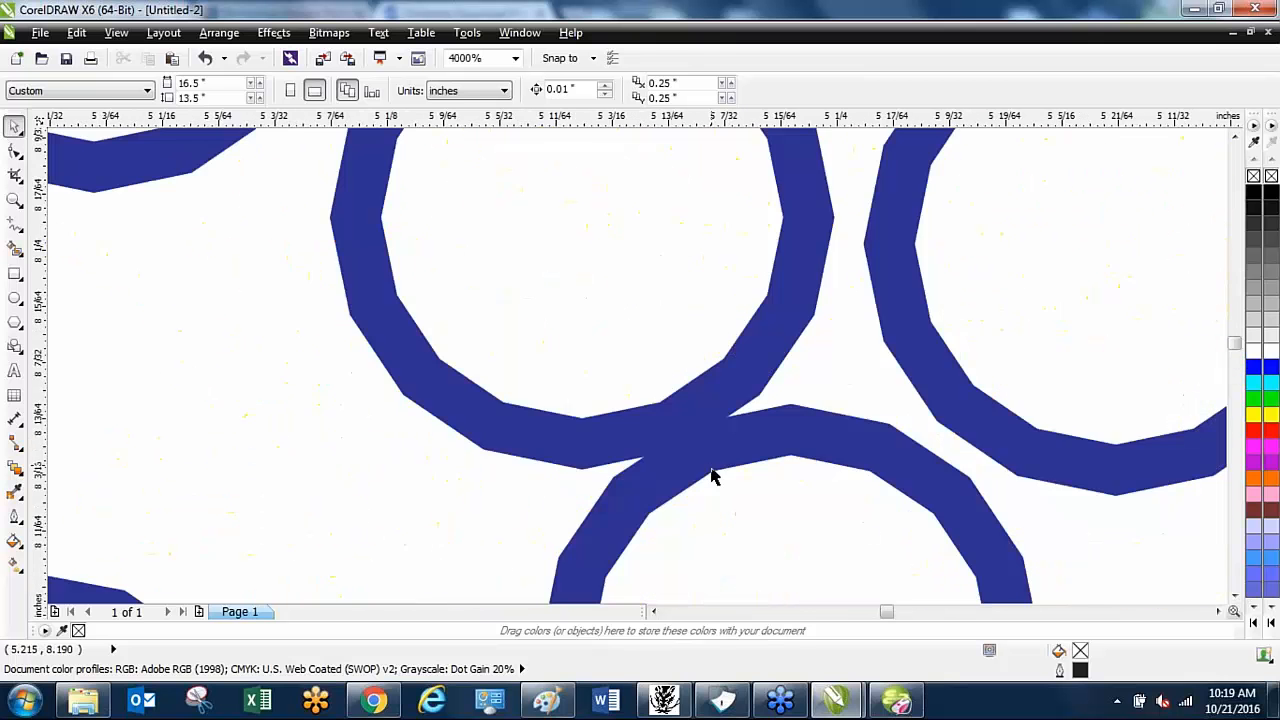
scroll(700, 420, down, 3)
scroll(698, 412, down, 1)
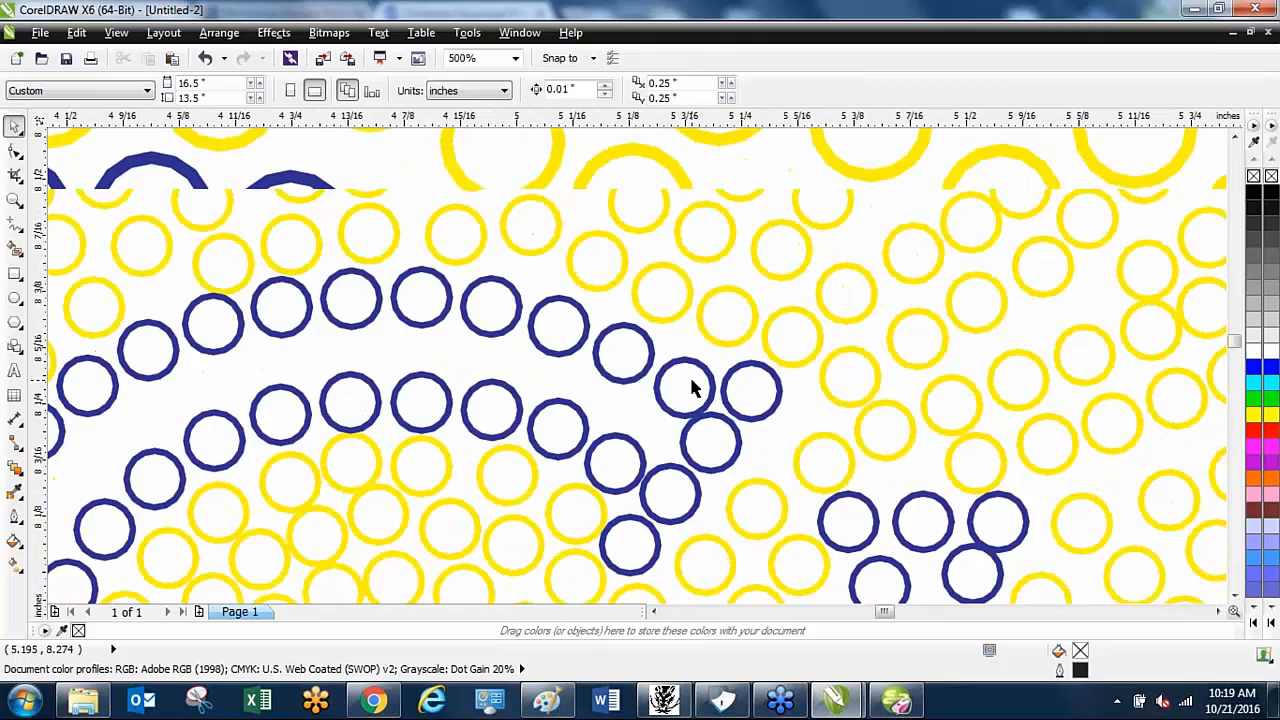
scroll(691, 385, up, 2)
drag(690, 398, 687, 377)
scroll(593, 331, down, 10)
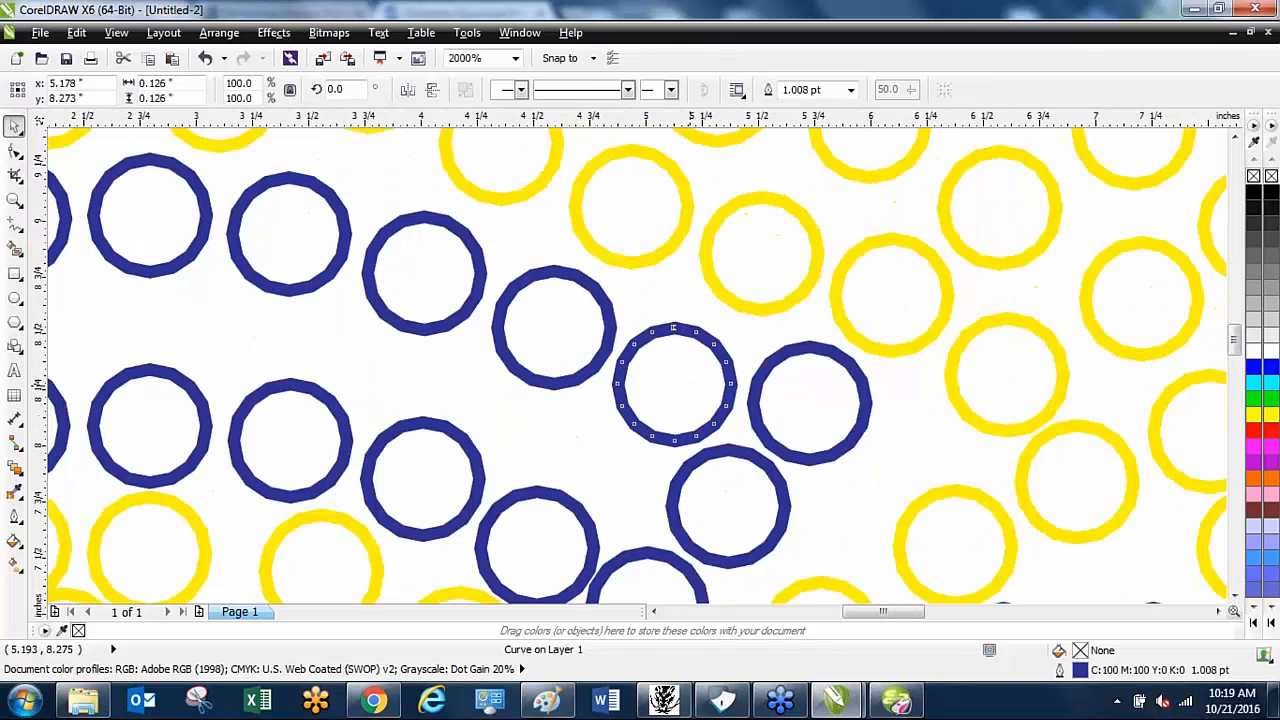
- Nudge the blue stone near the foot of the R's diagonal leg slightly up and right, and clear the selection
scroll(593, 331, up, 2)
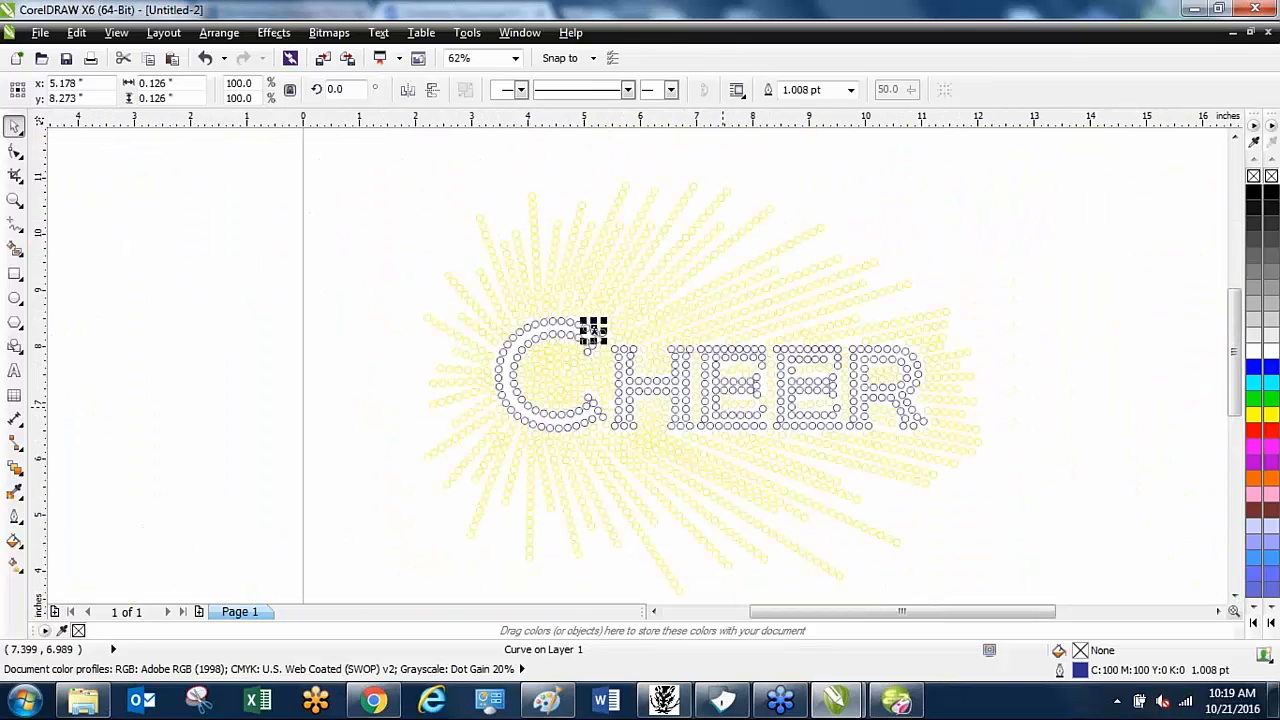
scroll(719, 405, up, 2)
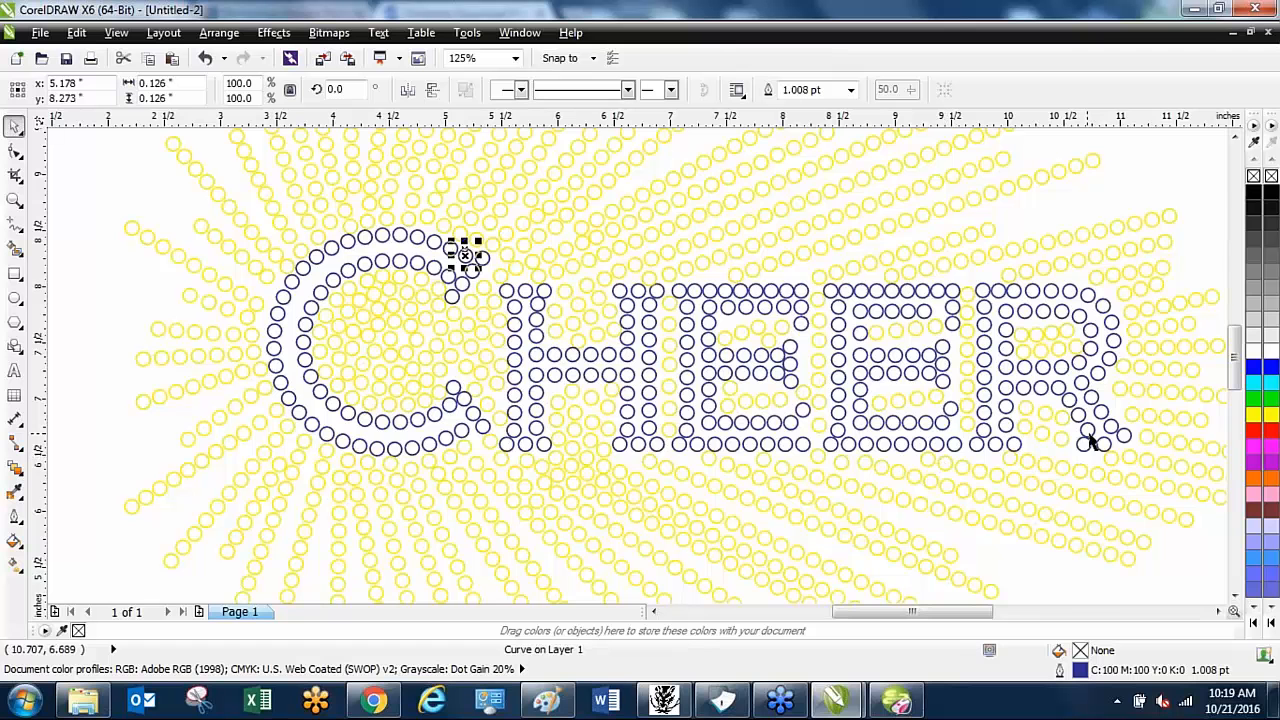
scroll(1092, 443, up, 6)
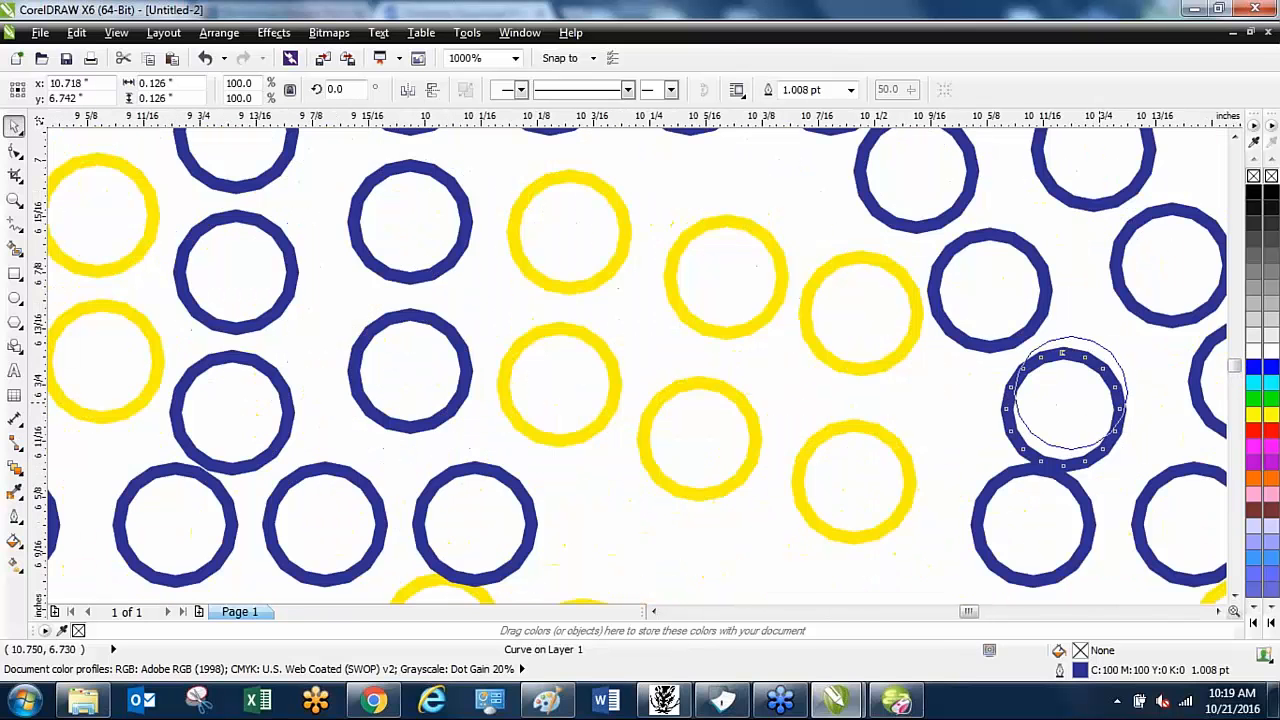
click(1098, 404)
scroll(1100, 402, down, 2)
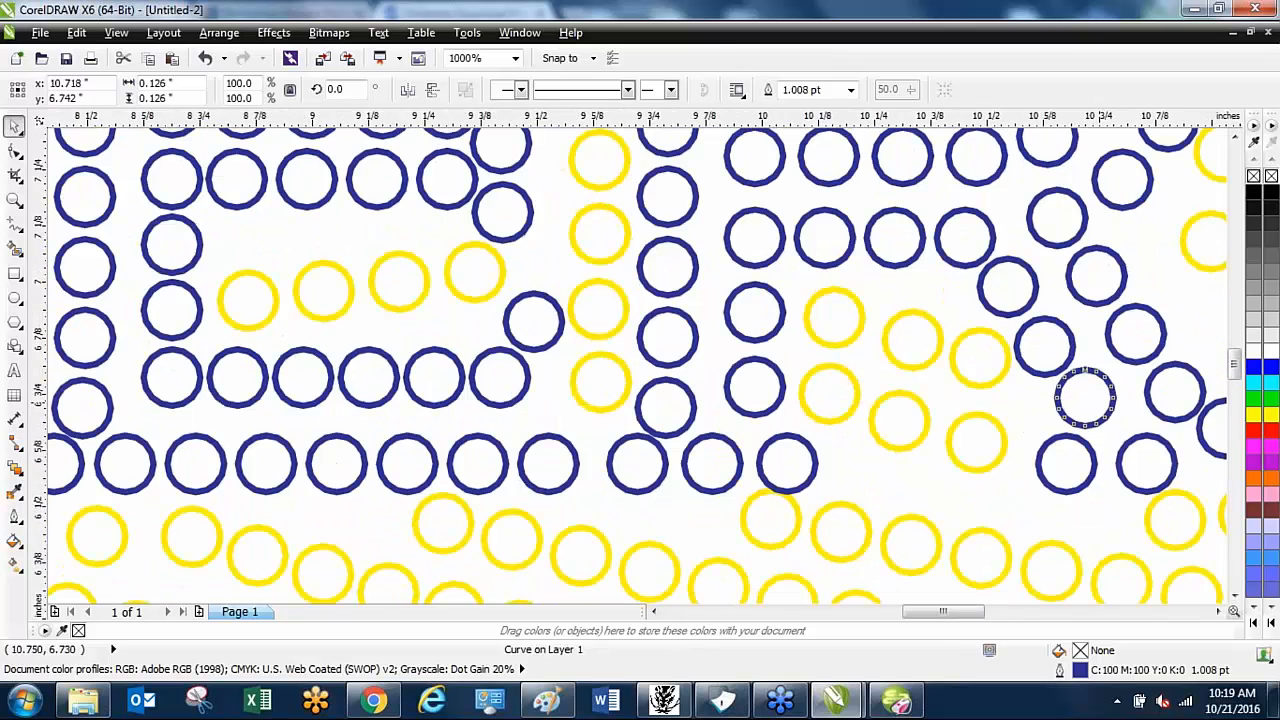
scroll(1100, 402, down, 6)
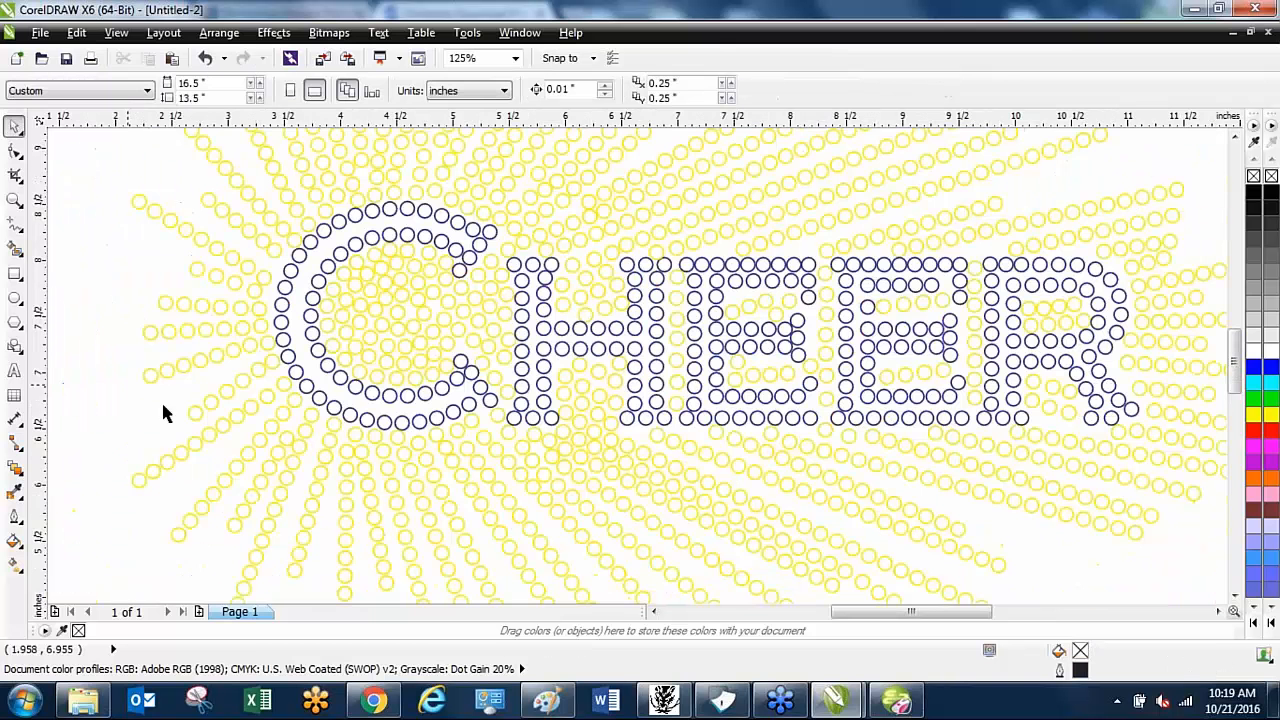
- Start saving the drawing in the PLT Files folder on the LEXAR (E:) drive under the name Cheer Scatter
click(40, 33)
key(Escape)
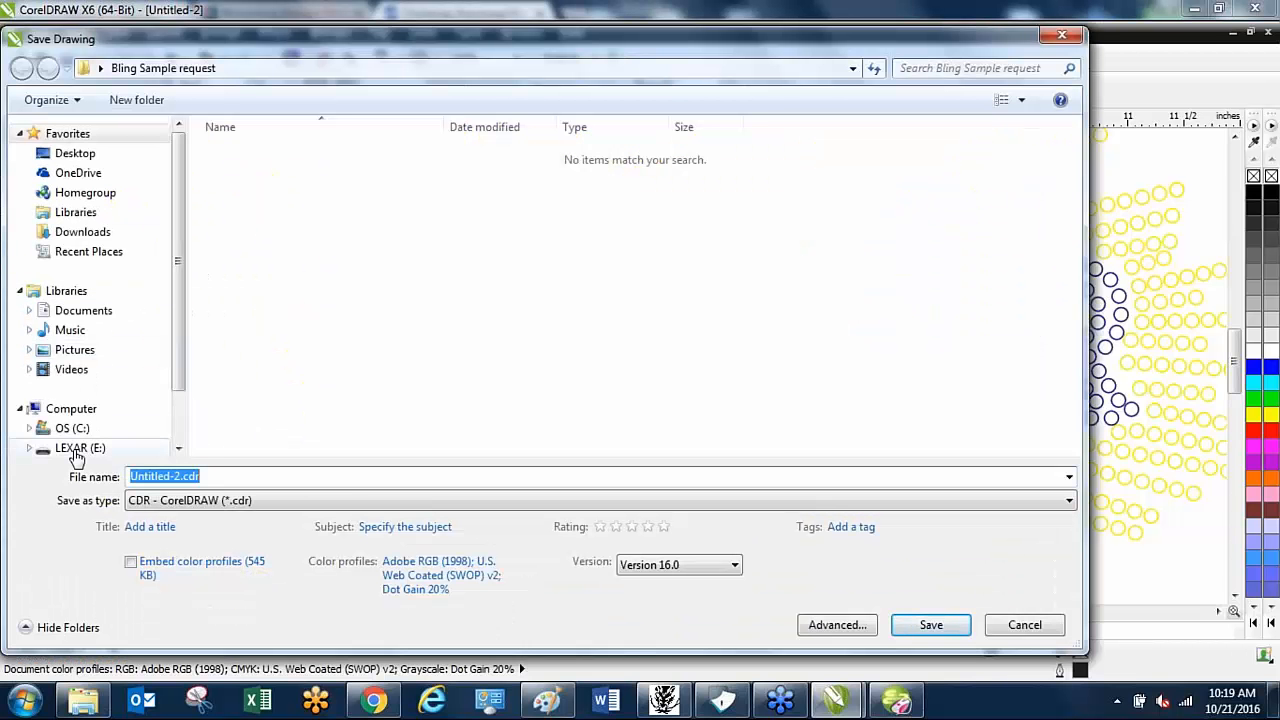
click(77, 449)
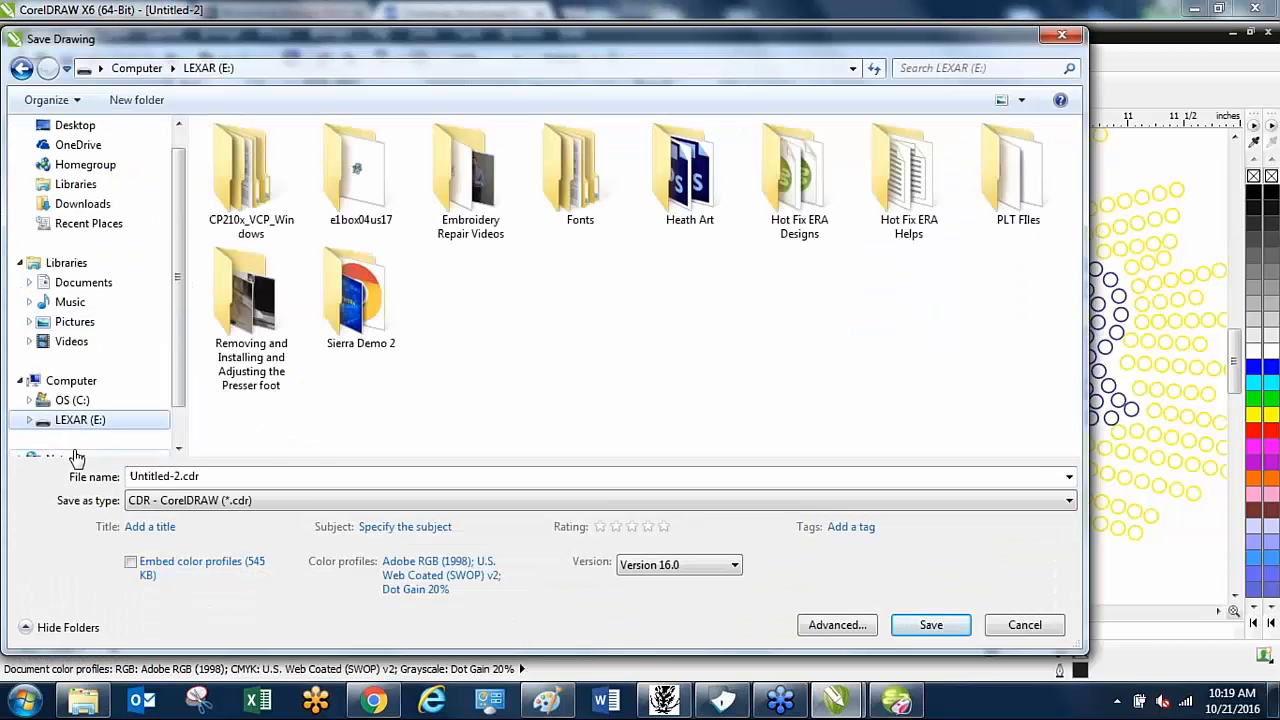
double_click(1003, 172)
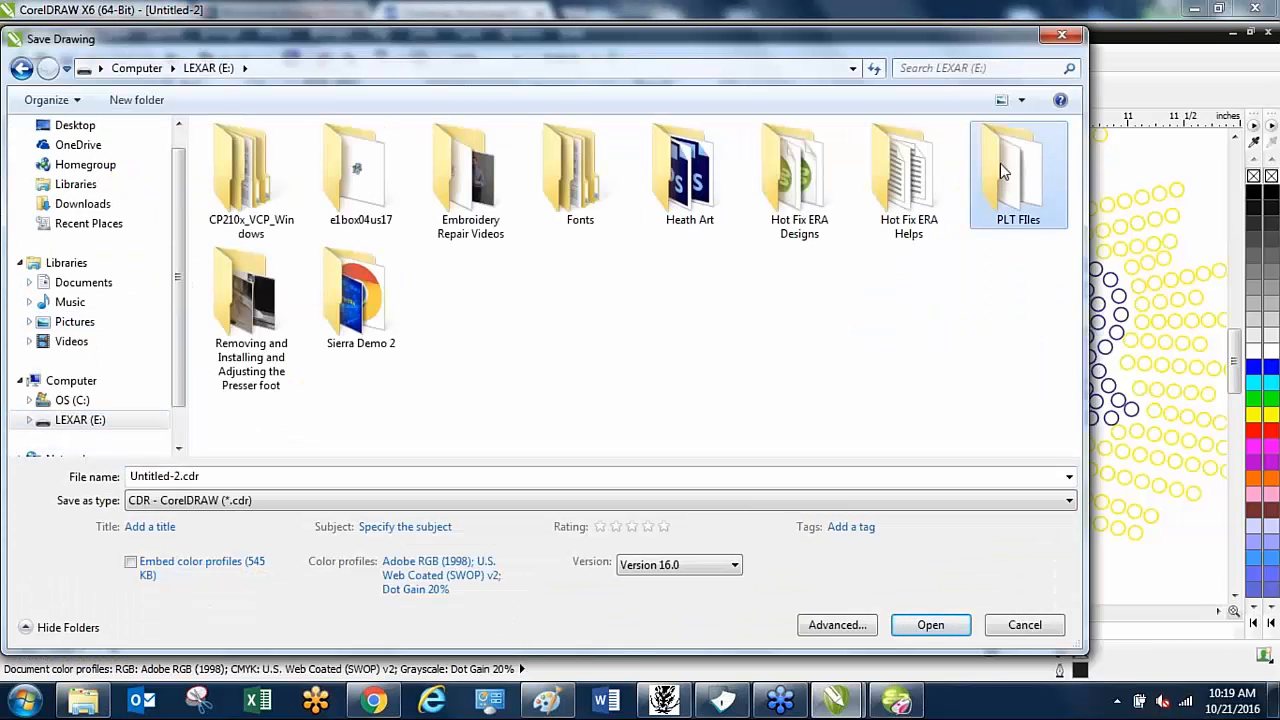
click(220, 480)
text(Cheer Scatter)
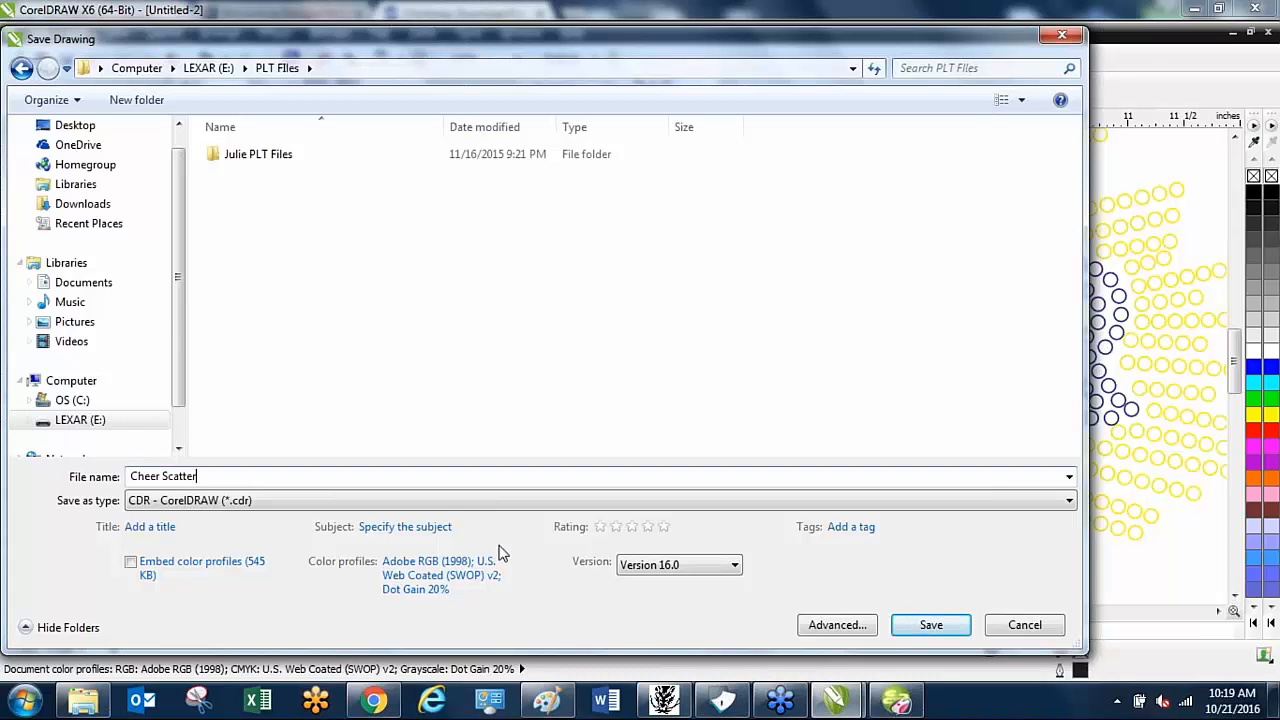
- Choose the PLT - HPGL Plotter File format for Cheer Scatter and save it with the default HPGL export settings
click(443, 500)
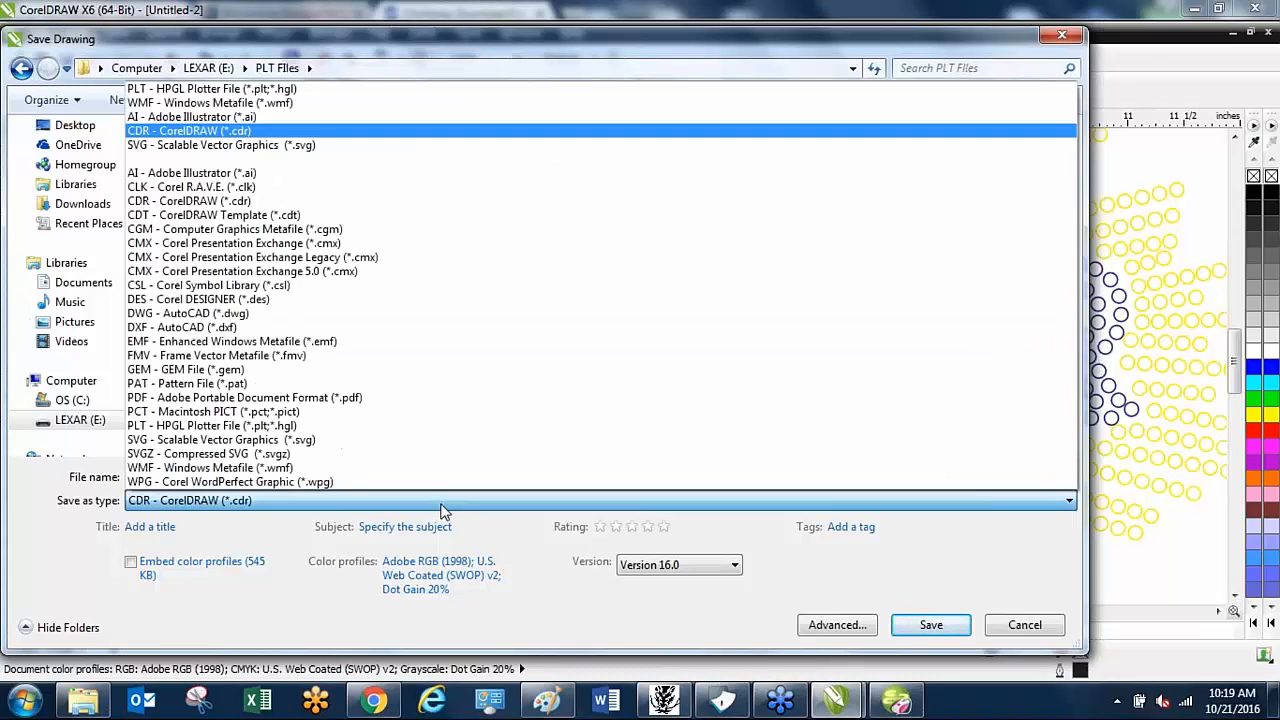
click(290, 92)
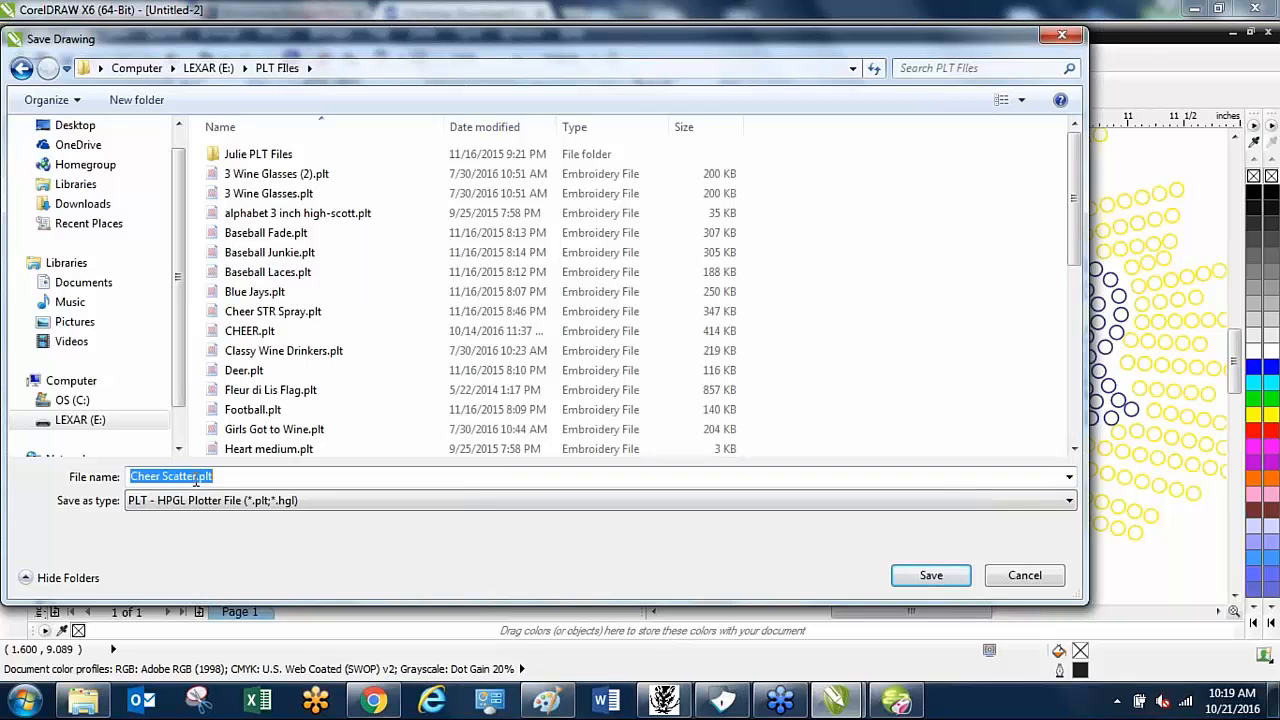
click(928, 574)
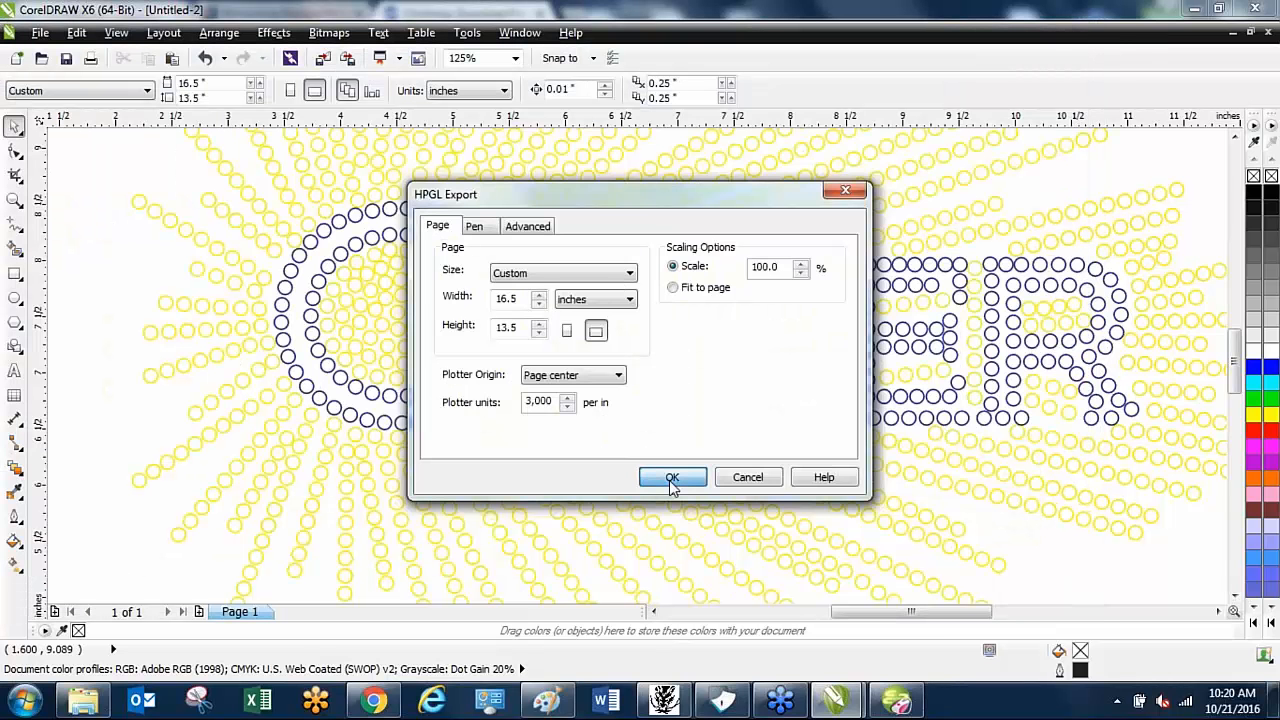
click(672, 478)
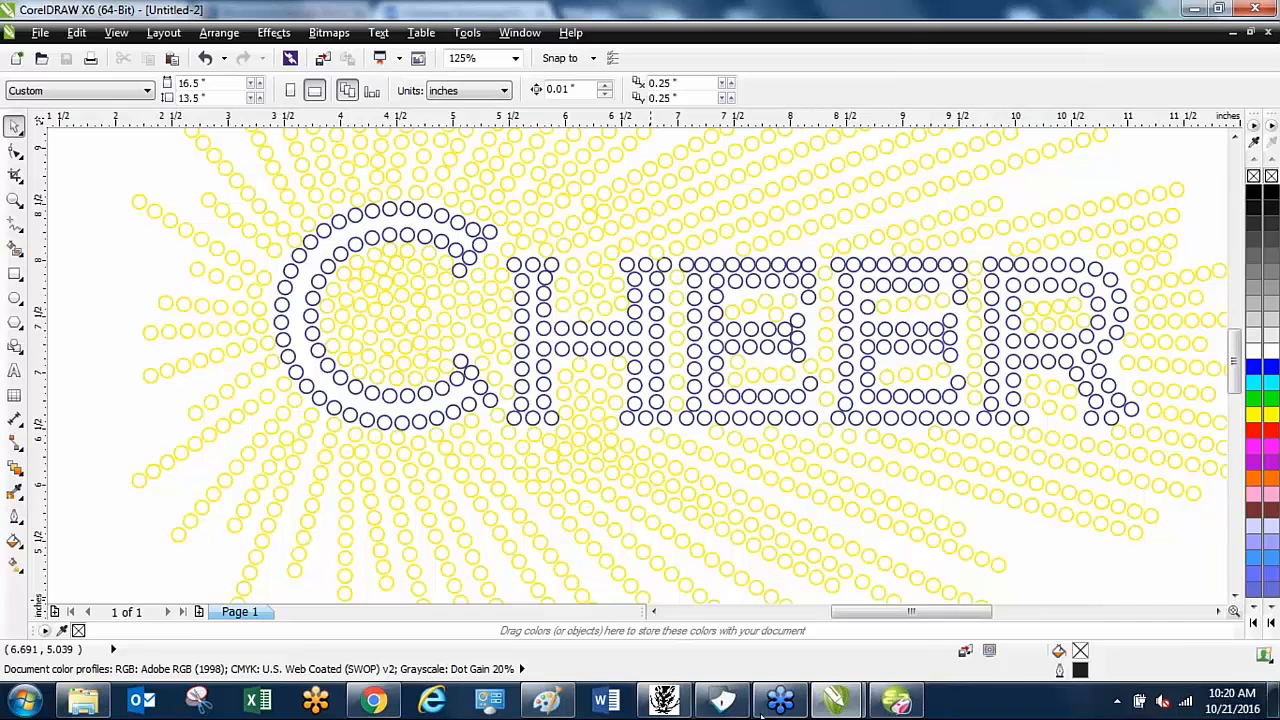
- Switch to Stitch Era and insert Cheer Scatter.plt into the Design4 document as a rhinestone stencil hotfix file
click(895, 700)
click(236, 189)
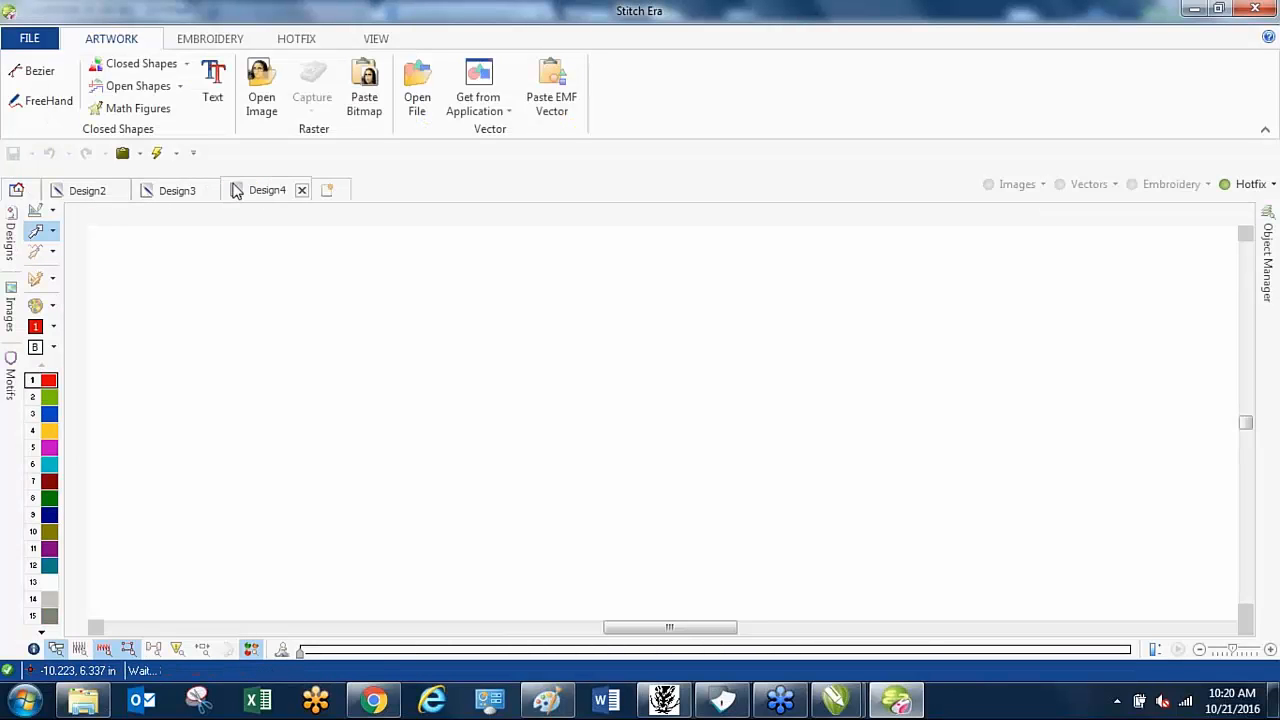
click(32, 39)
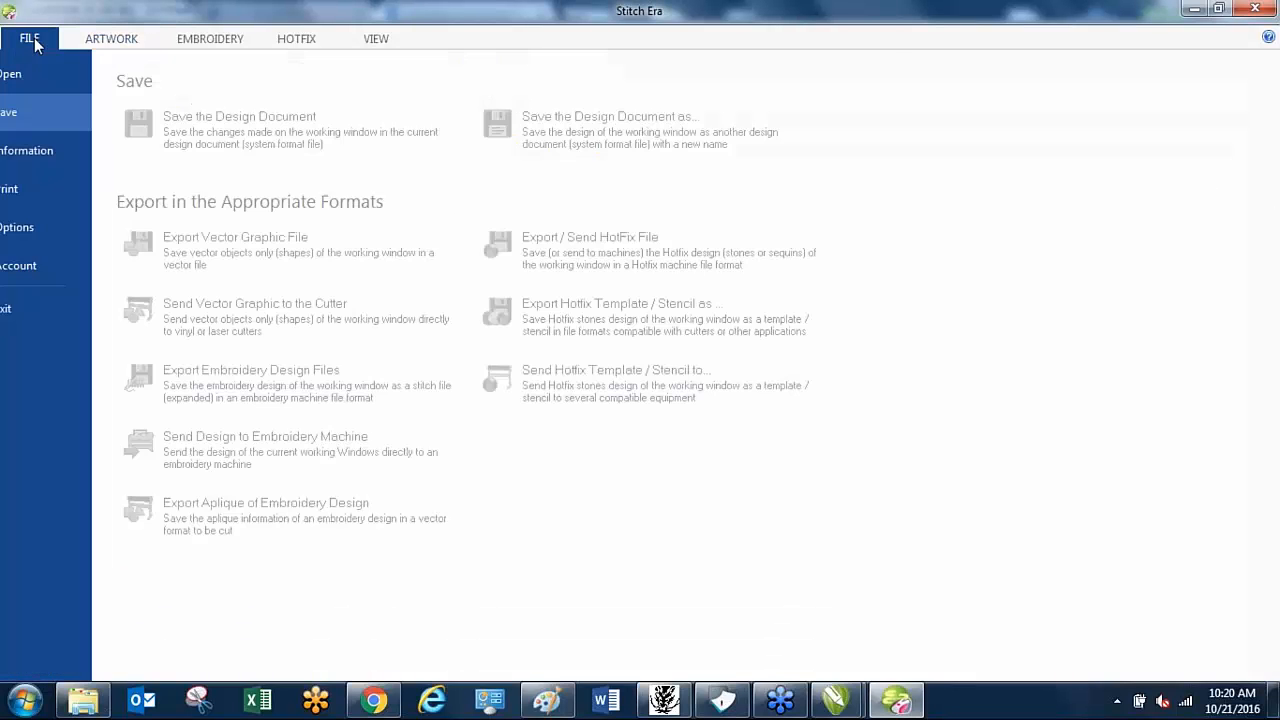
click(38, 76)
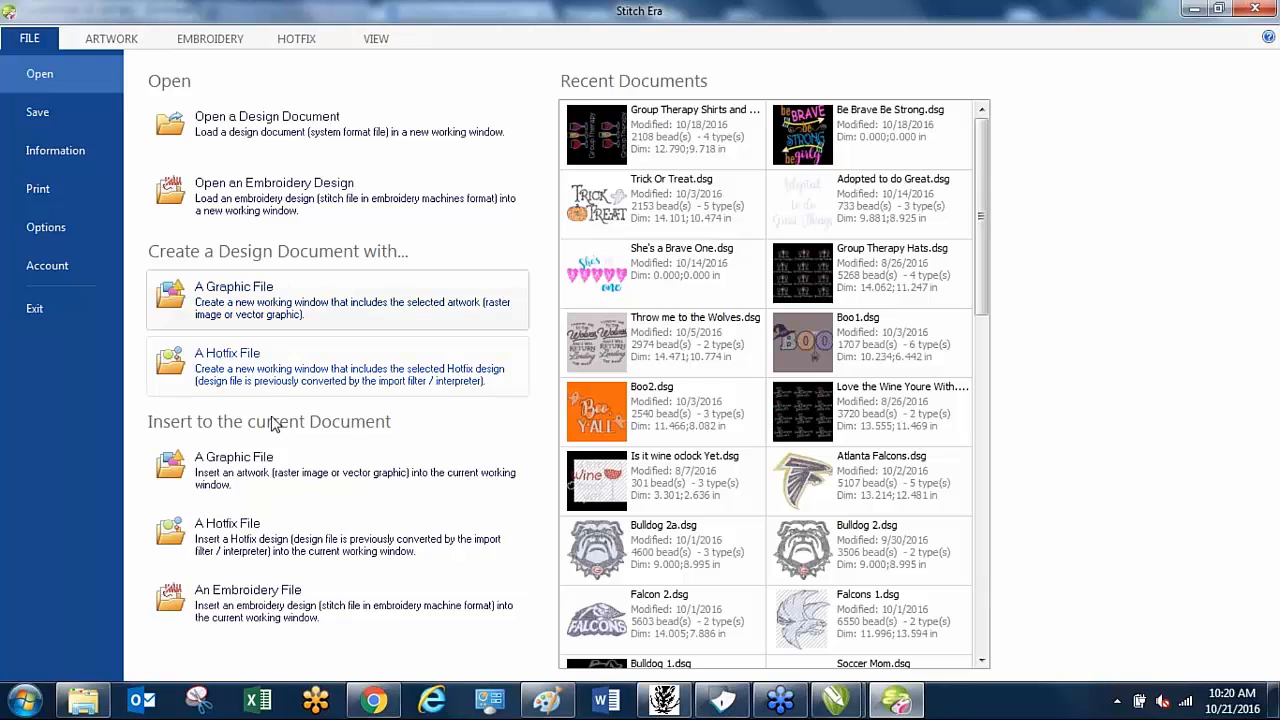
click(218, 540)
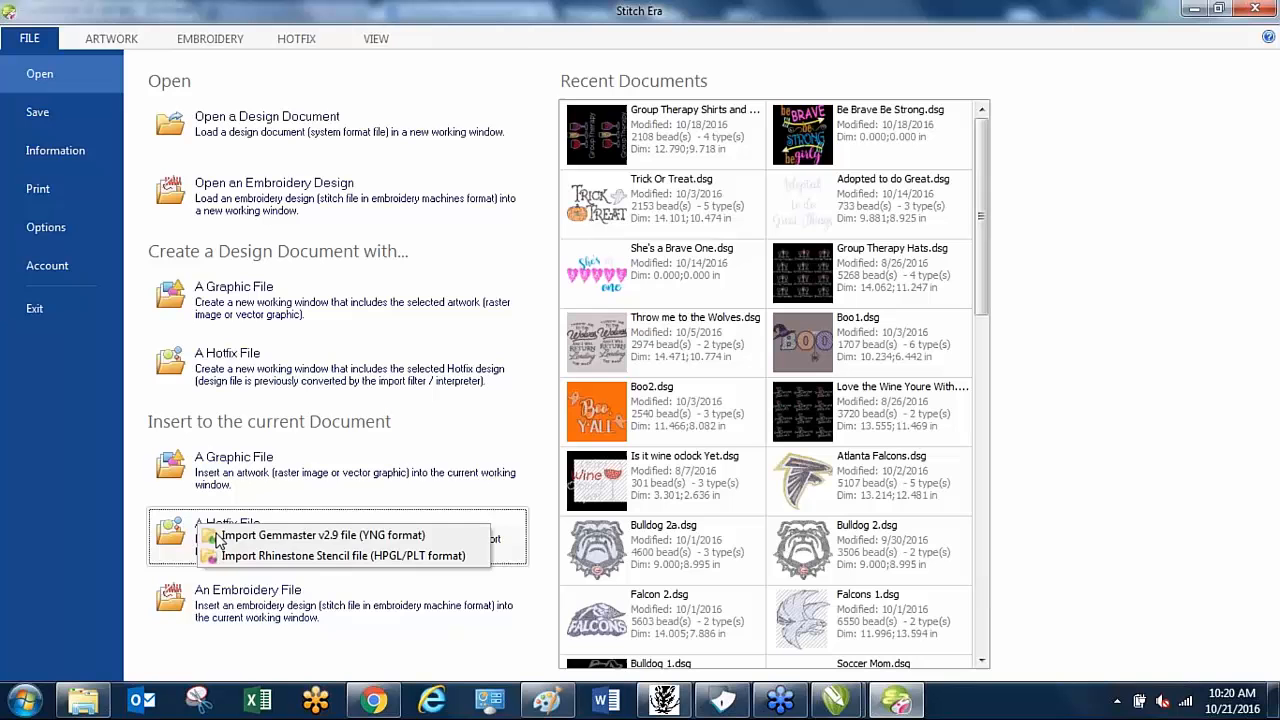
click(272, 557)
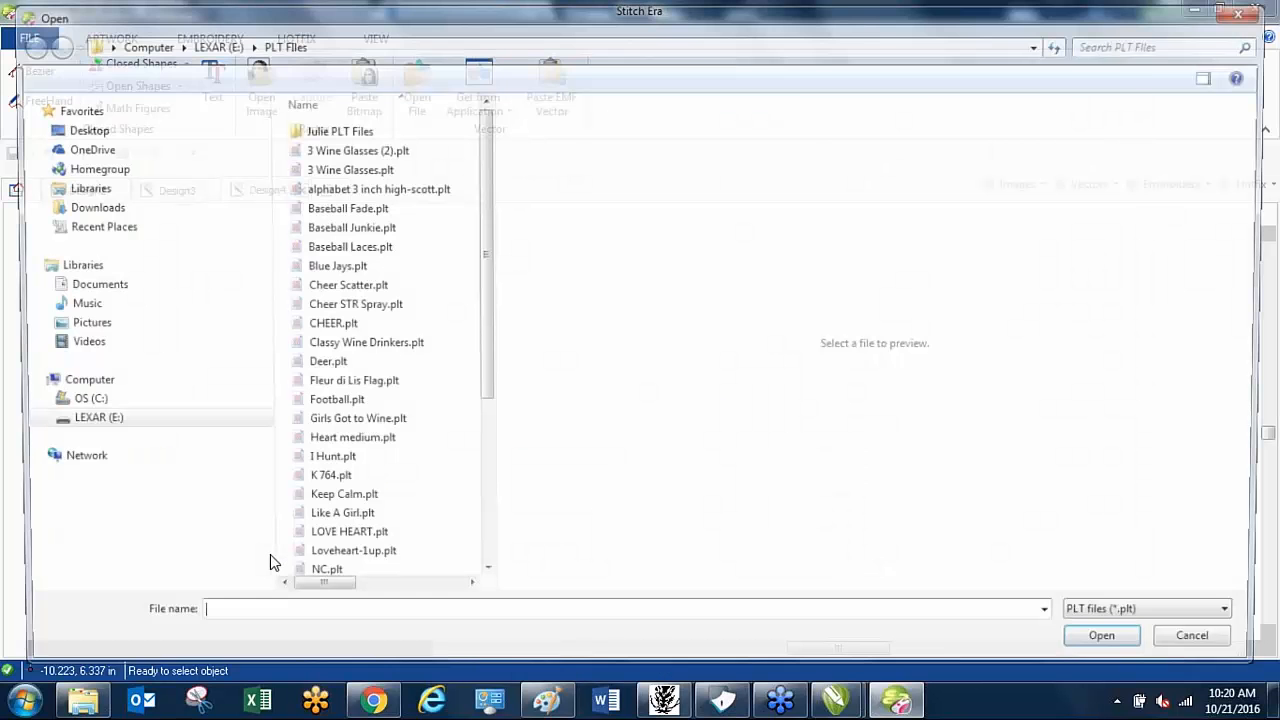
click(373, 288)
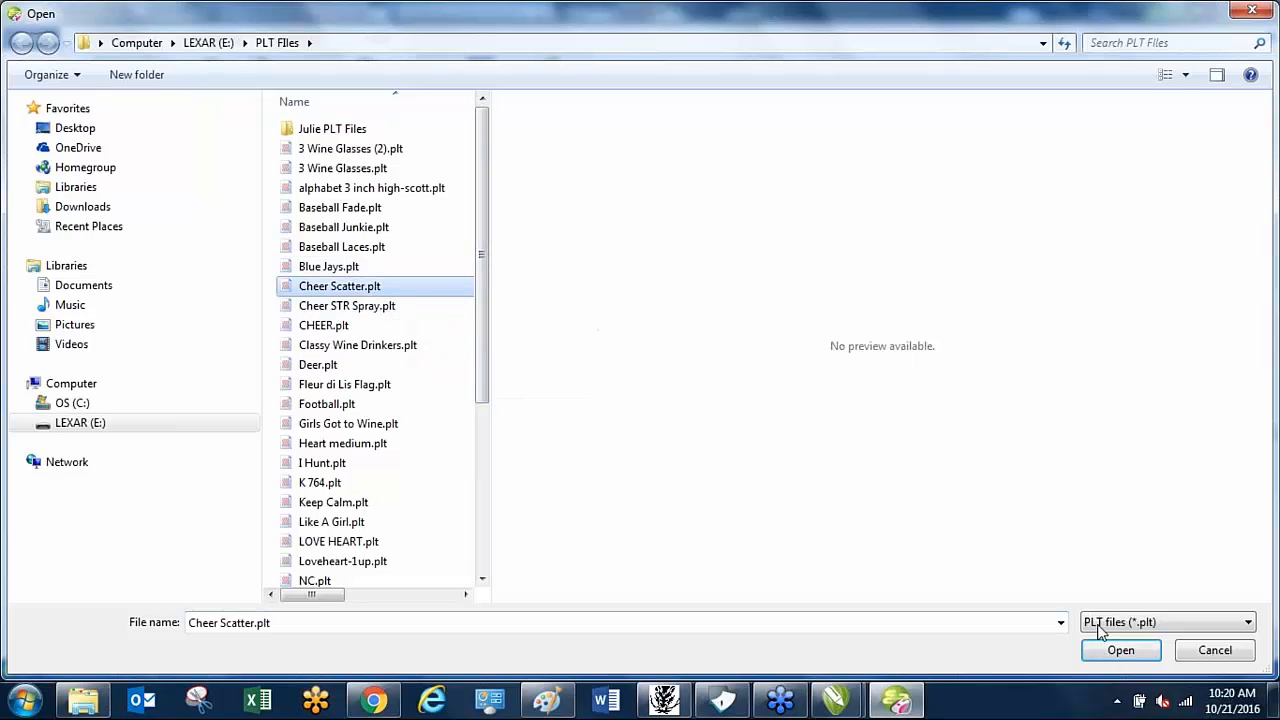
click(1119, 651)
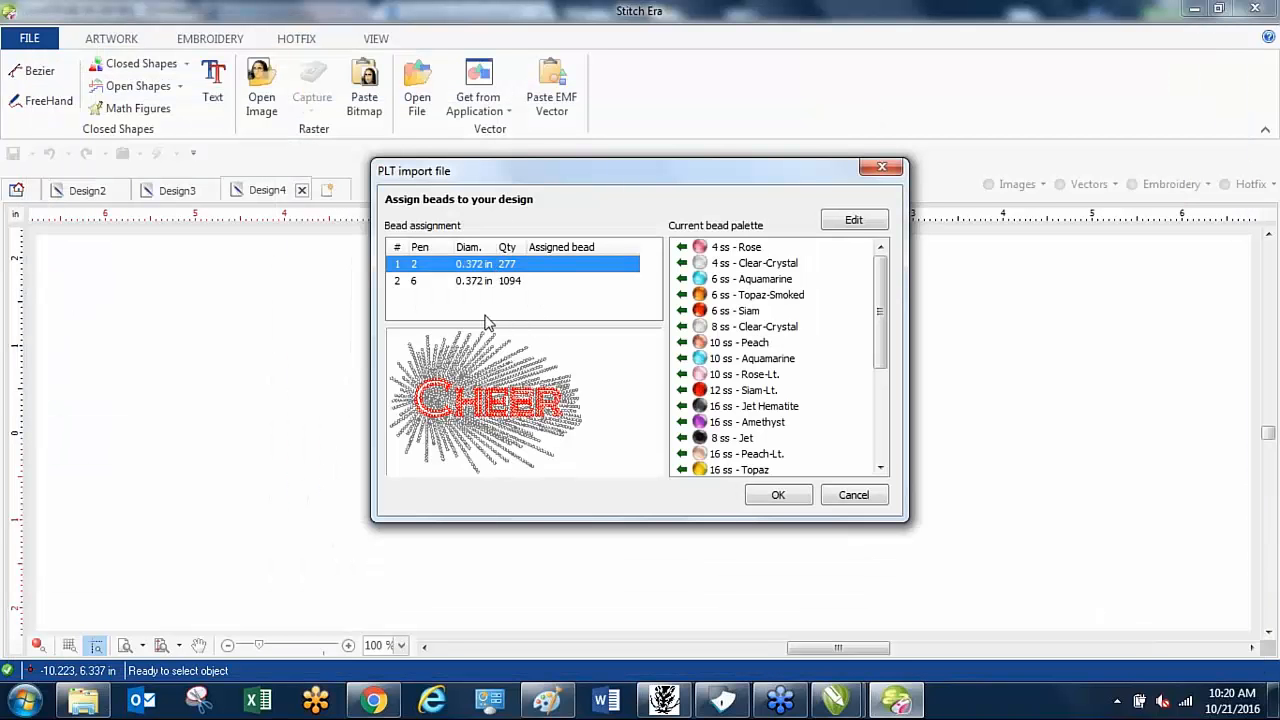
- Preview the pen 6 bead group, check the full design's dimensions in CorelDRAW, and return to the Stitch Era import
click(497, 283)
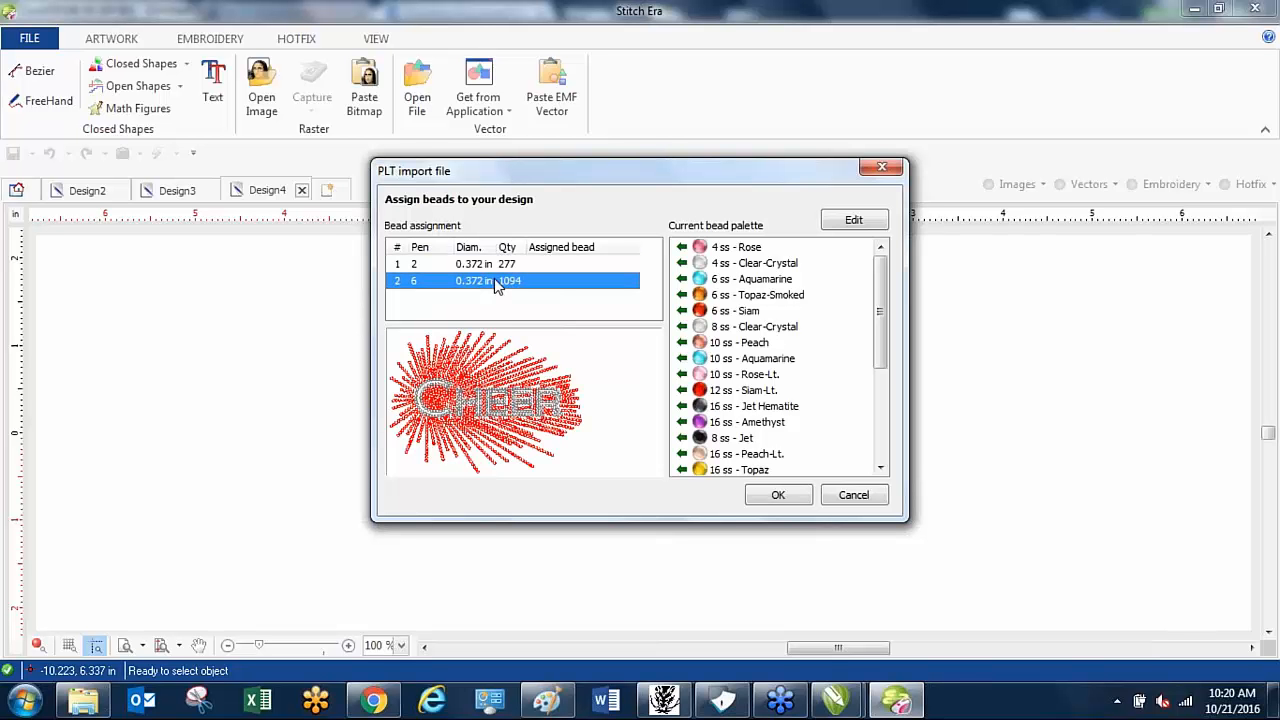
click(897, 700)
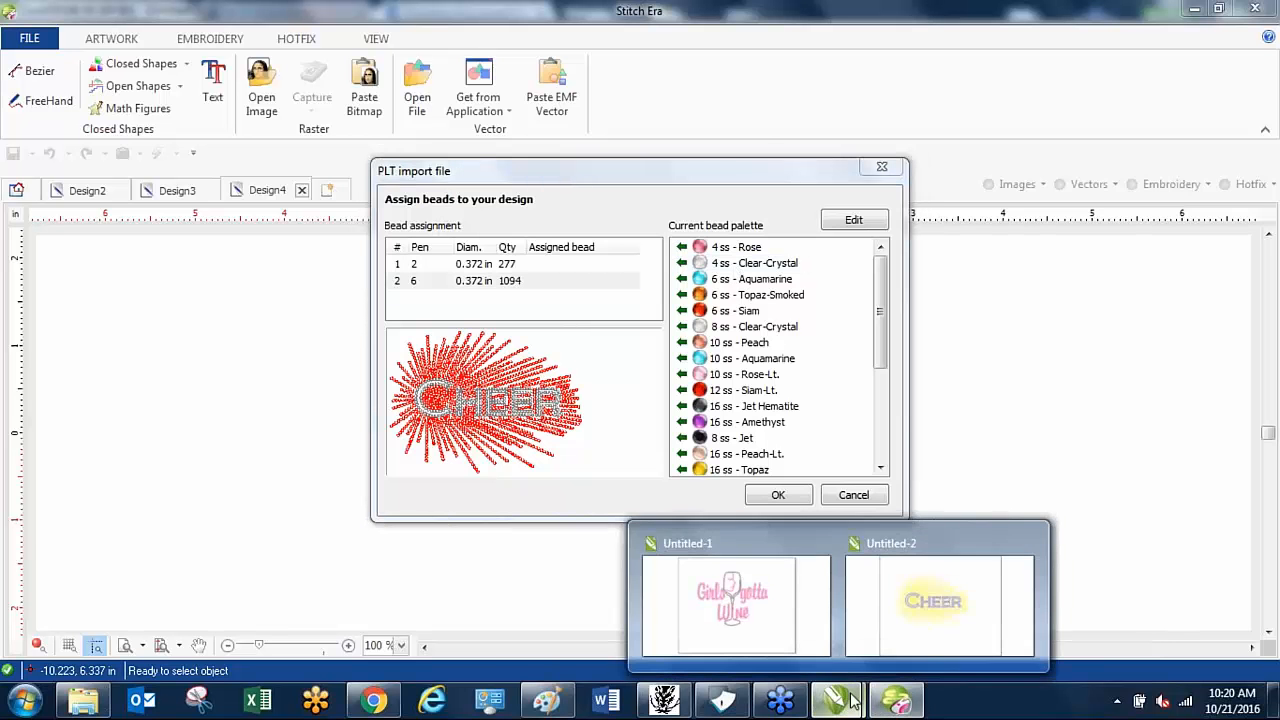
click(978, 620)
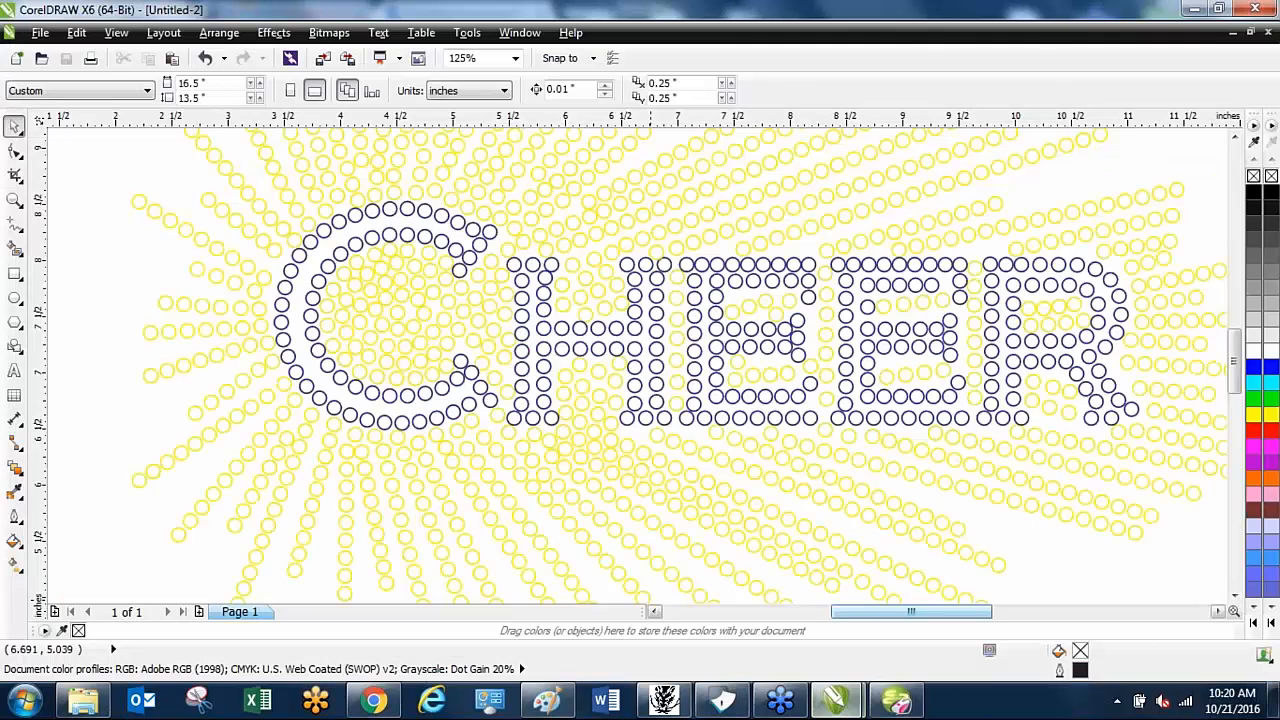
drag(920, 582, 914, 580)
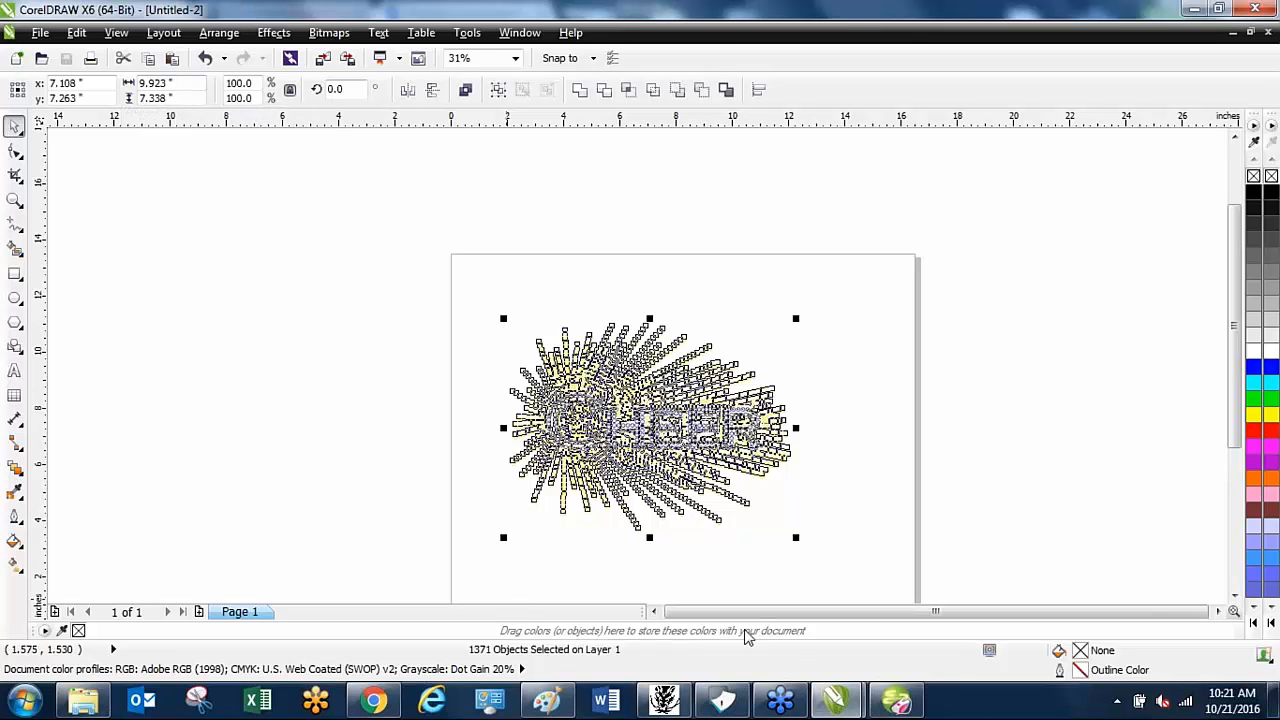
click(897, 700)
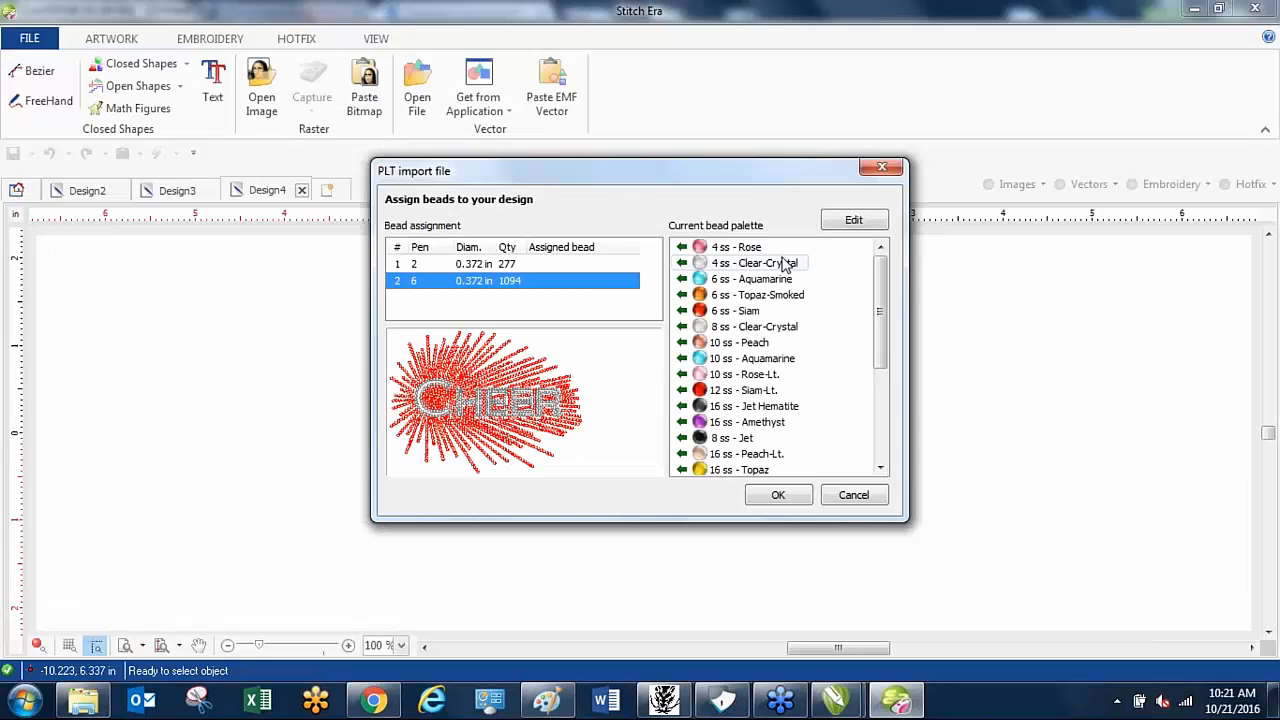
- Open the current bead palette for editing, clear all its beads, and move the catalog aside to reveal the bead assignments
click(851, 221)
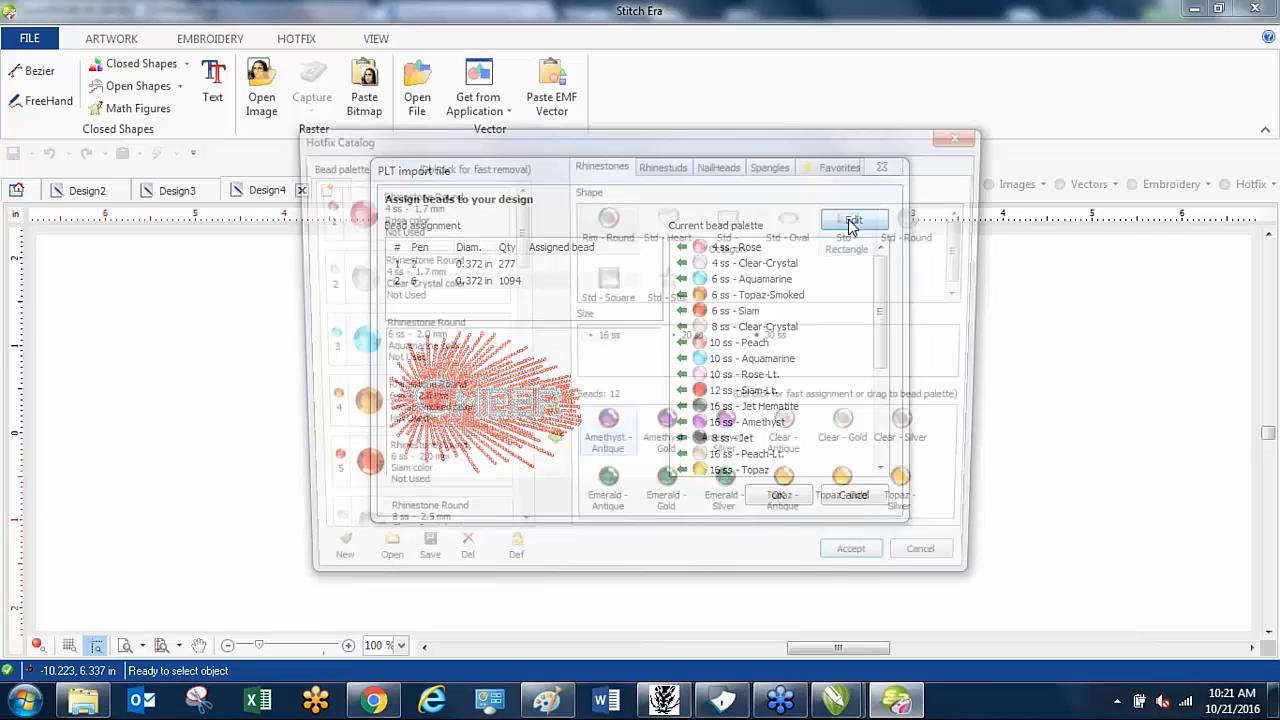
click(321, 565)
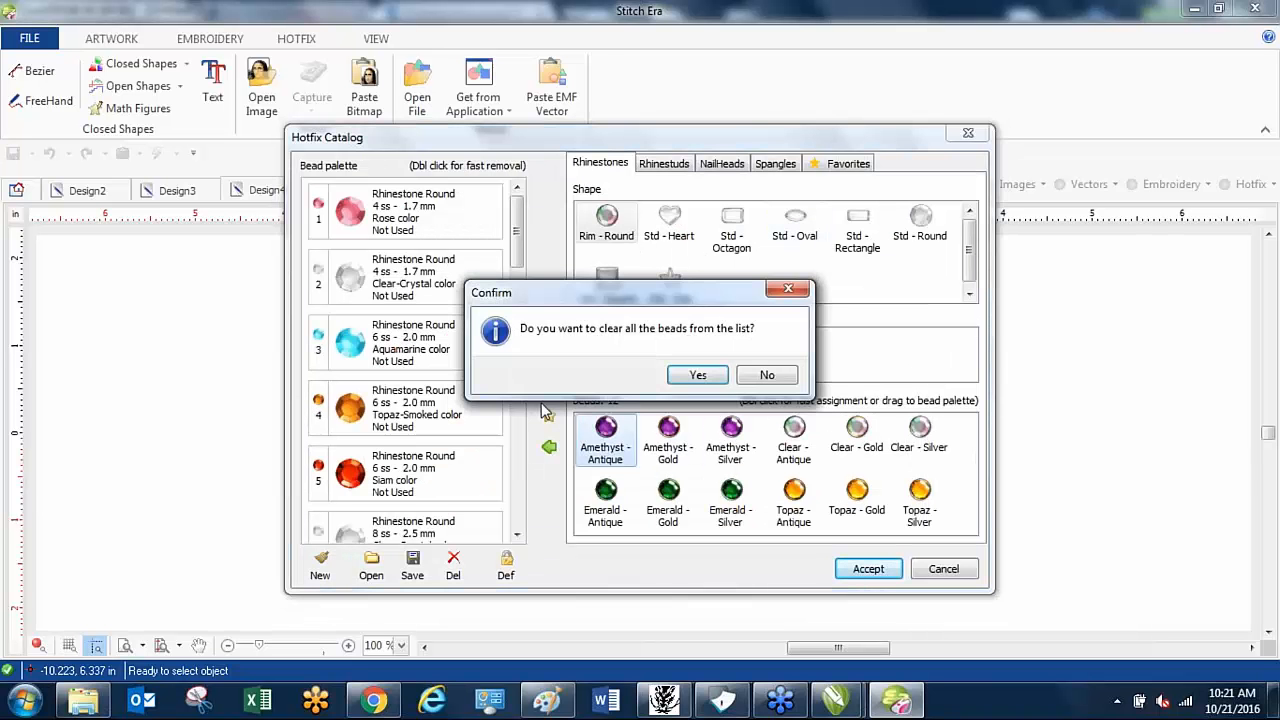
click(697, 374)
drag(716, 140, 944, 60)
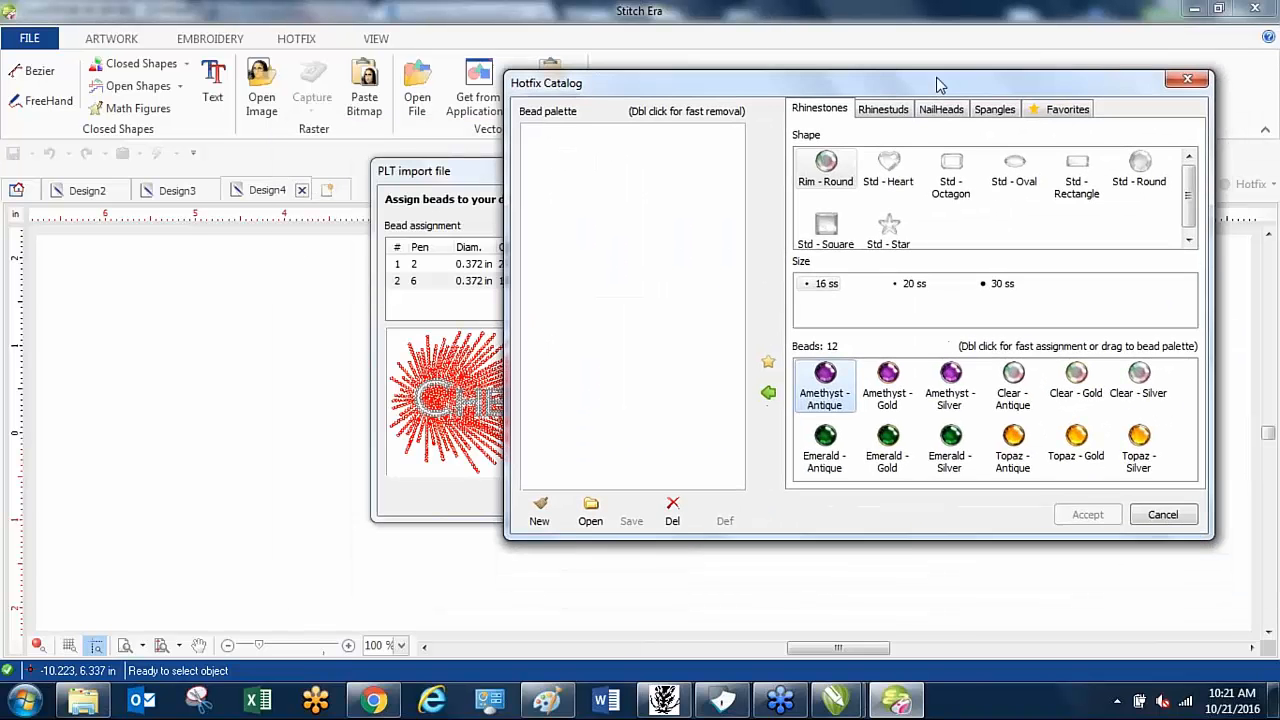
- Add a standard round 10 ss rhinestone in Blue-Capri to the empty bead palette
click(896, 88)
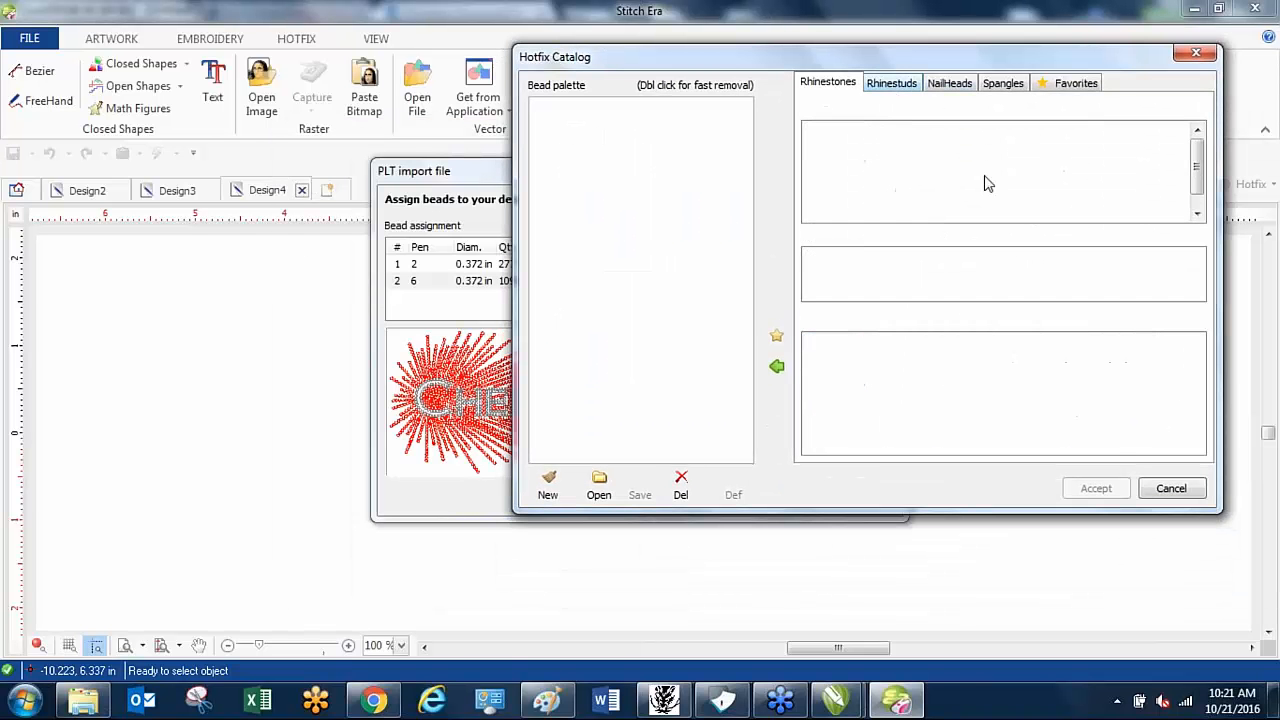
click(840, 88)
click(1145, 138)
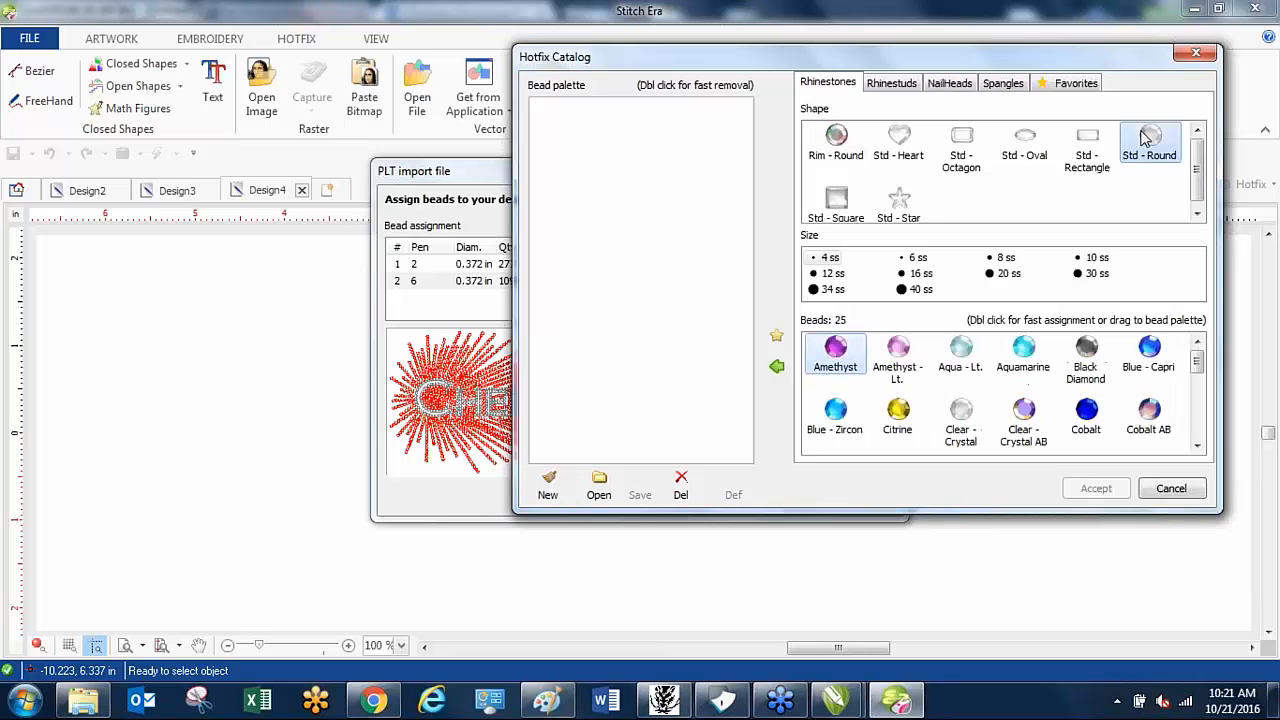
click(1090, 258)
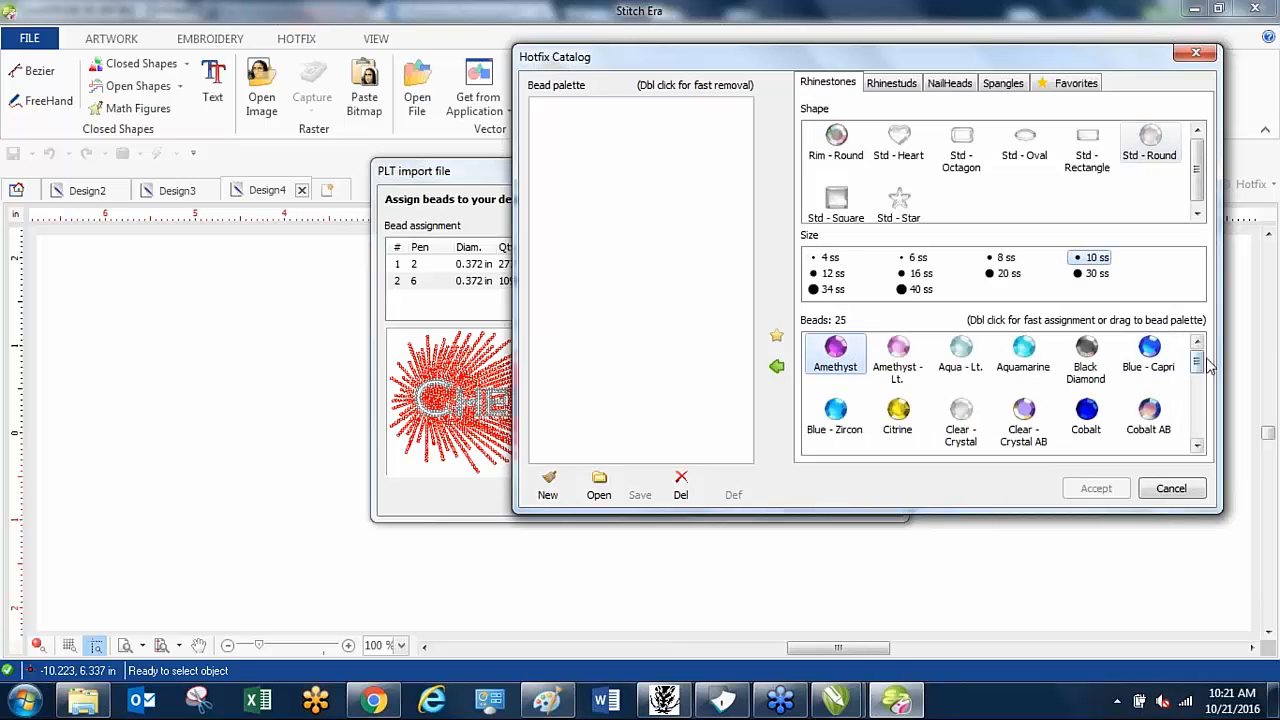
click(1155, 355)
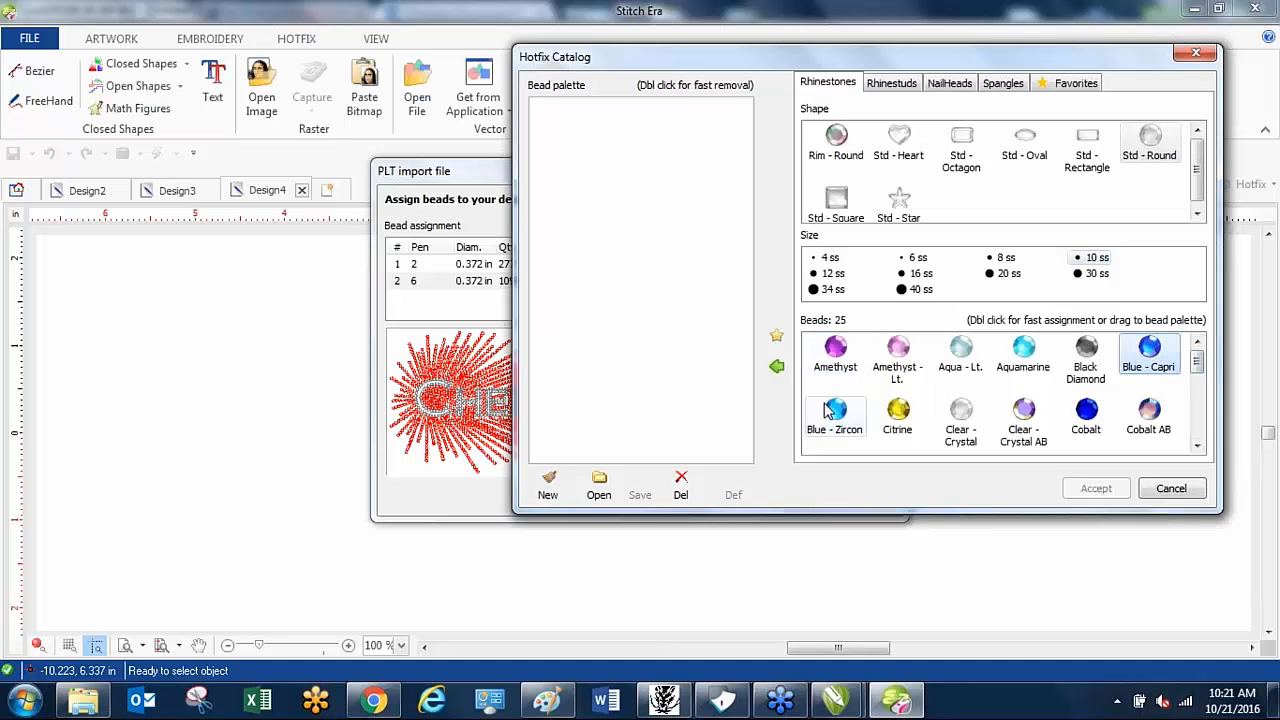
click(776, 366)
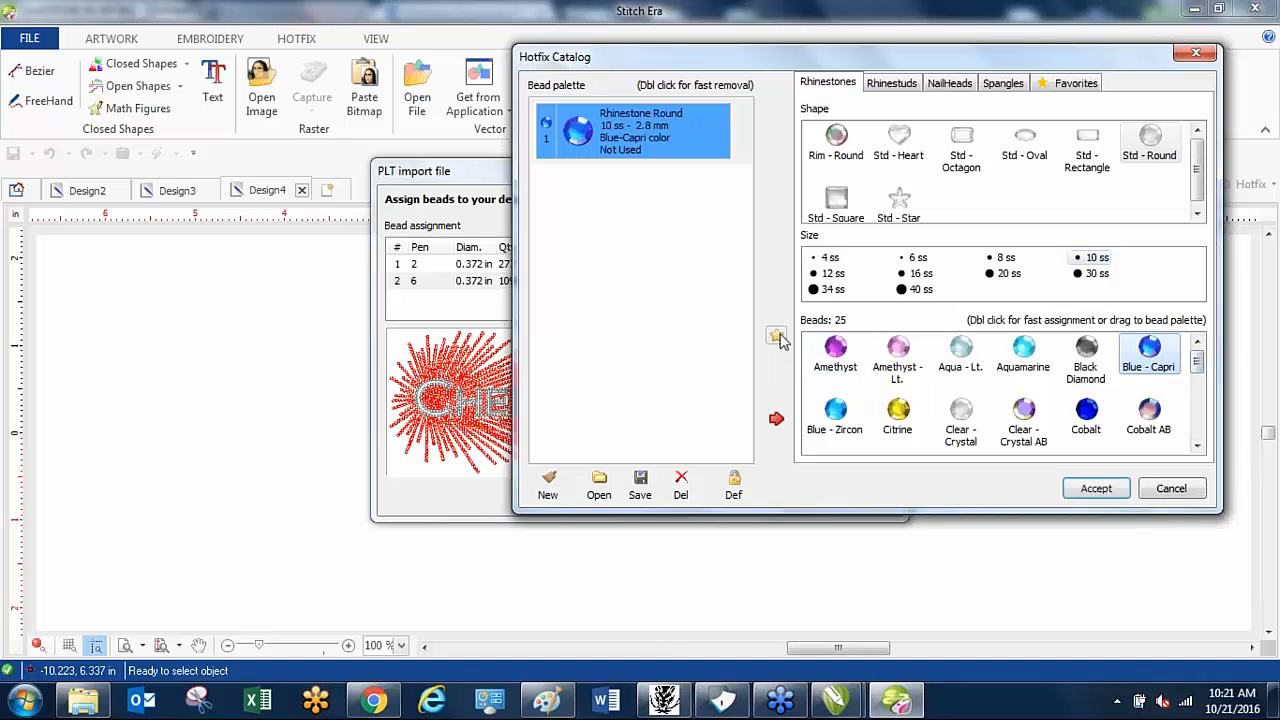
- Add a standard round 10 ss rhinestone in Citrine as the second palette bead and accept the edited palette
click(898, 410)
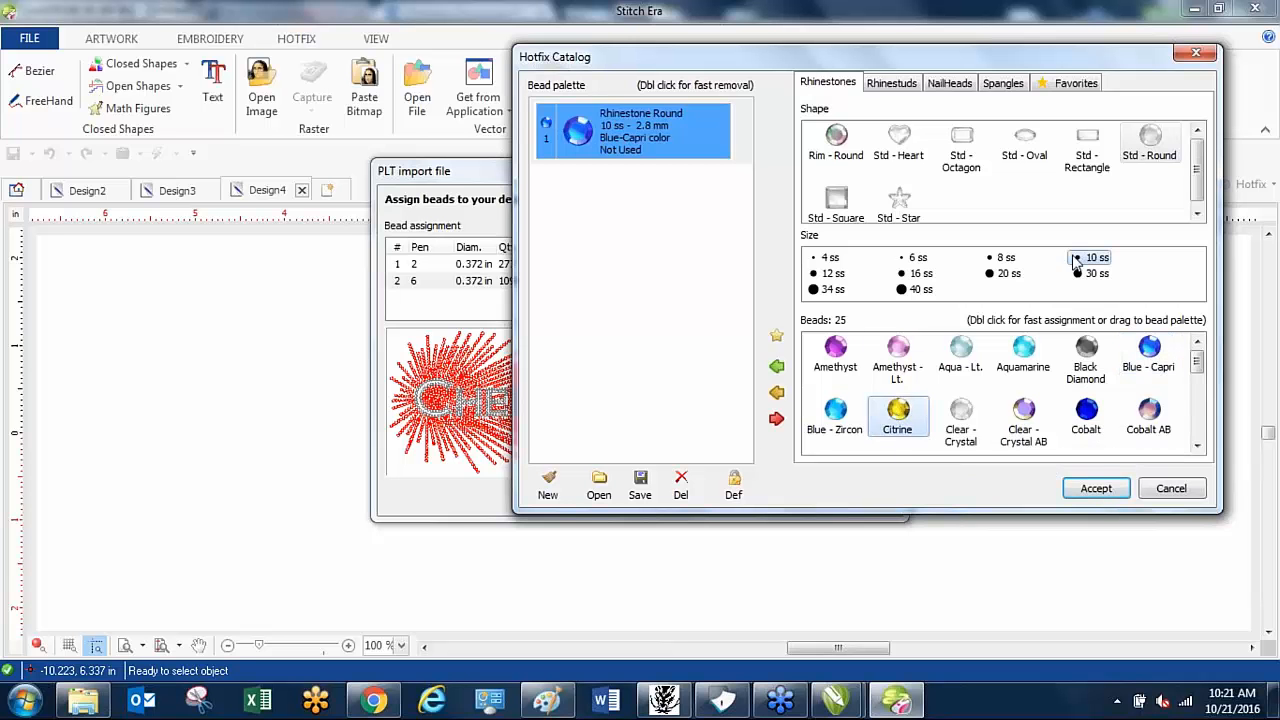
click(778, 395)
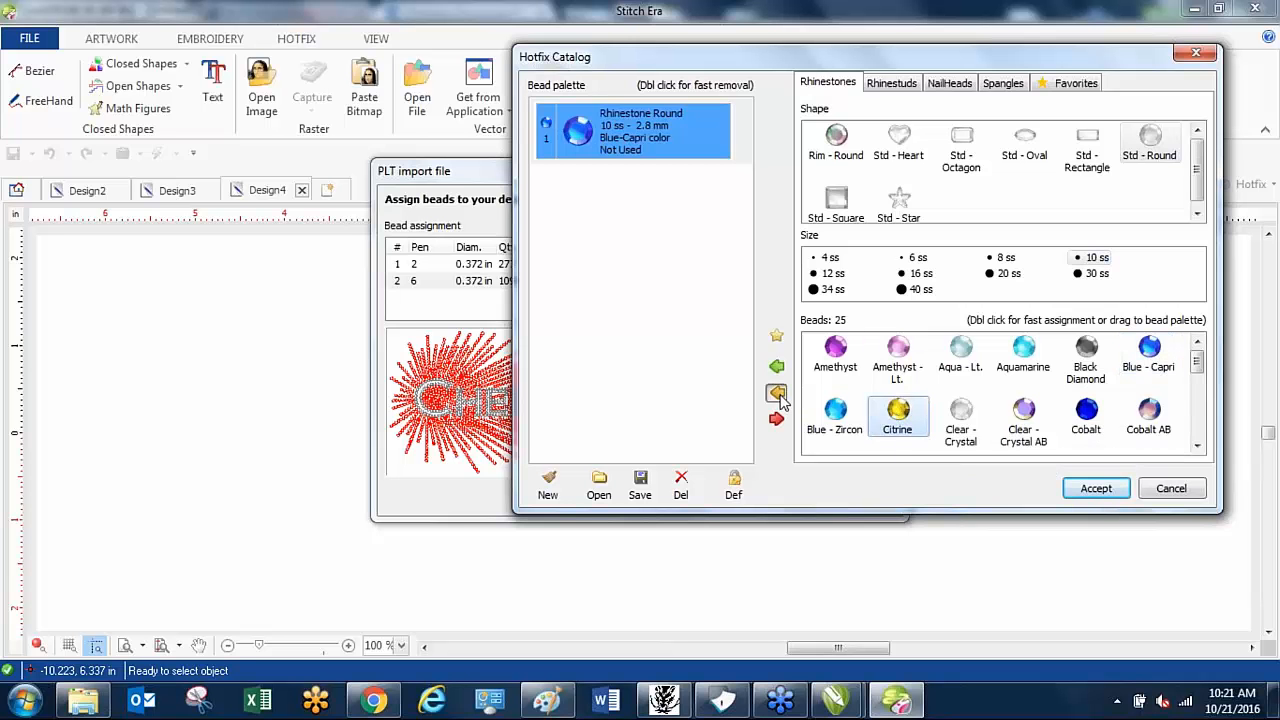
click(1148, 352)
click(778, 394)
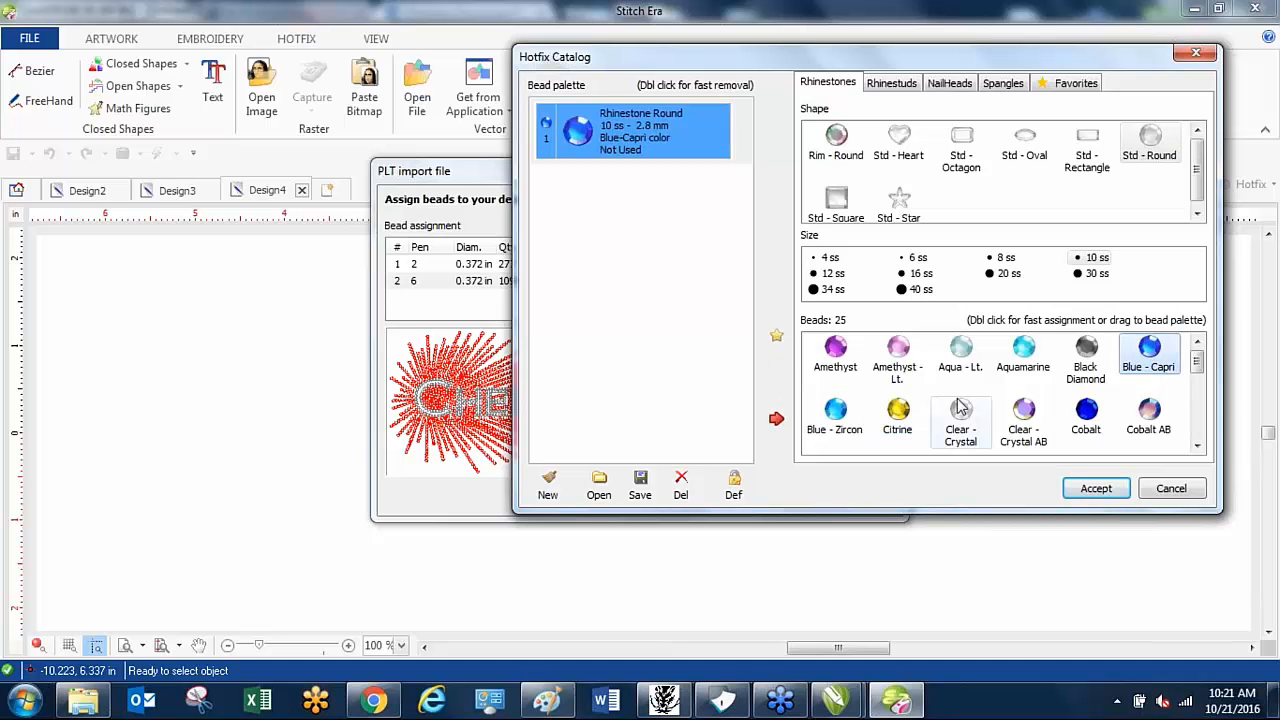
click(777, 366)
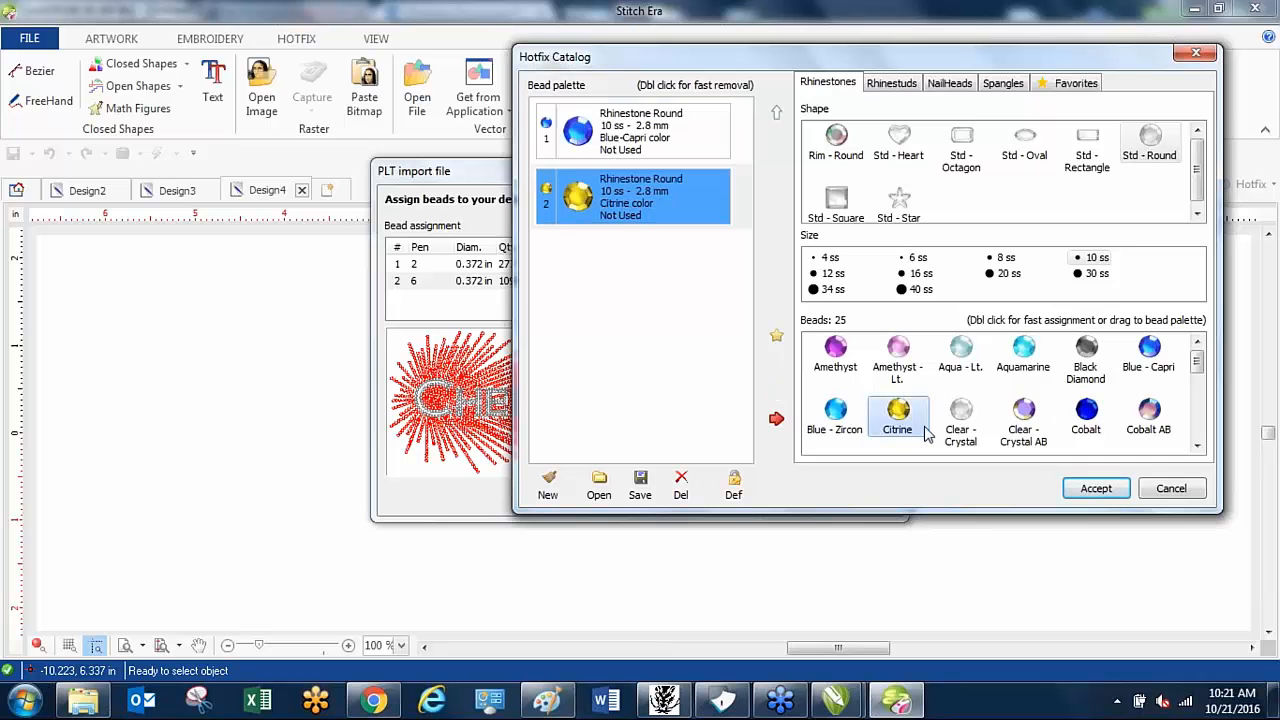
click(1090, 487)
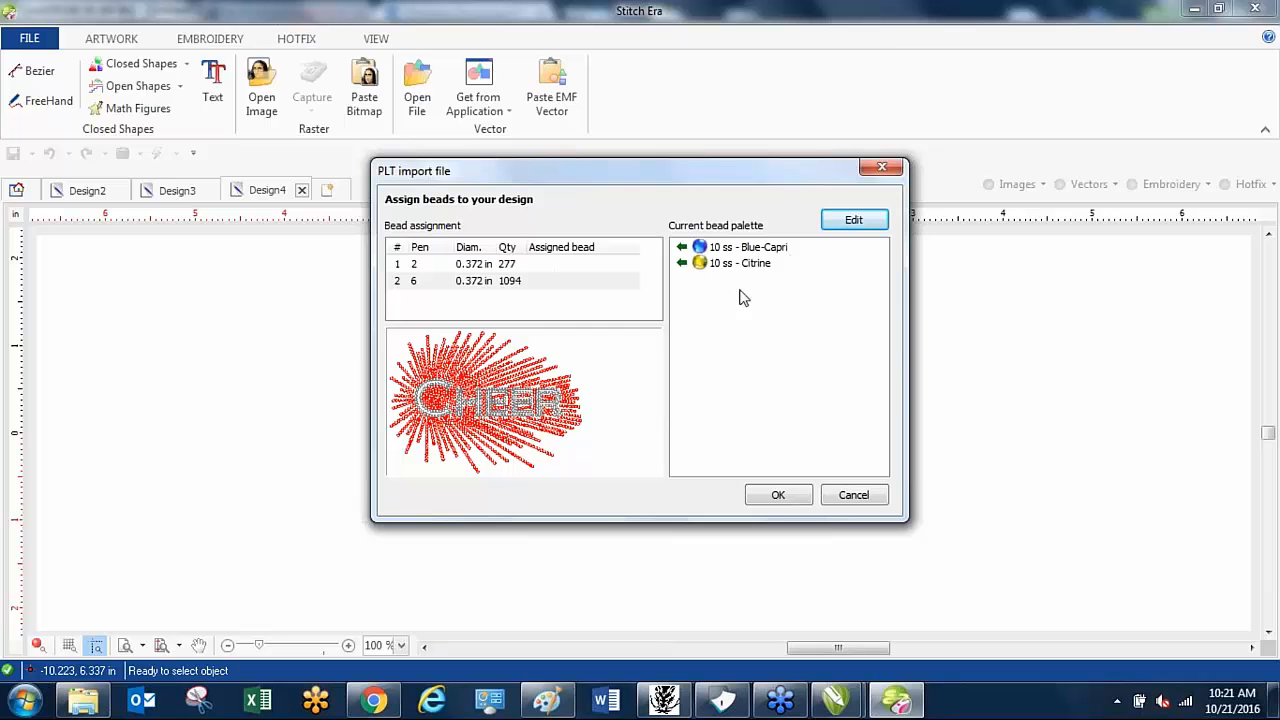
- Assign 10 ss Blue-Capri to the pen 2 beads and 10 ss Citrine to the pen 6 beads, and complete the PLT import
click(683, 252)
click(630, 280)
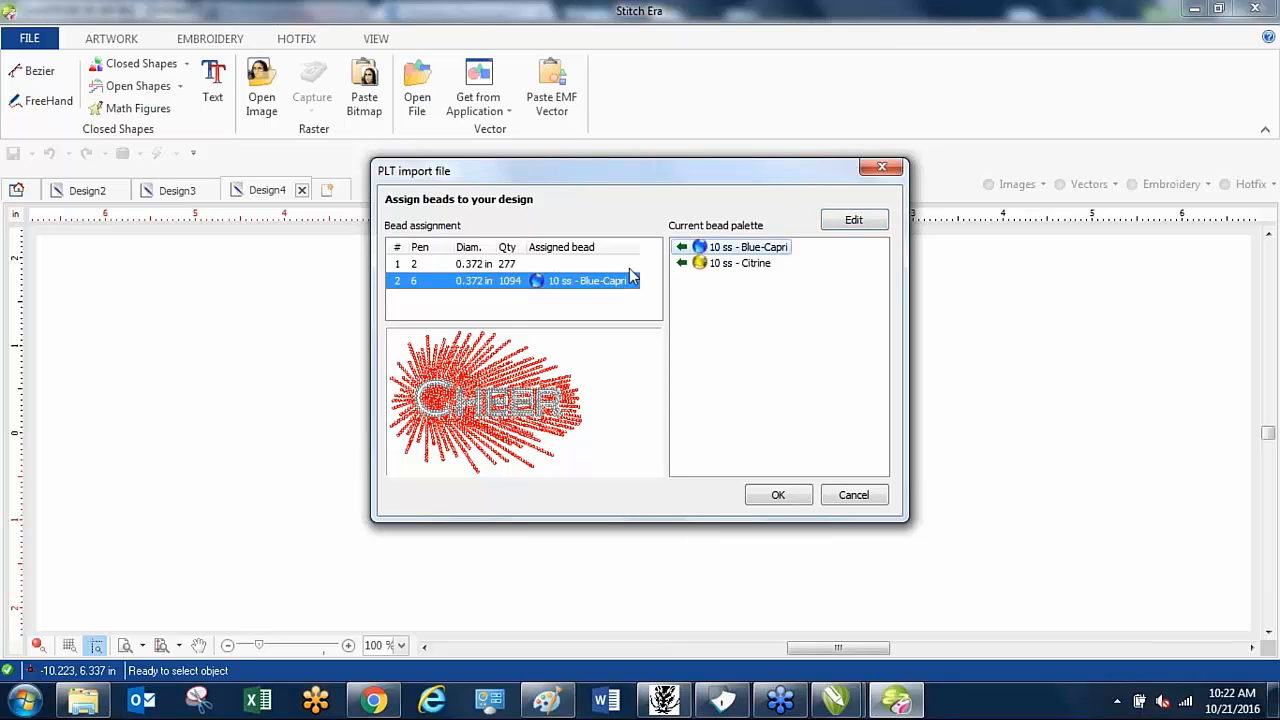
click(622, 264)
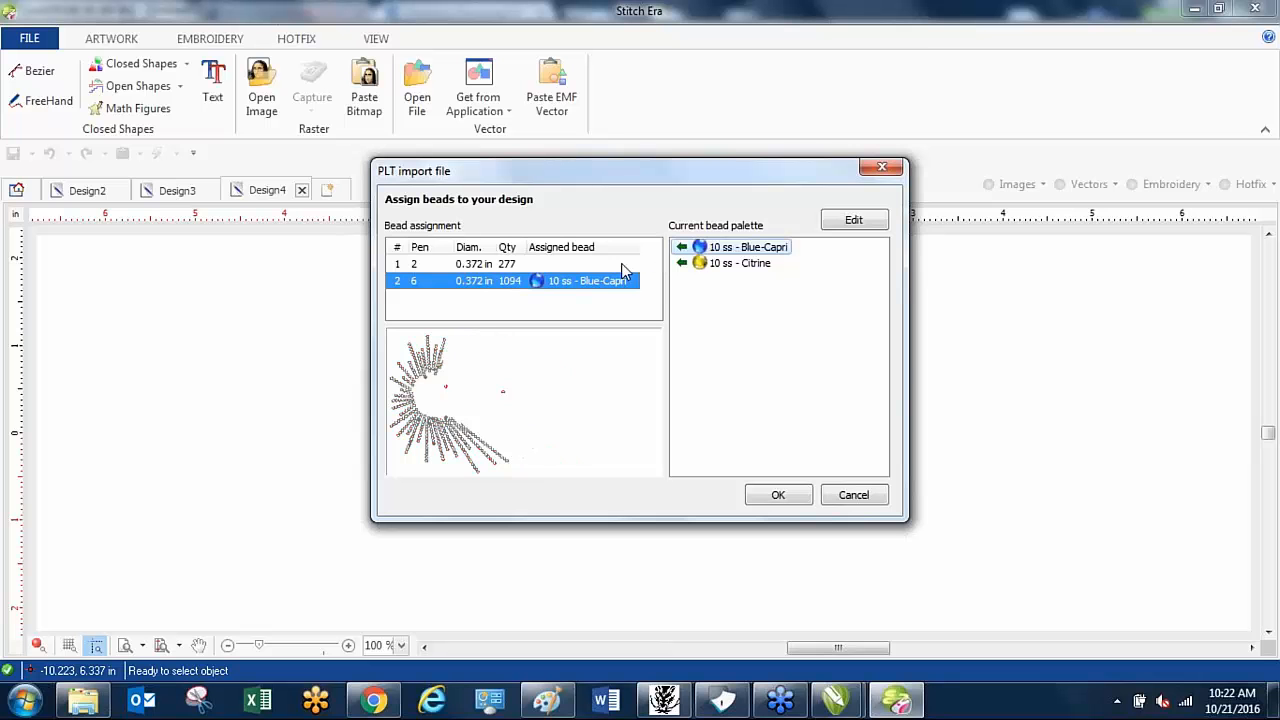
click(681, 248)
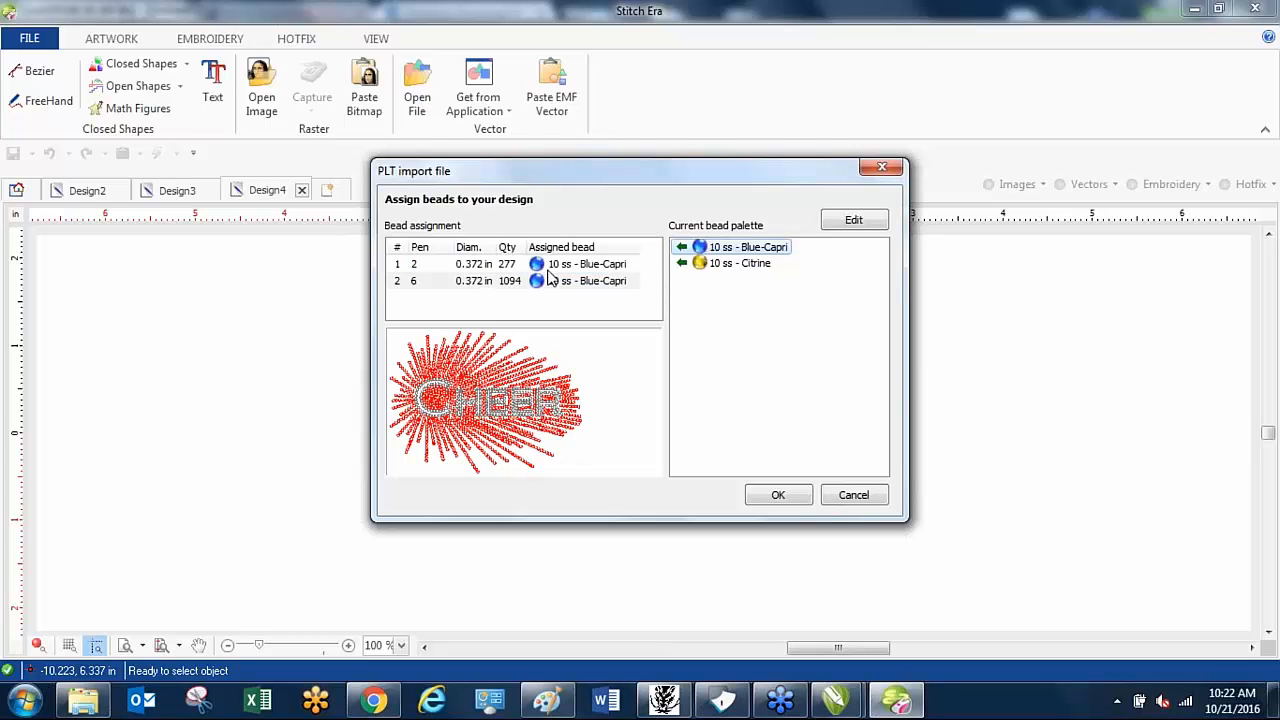
click(682, 264)
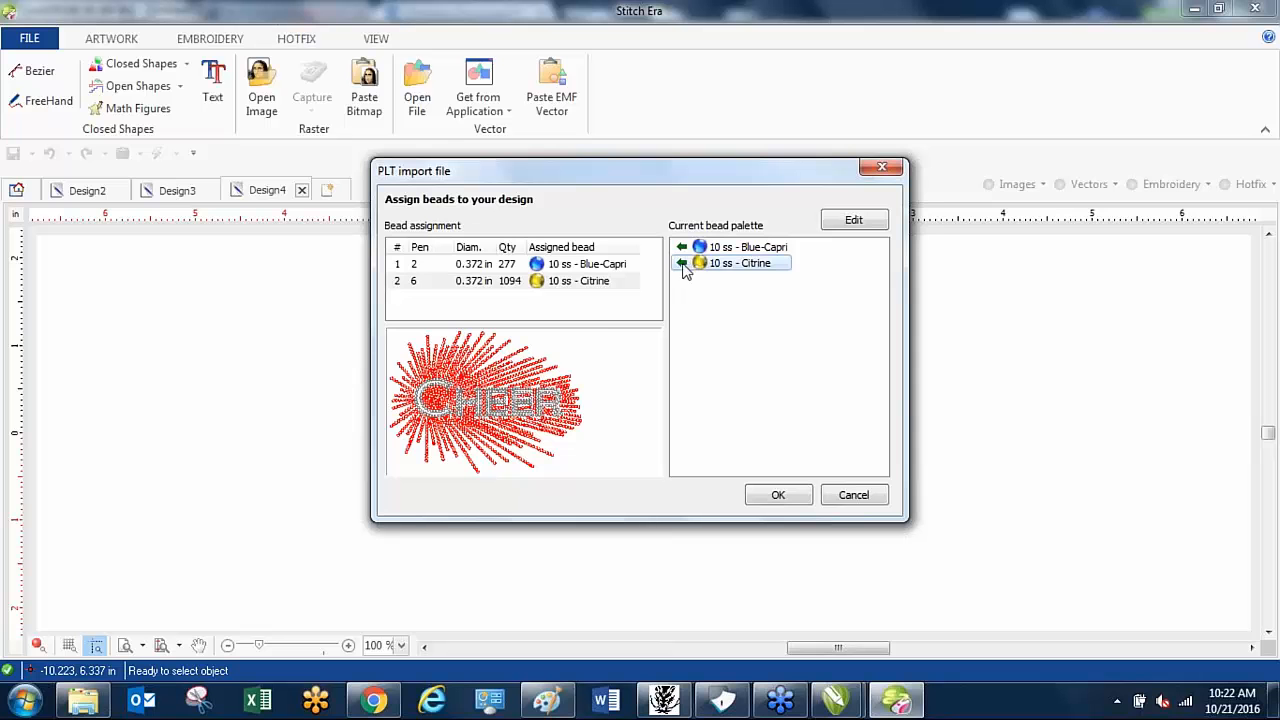
click(777, 496)
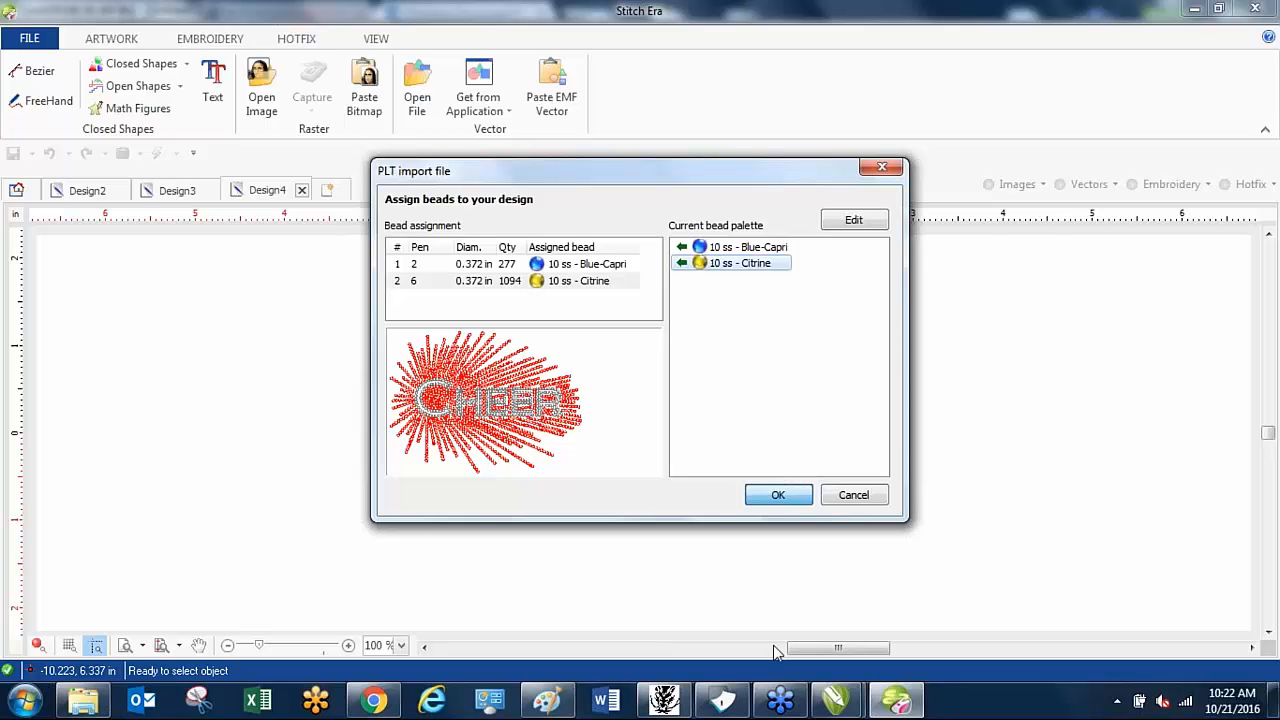
- Scale the imported design proportionally to a width of 9.923 in and move it nearer the centre of the workspace
mouse_move(836, 703)
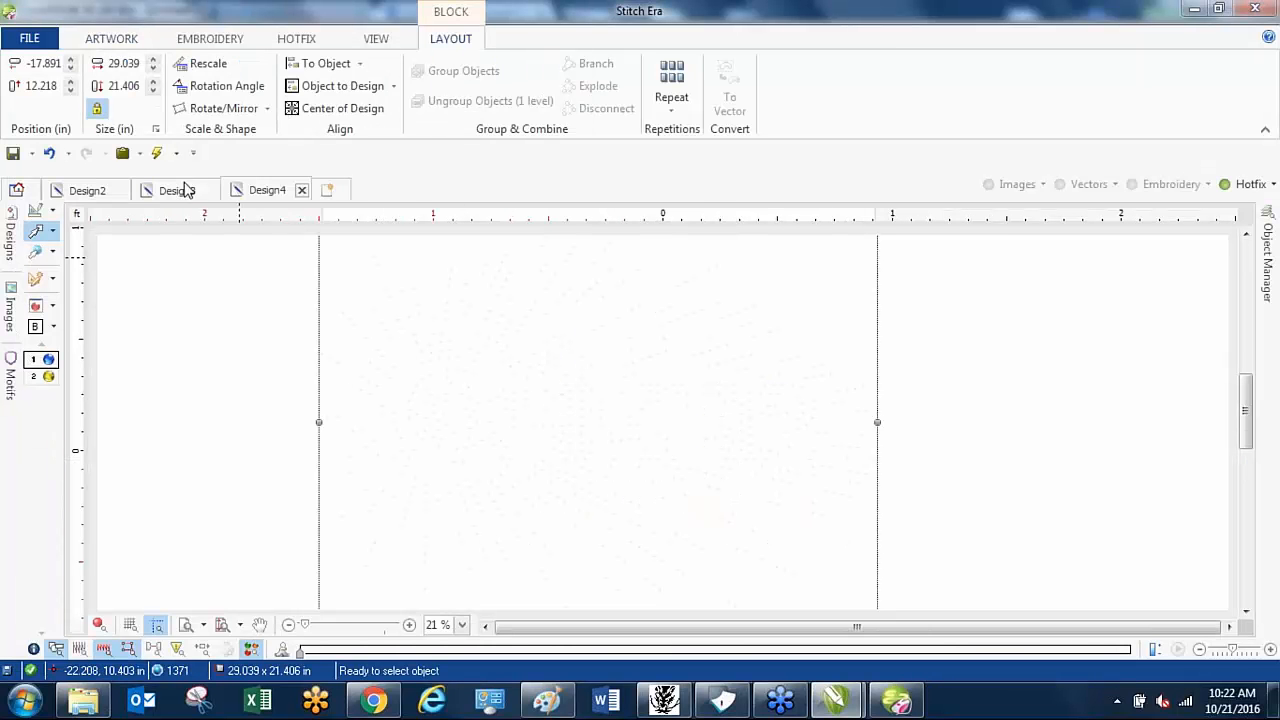
double_click(126, 66)
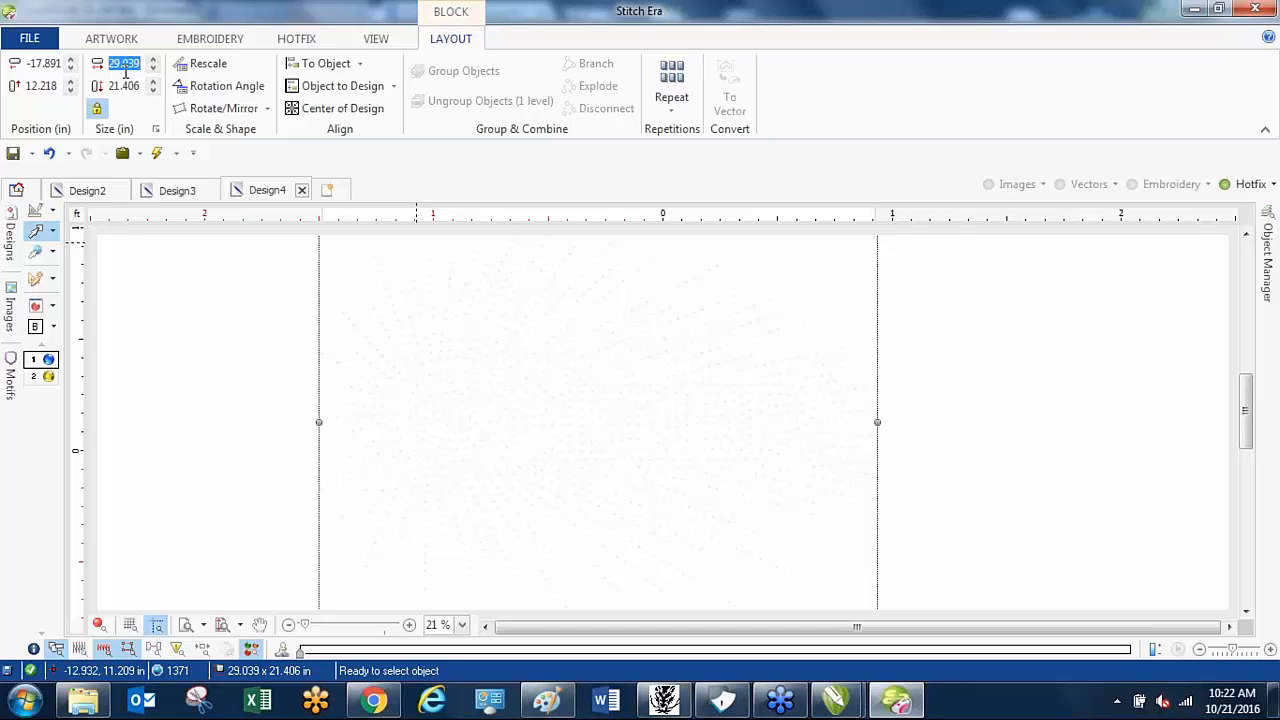
text(92)
key(Return)
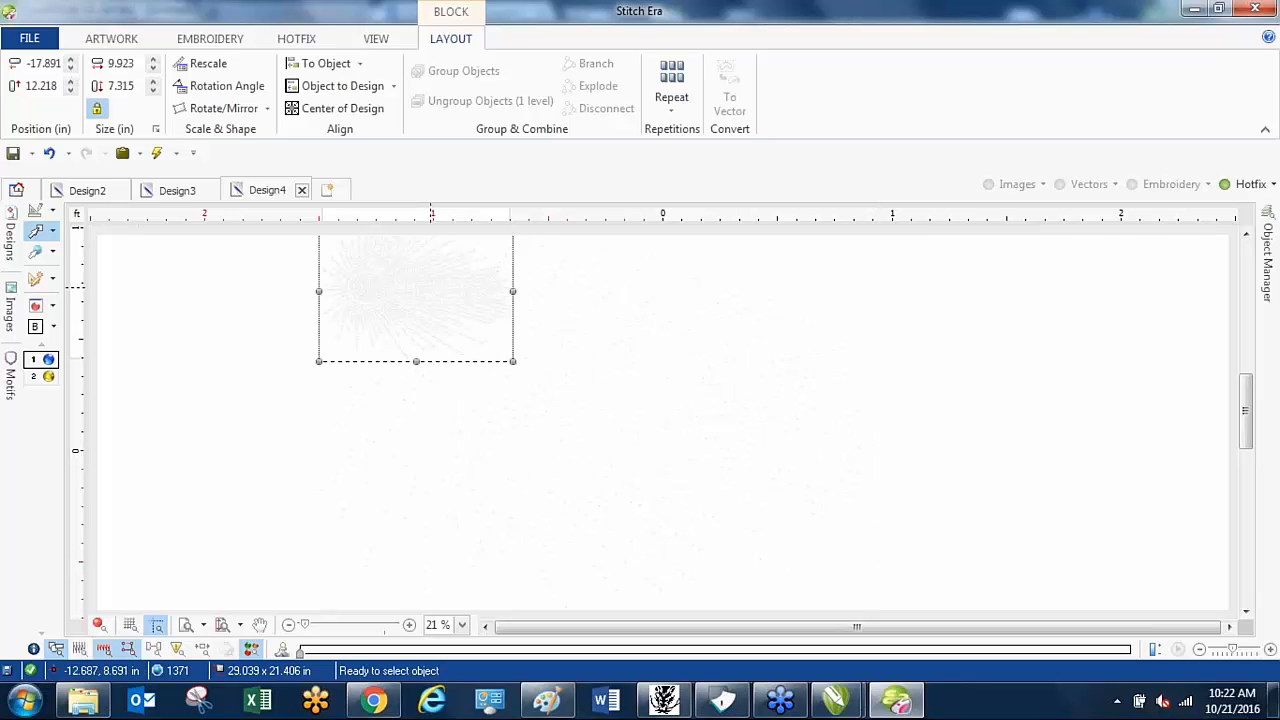
drag(437, 291, 630, 389)
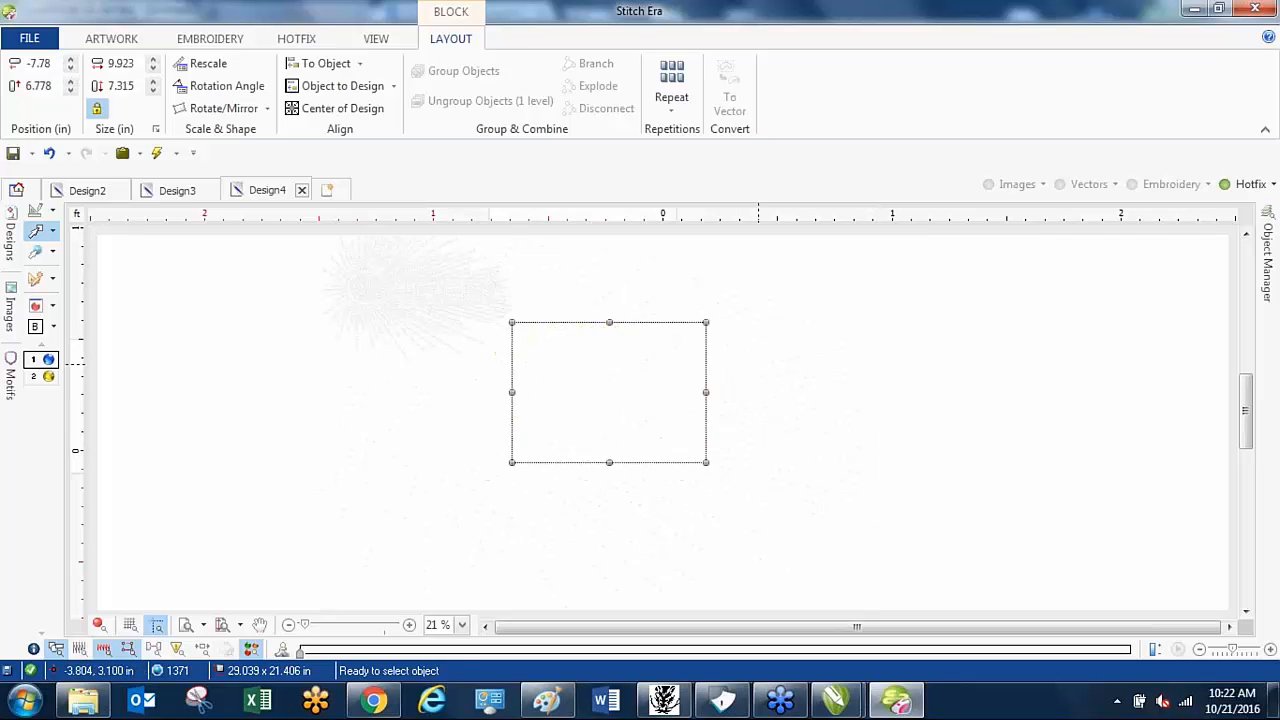
click(758, 364)
scroll(662, 388, up, 1)
scroll(540, 373, up, 2)
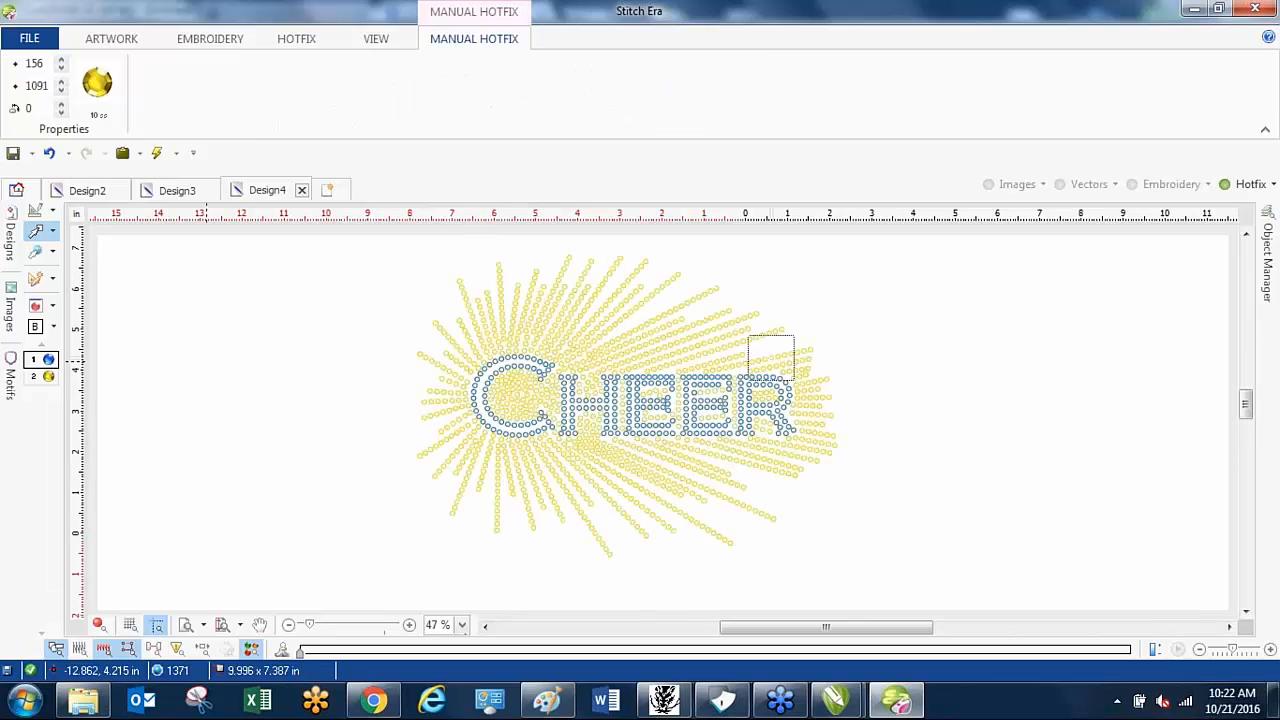
- Turn on the realistic bead display, set the workspace background to black, and deselect the bead
click(99, 625)
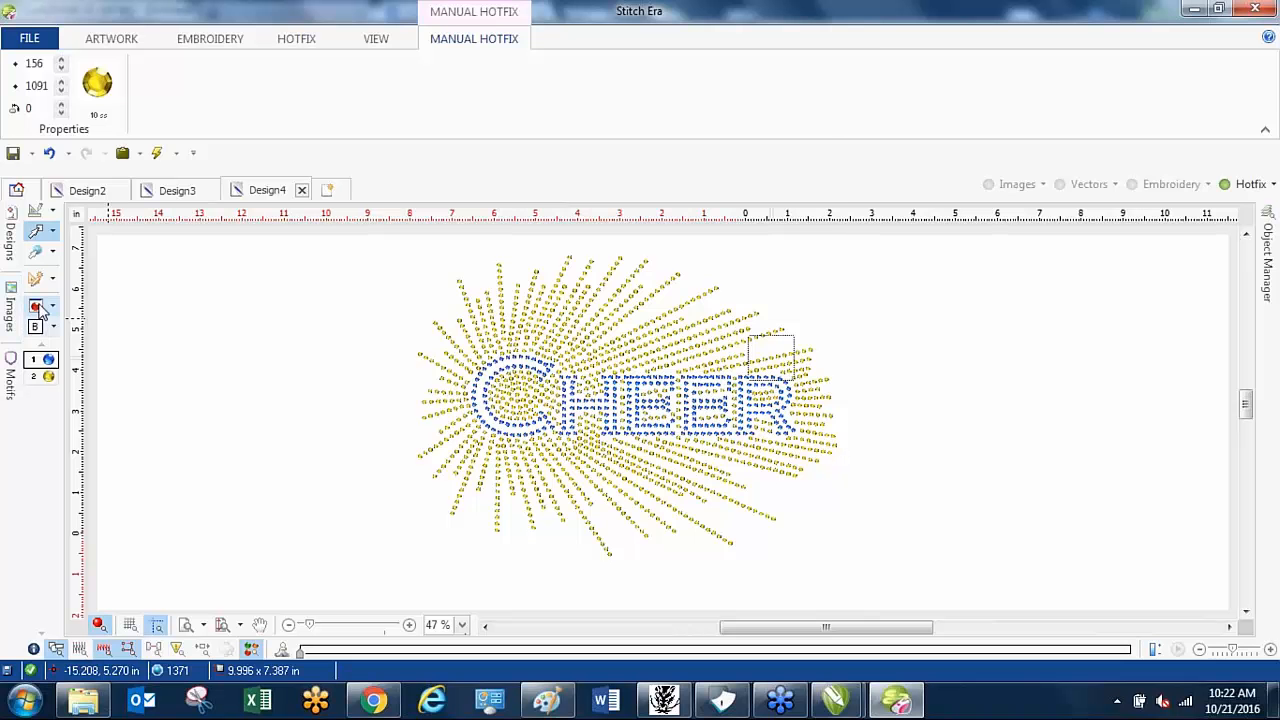
click(34, 323)
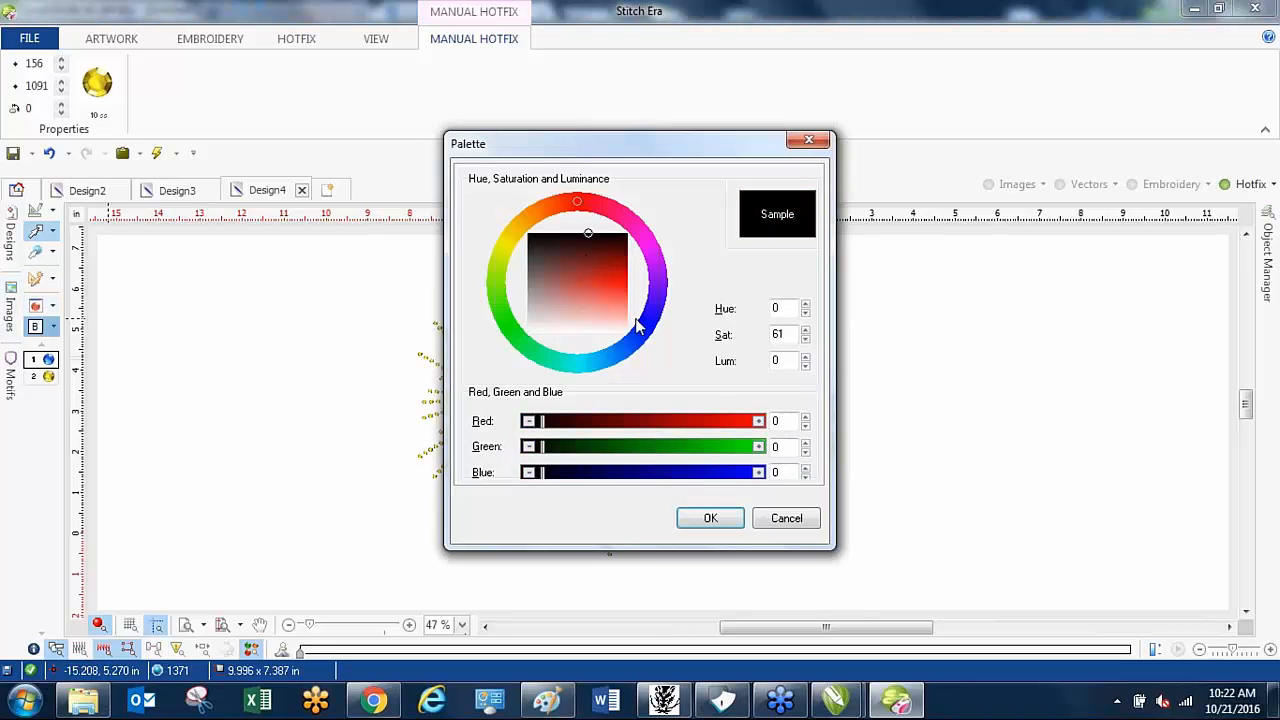
click(709, 516)
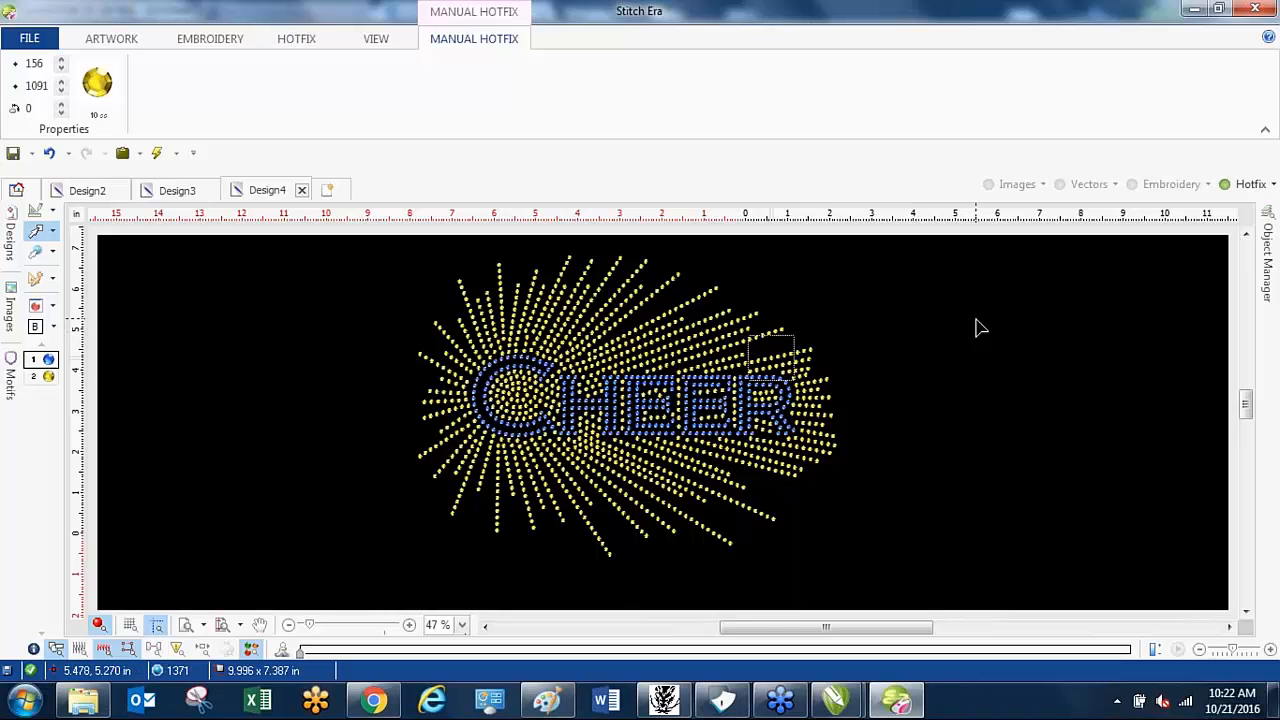
click(974, 320)
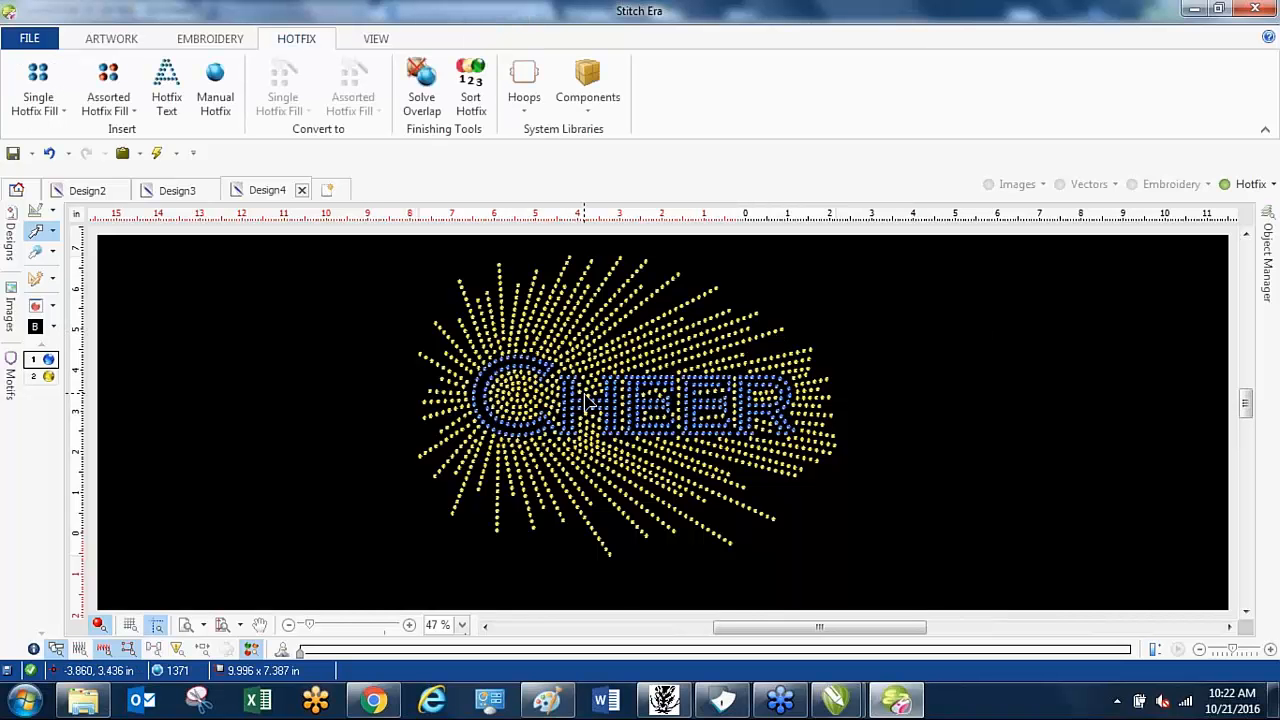
scroll(585, 394, up, 2)
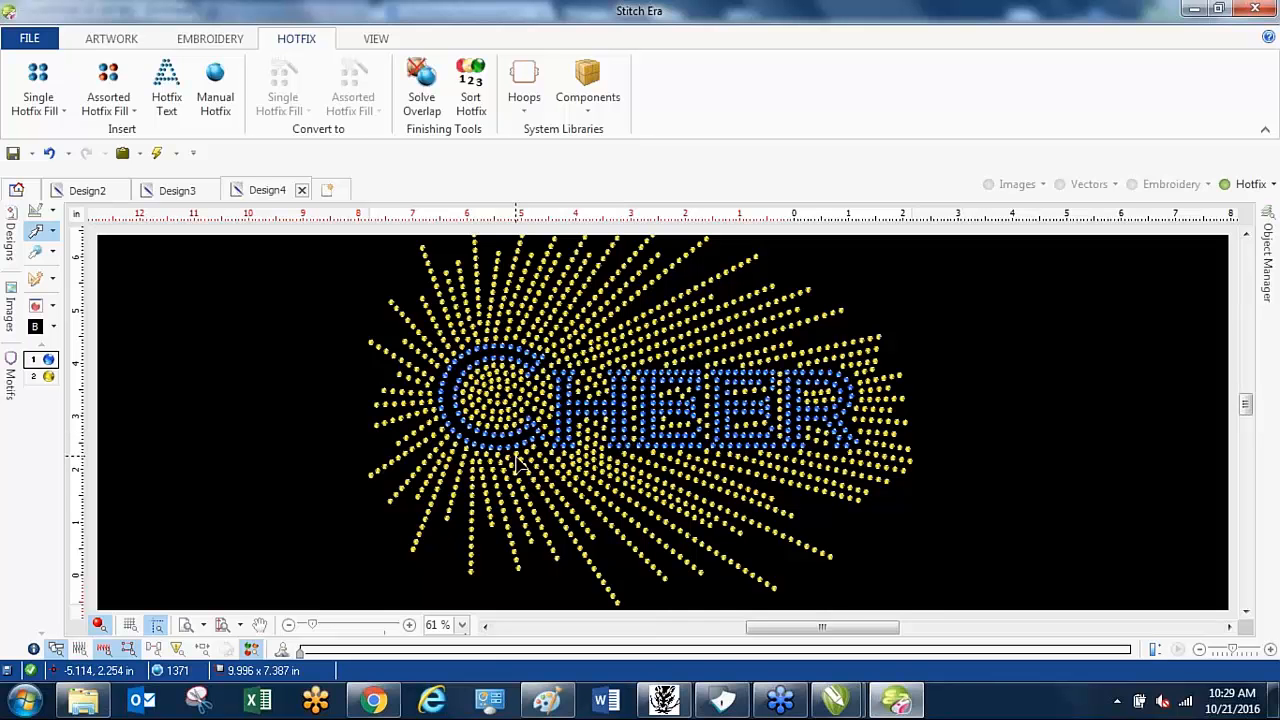
scroll(535, 352, down, 2)
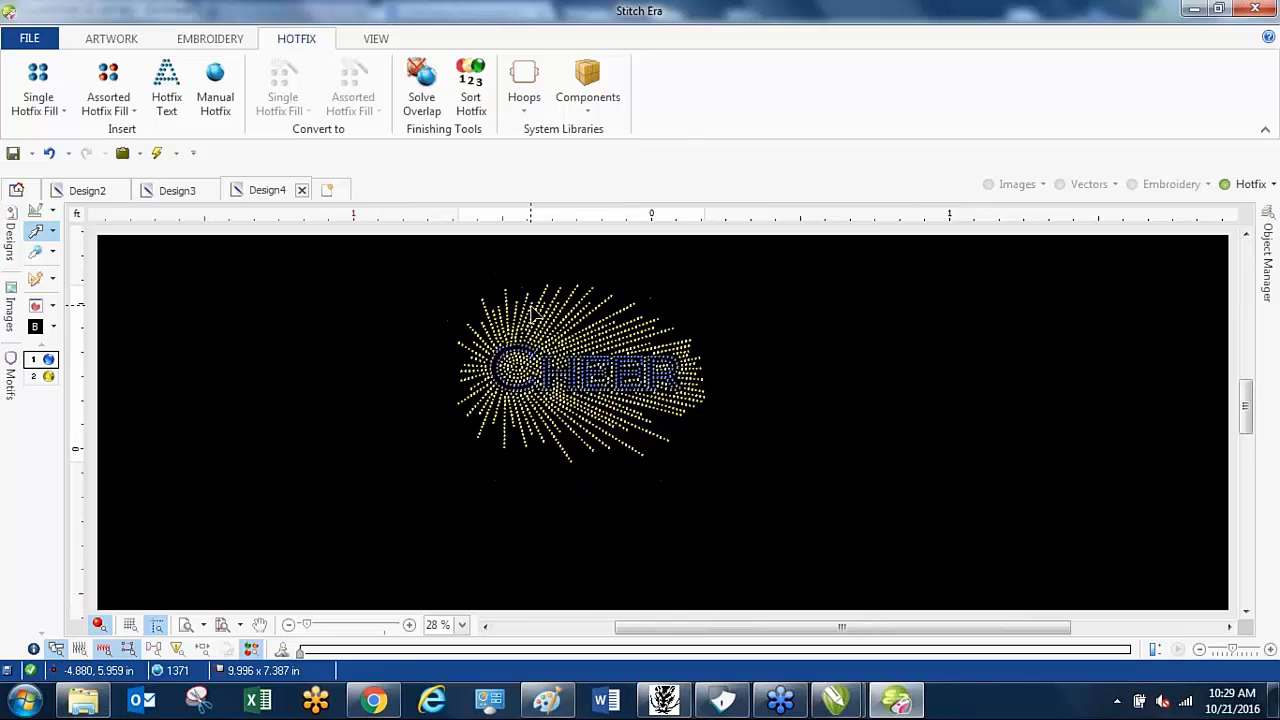
scroll(535, 352, up, 2)
click(544, 351)
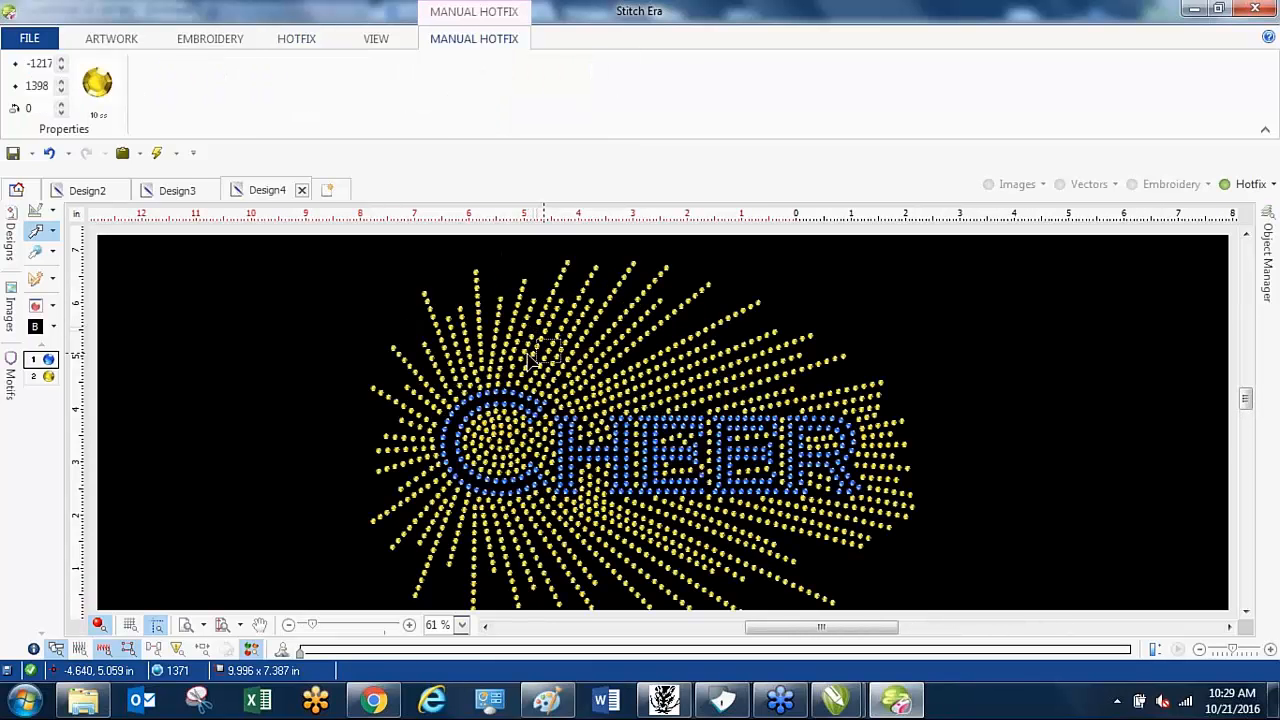
click(37, 231)
click(243, 340)
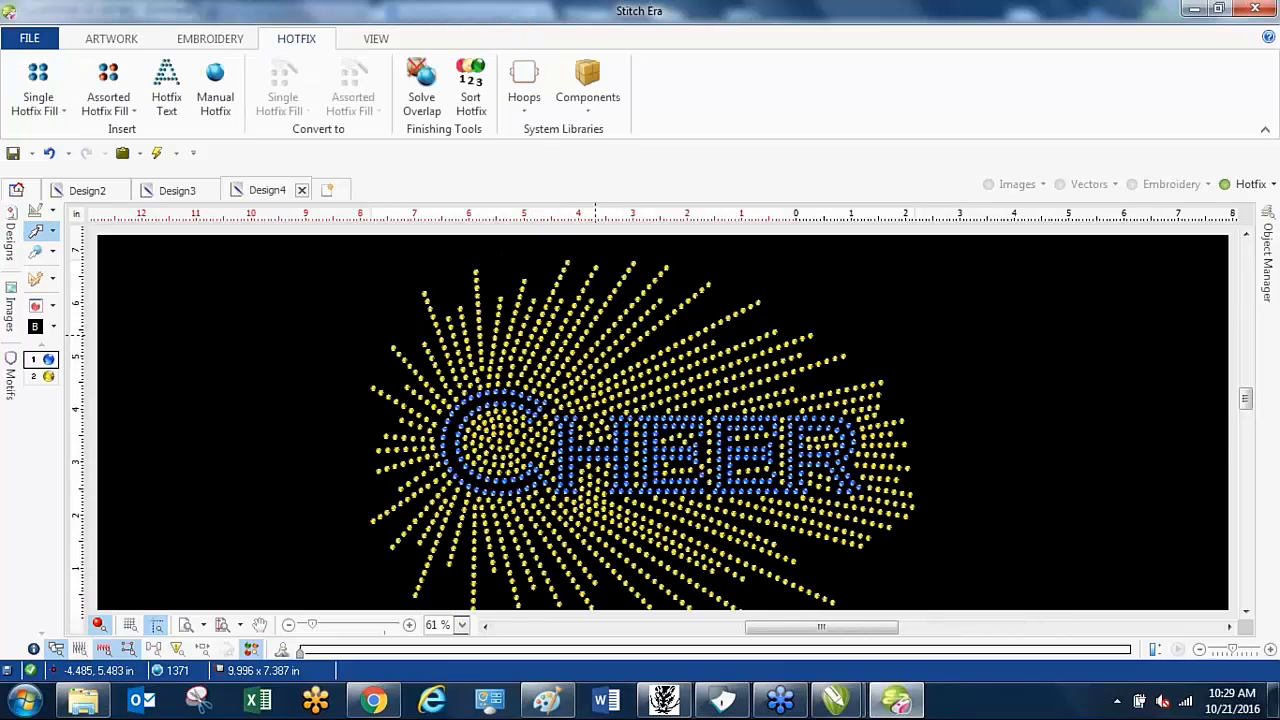
- Try enlarging the whole Cheer design proportionally to about 14.3 by 10.5 in, and undo the scaling
scroll(600, 352, down, 1)
drag(375, 283, 926, 606)
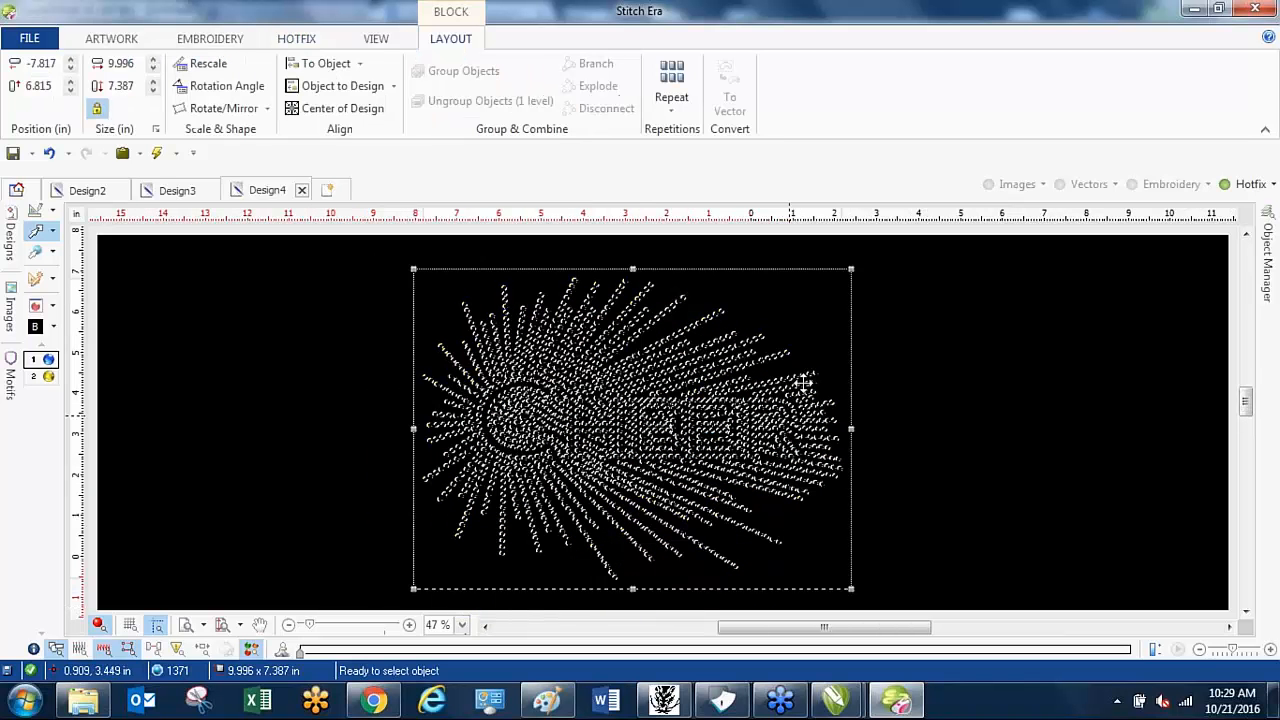
drag(852, 589, 1045, 608)
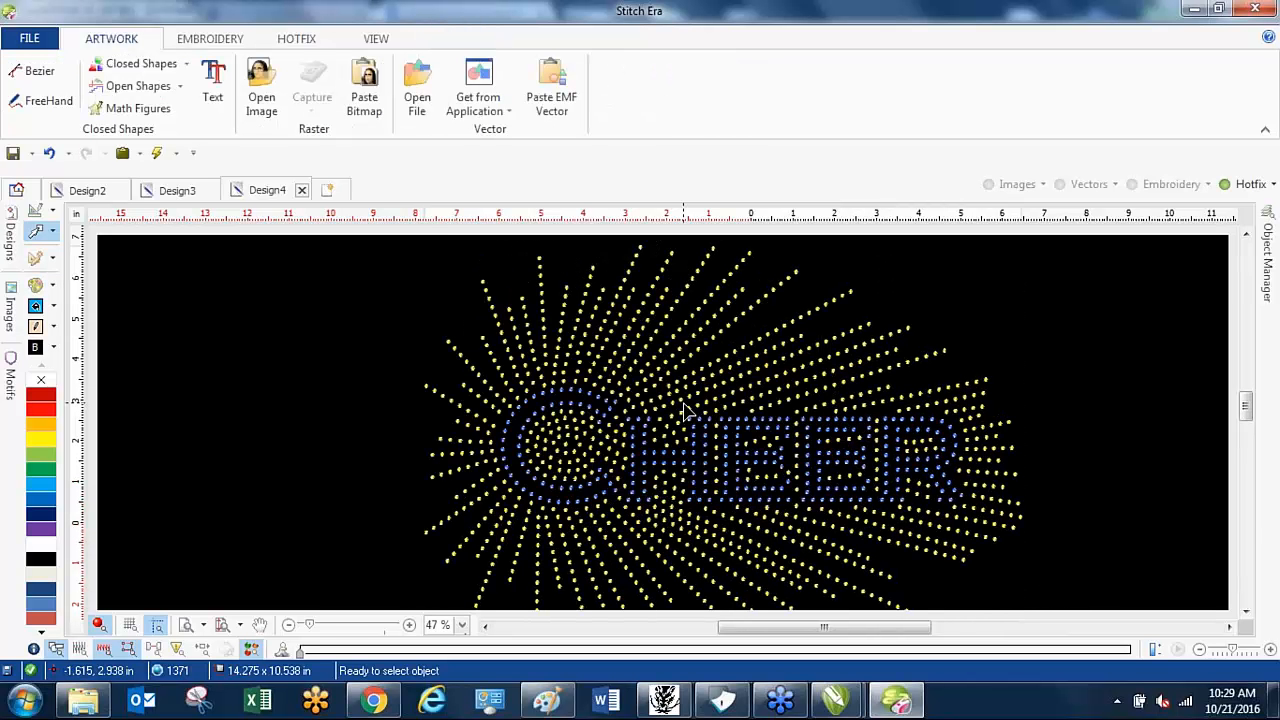
key(ctrl+z)
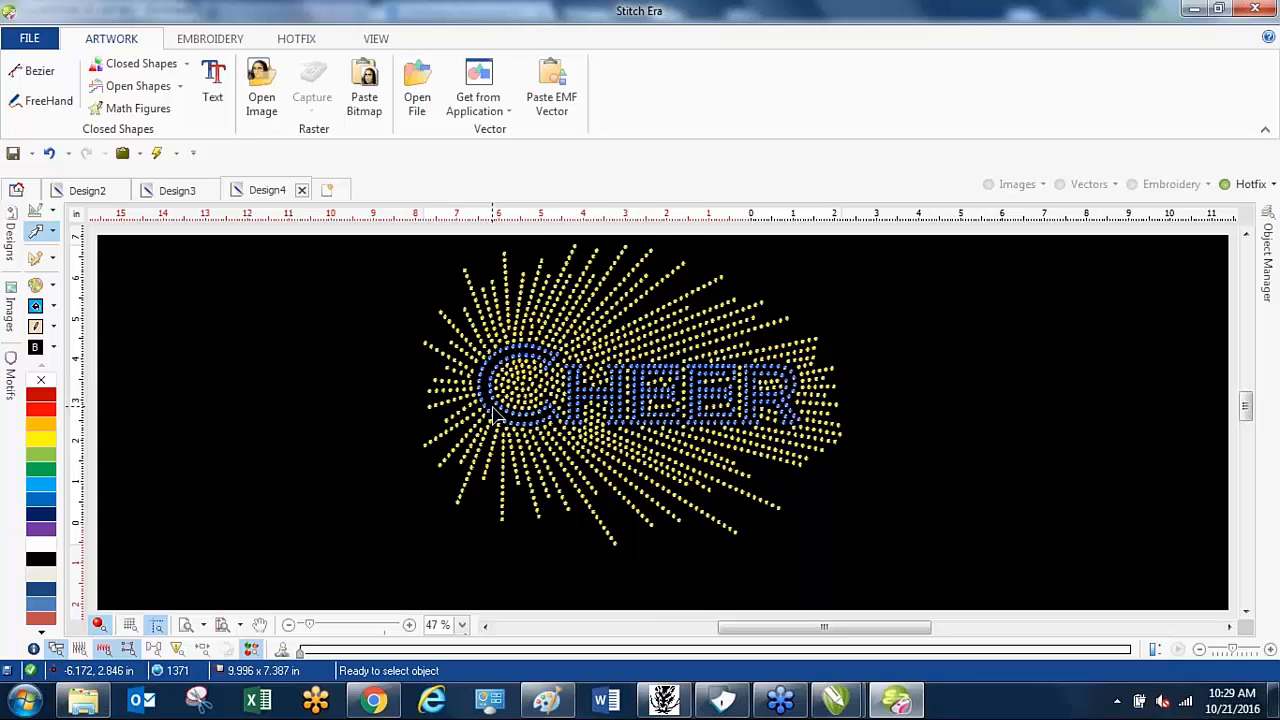
- Start a single hotfix line fill with curved nodes along the upper gap between the two blue rows of the letter C
scroll(533, 362, up, 1)
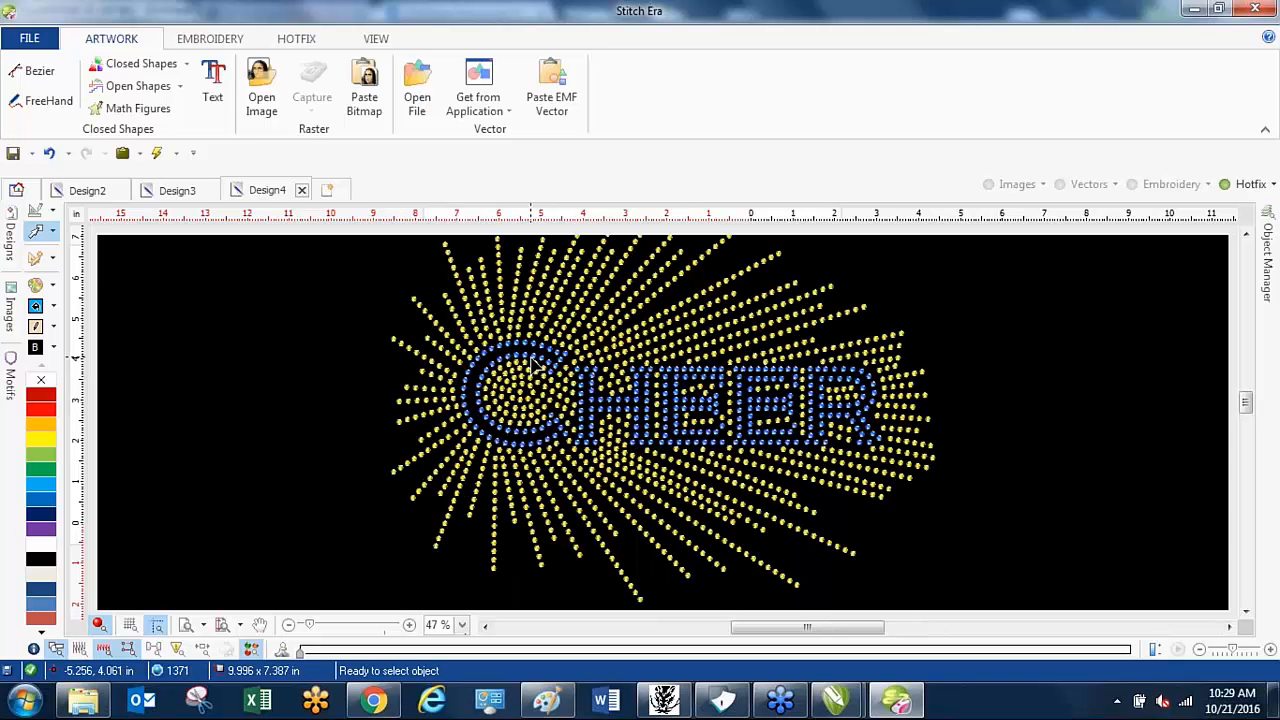
scroll(533, 362, up, 2)
scroll(533, 362, up, 3)
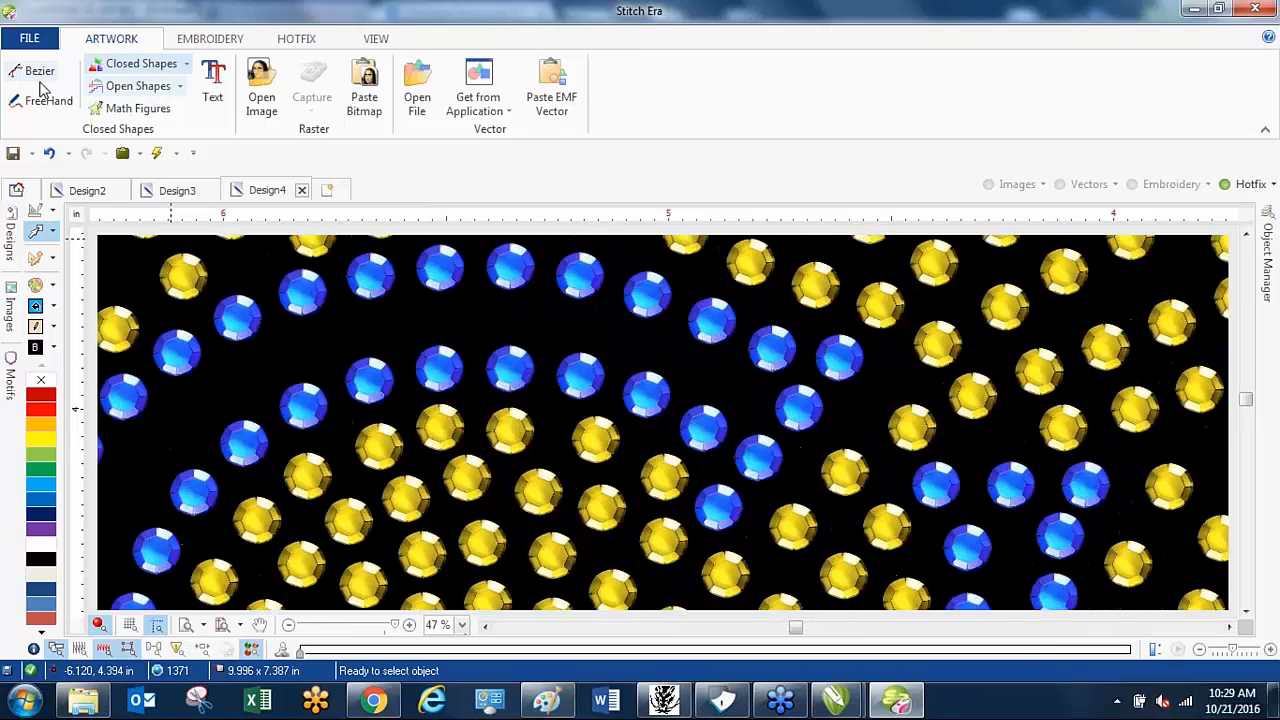
click(296, 38)
click(38, 95)
click(58, 130)
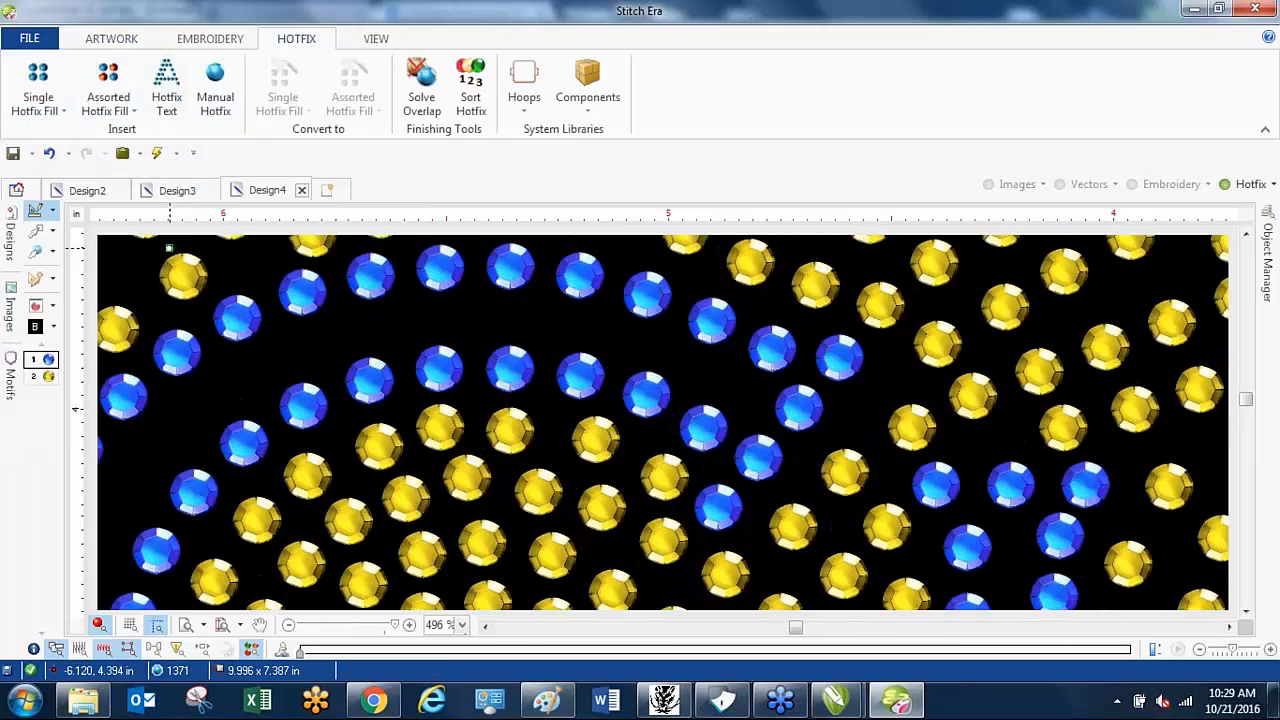
click(740, 388)
click(578, 349)
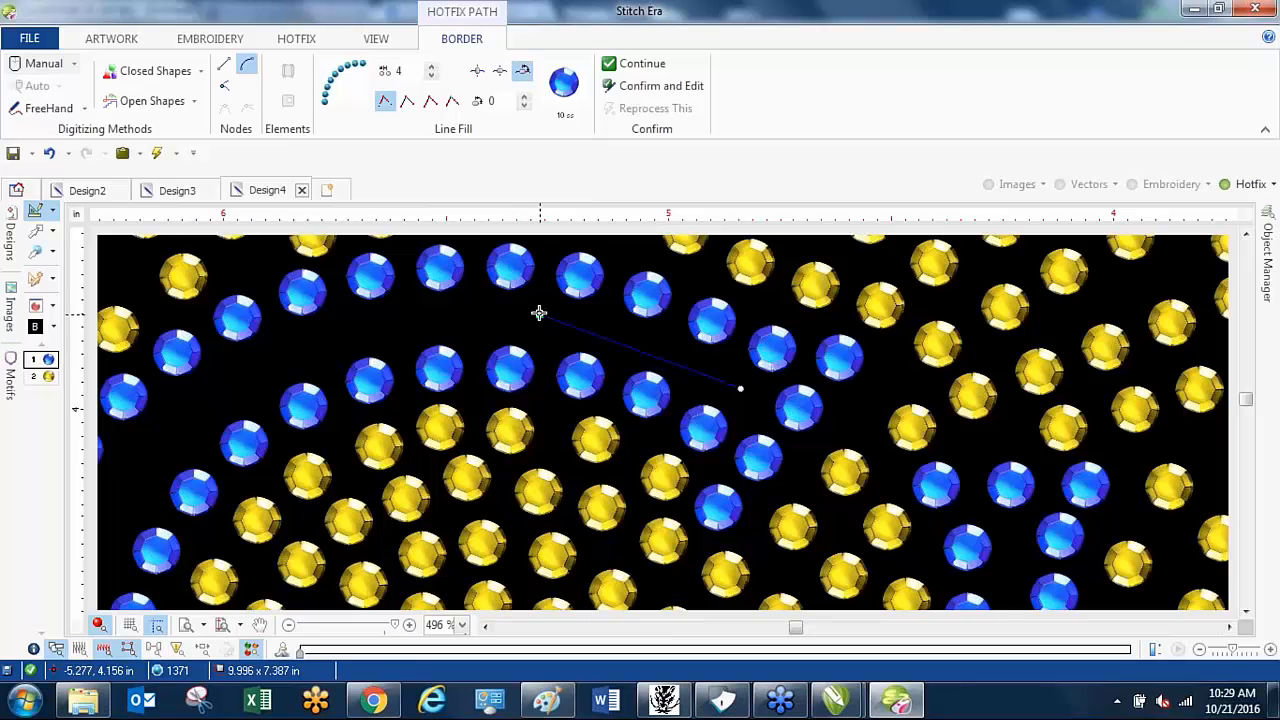
click(538, 313)
key(BackSpace)
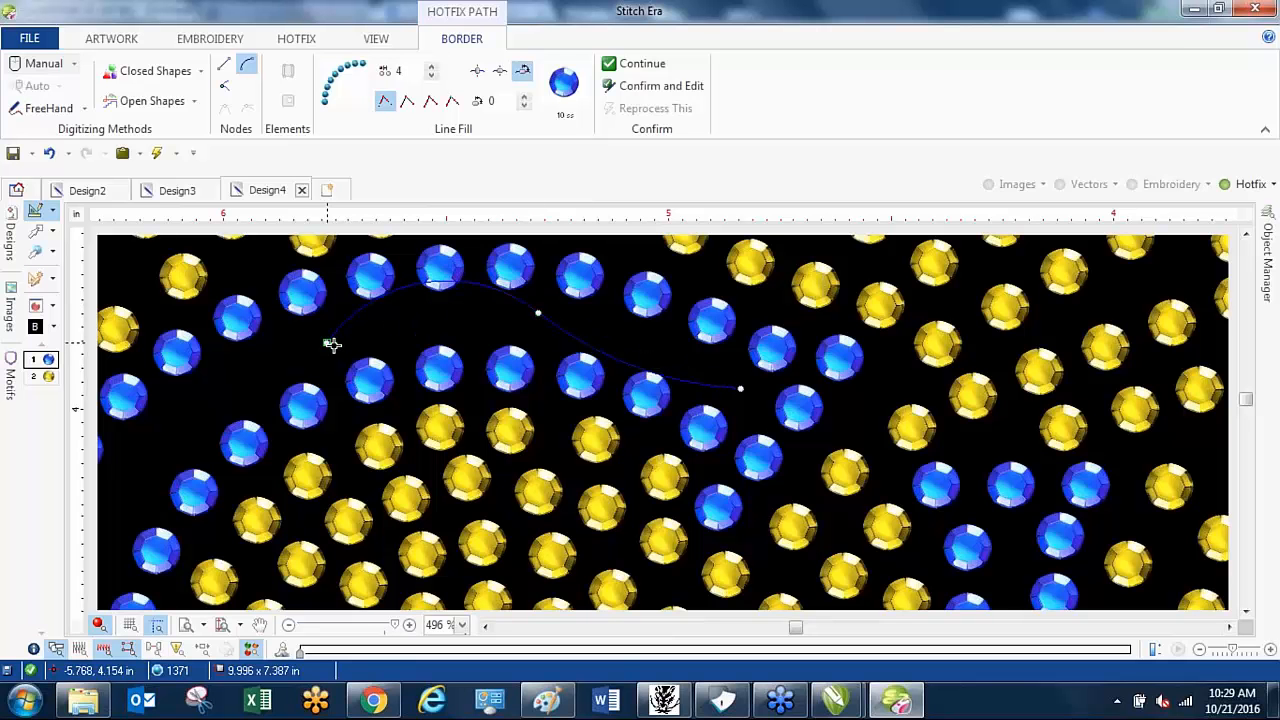
click(578, 318)
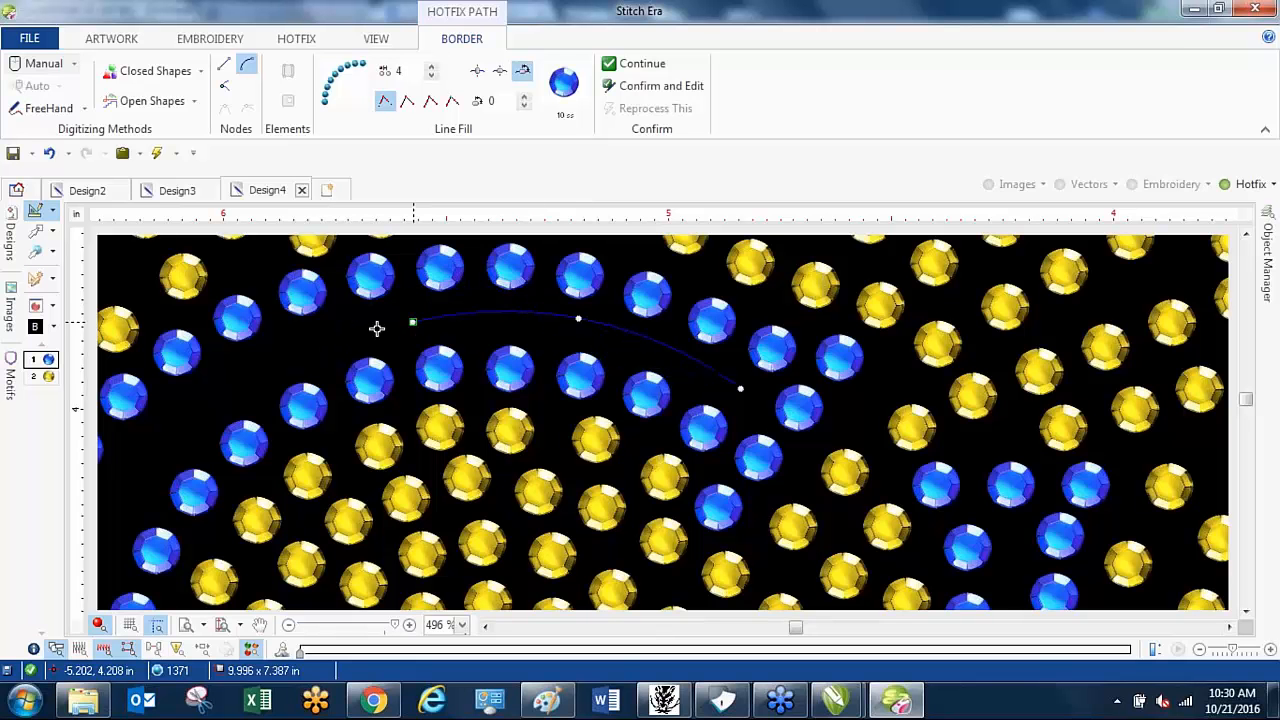
click(329, 331)
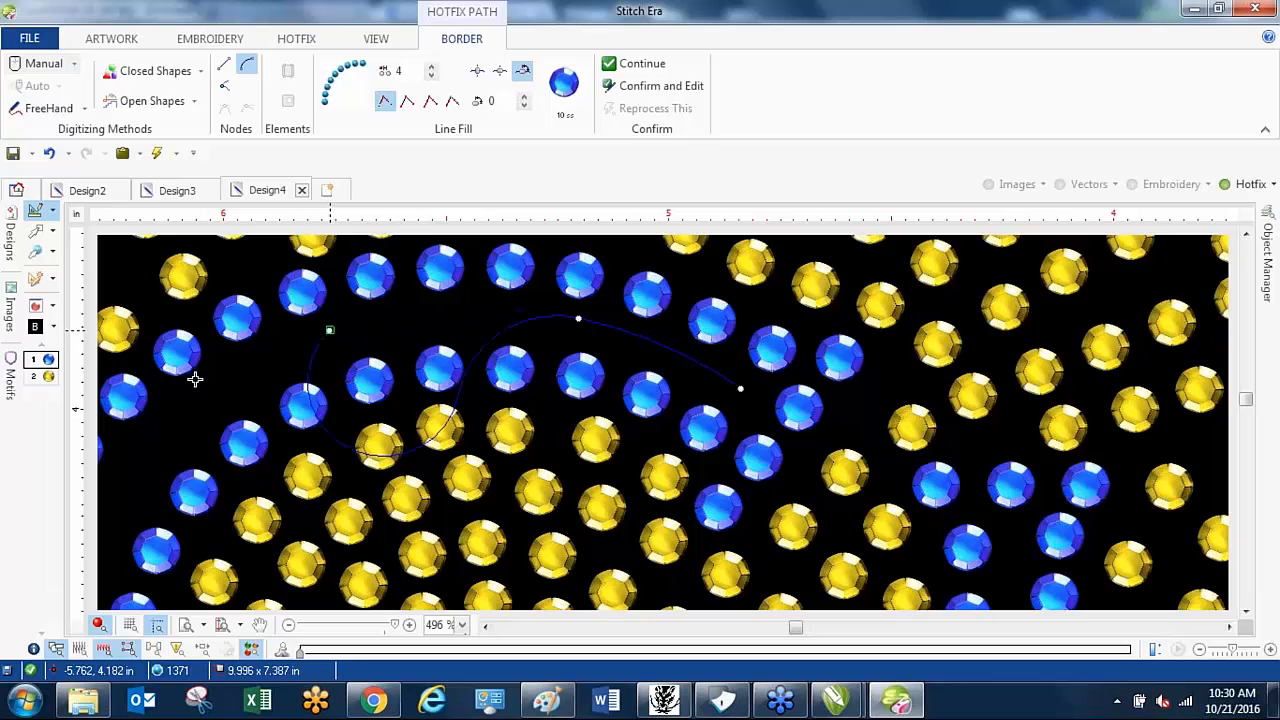
click(130, 469)
- Continue the hotfix path down and around the lower gap of the C, and finish it to fill with 10 ss Blue-Capri beads
key(space)
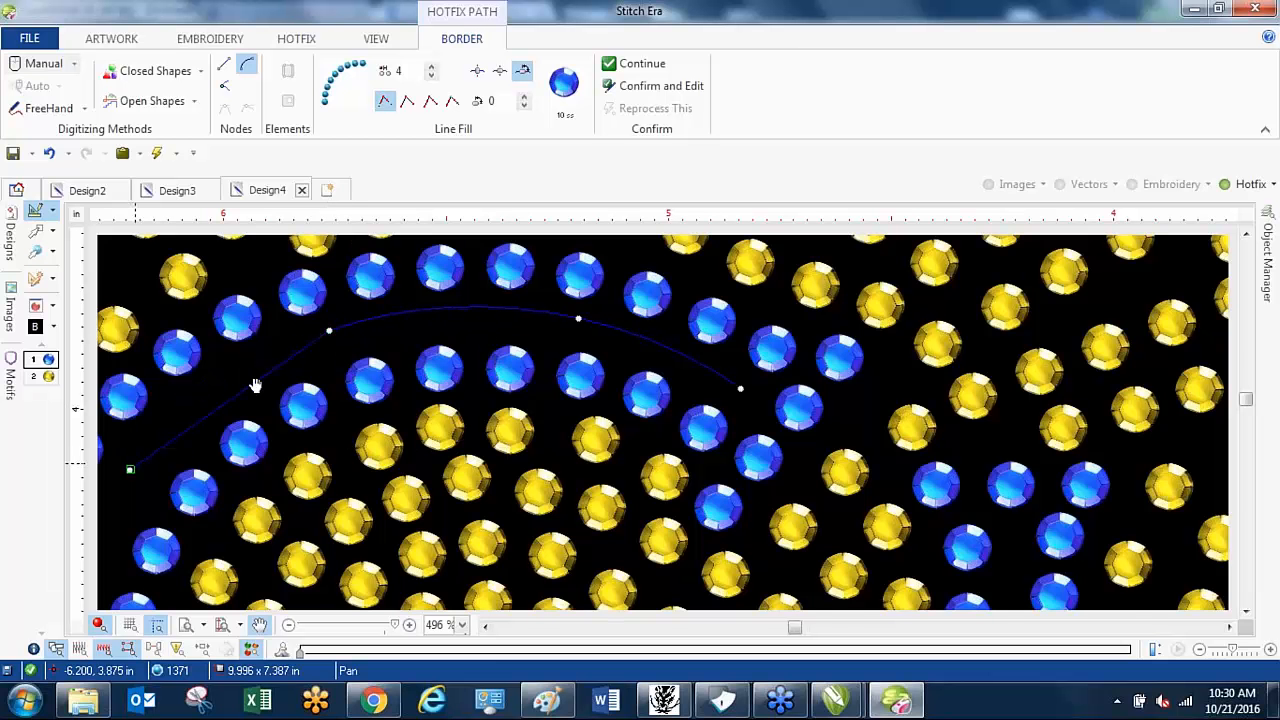
drag(255, 385, 443, 277)
click(397, 420)
key(space)
drag(409, 460, 345, 260)
drag(342, 452, 323, 335)
click(364, 343)
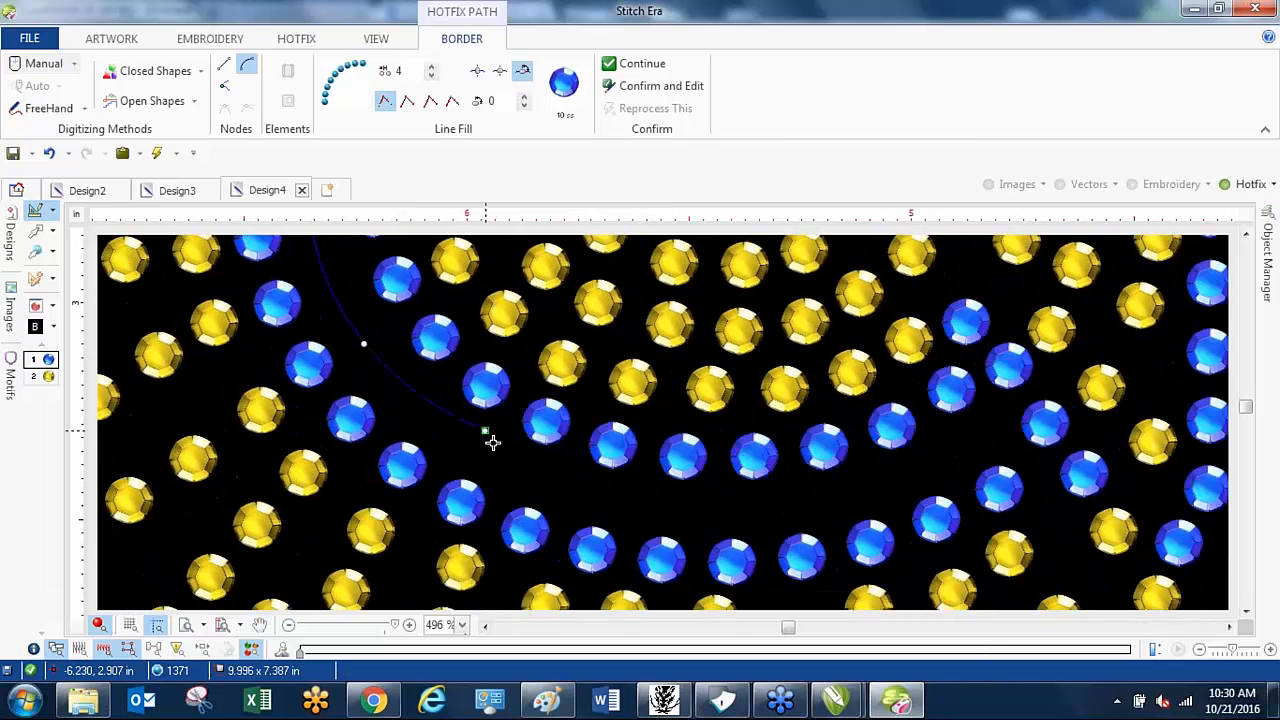
click(537, 475)
click(793, 503)
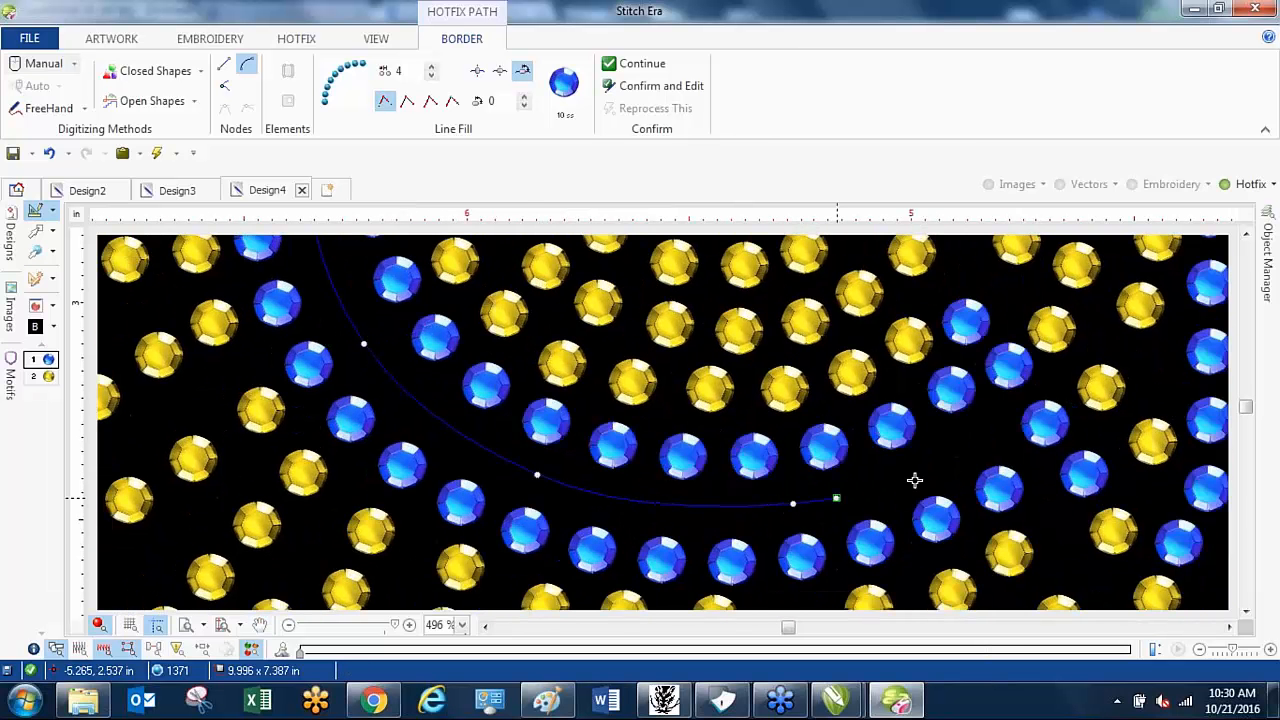
right_click(984, 435)
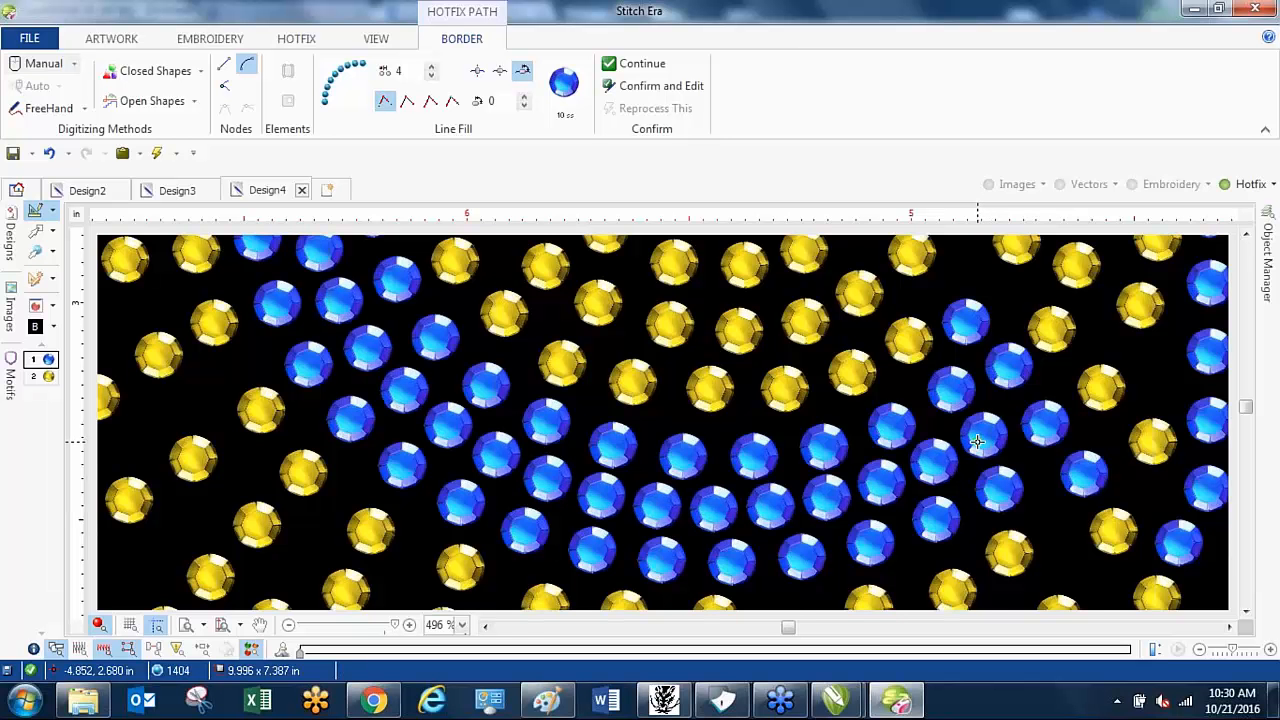
scroll(977, 443, down, 3)
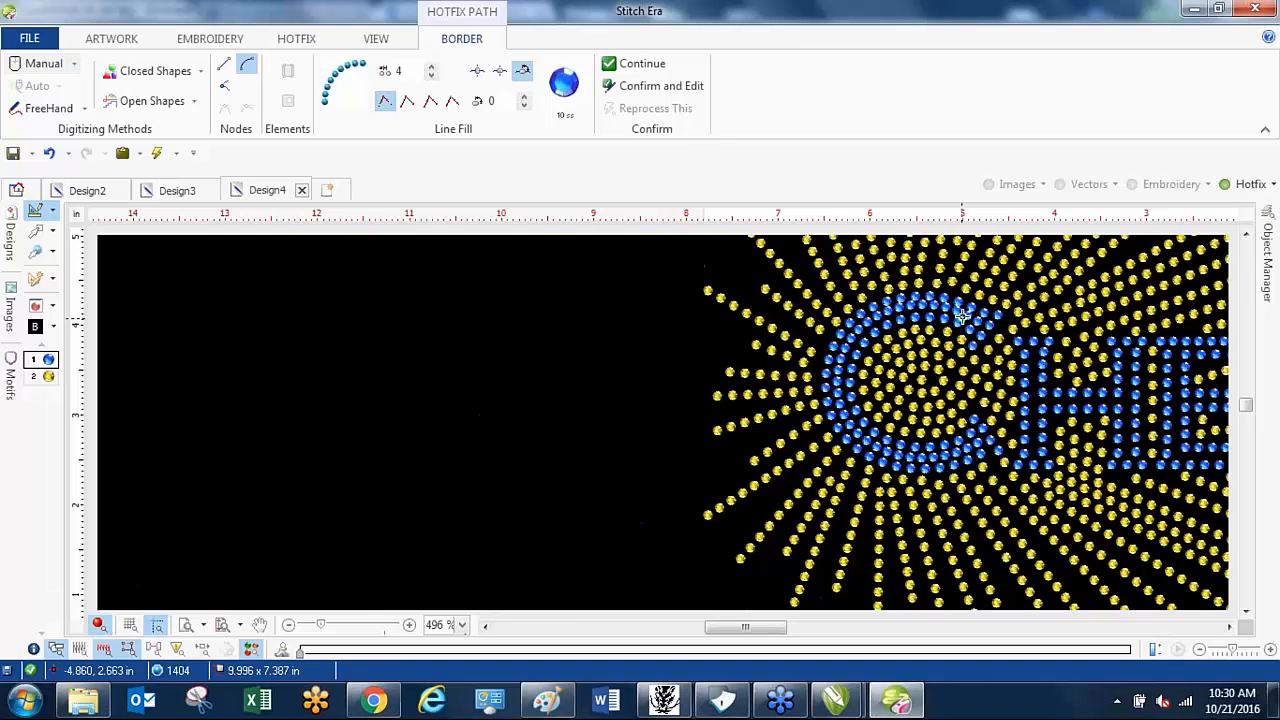
scroll(962, 318, up, 3)
scroll(958, 326, down, 2)
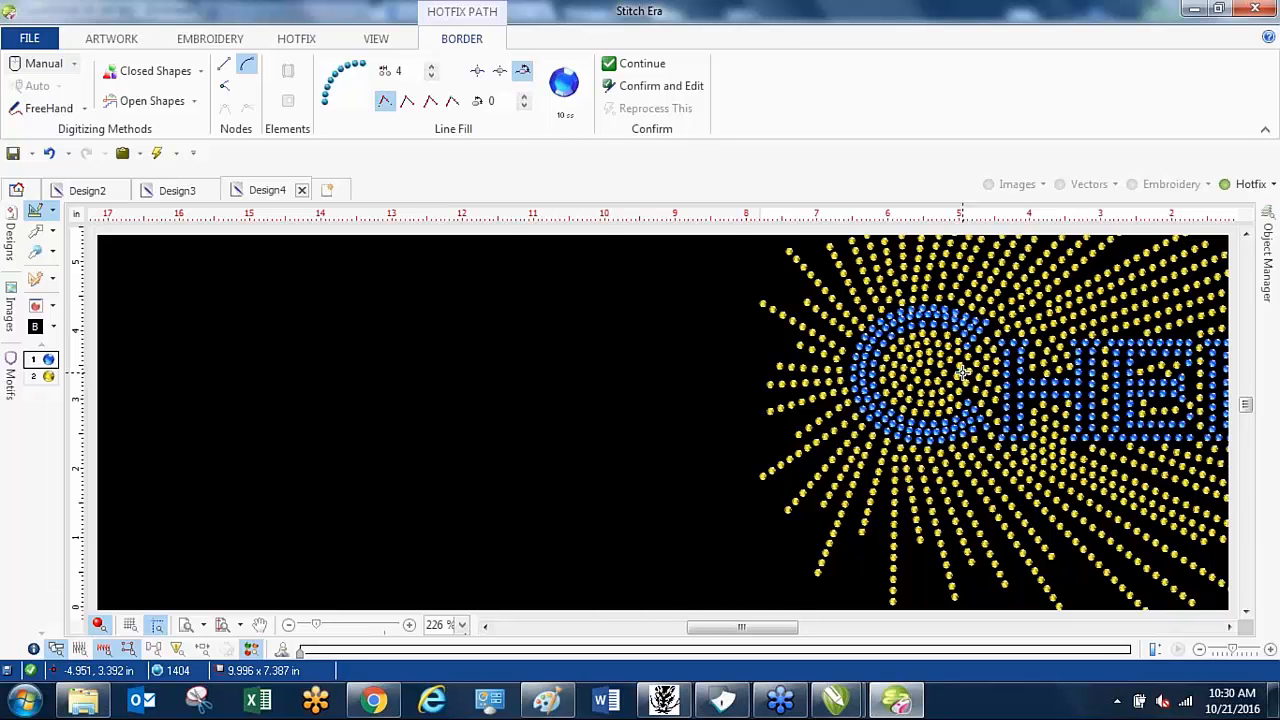
scroll(975, 371, up, 2)
scroll(983, 369, up, 2)
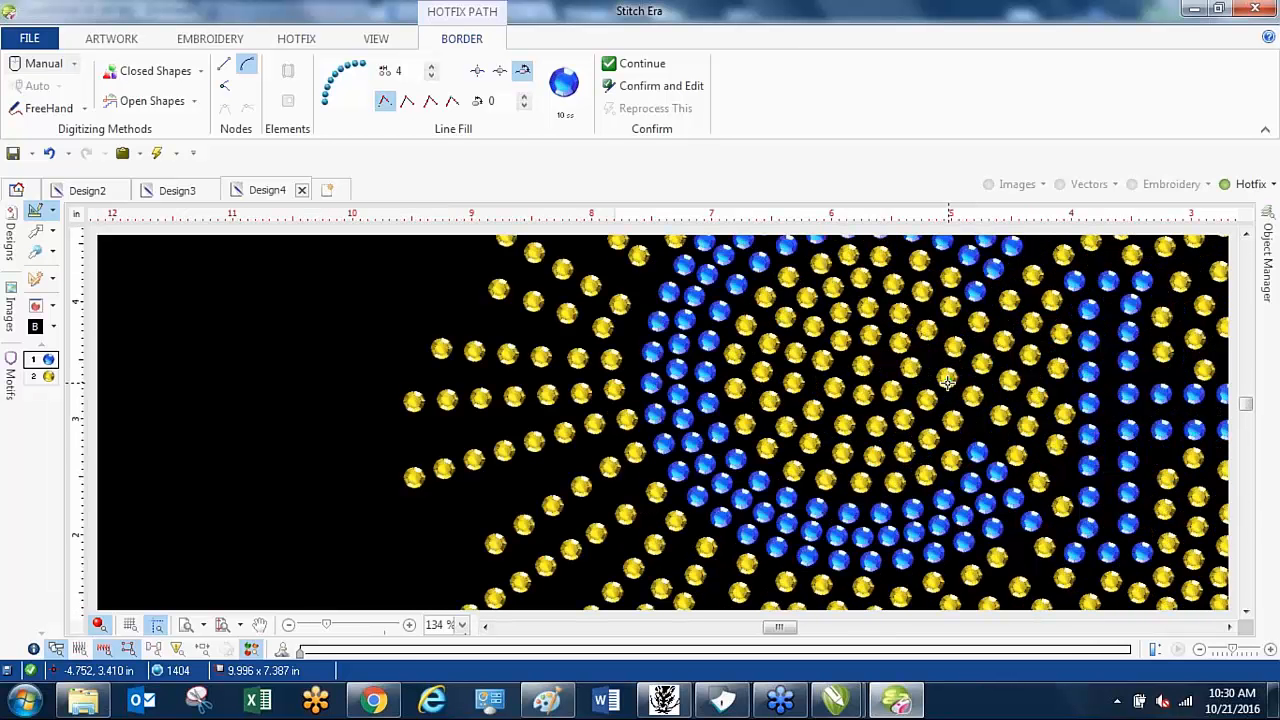
- Replace the Citrine bead in the hotfix palette with a standard round 16 ss Citrine rhinestone
scroll(948, 383, up, 3)
click(36, 231)
click(289, 340)
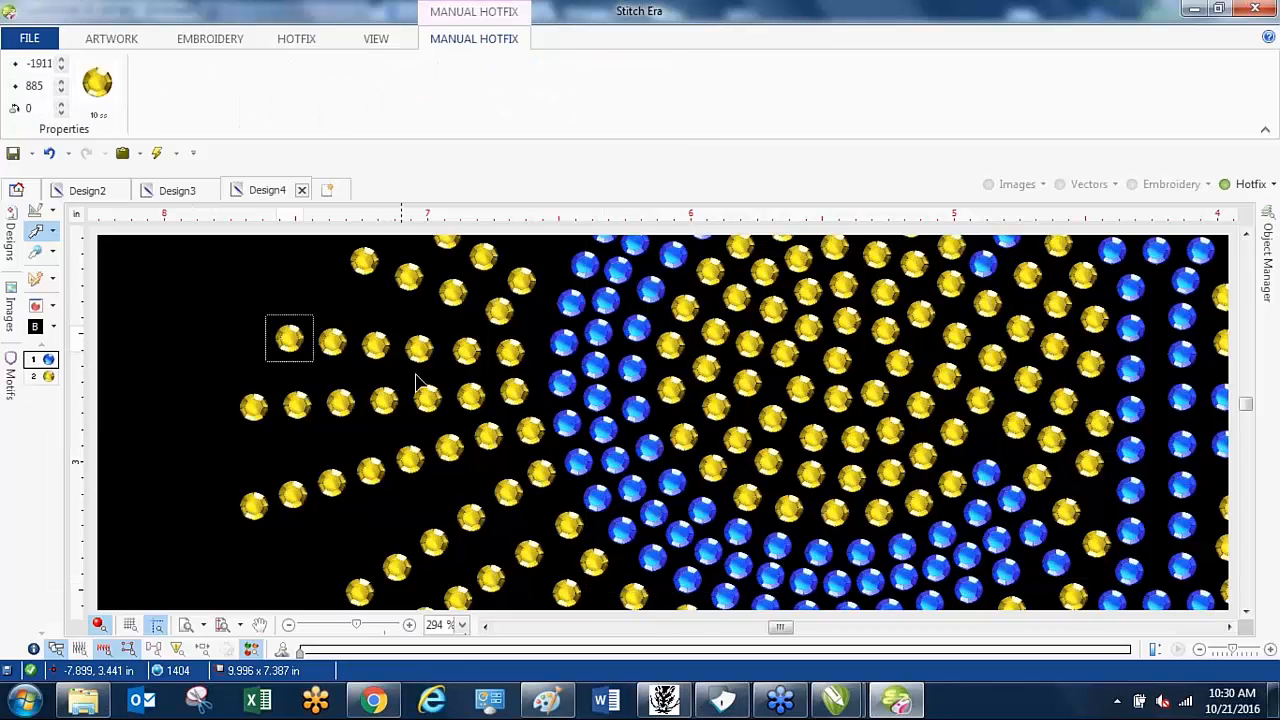
scroll(420, 383, down, 1)
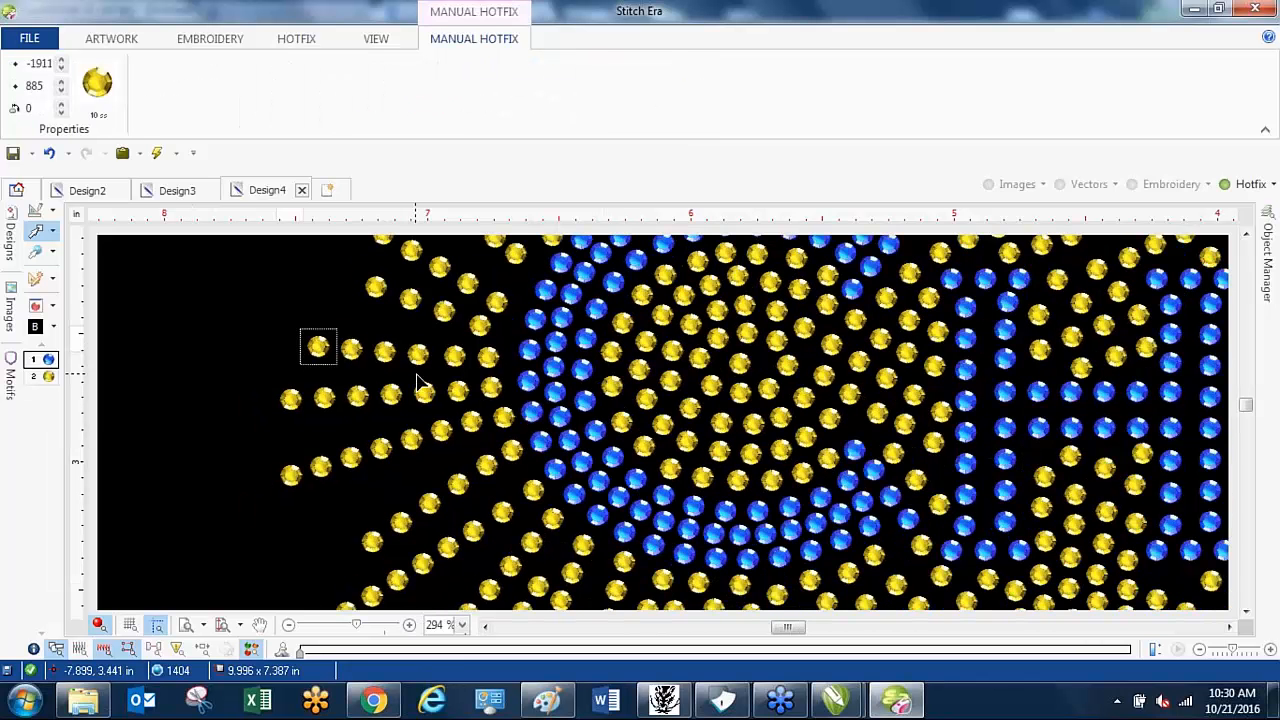
scroll(420, 383, down, 2)
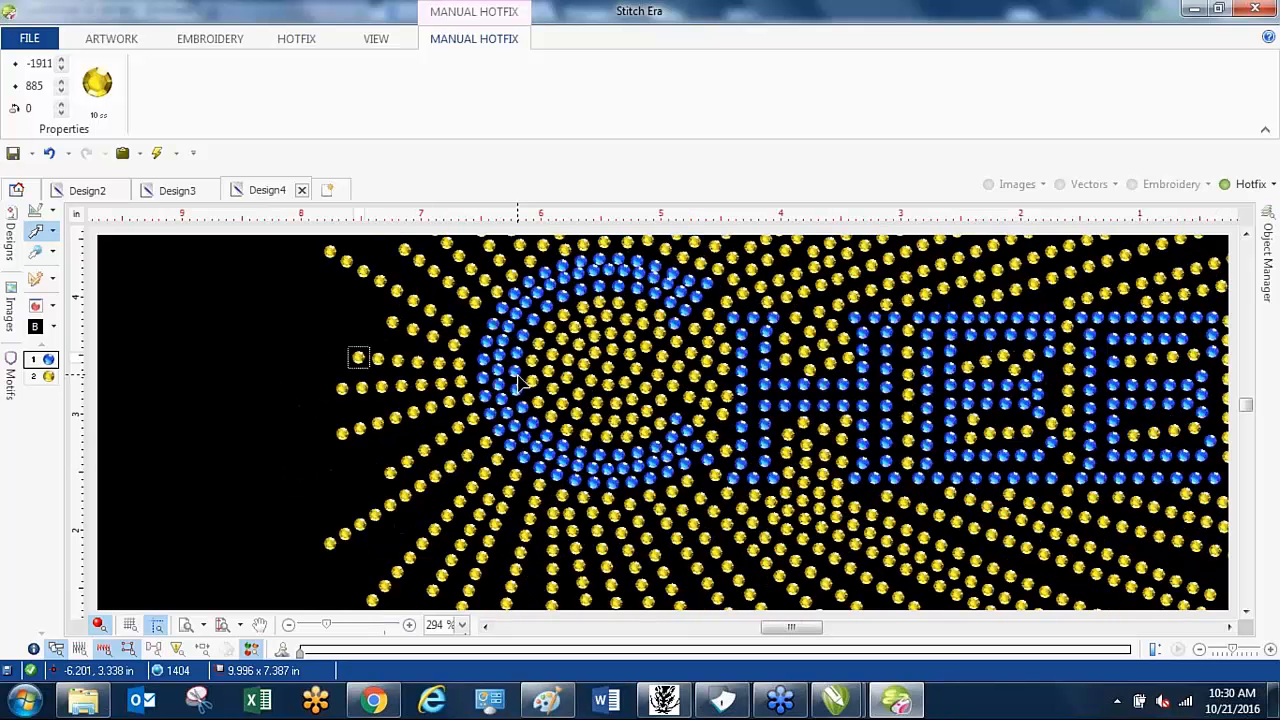
click(35, 307)
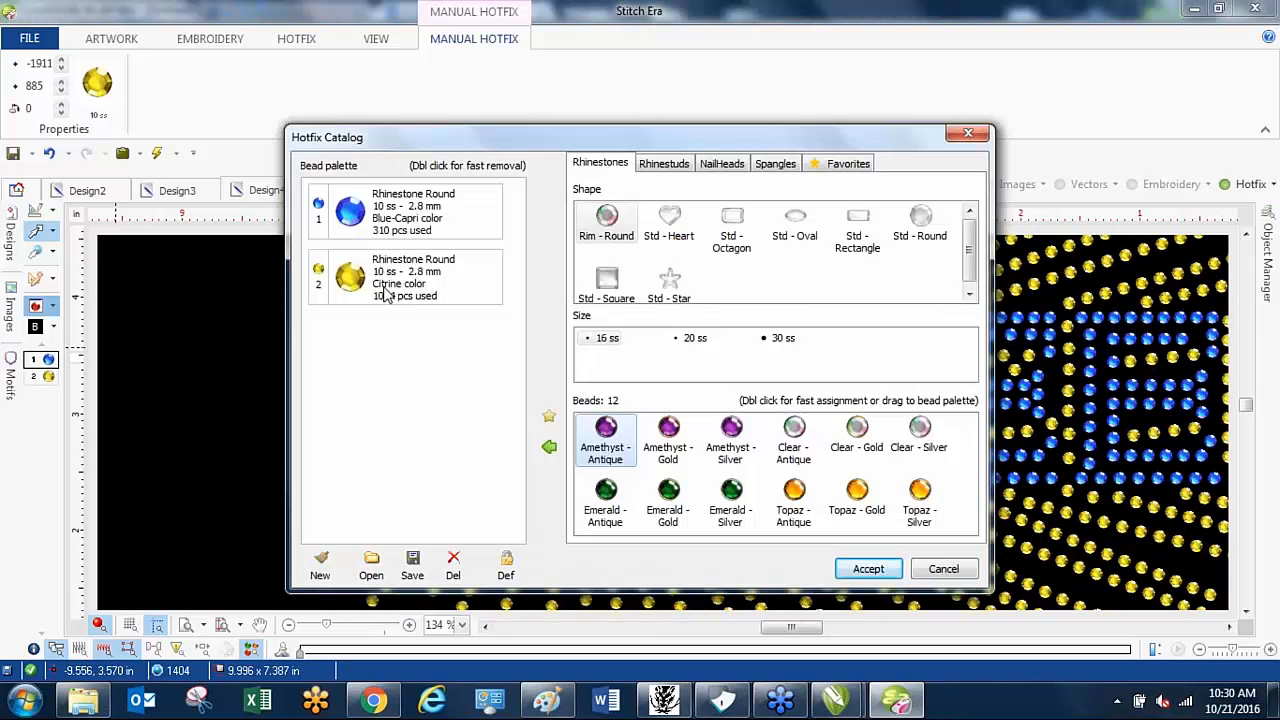
click(408, 282)
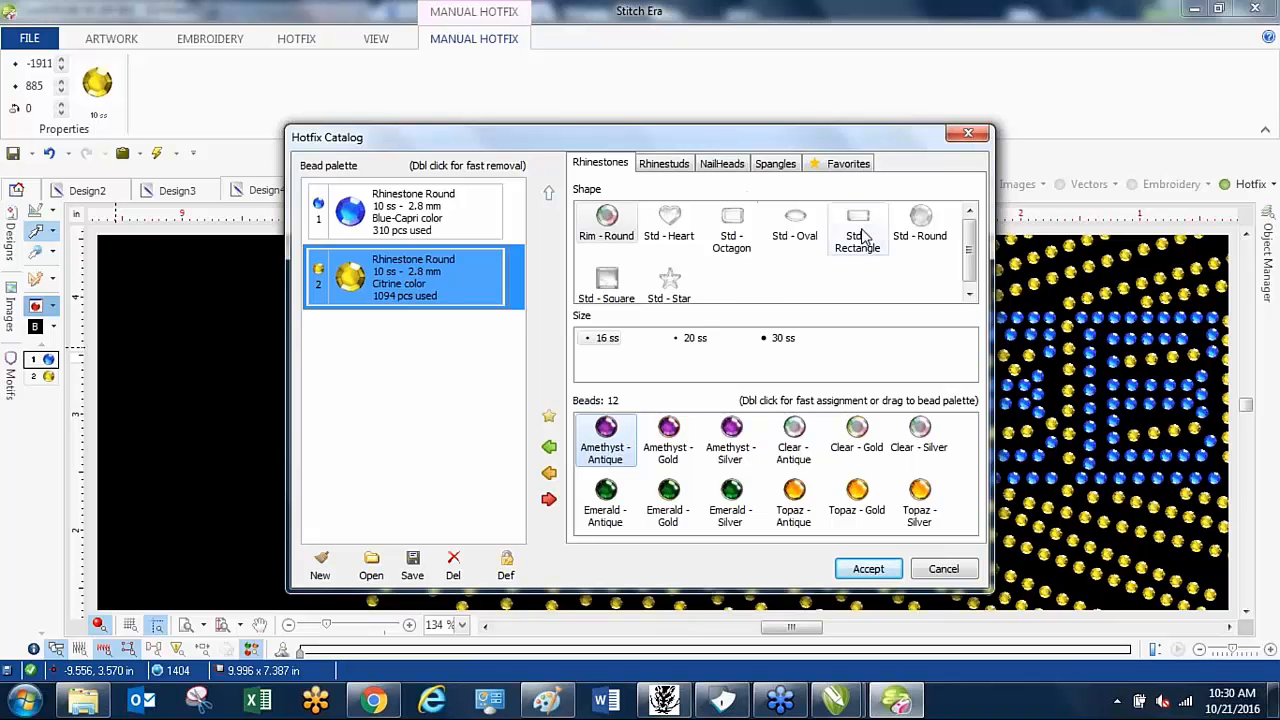
click(938, 224)
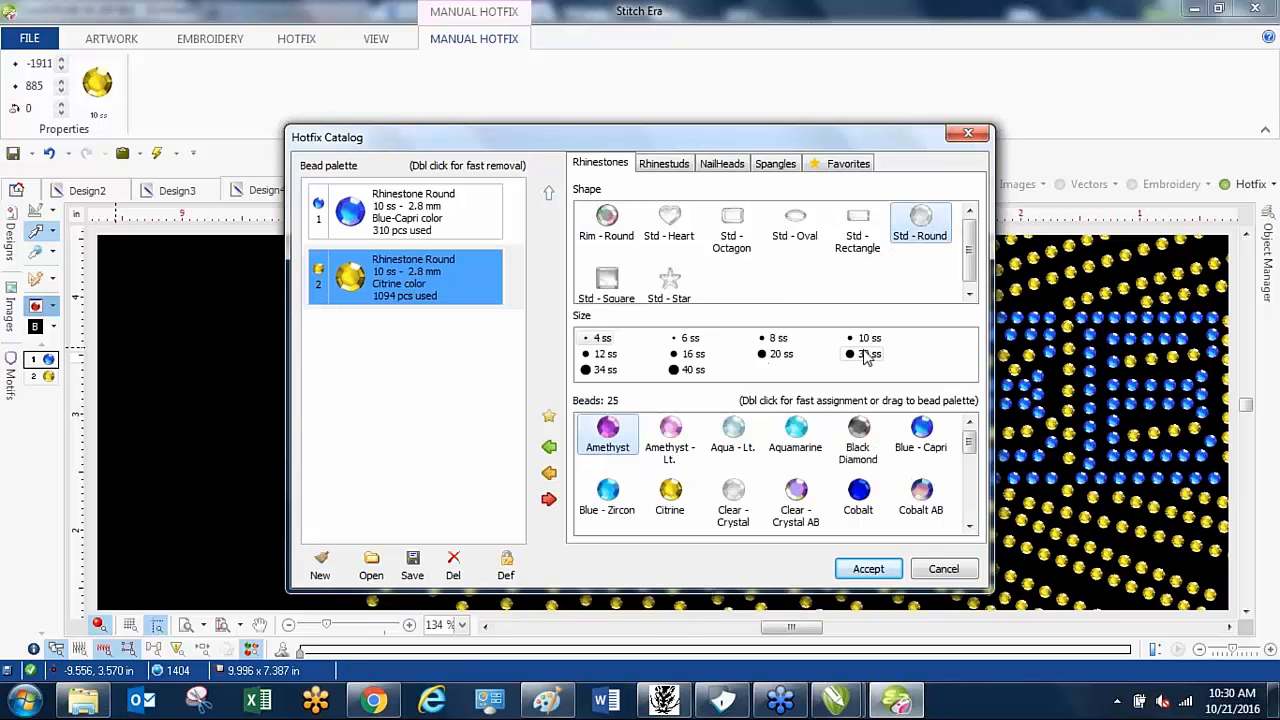
click(670, 490)
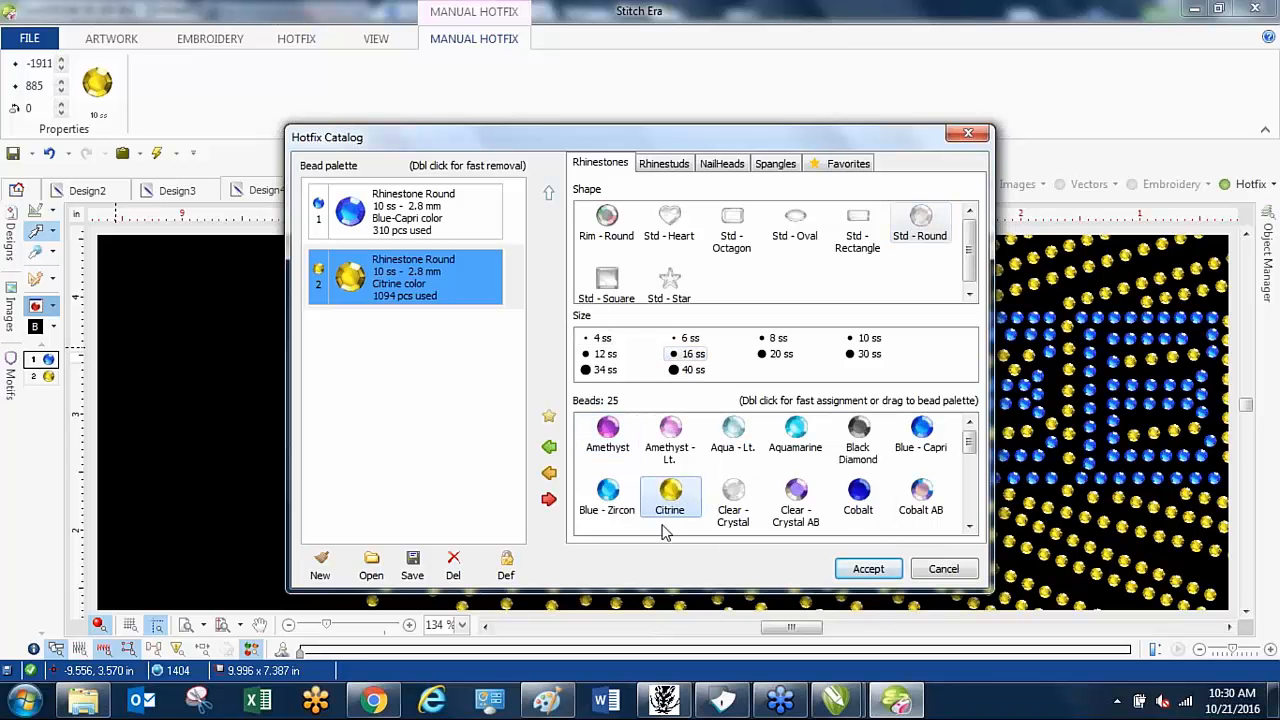
click(549, 474)
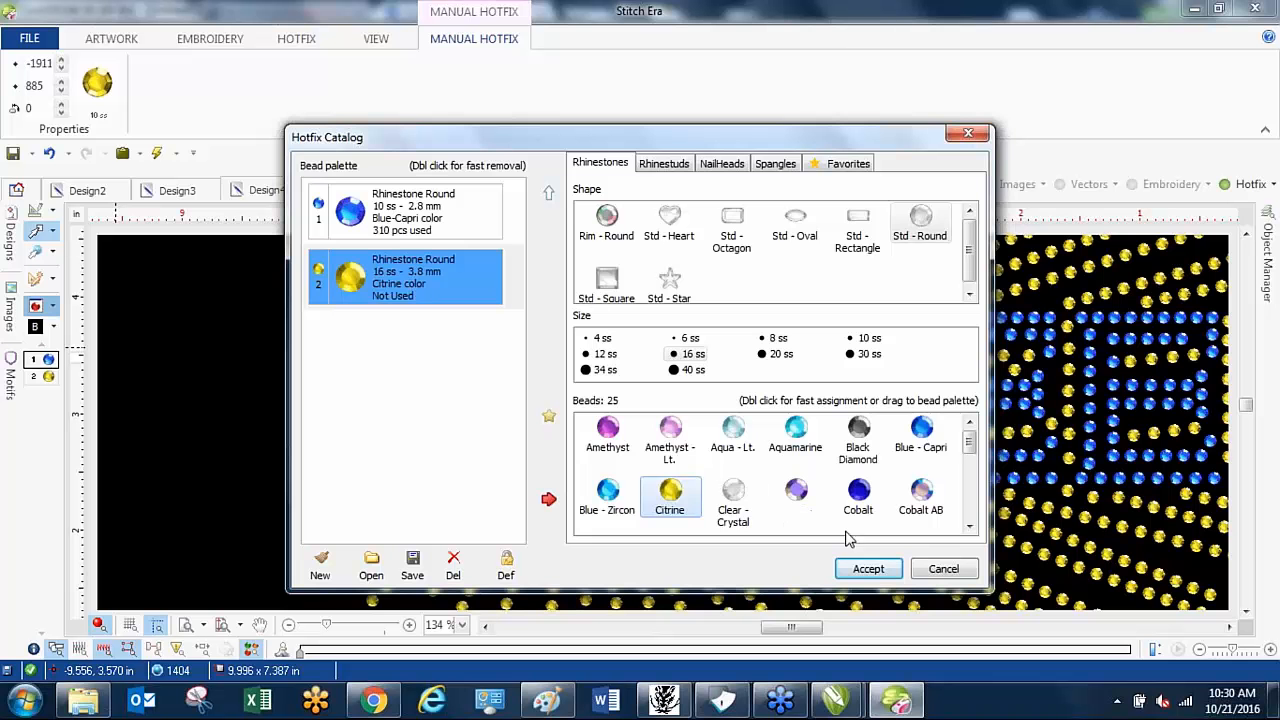
click(870, 569)
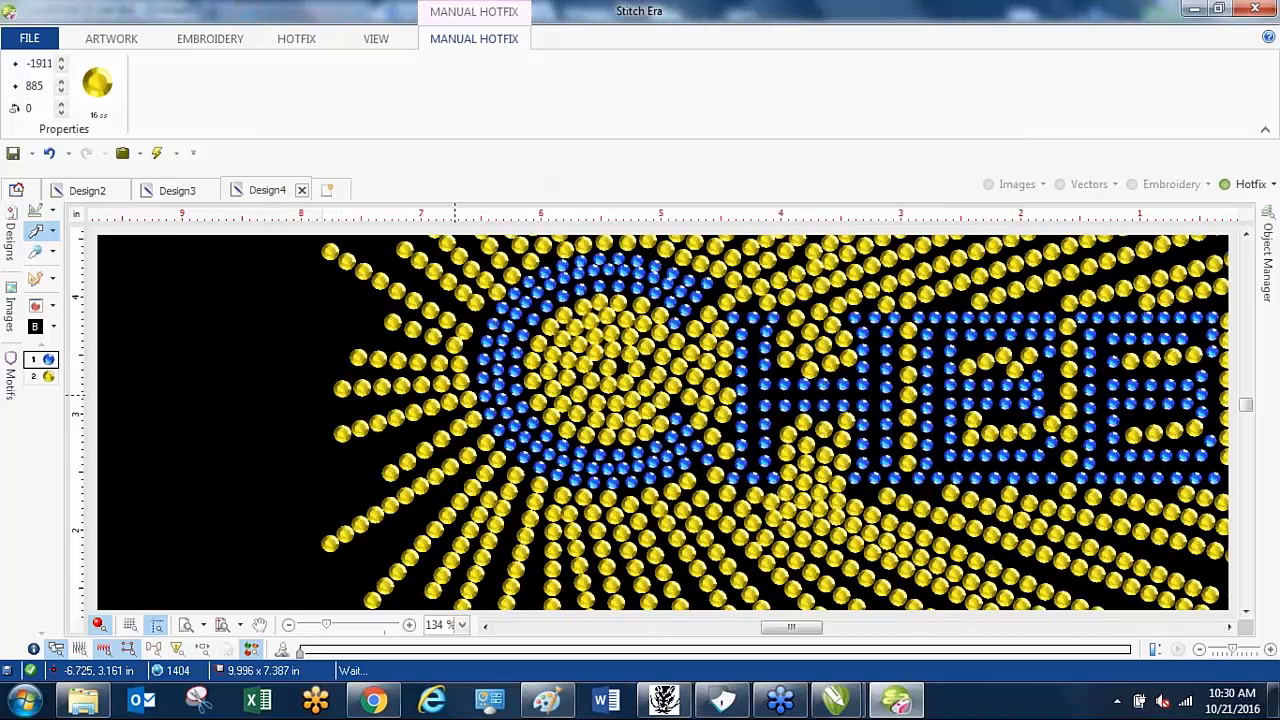
- Try enlarging the whole Cheer design proportionally to about 13.5 by 9.9 in, and undo the scaling
scroll(455, 395, down, 3)
drag(362, 252, 836, 486)
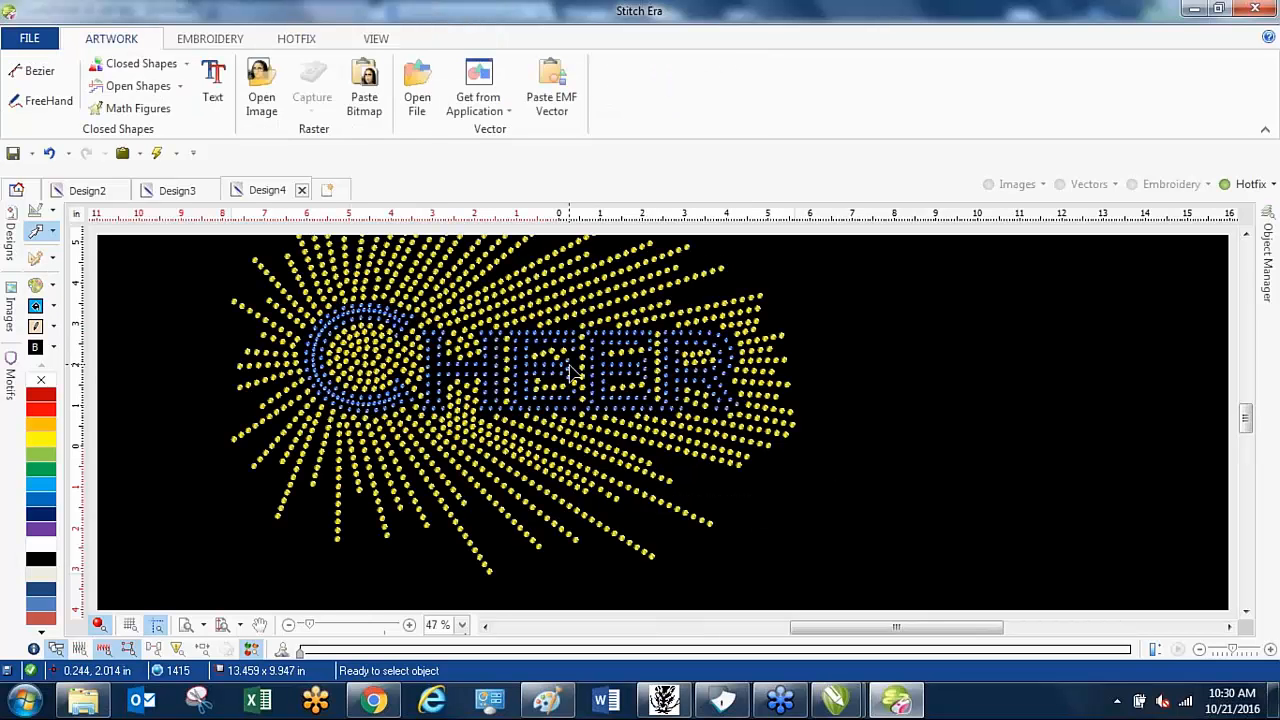
key(ctrl+z)
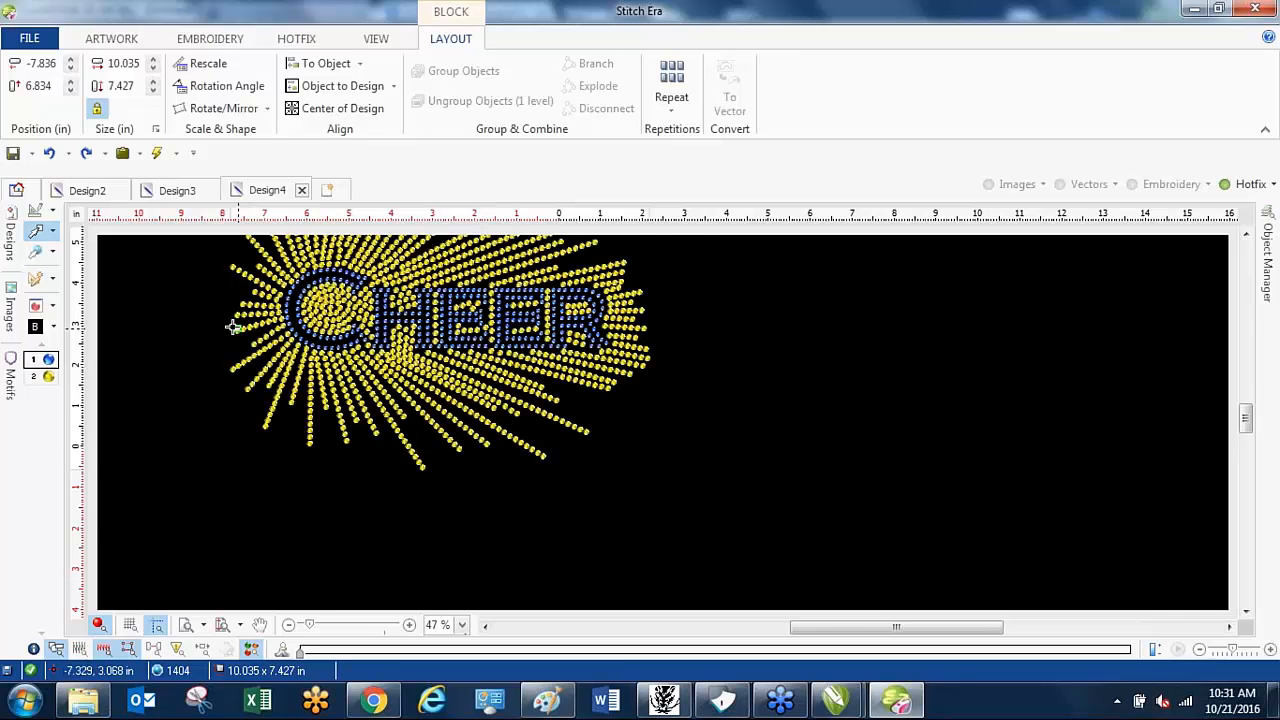
- Undo the hotfix line fill inside the letter C and the earlier resizing of the whole Cheer design
click(36, 211)
click(174, 314)
scroll(228, 274, up, 1)
scroll(228, 274, up, 1)
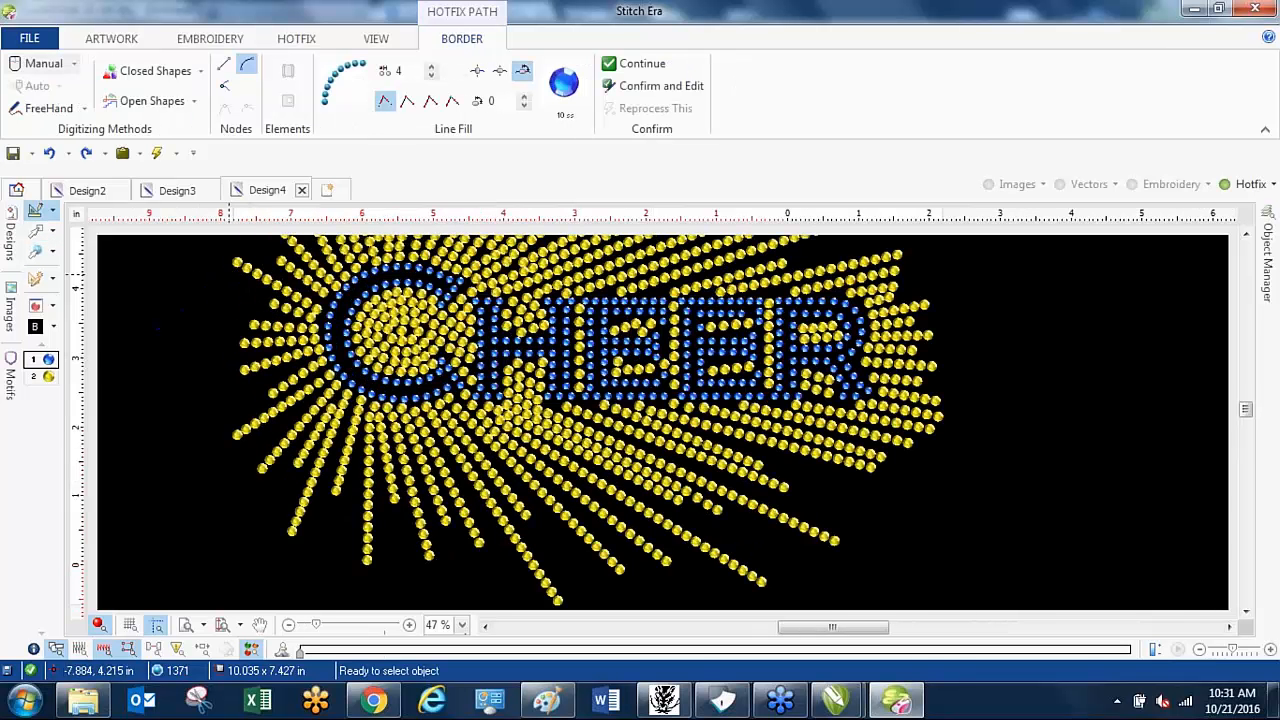
key(ctrl+z)
scroll(226, 314, down, 5)
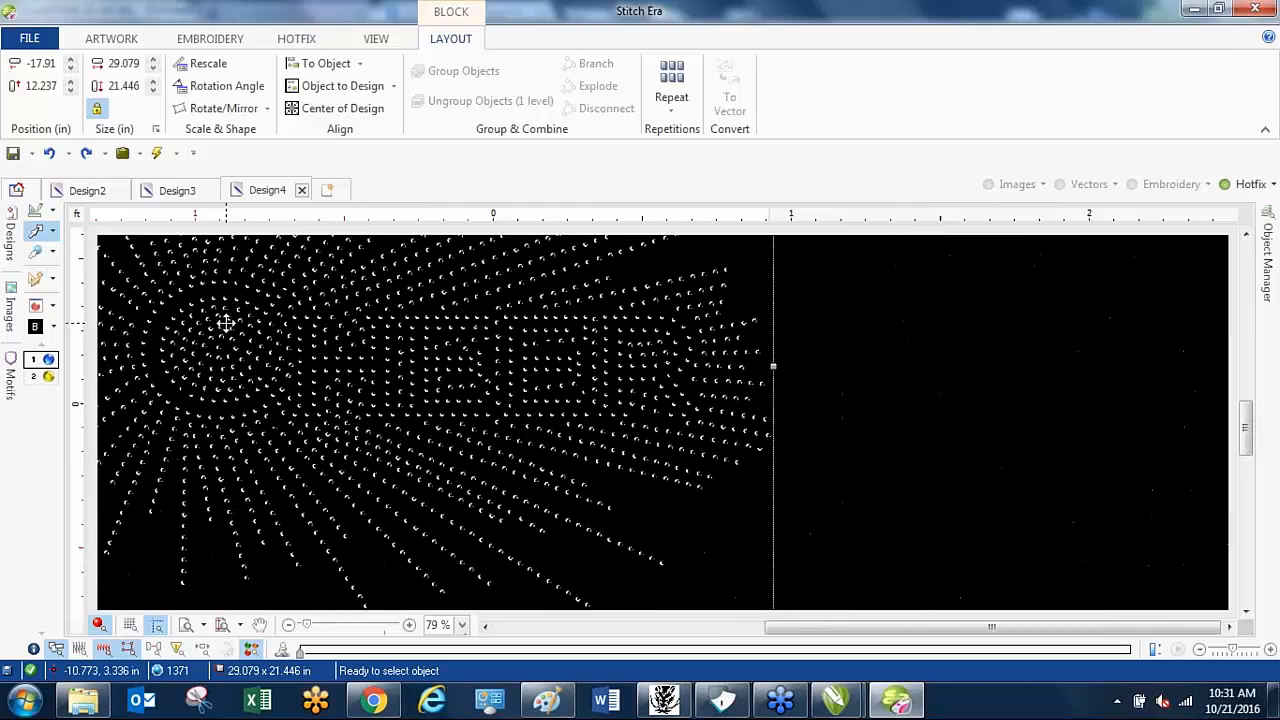
click(399, 326)
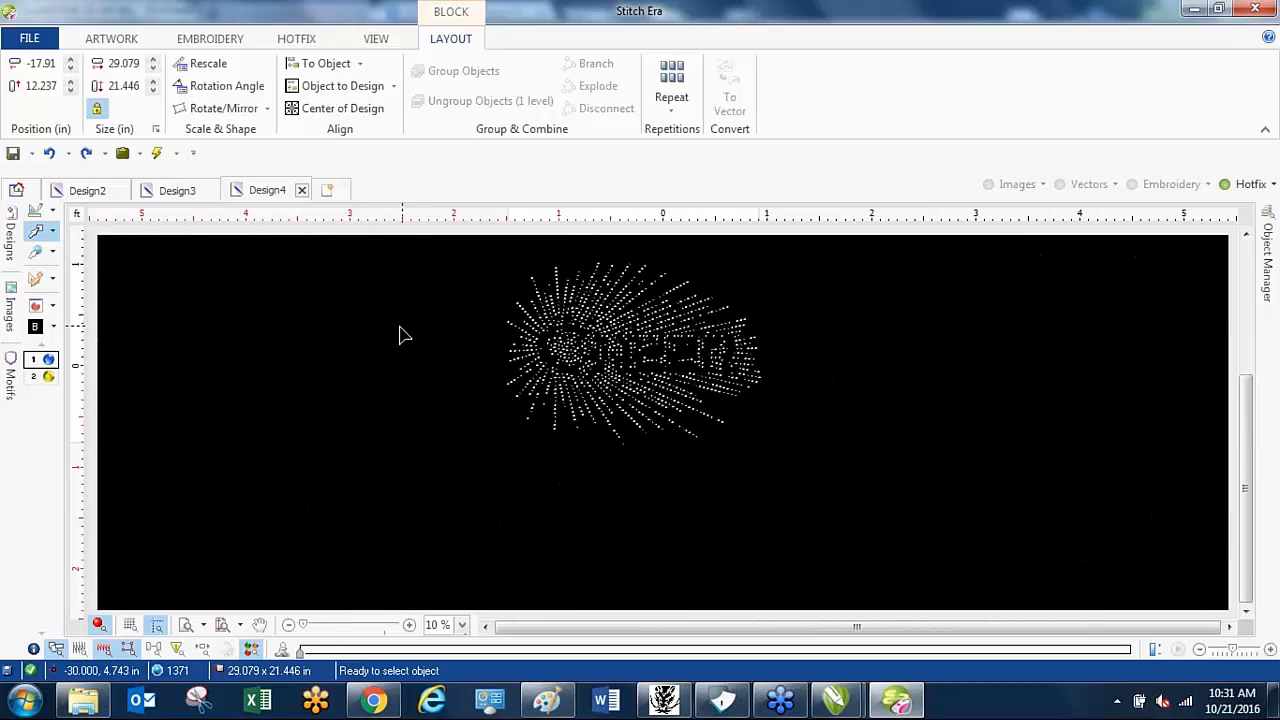
scroll(590, 331, up, 2)
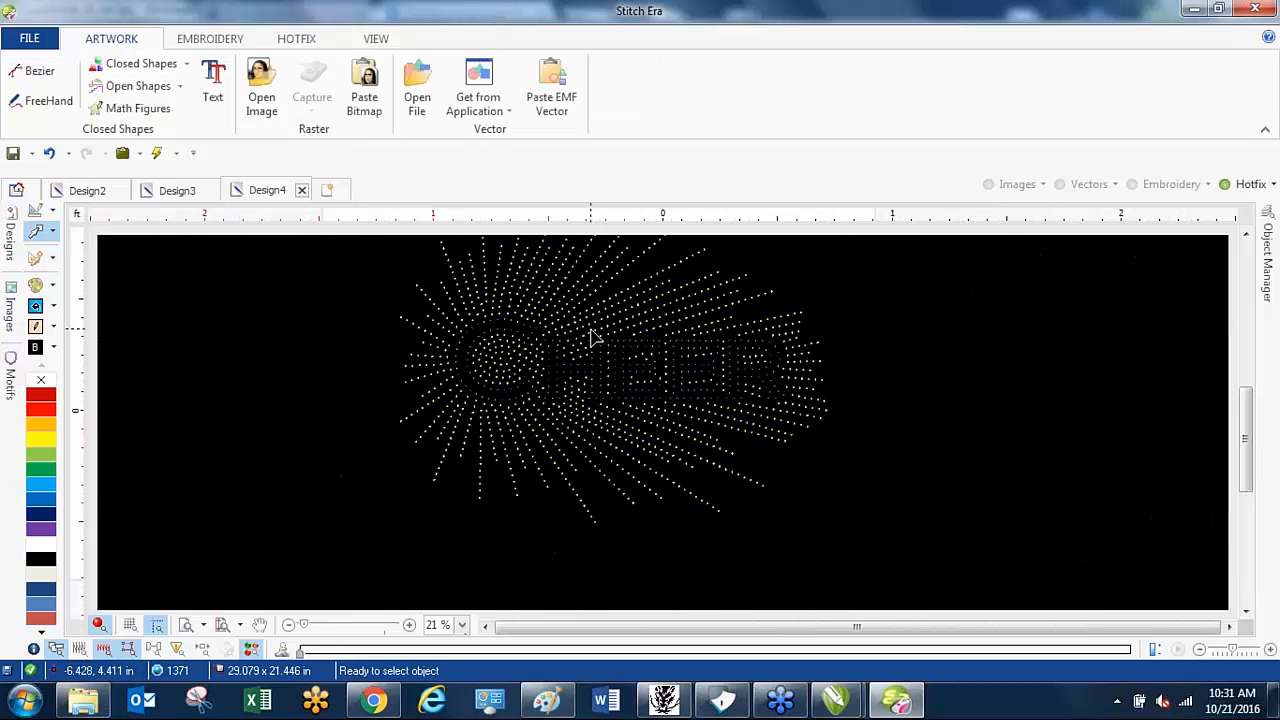
- Undo everything back to an empty workspace, and redo until the Cheer design is restored
key(ctrl+z)
key(ctrl+z)
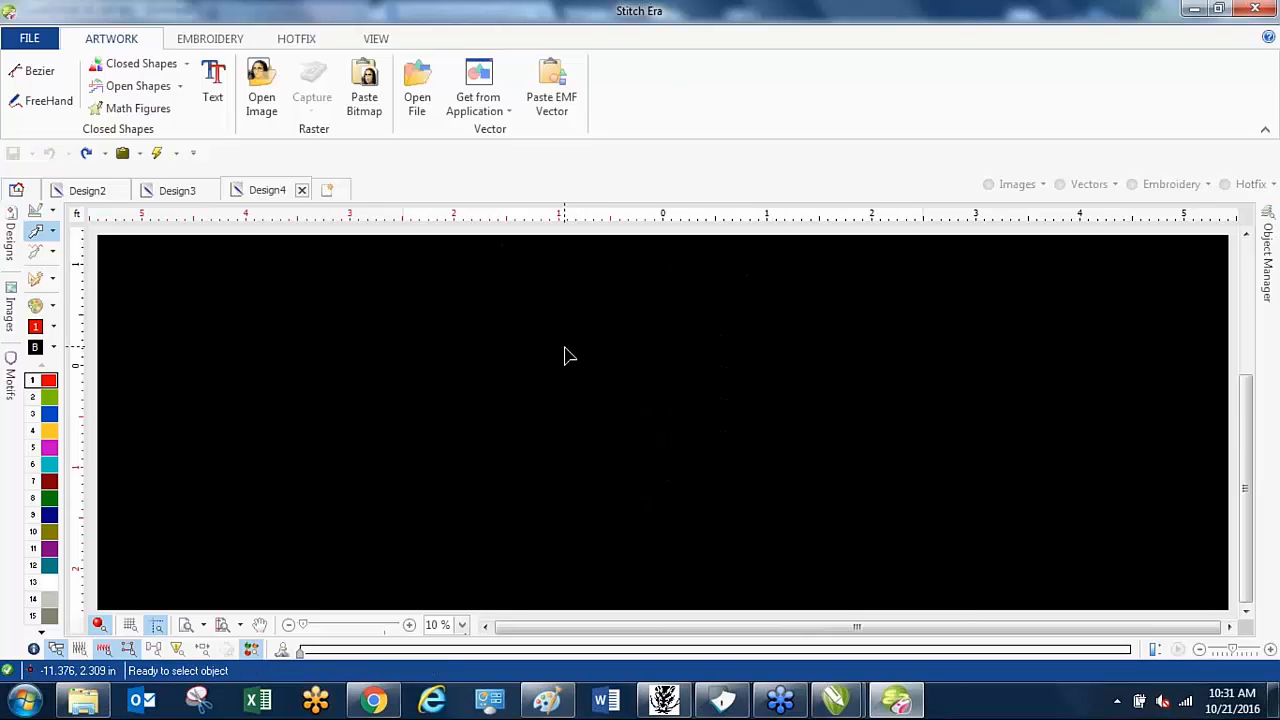
scroll(605, 310, up, 3)
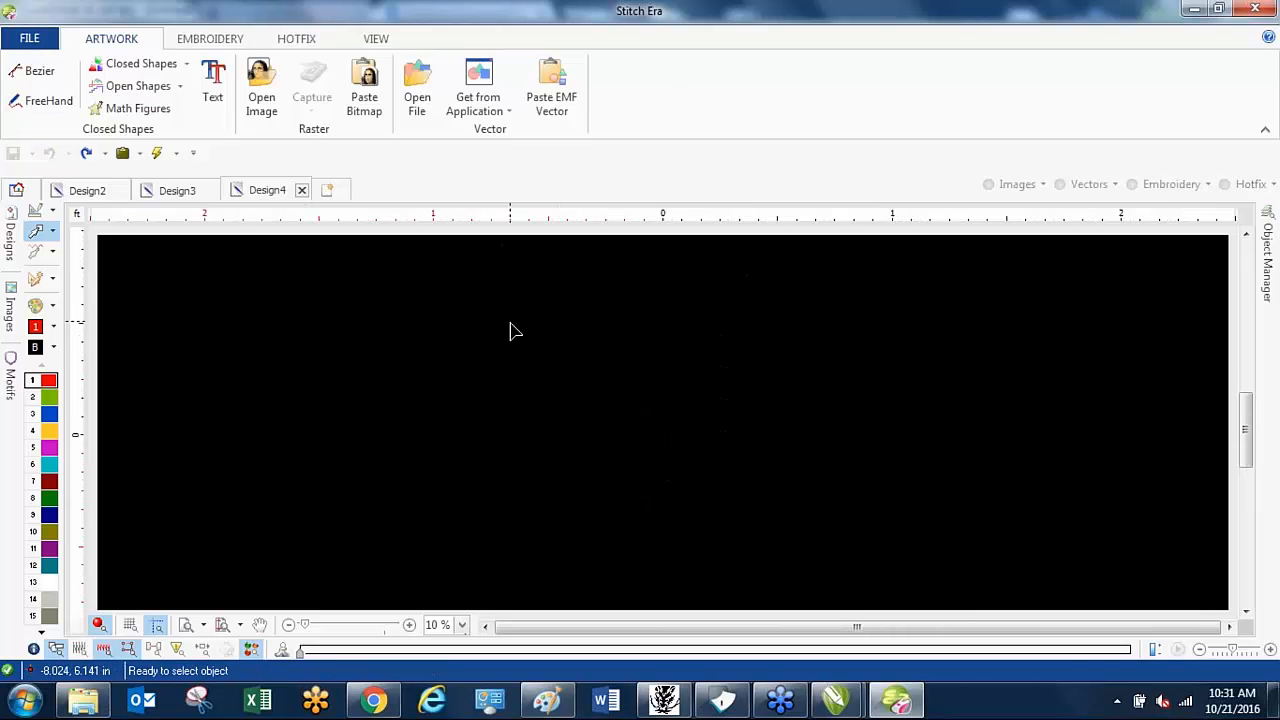
scroll(500, 306, down, 2)
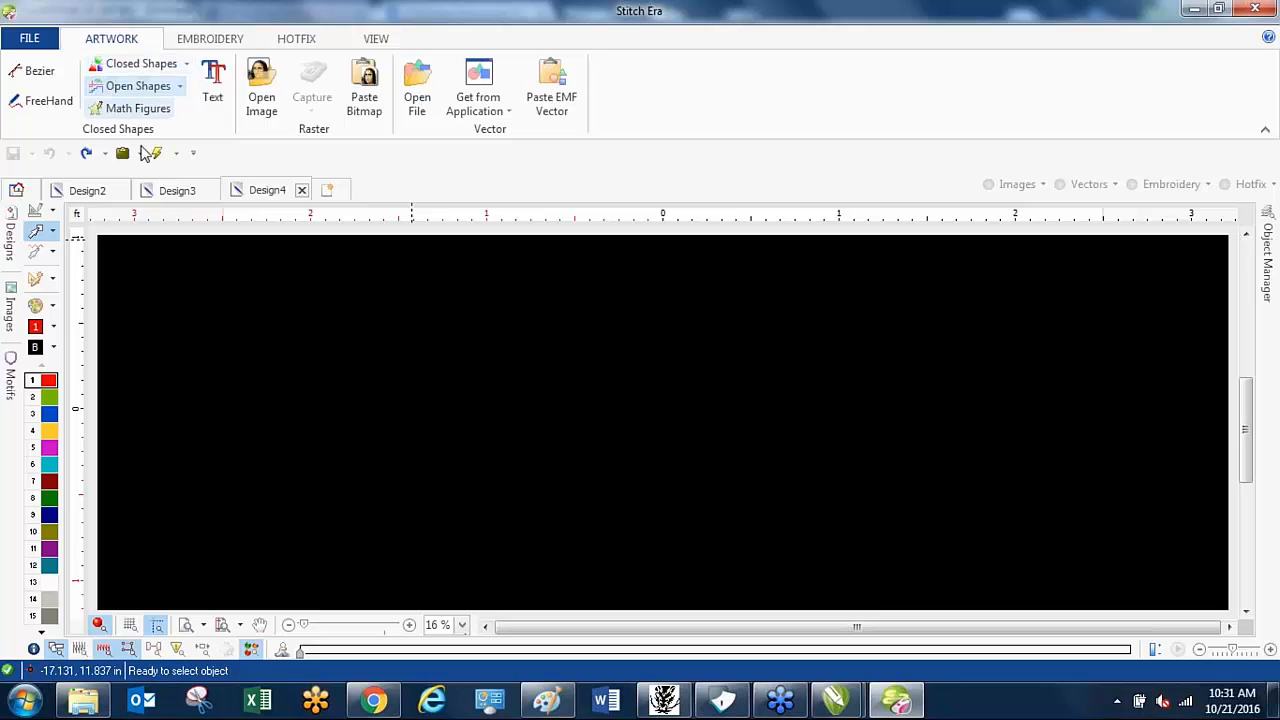
click(86, 153)
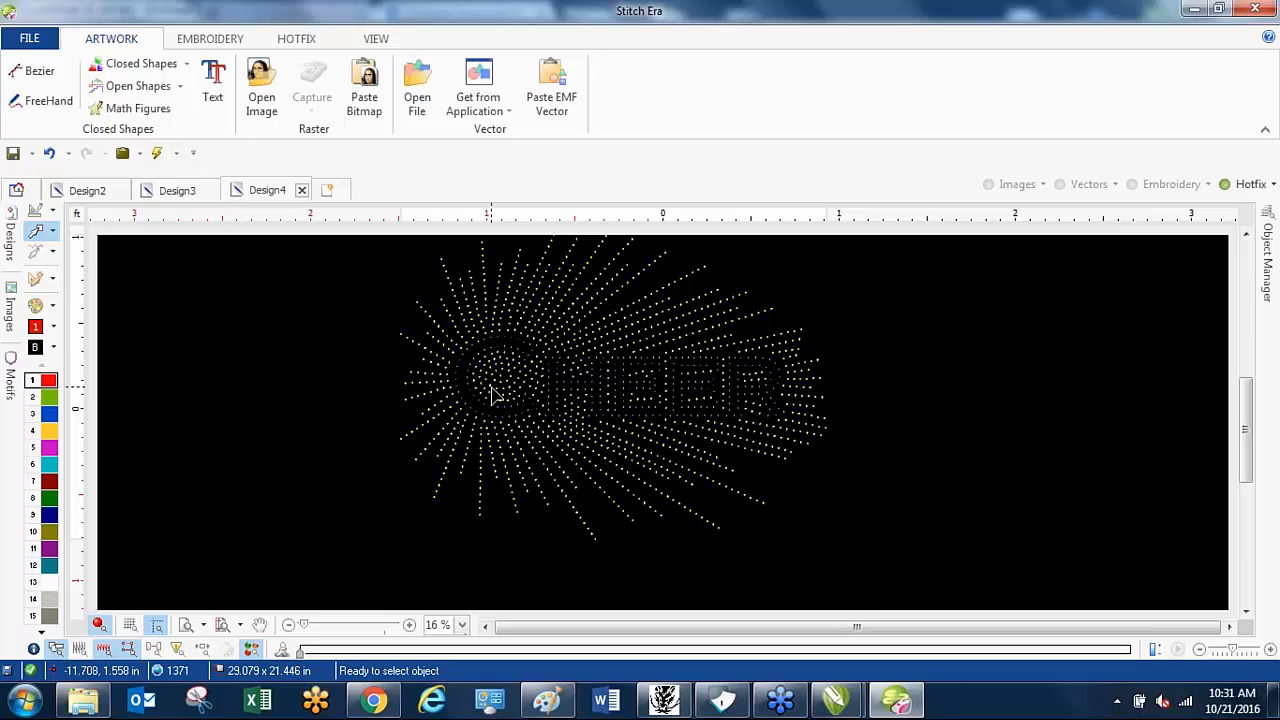
- Resize the whole Cheer design proportionally to 9.9 in wide and move it closer to the workspace origin
drag(443, 271, 824, 494)
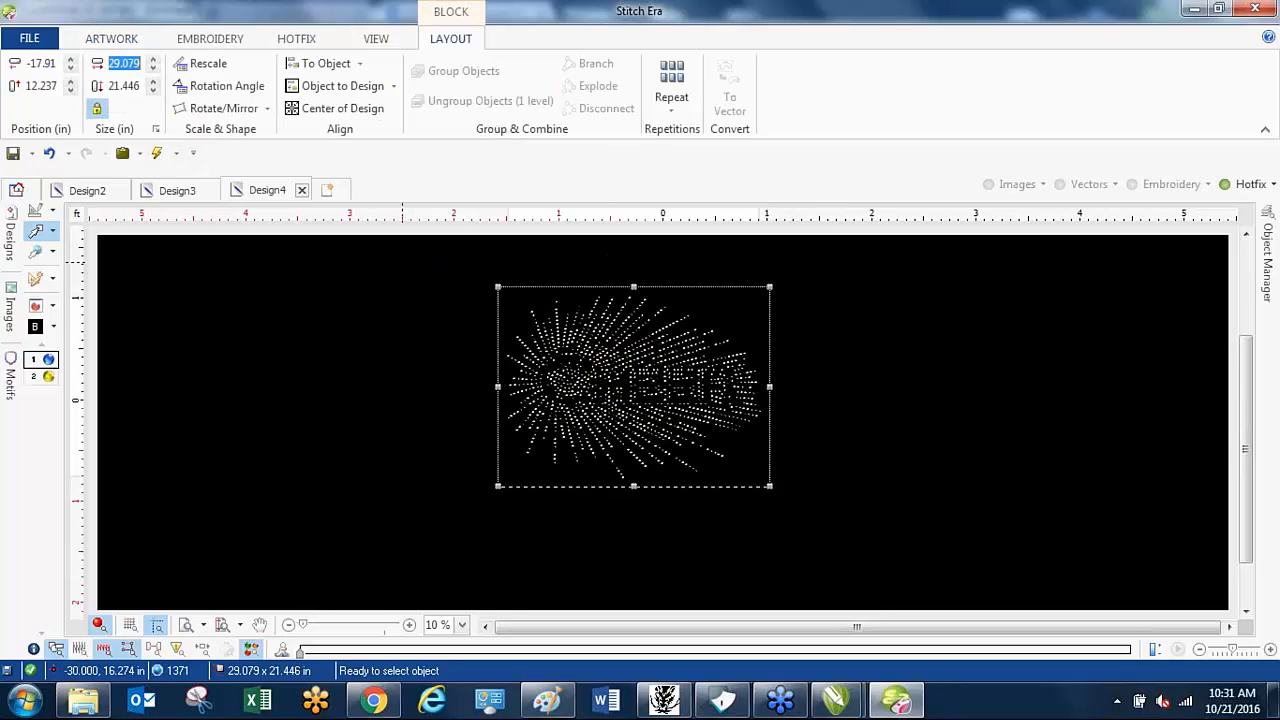
text(9.9)
key(Return)
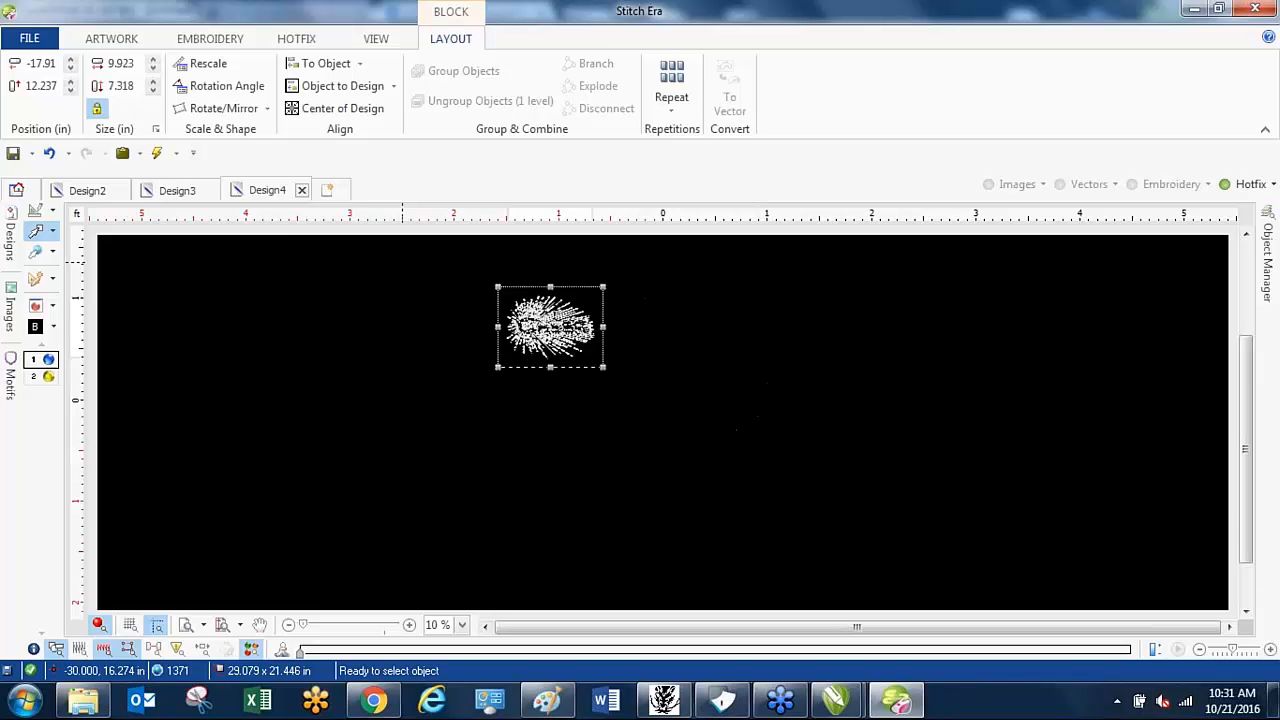
drag(552, 331, 600, 381)
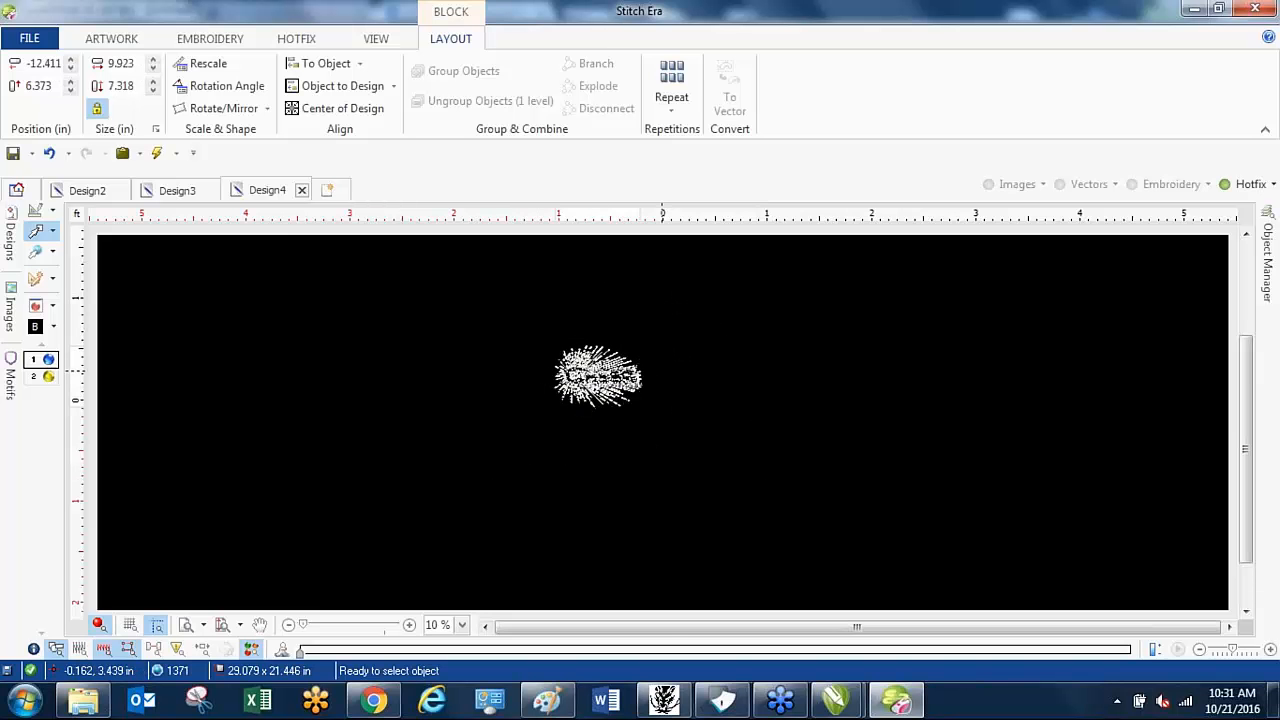
scroll(597, 380, up, 2)
click(463, 366)
scroll(463, 366, up, 4)
scroll(307, 360, up, 2)
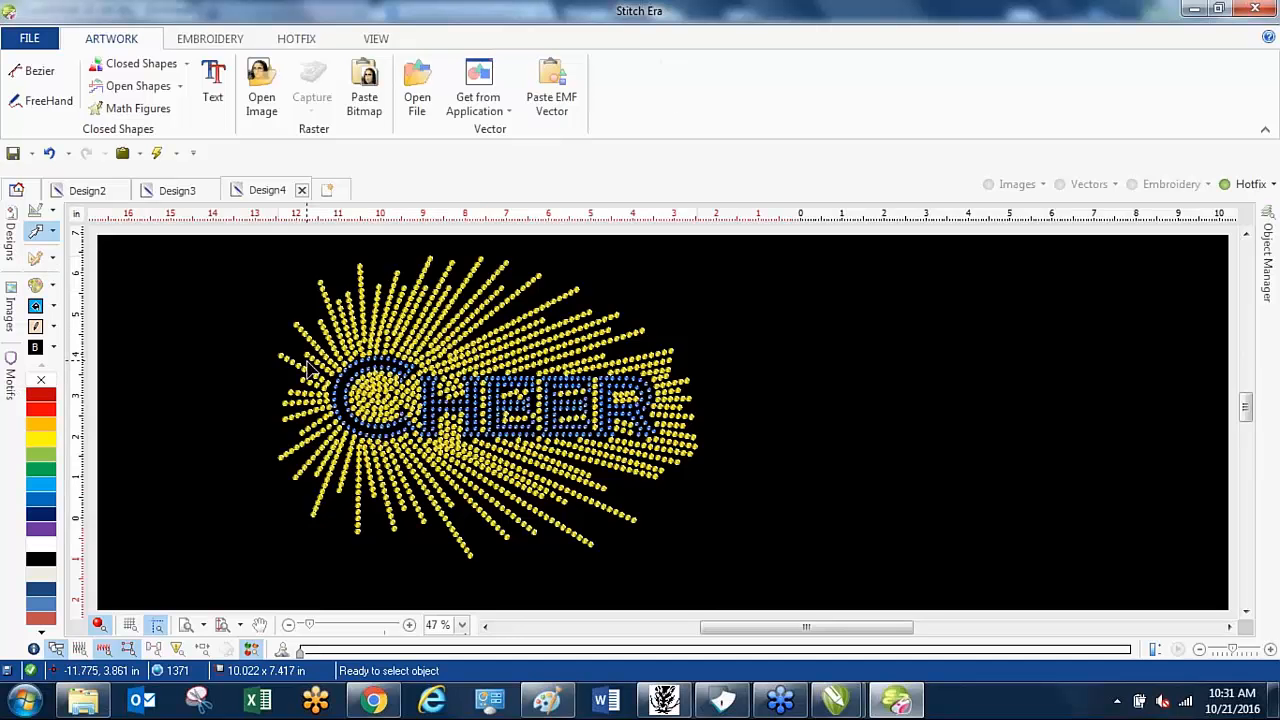
- Replace the Blue-Capri bead in the hotfix palette with a standard round 6 ss Blue-Capri rhinestone
scroll(310, 367, up, 1)
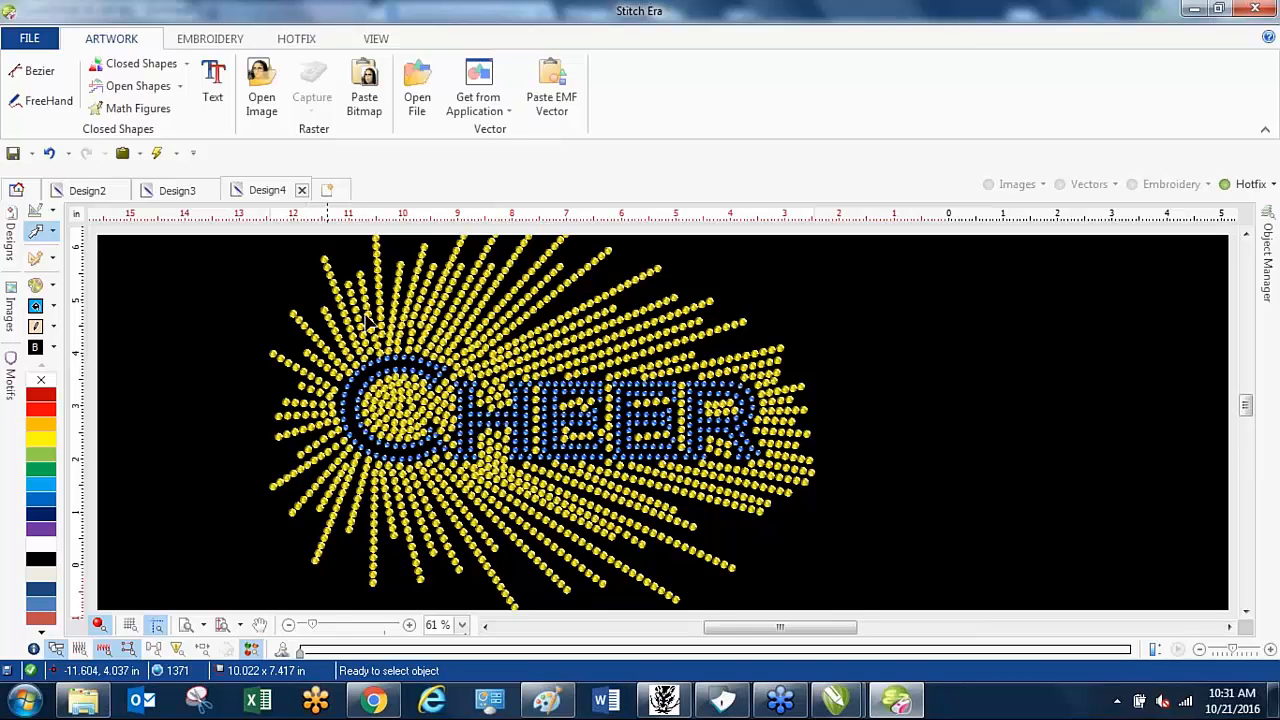
scroll(378, 300, up, 1)
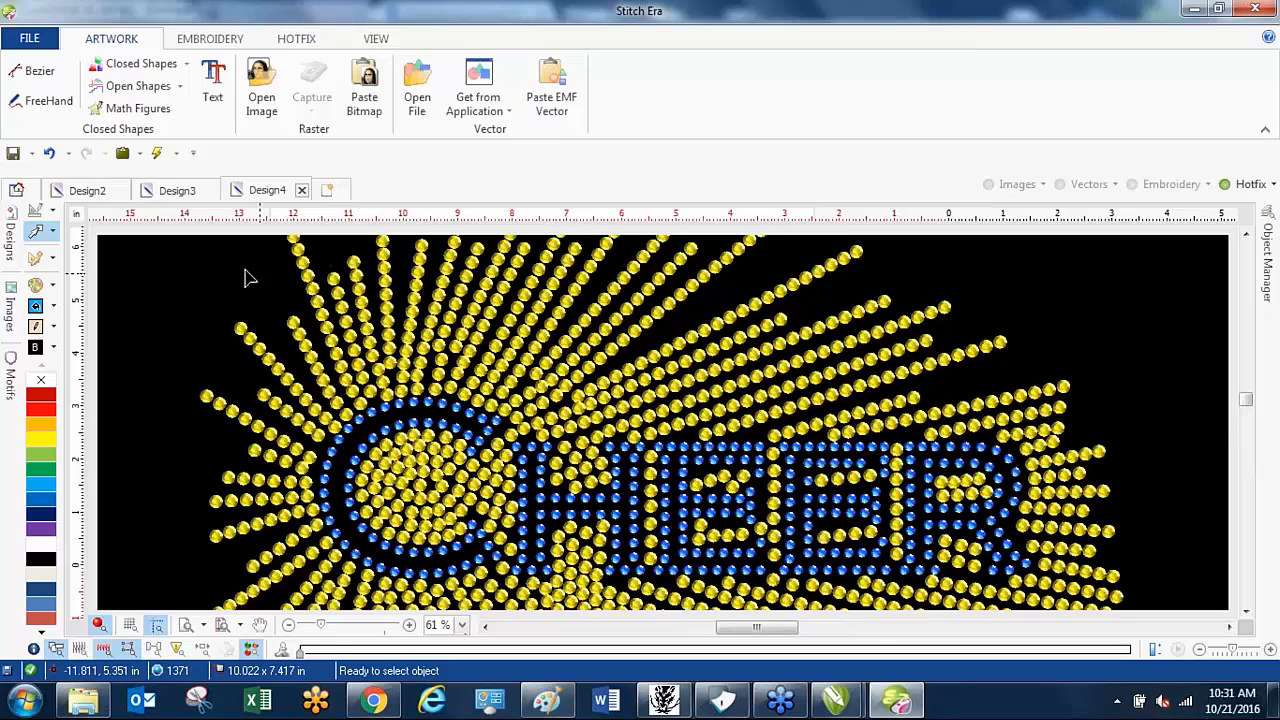
scroll(250, 279, down, 2)
click(212, 40)
click(304, 42)
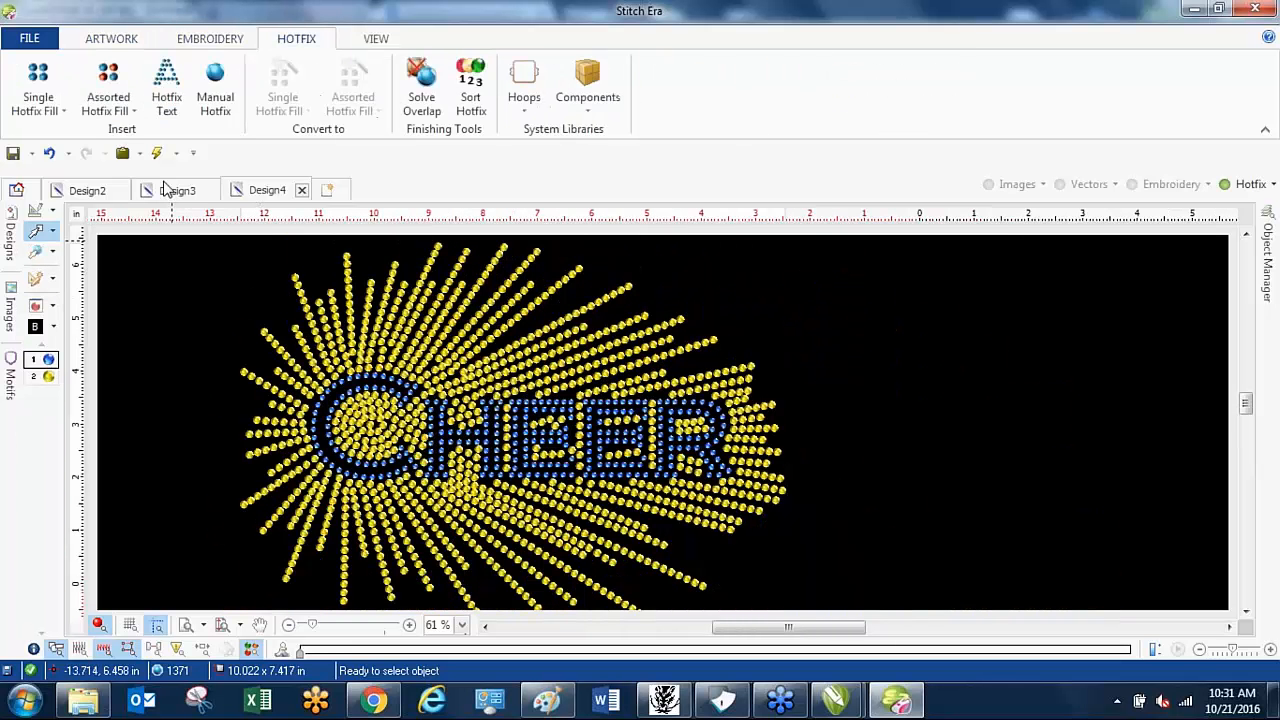
click(37, 306)
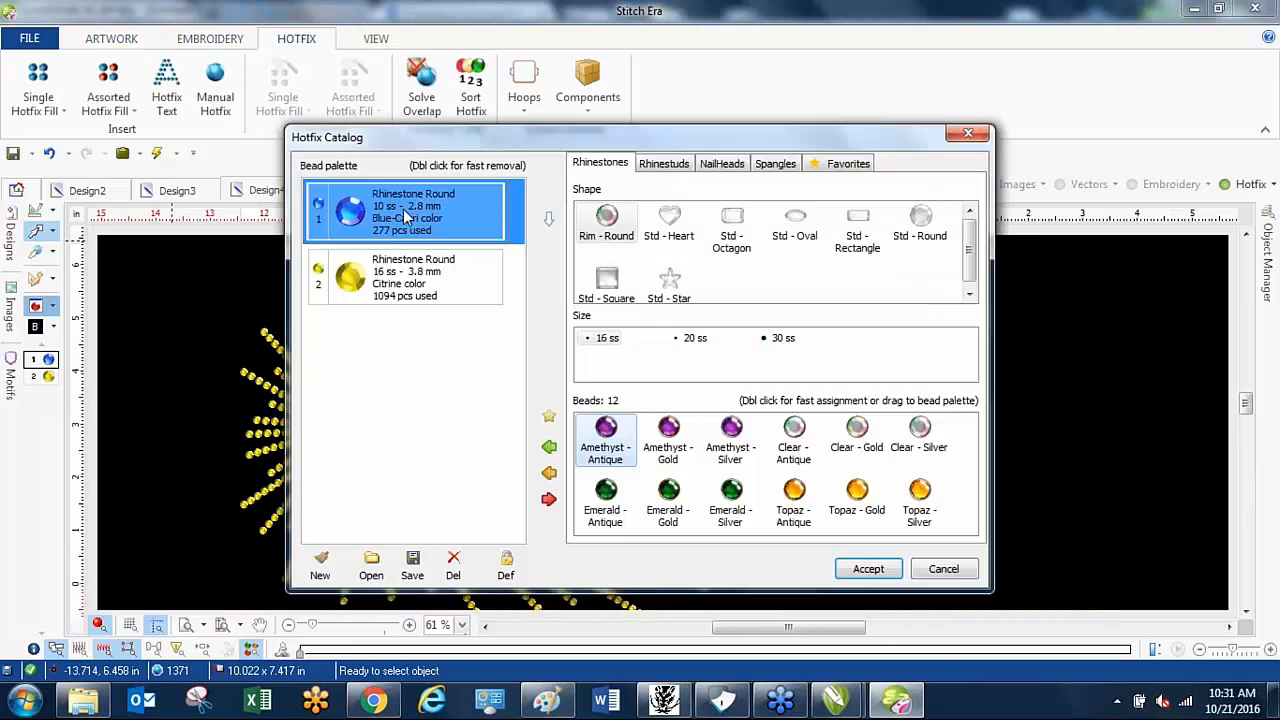
click(920, 215)
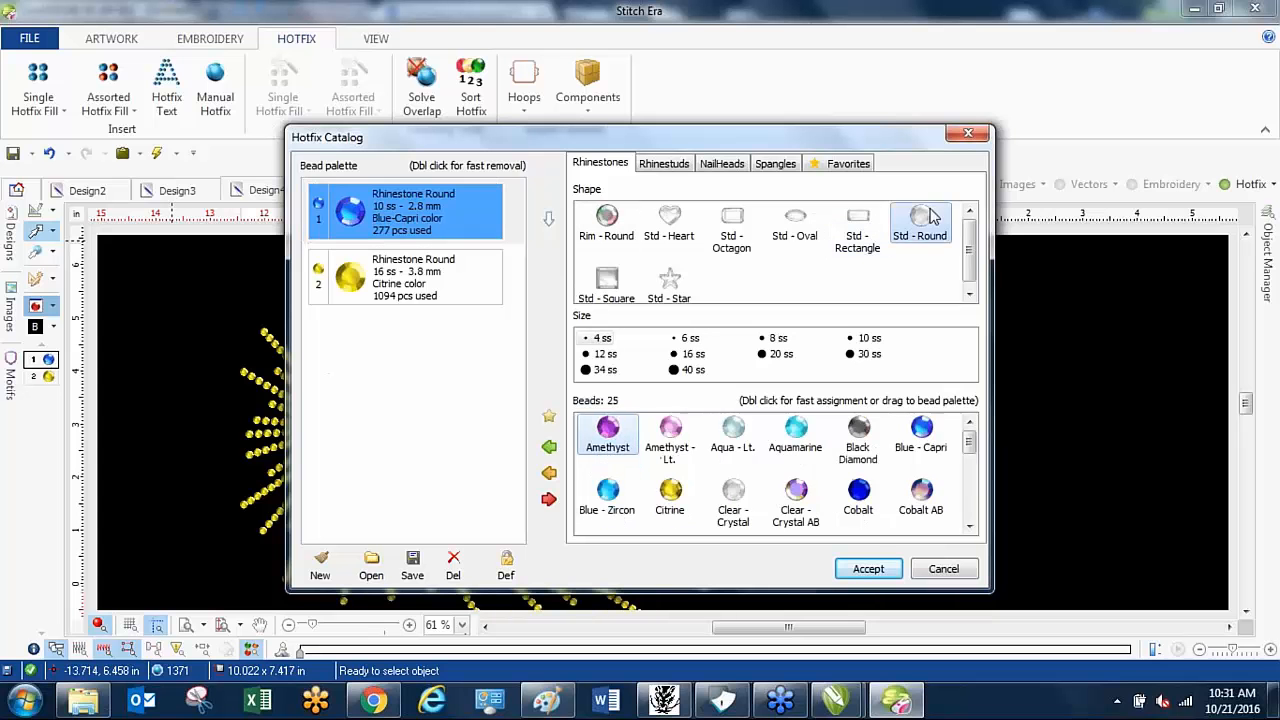
click(690, 339)
click(920, 432)
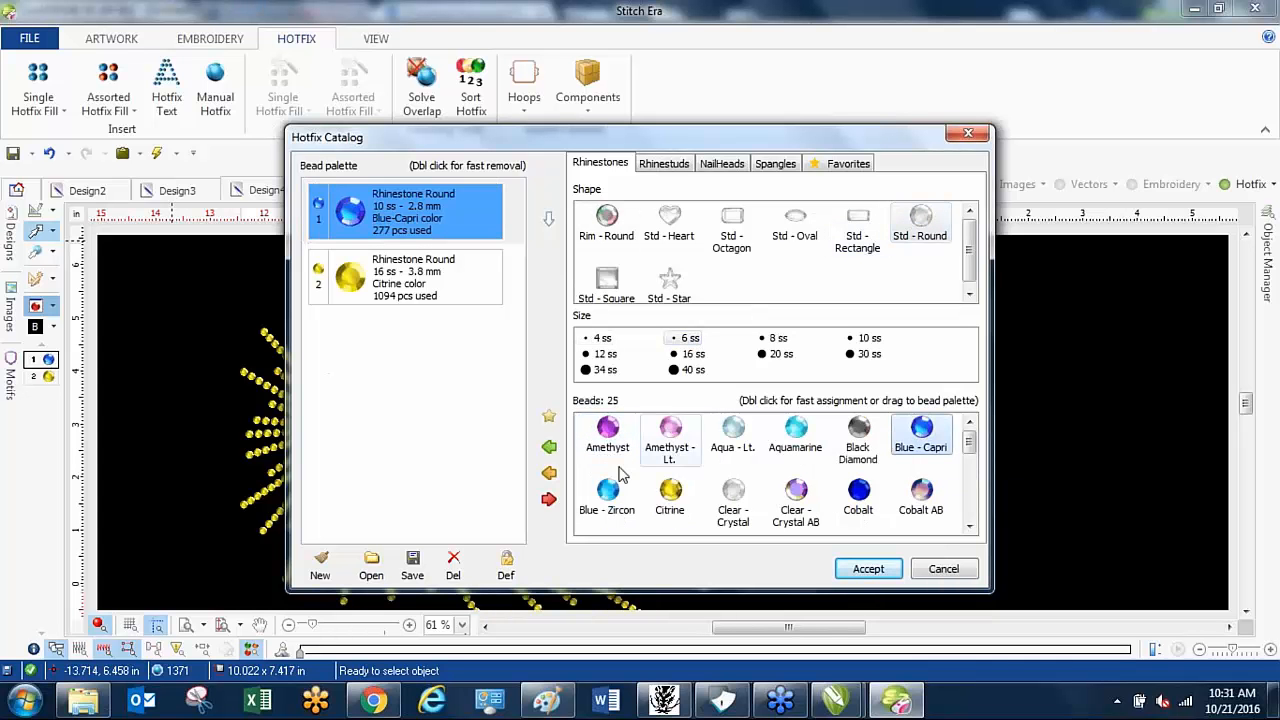
click(549, 476)
- Replace the Citrine bead with a 6 ss Citrine rhinestone and accept the palette changes
click(435, 288)
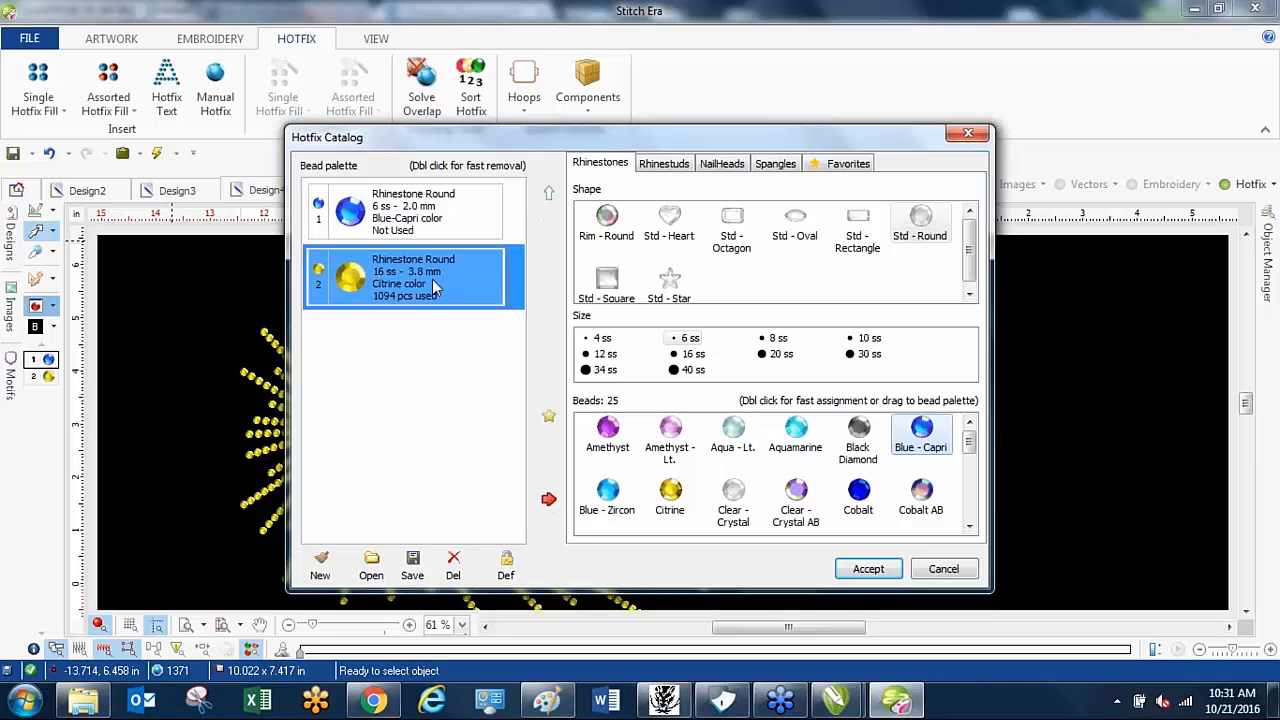
click(668, 484)
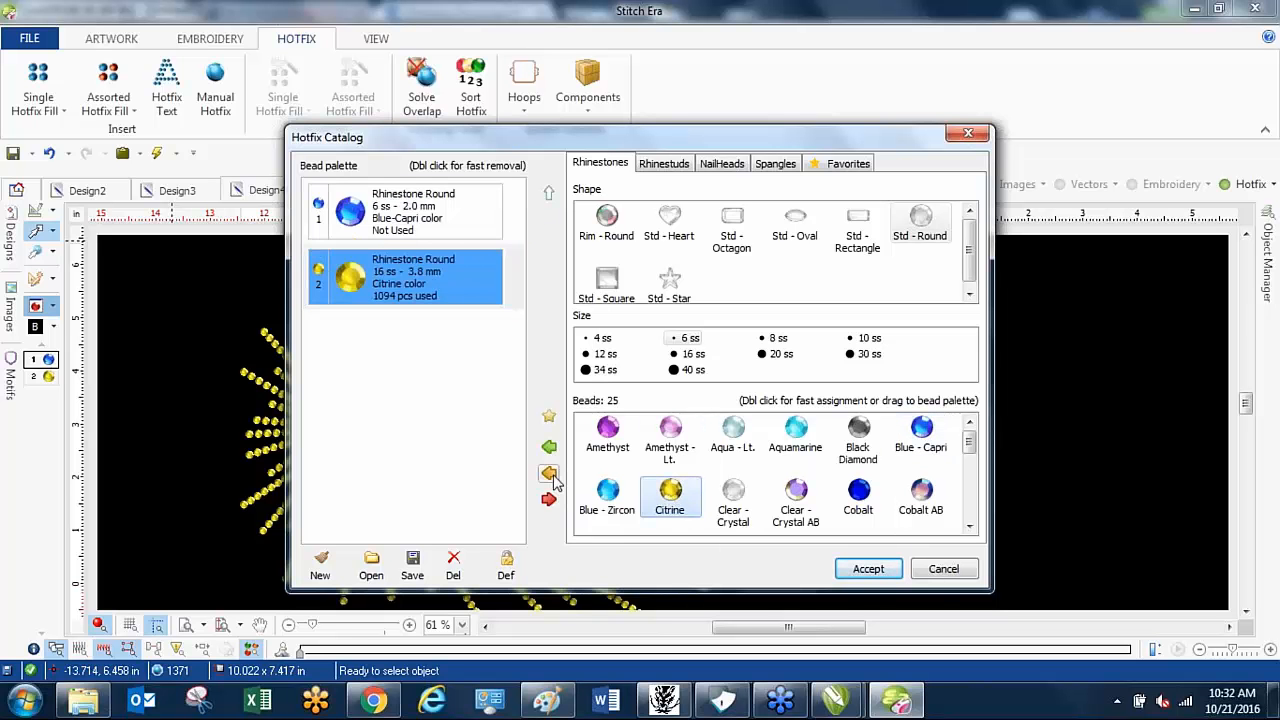
click(552, 478)
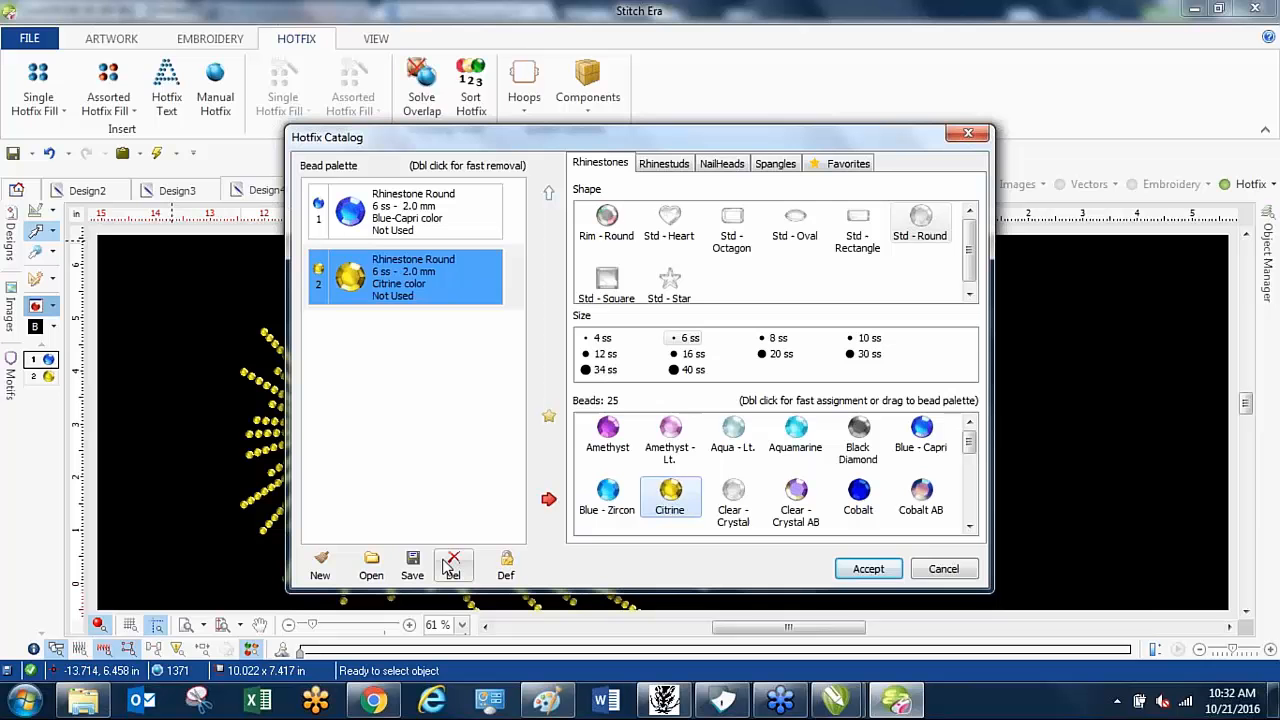
click(870, 569)
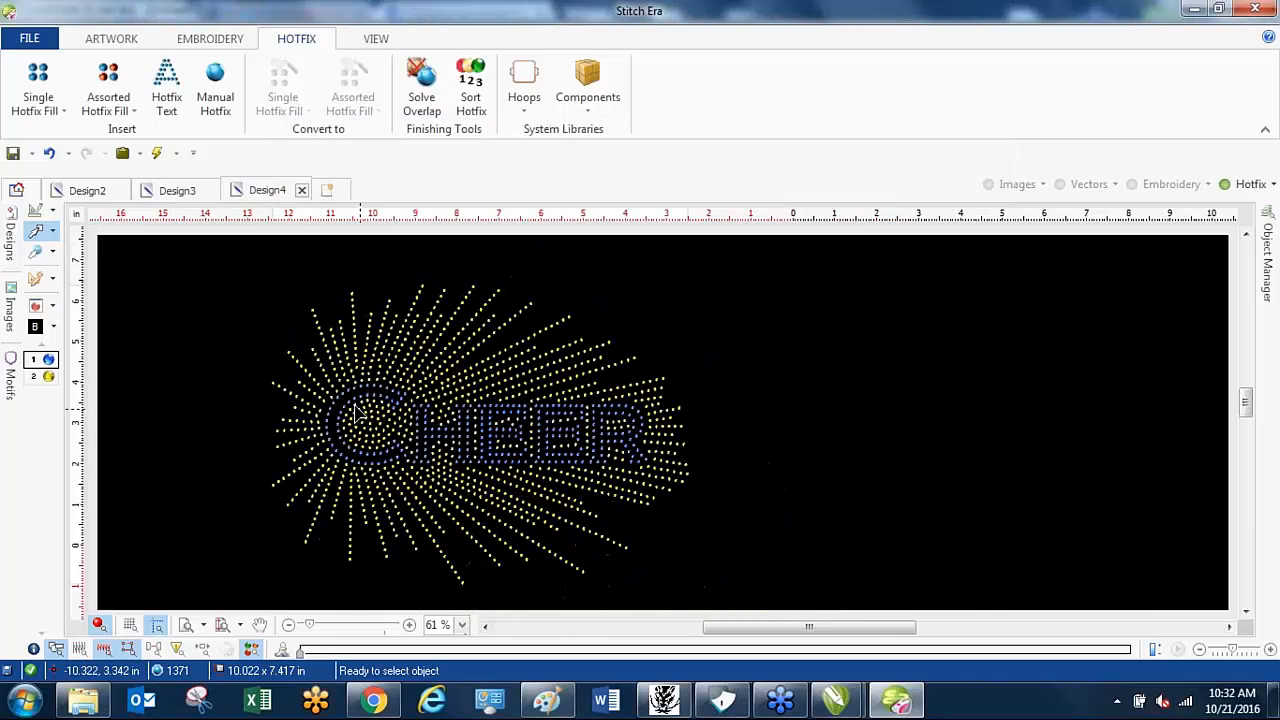
- Shrink the whole Cheer design proportionally to about 7.6 by 5.6 in
drag(206, 264, 791, 604)
drag(700, 588, 597, 493)
scroll(395, 413, up, 3)
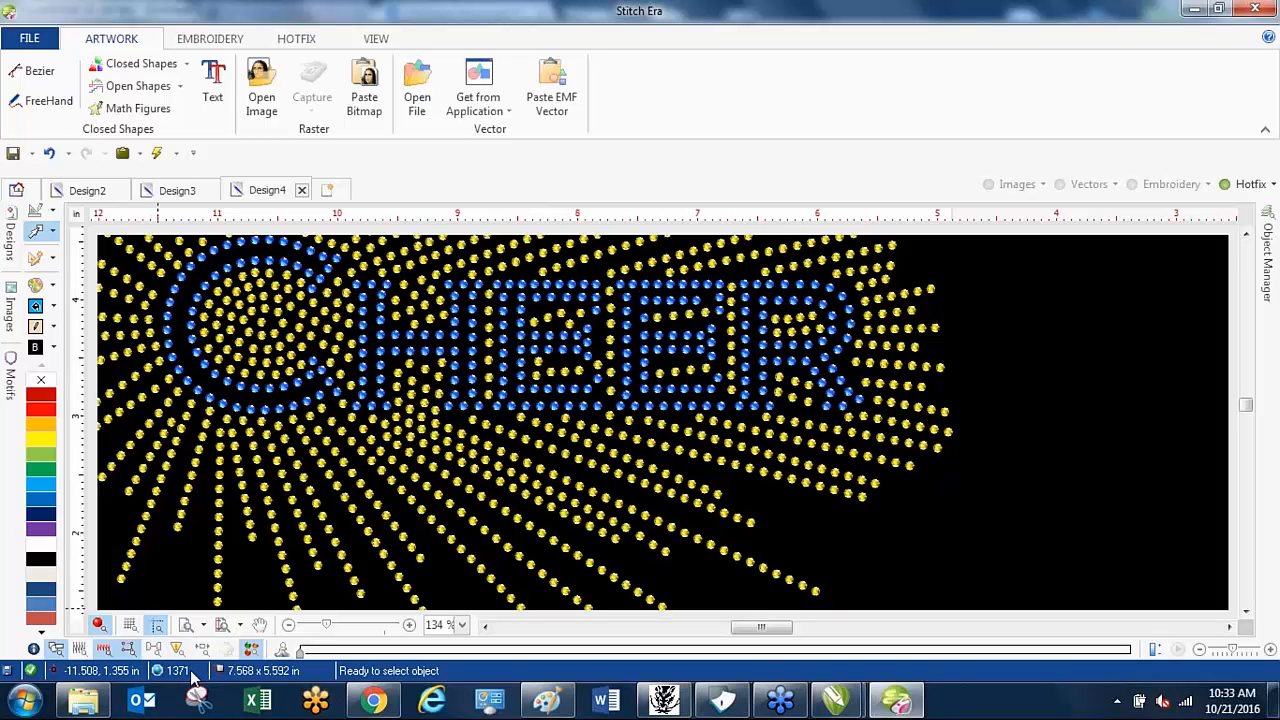
- Check the used piece count of each bead colour in the Cheer design's hotfix bead palette
mouse_move(177, 676)
scroll(145, 295, down, 1)
scroll(141, 290, down, 1)
click(296, 39)
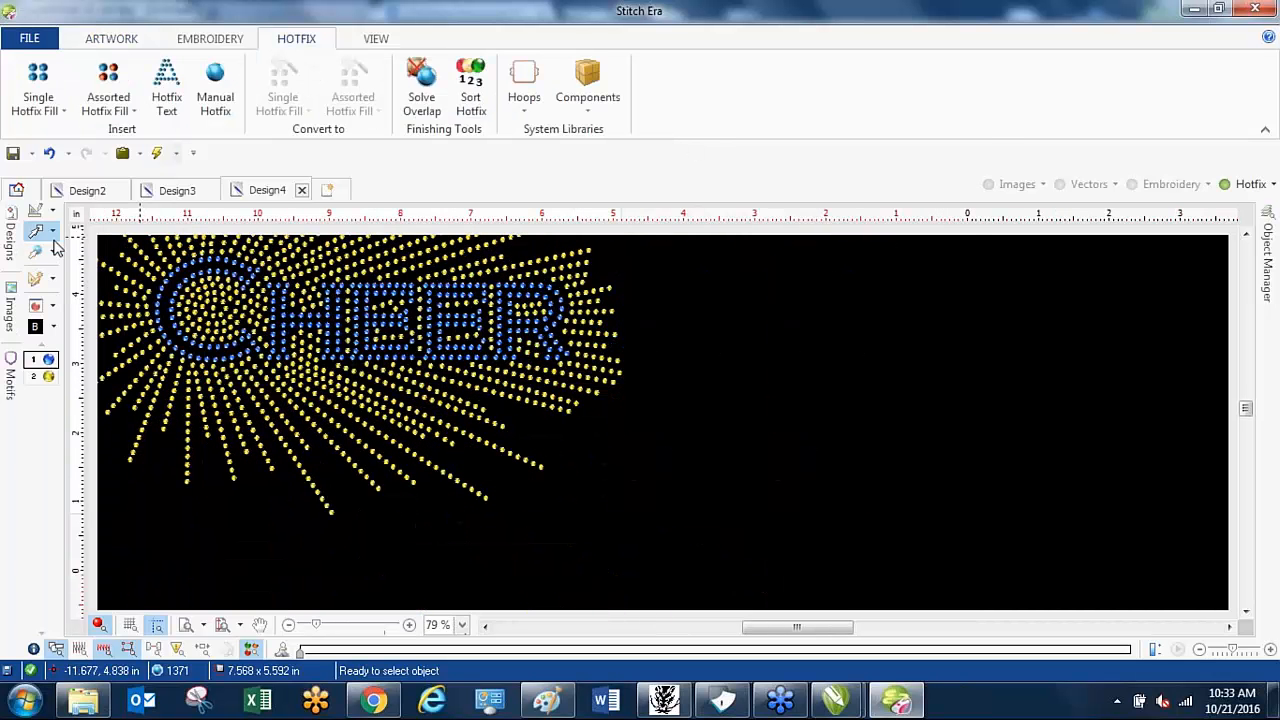
double_click(47, 360)
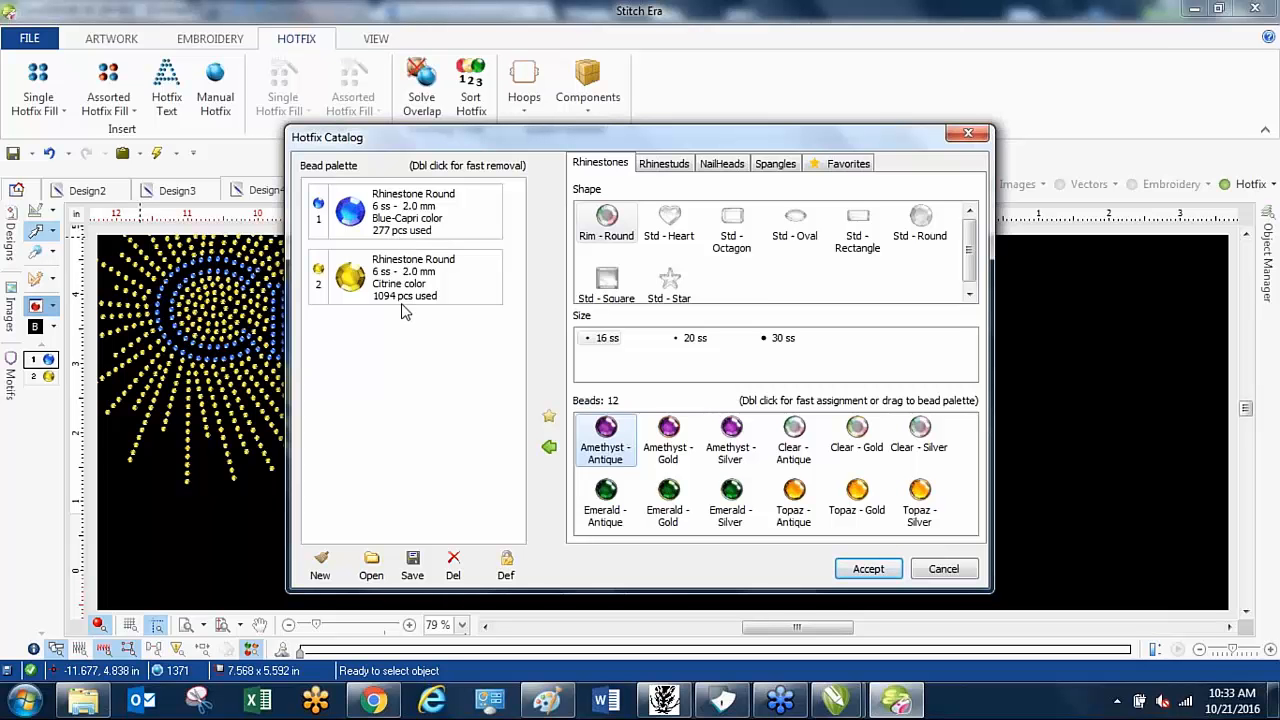
click(969, 141)
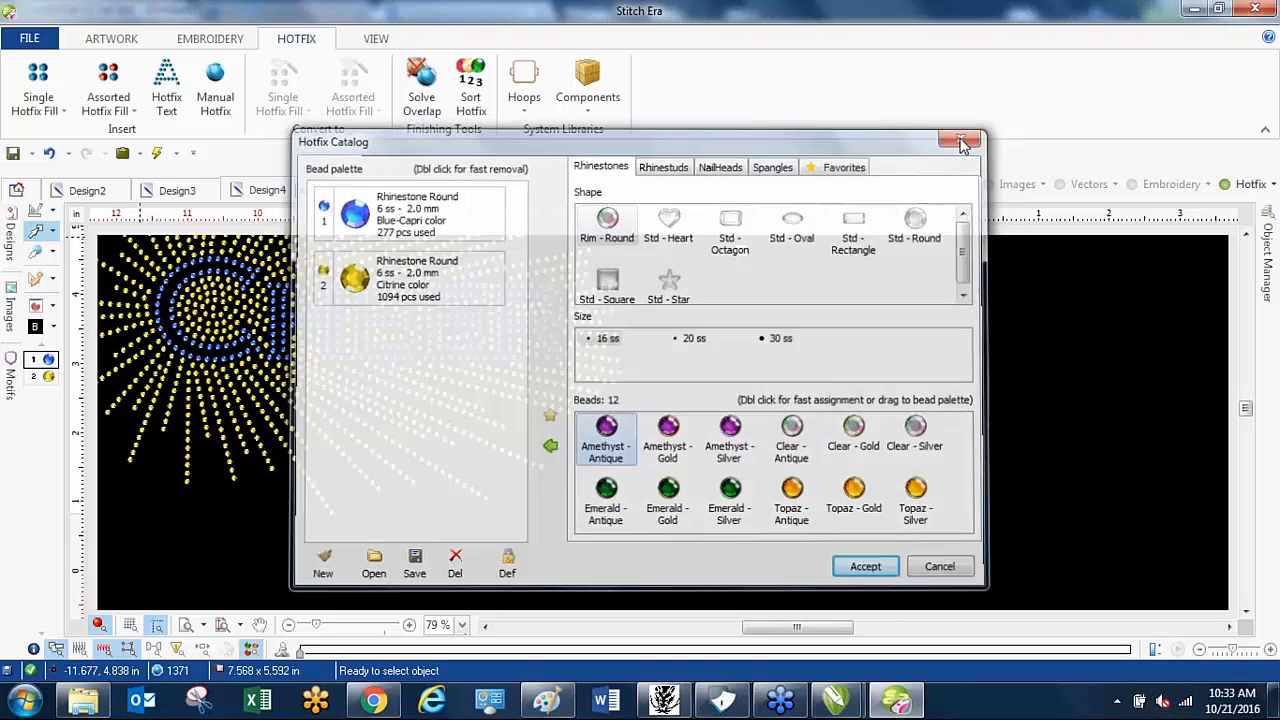
- Preview the simple-format print of the Cheer design, enlarged to read its bead information, and leave without printing
click(22, 40)
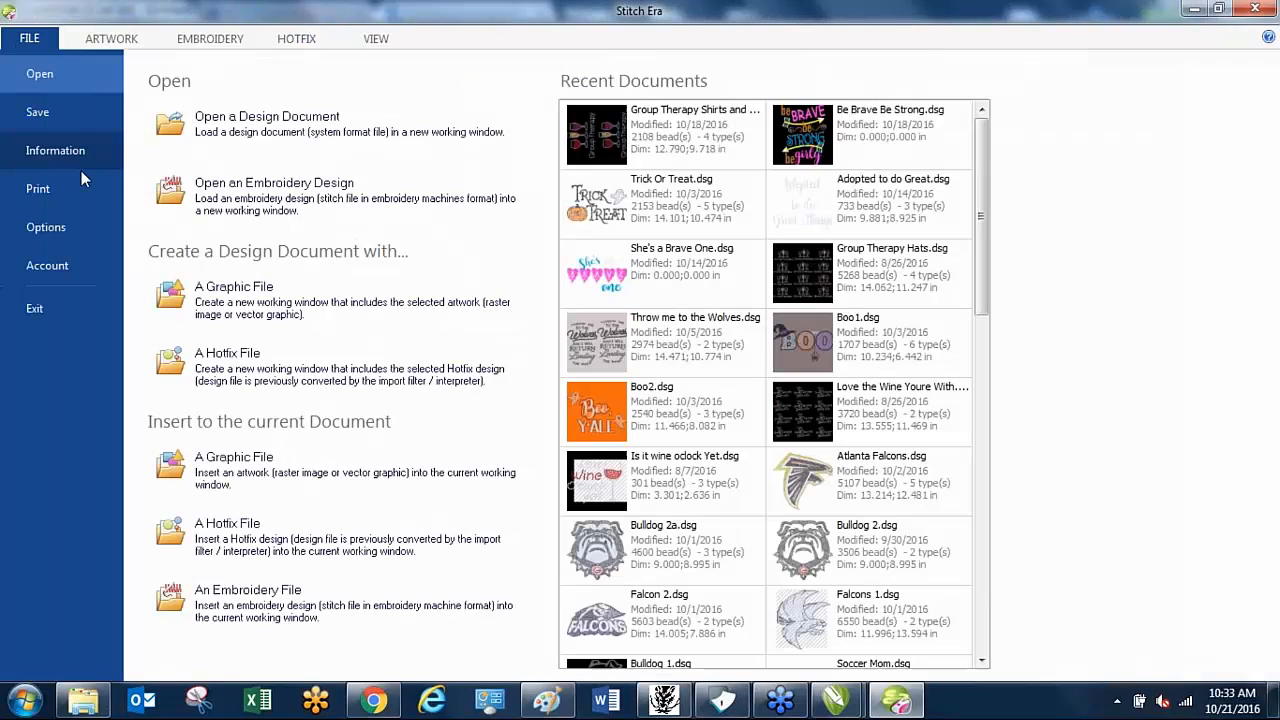
click(40, 189)
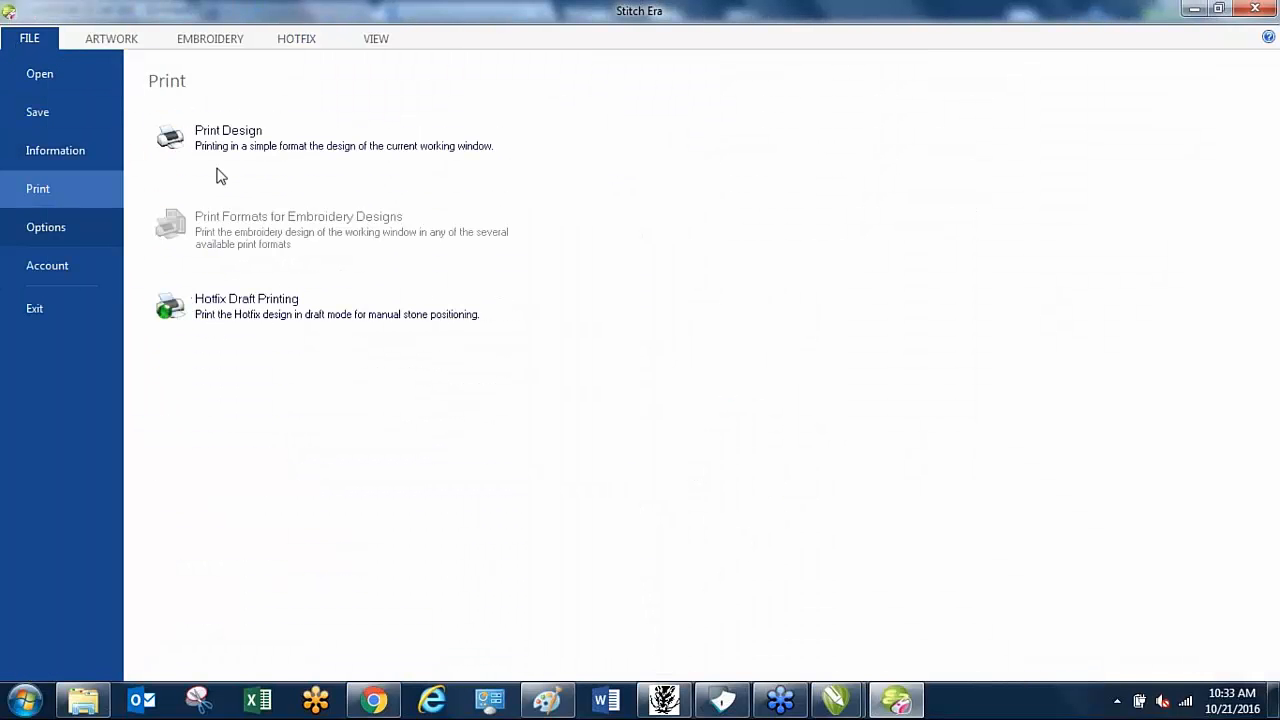
click(277, 152)
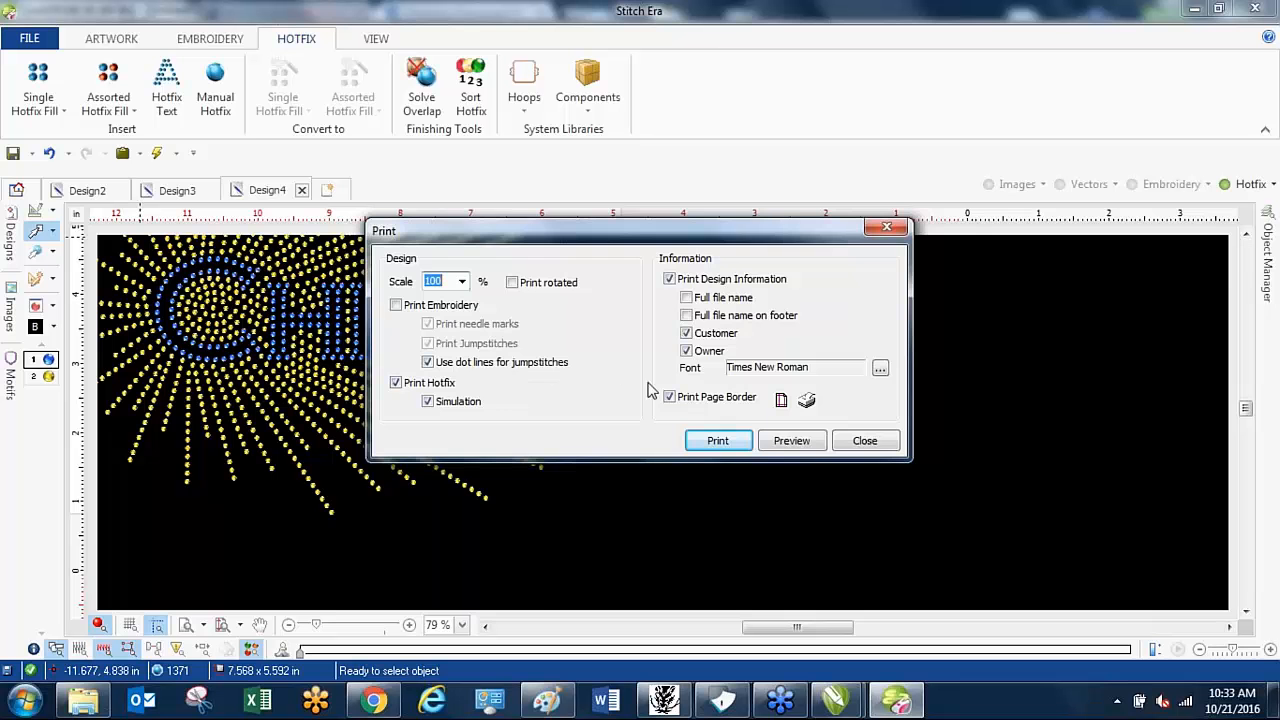
click(780, 444)
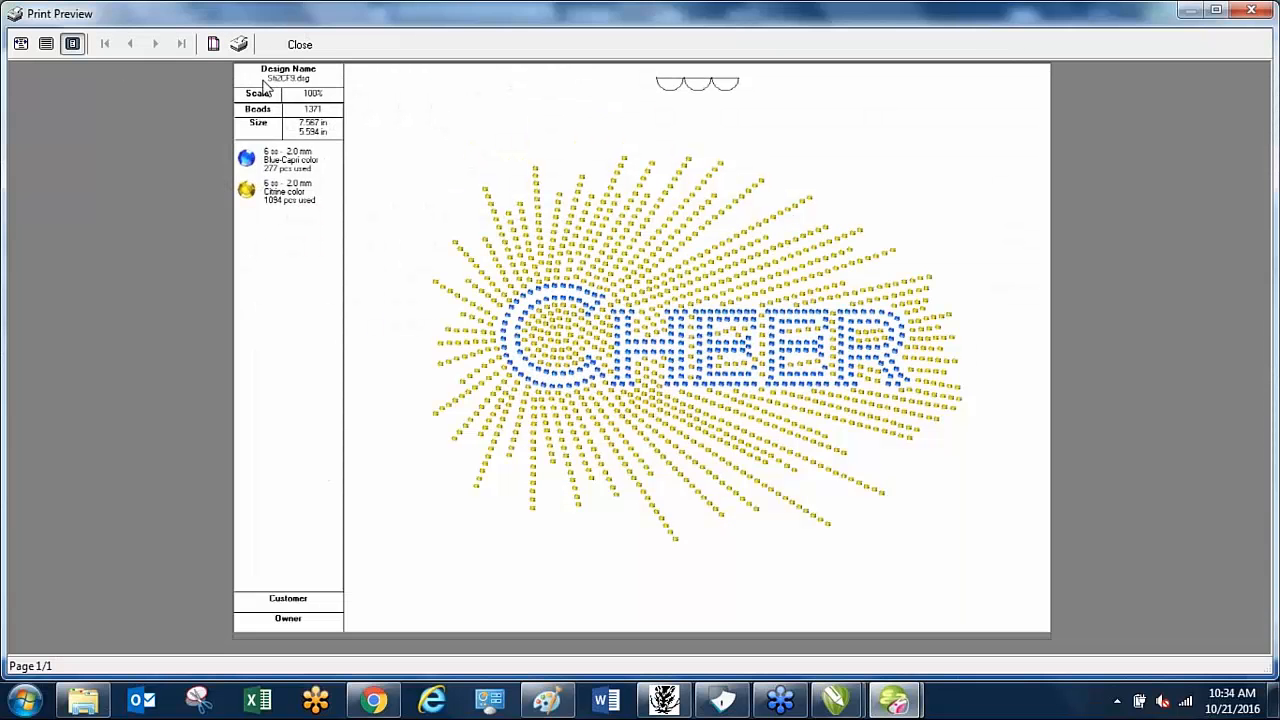
click(47, 45)
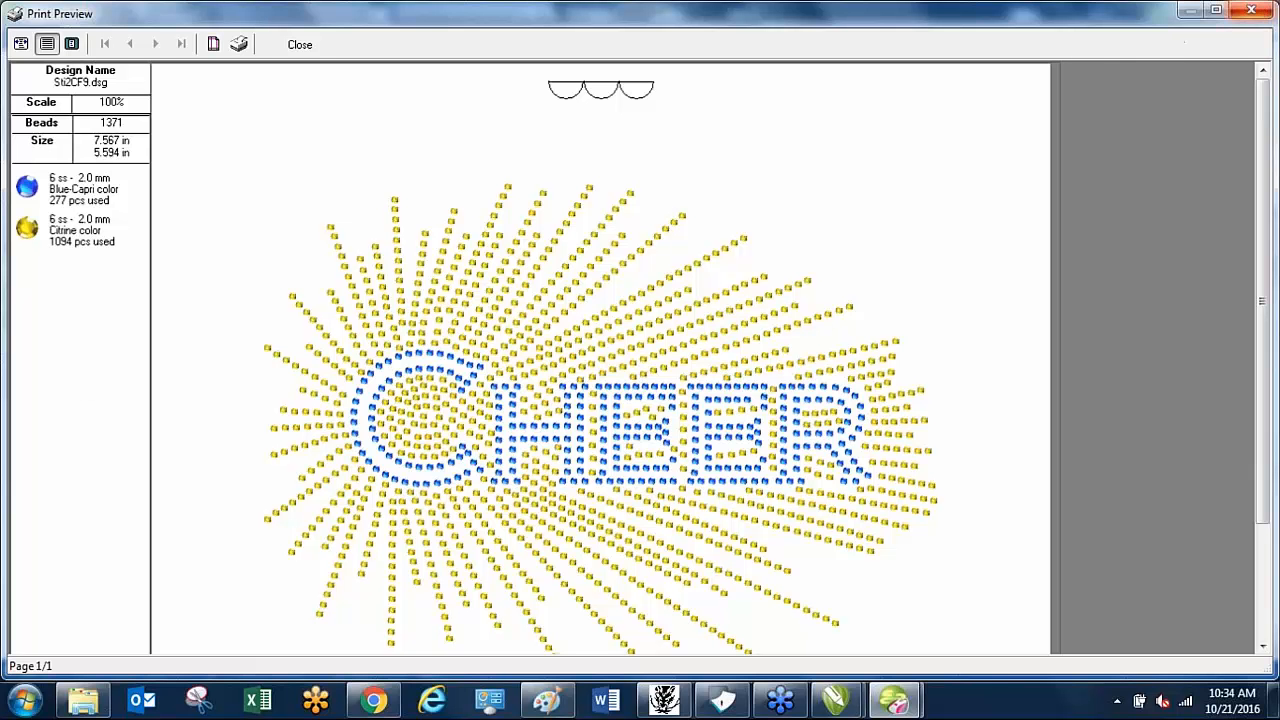
click(1255, 10)
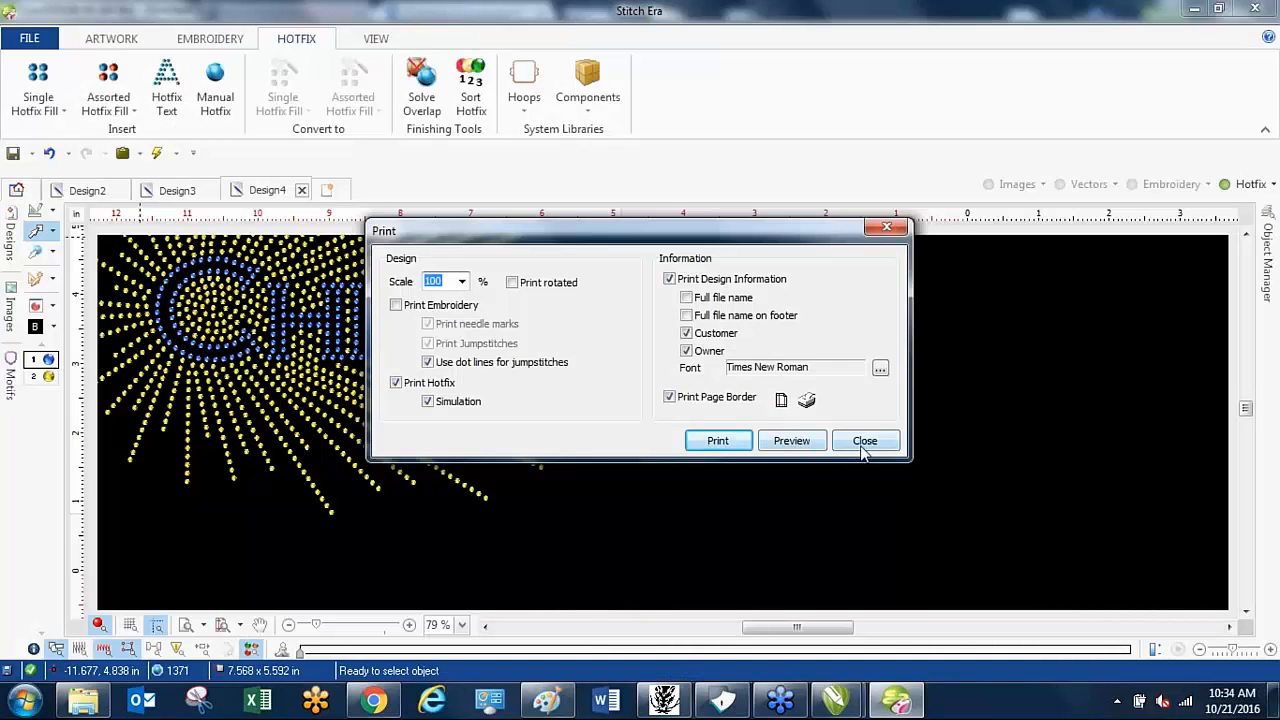
click(858, 441)
- Start Hotfix Draft Printing for the Cheer design and review its page setup without changing it
click(12, 44)
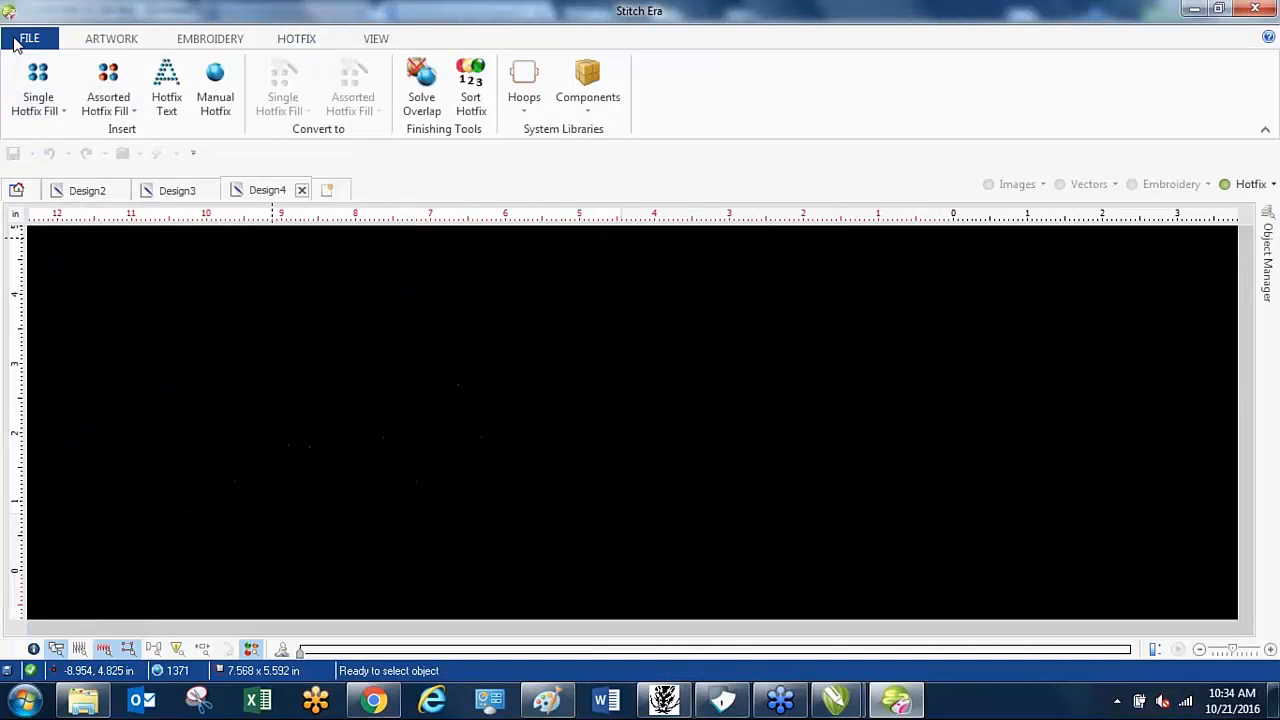
click(222, 311)
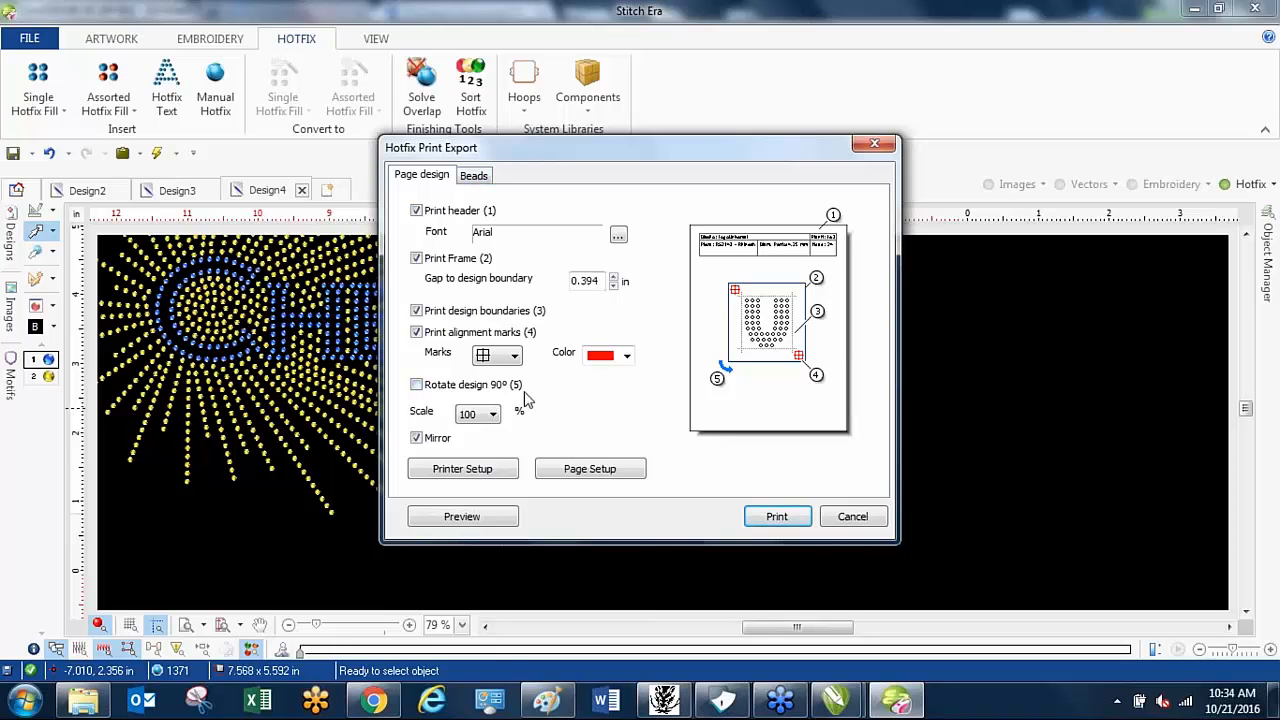
click(576, 470)
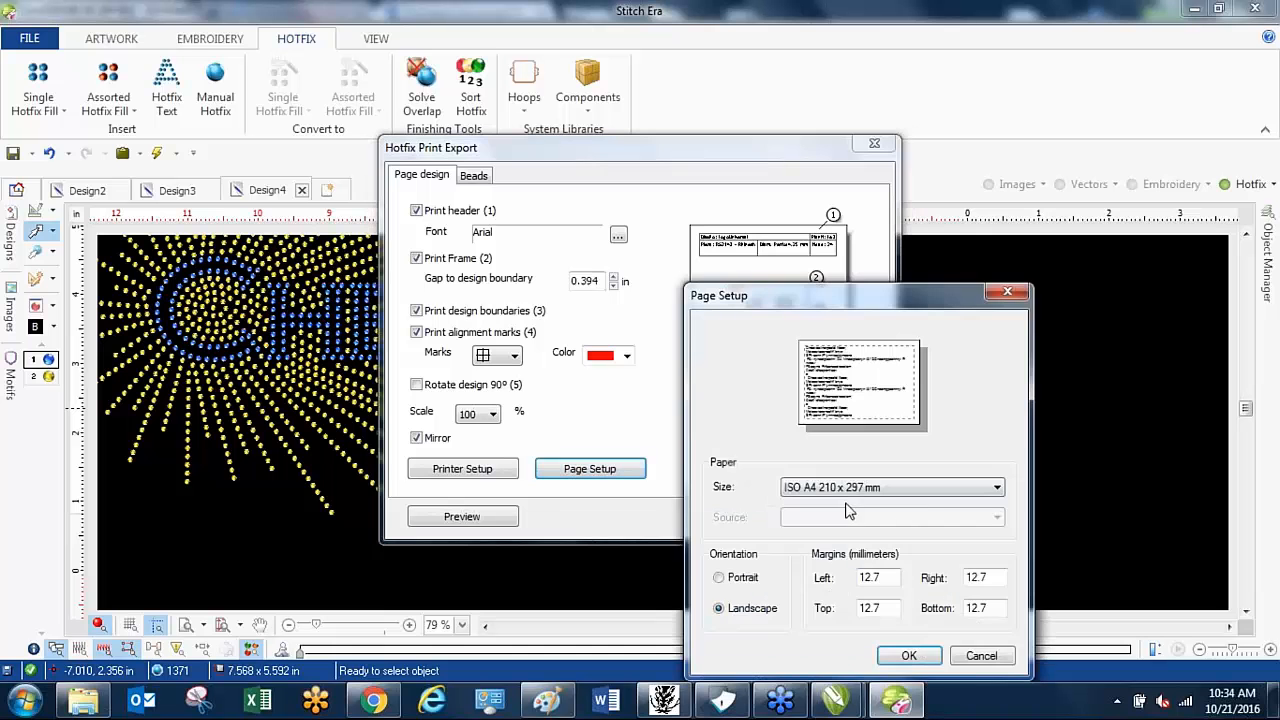
click(975, 658)
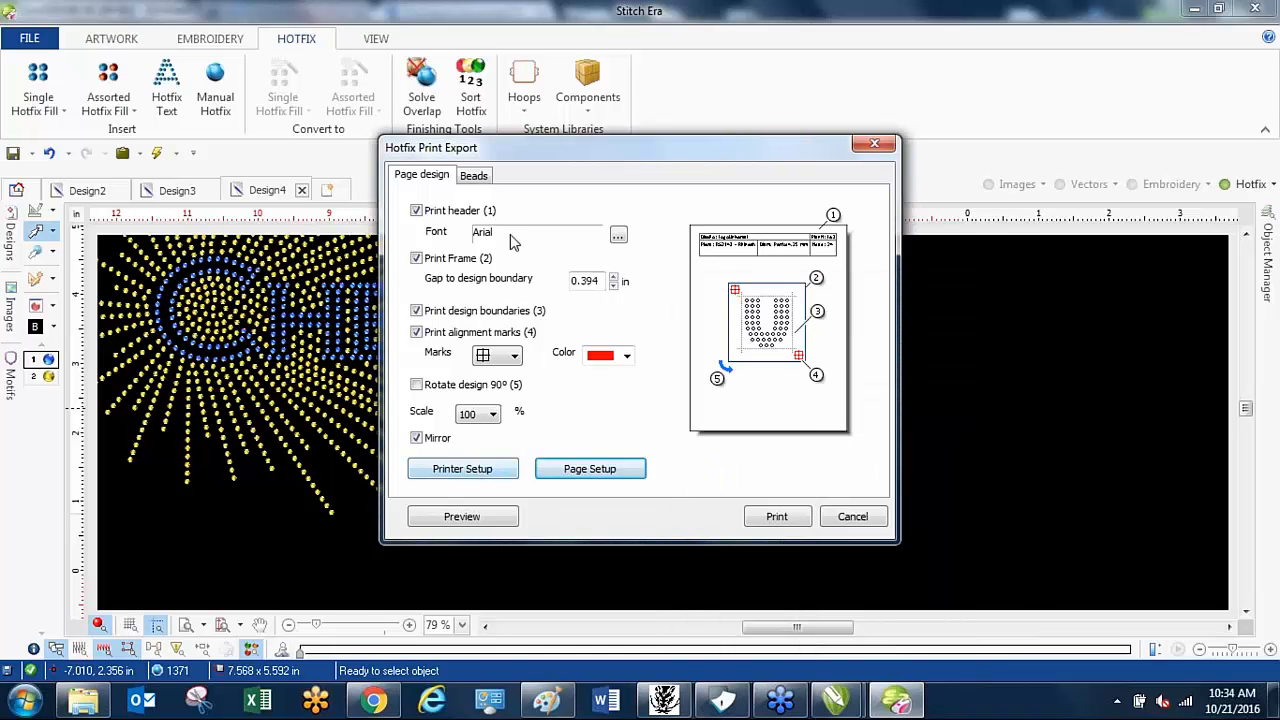
- Set the draft print colours to dark blue for the Blue-Capri bead and yellow for the Citrine bead
click(476, 180)
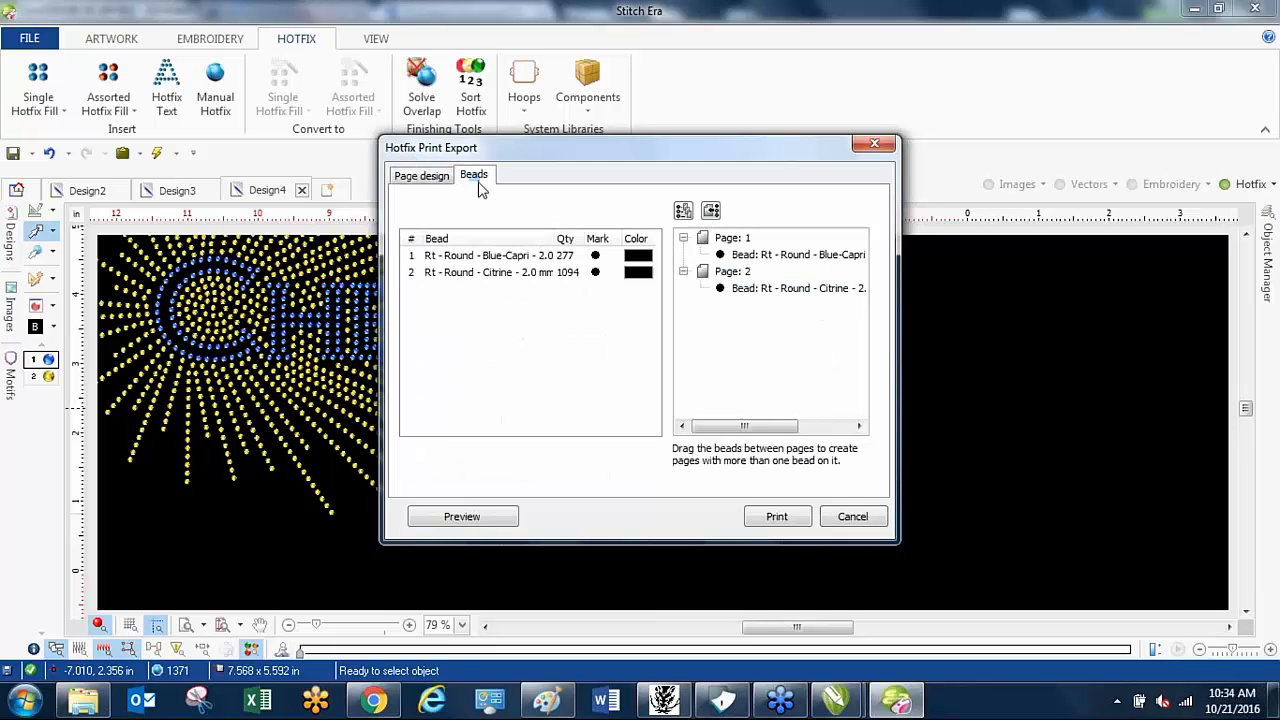
click(640, 258)
click(642, 257)
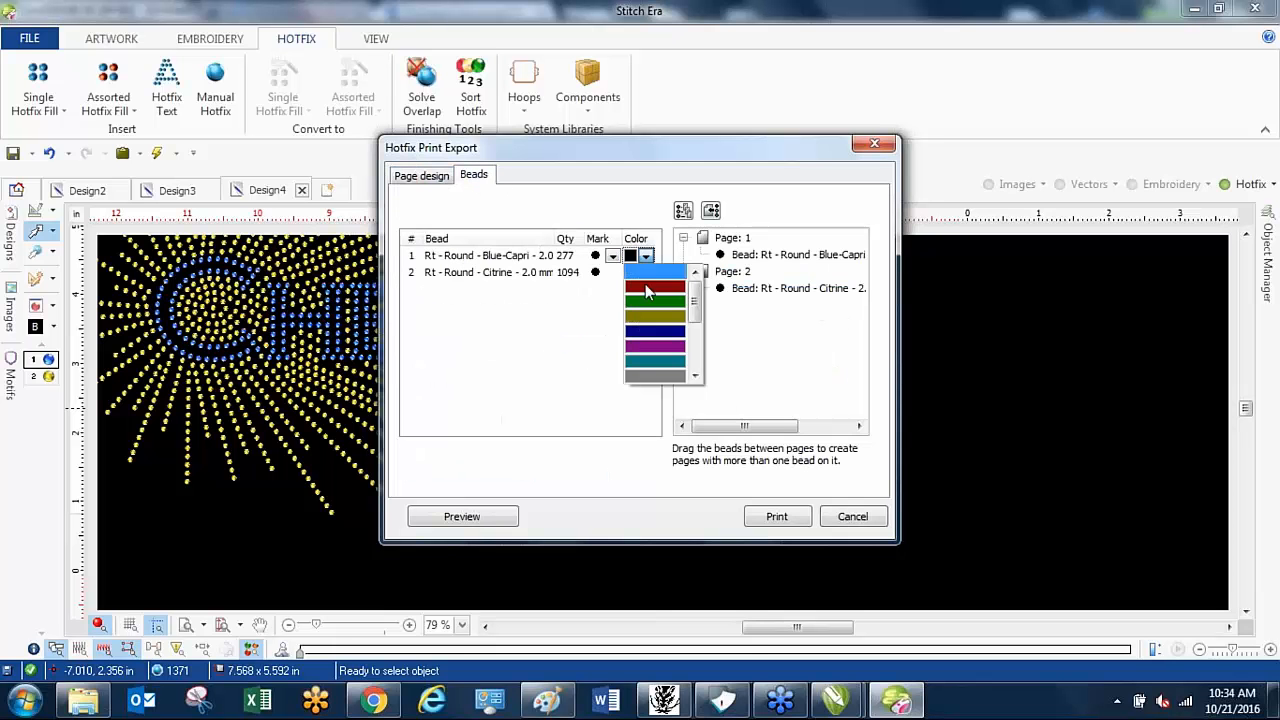
click(657, 334)
click(641, 274)
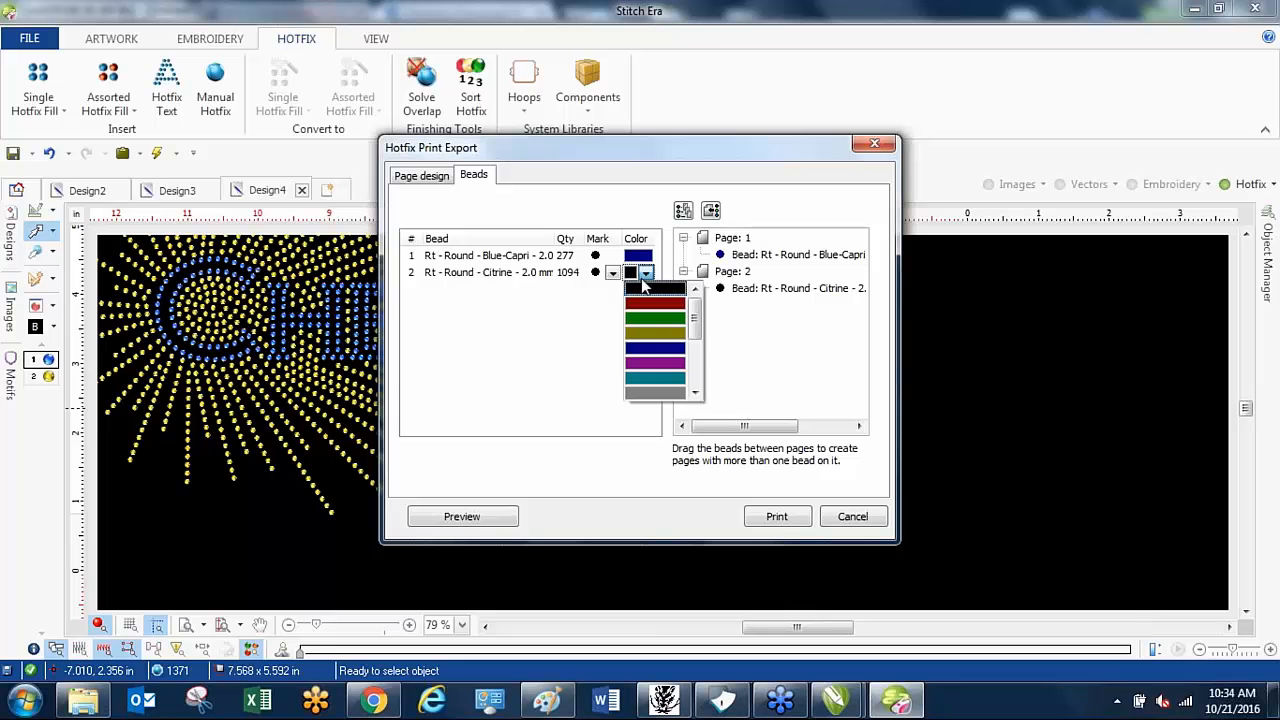
drag(699, 312, 700, 358)
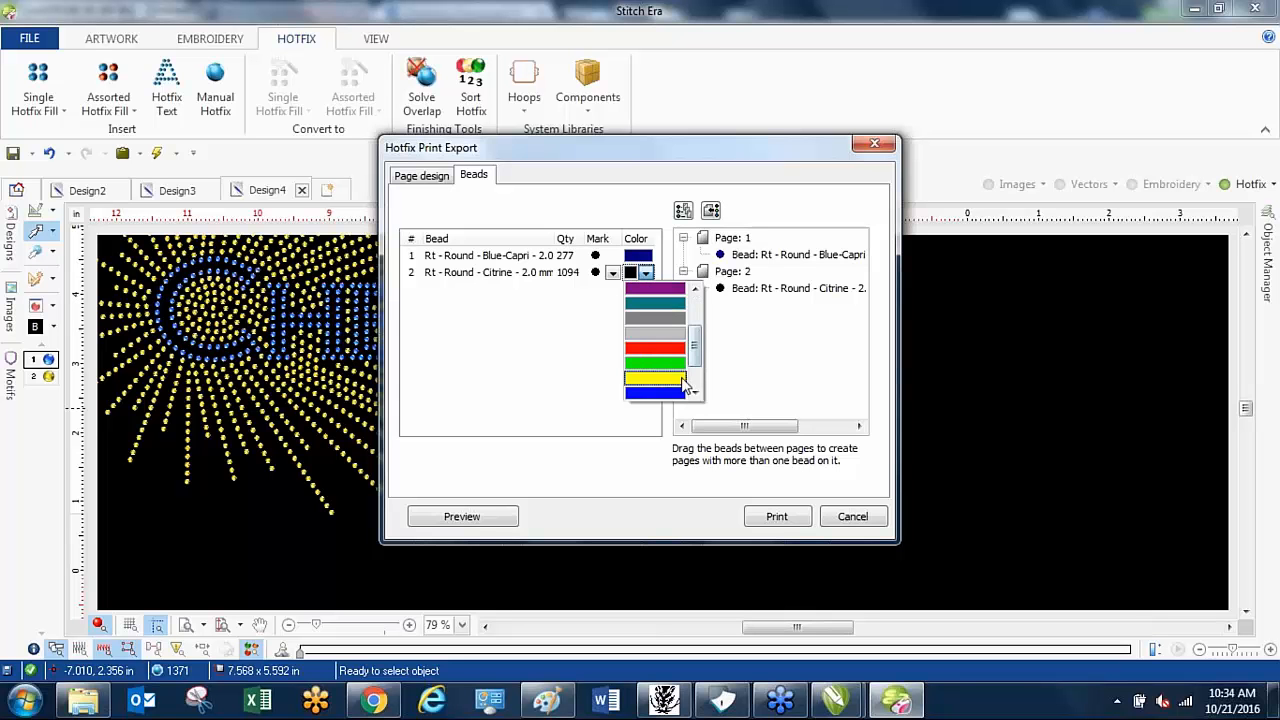
click(655, 380)
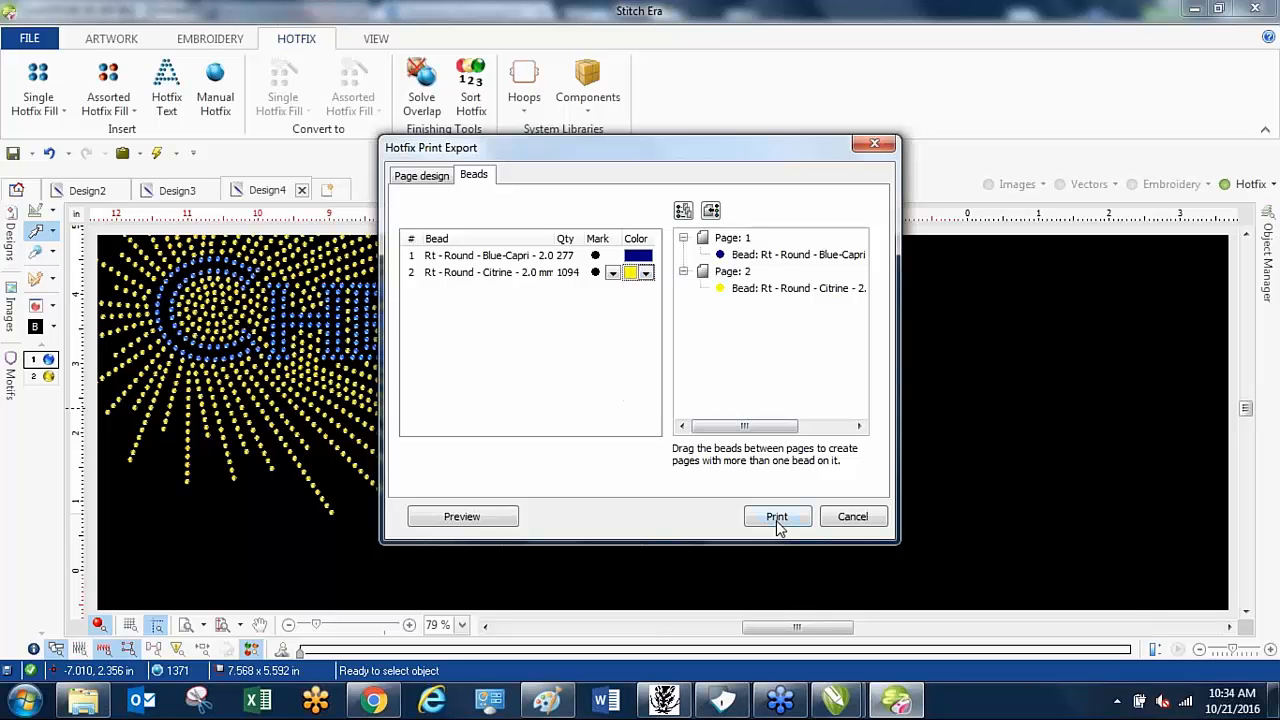
- Group the Blue-Capri and Citrine beads together on page 1 of the draft print
click(736, 241)
click(733, 273)
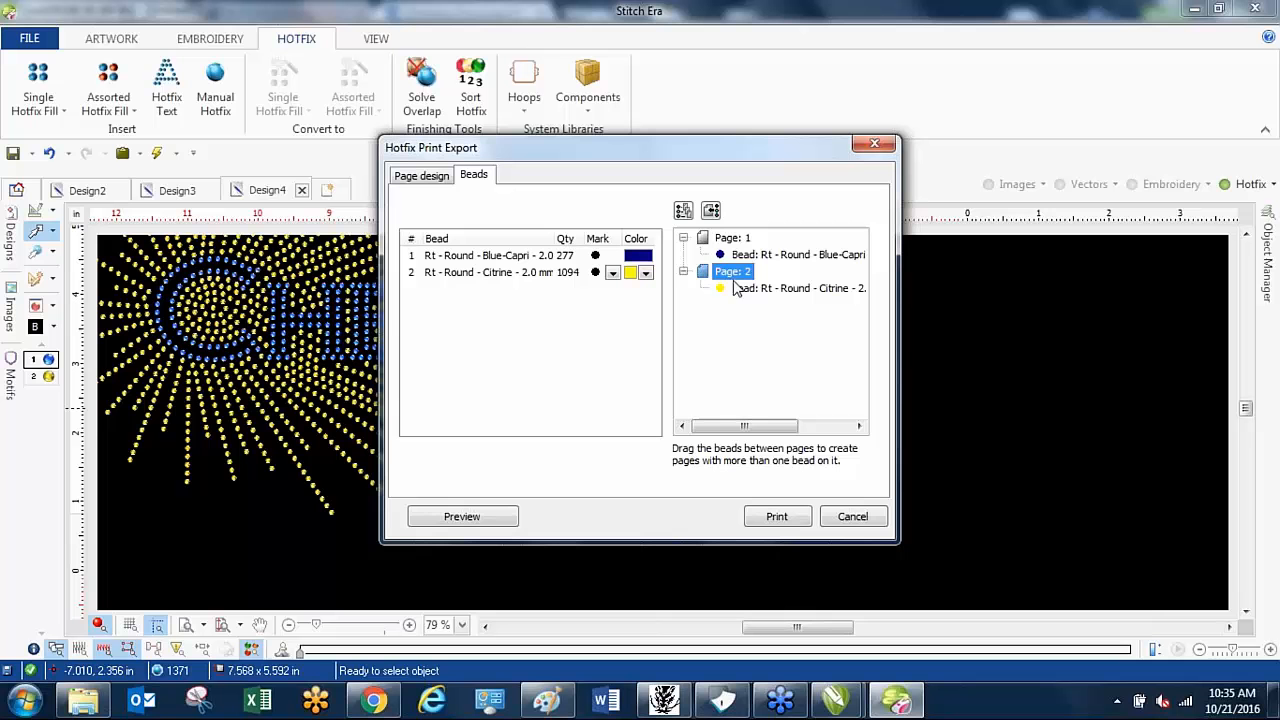
click(683, 212)
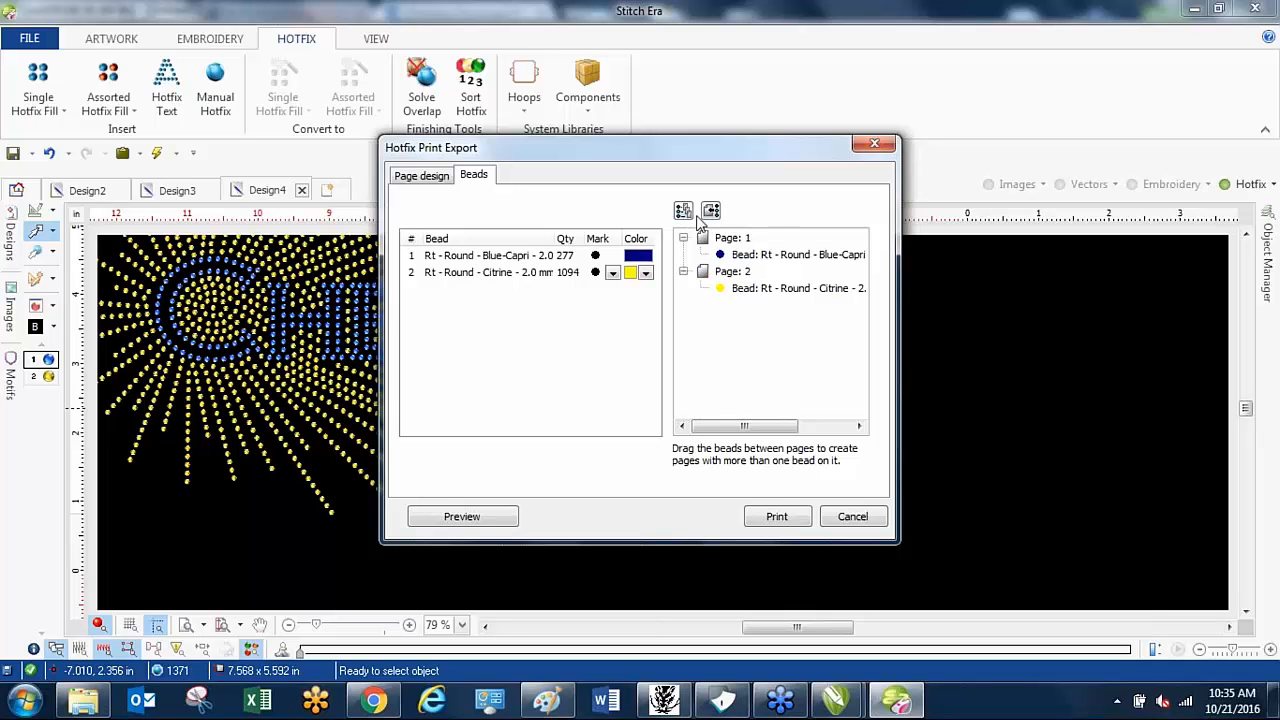
click(683, 212)
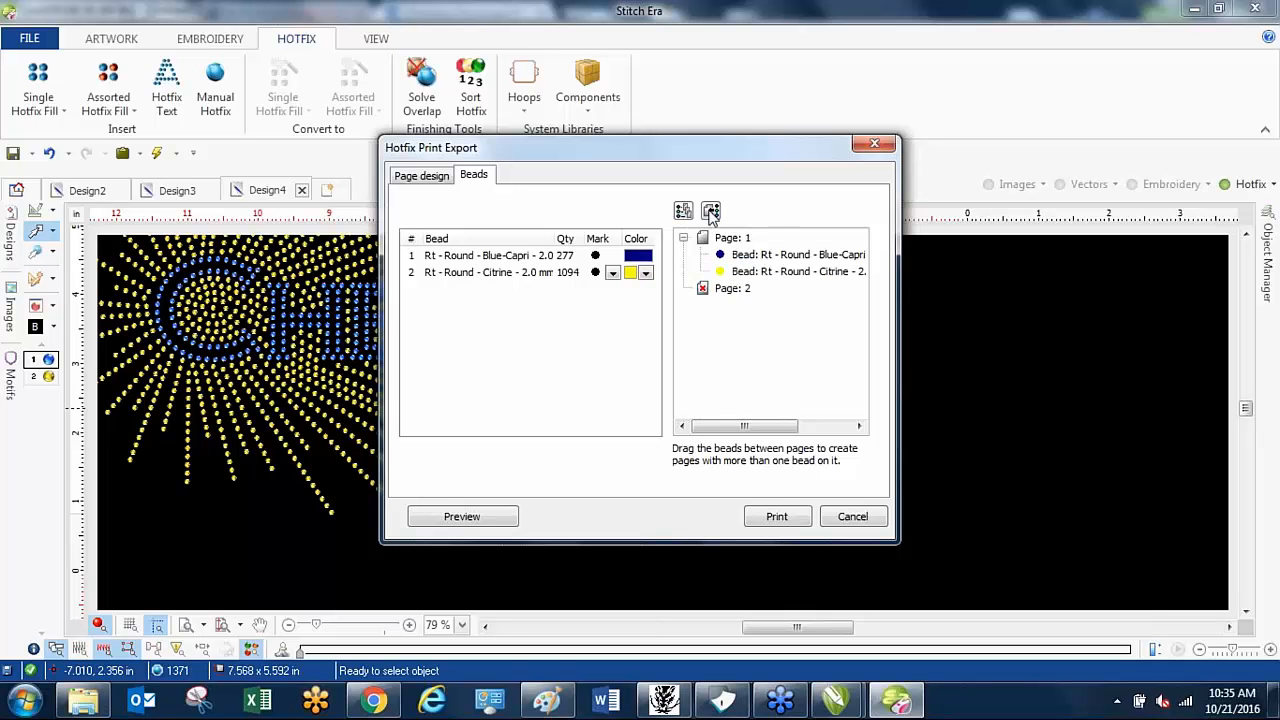
- Preview the mirrored hotfix draft printout with both bead colours, and close the draft print settings without printing
click(480, 518)
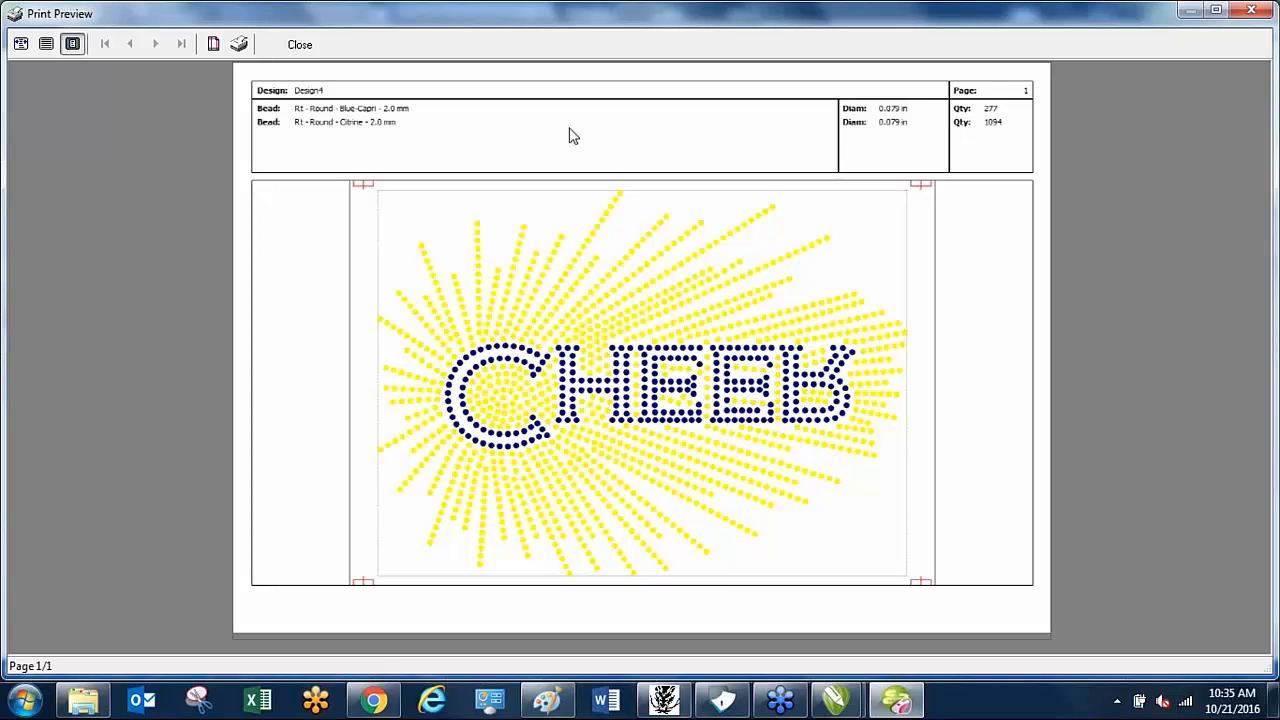
click(1250, 12)
click(870, 160)
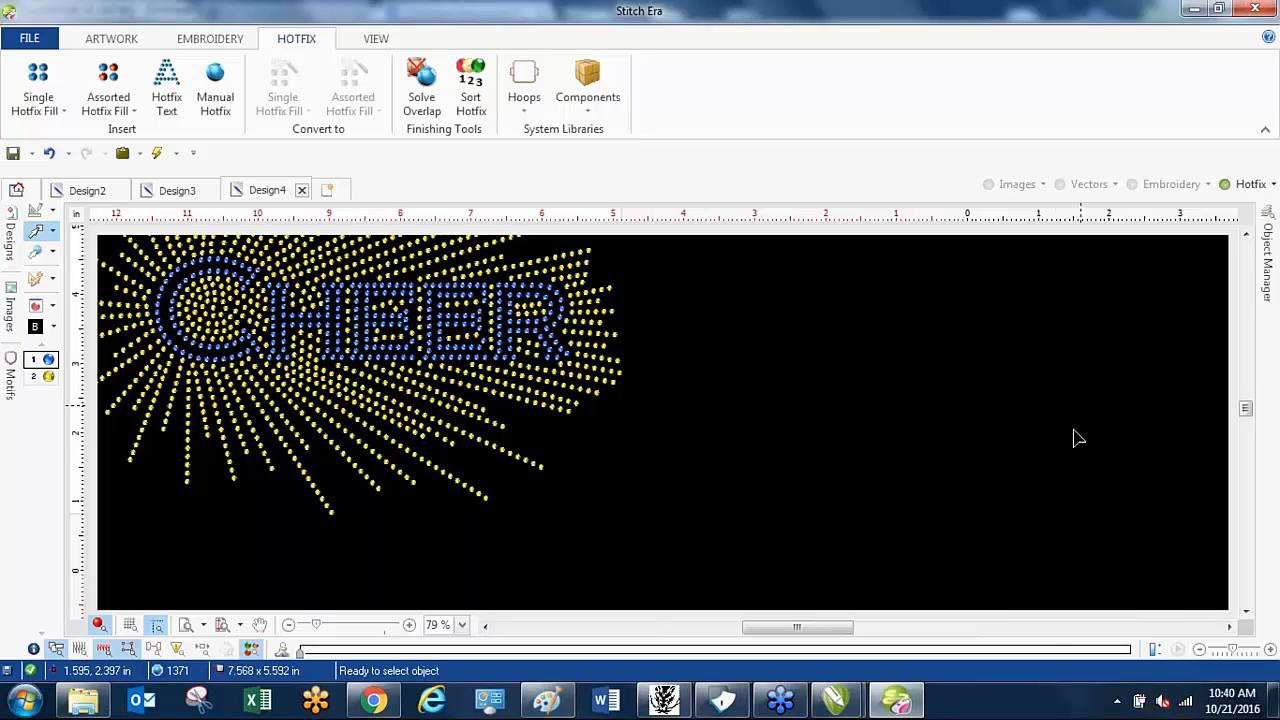
- Switch to the Girls Got to Wine drawing in CorelDRAW and examine a pink rhinestone circle's outline up close with the Shape tool
mouse_move(835, 700)
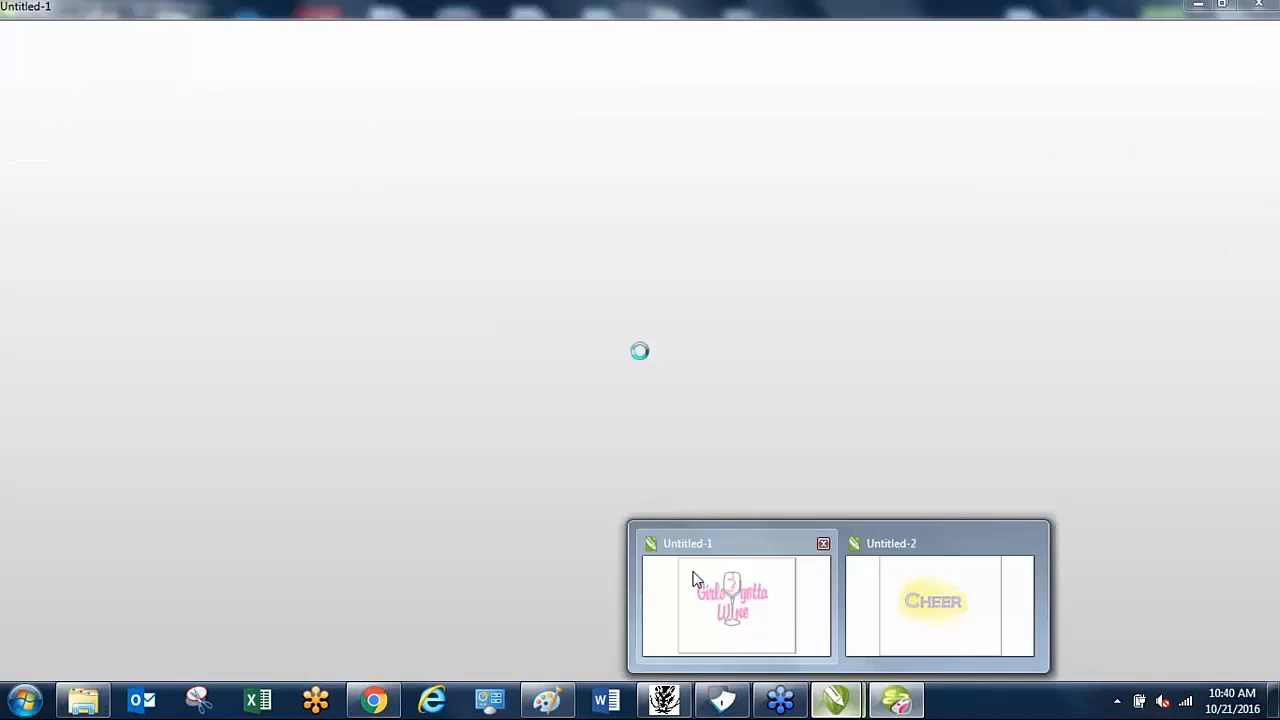
click(697, 580)
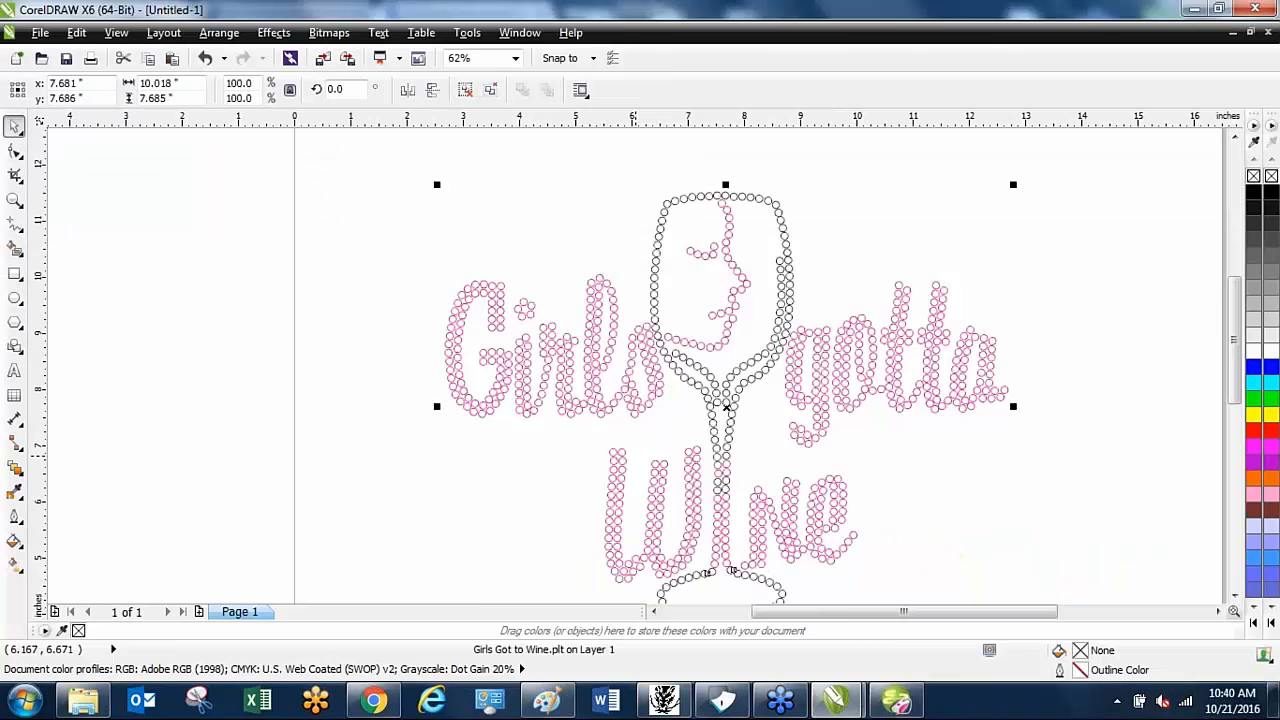
scroll(565, 385, up, 4)
scroll(565, 385, up, 7)
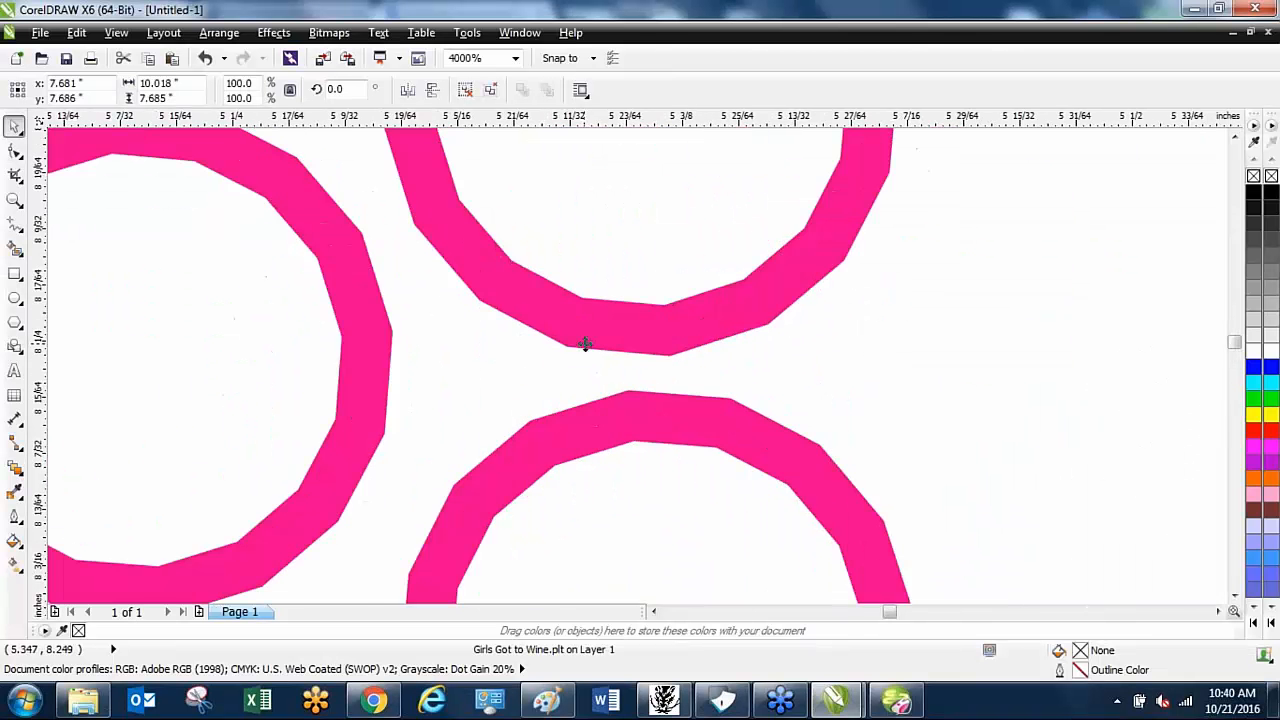
scroll(586, 343, down, 3)
scroll(586, 274, up, 2)
scroll(576, 233, up, 1)
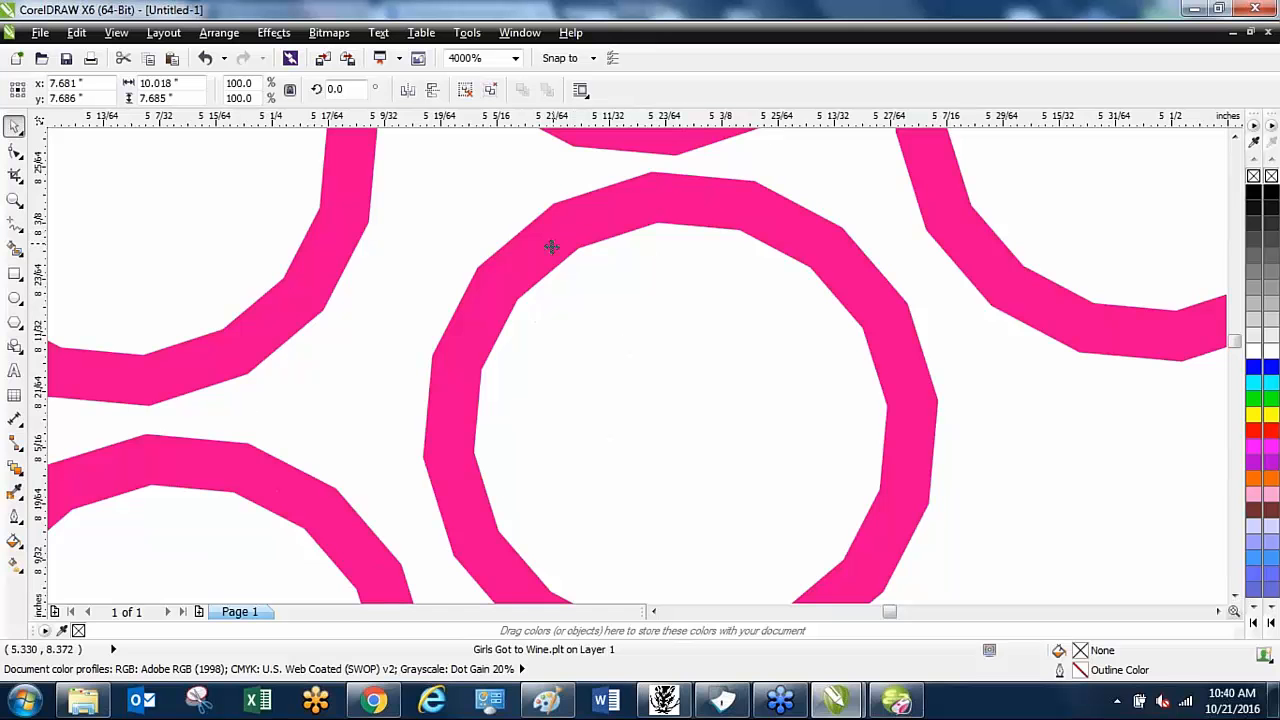
click(14, 151)
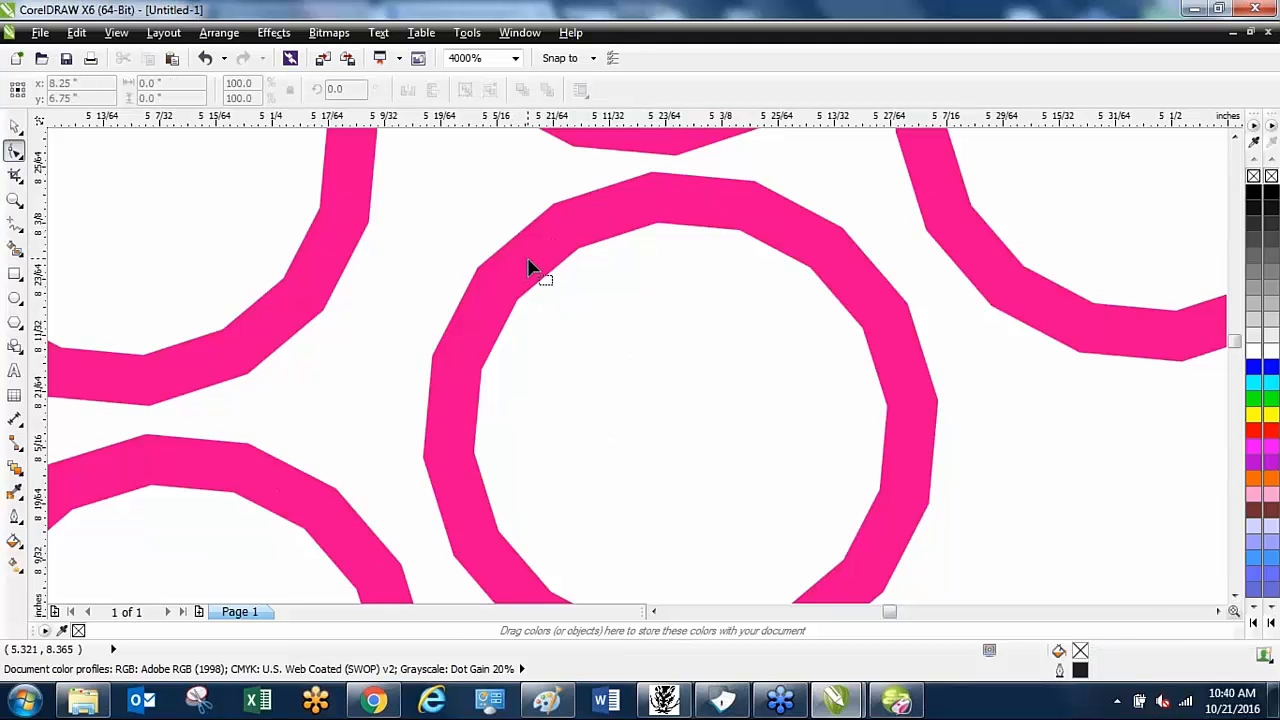